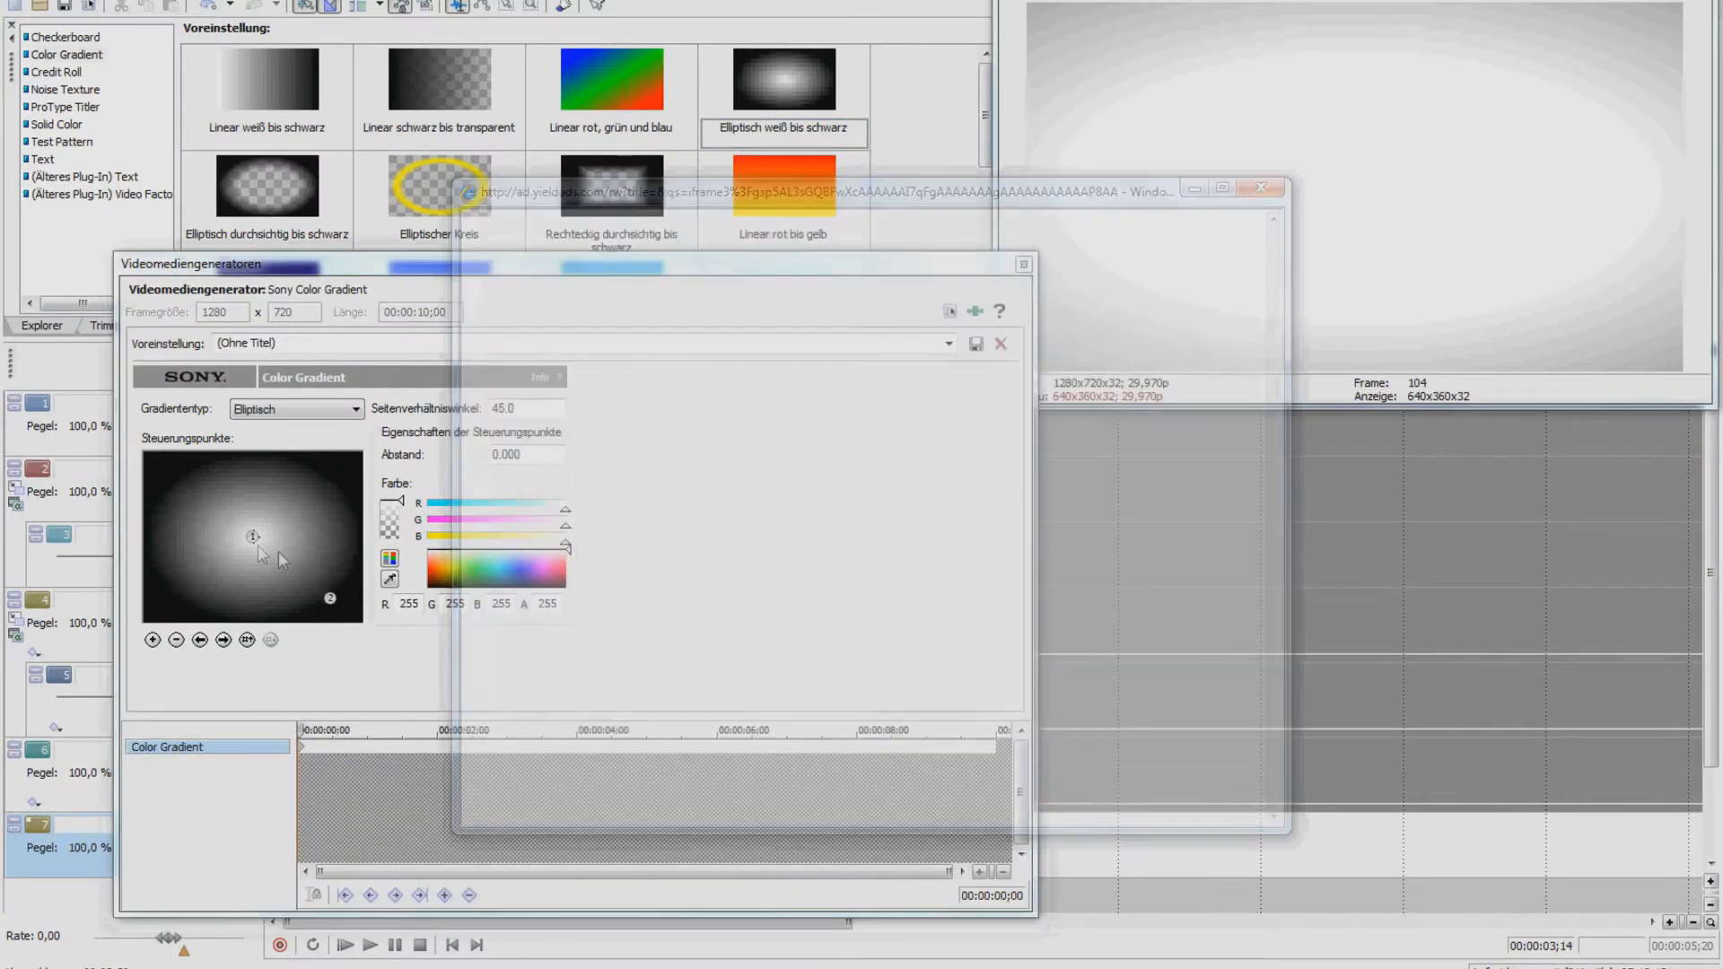
Trim the end of the elliptical gradient clip on track 7 slightly shorter
left_click(1023, 264)
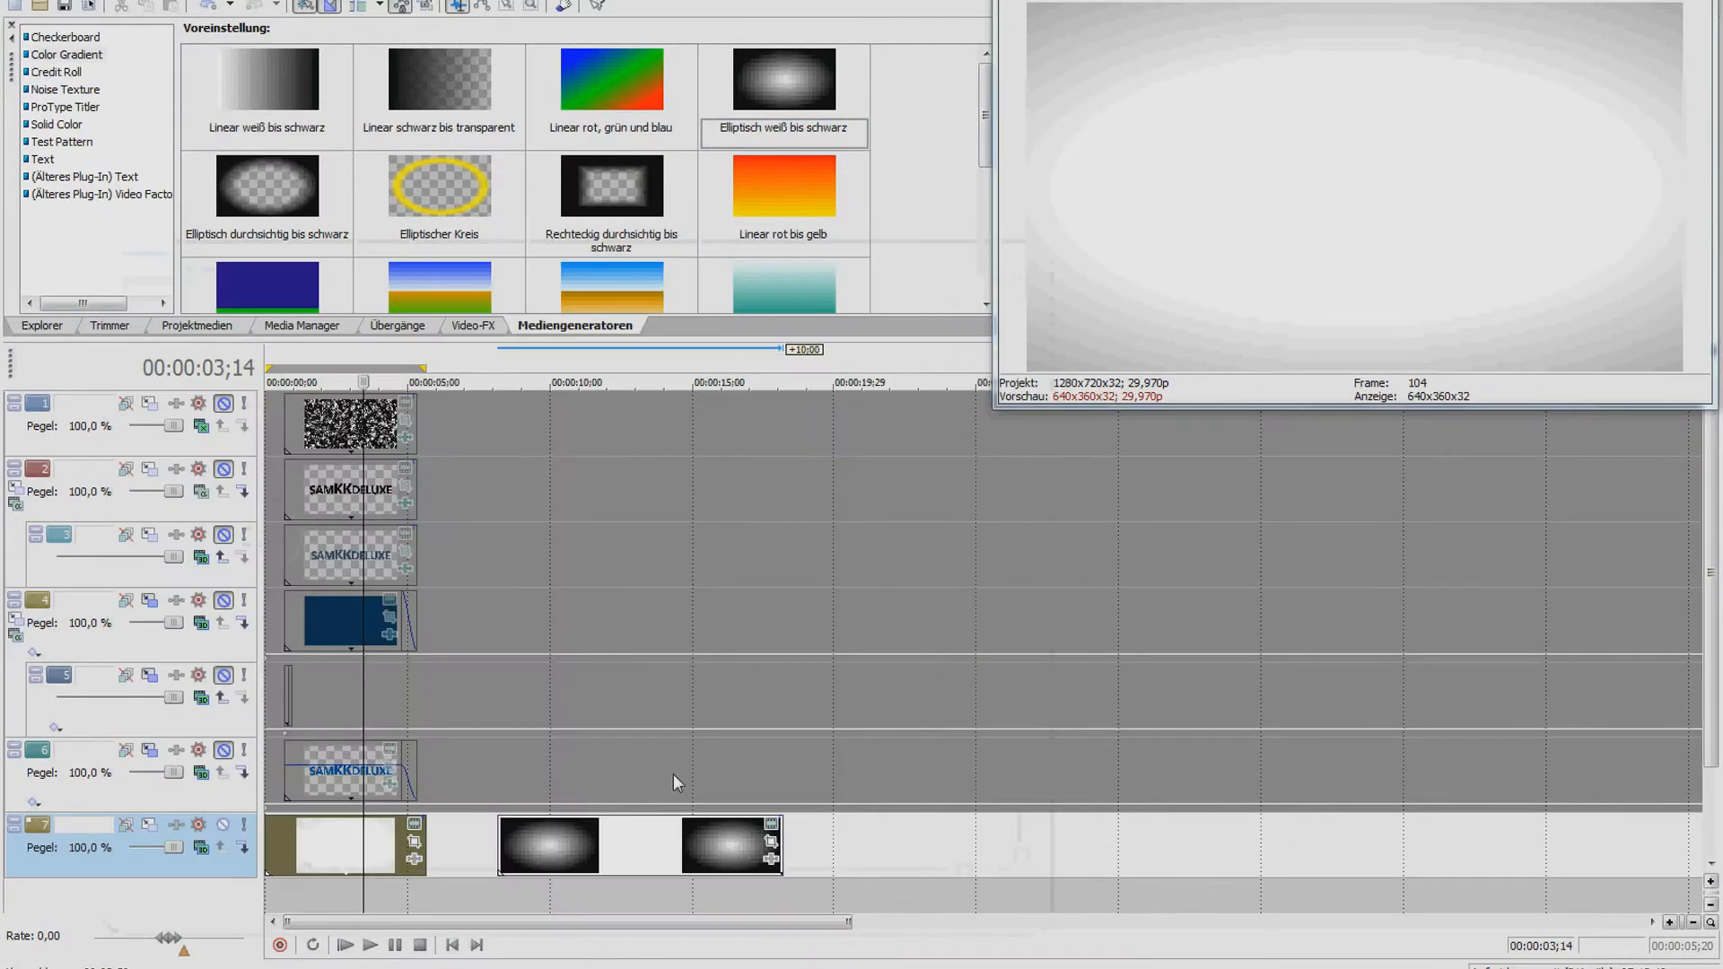
left_click(619, 835)
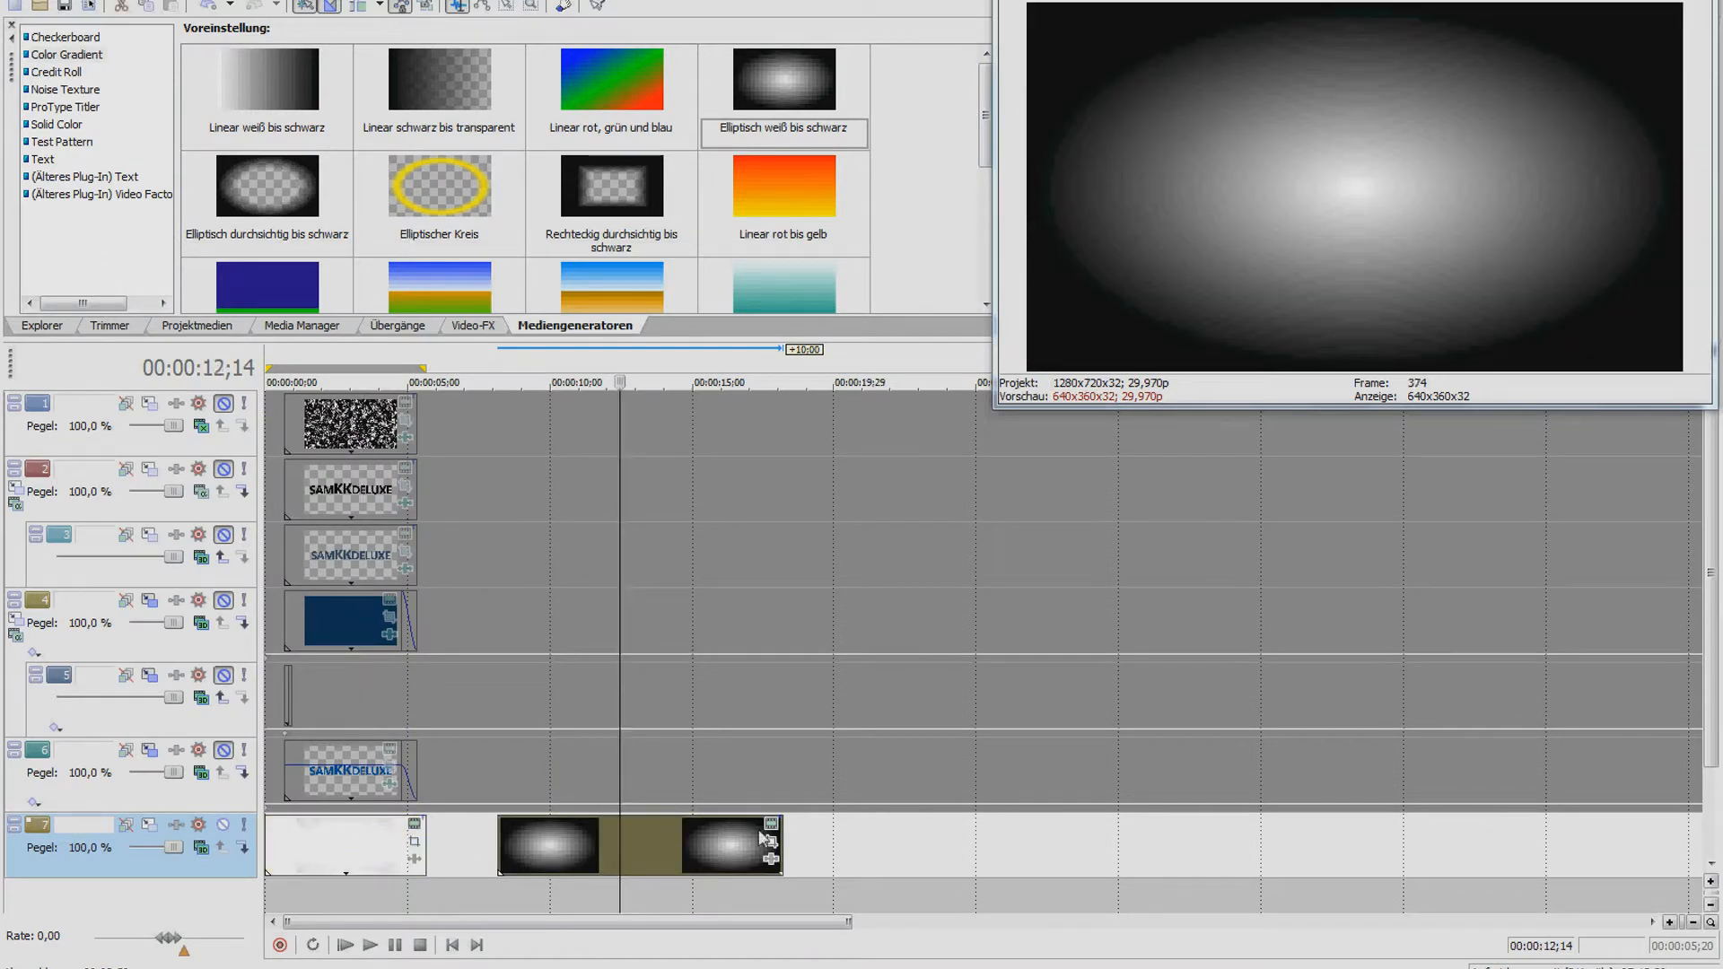
left_click_drag(768, 841, 749, 842)
Enlarge the gradient's bright centre and make its outer colour point partly transparent
left_click(650, 841)
left_click(743, 824)
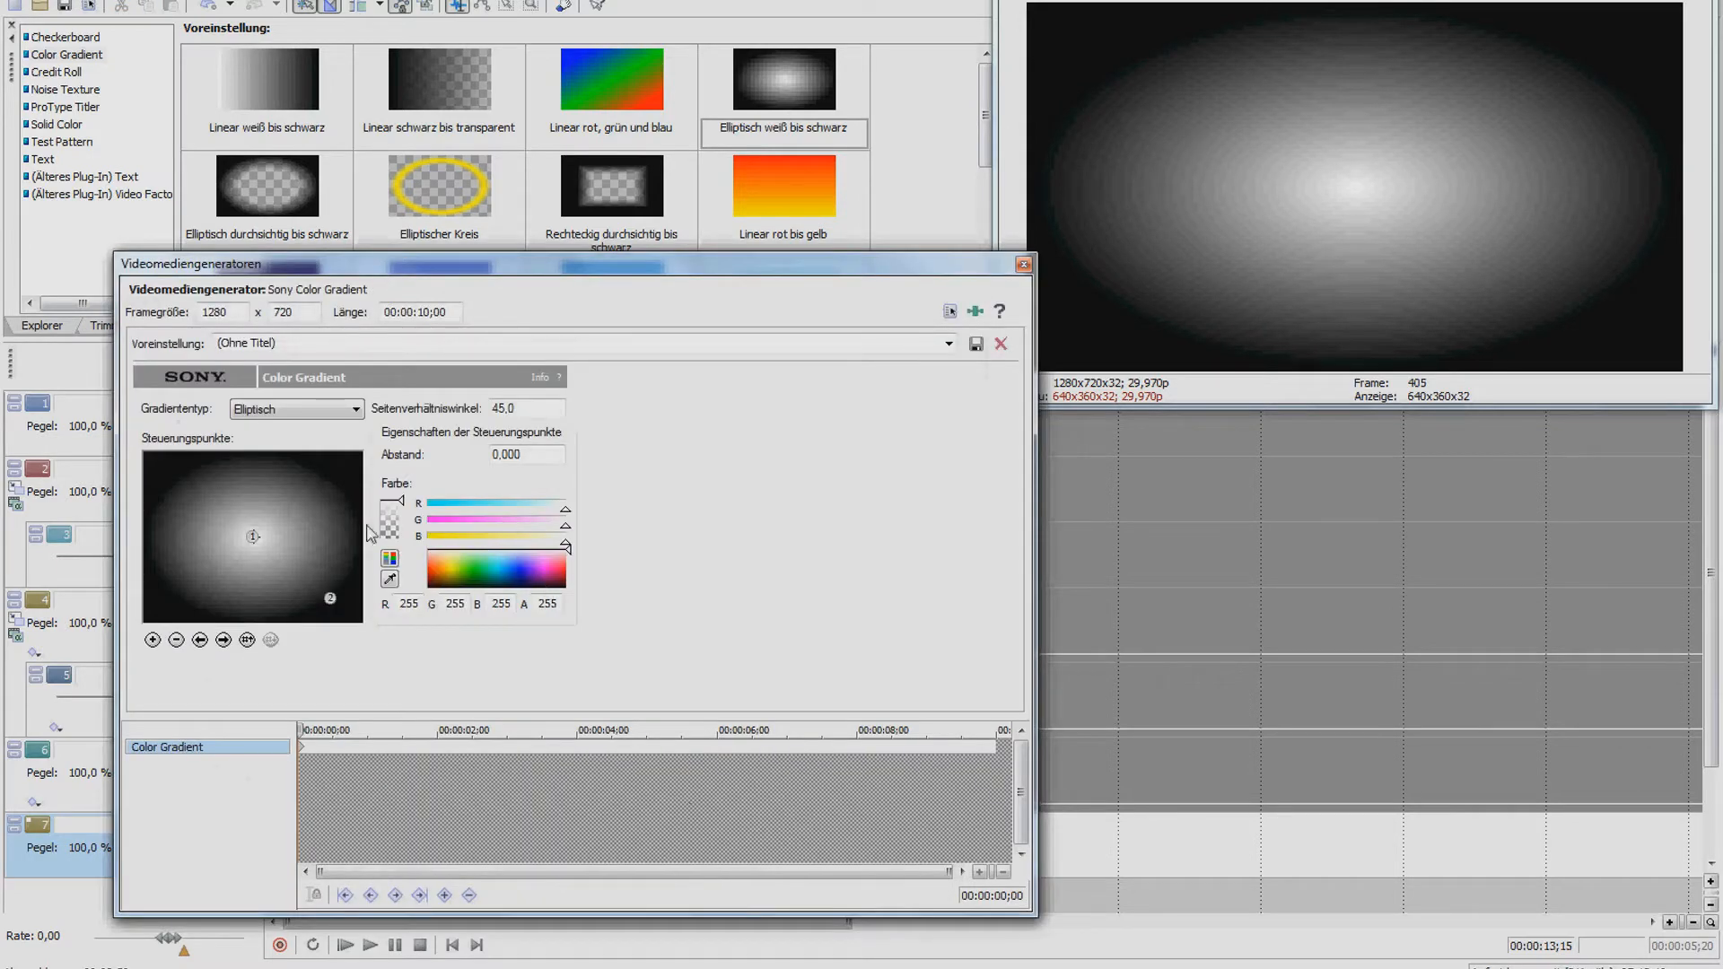
left_click_drag(257, 538, 364, 631)
left_click(329, 603)
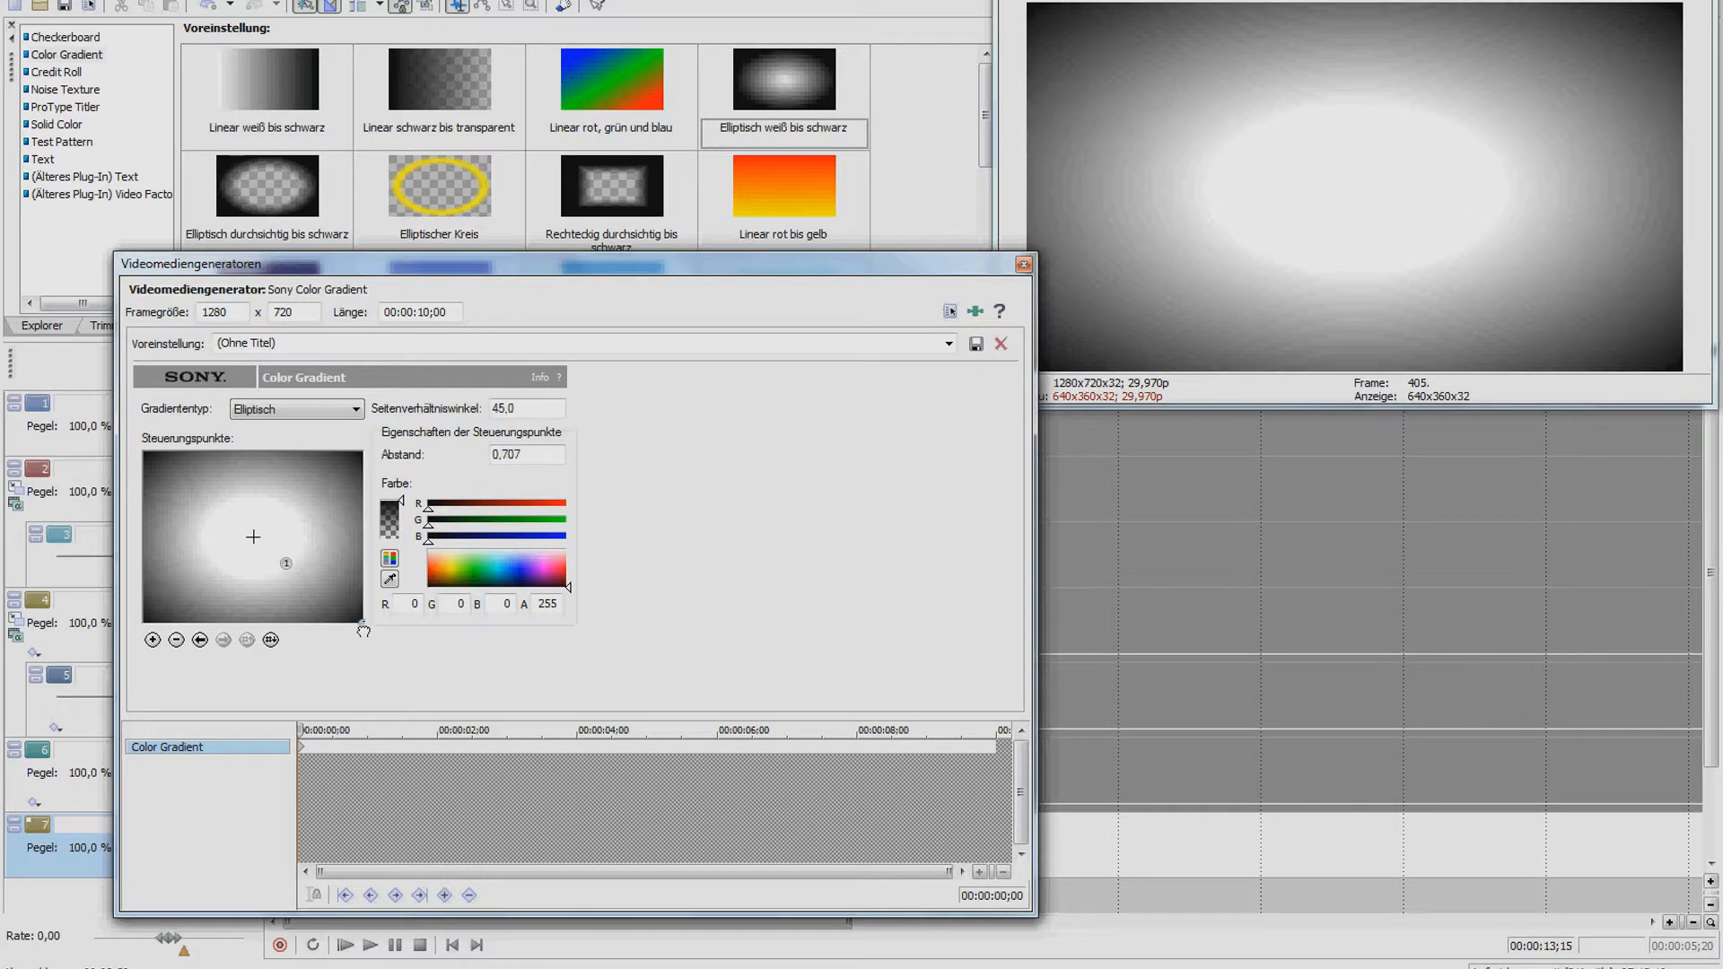
left_click_drag(401, 503, 407, 521)
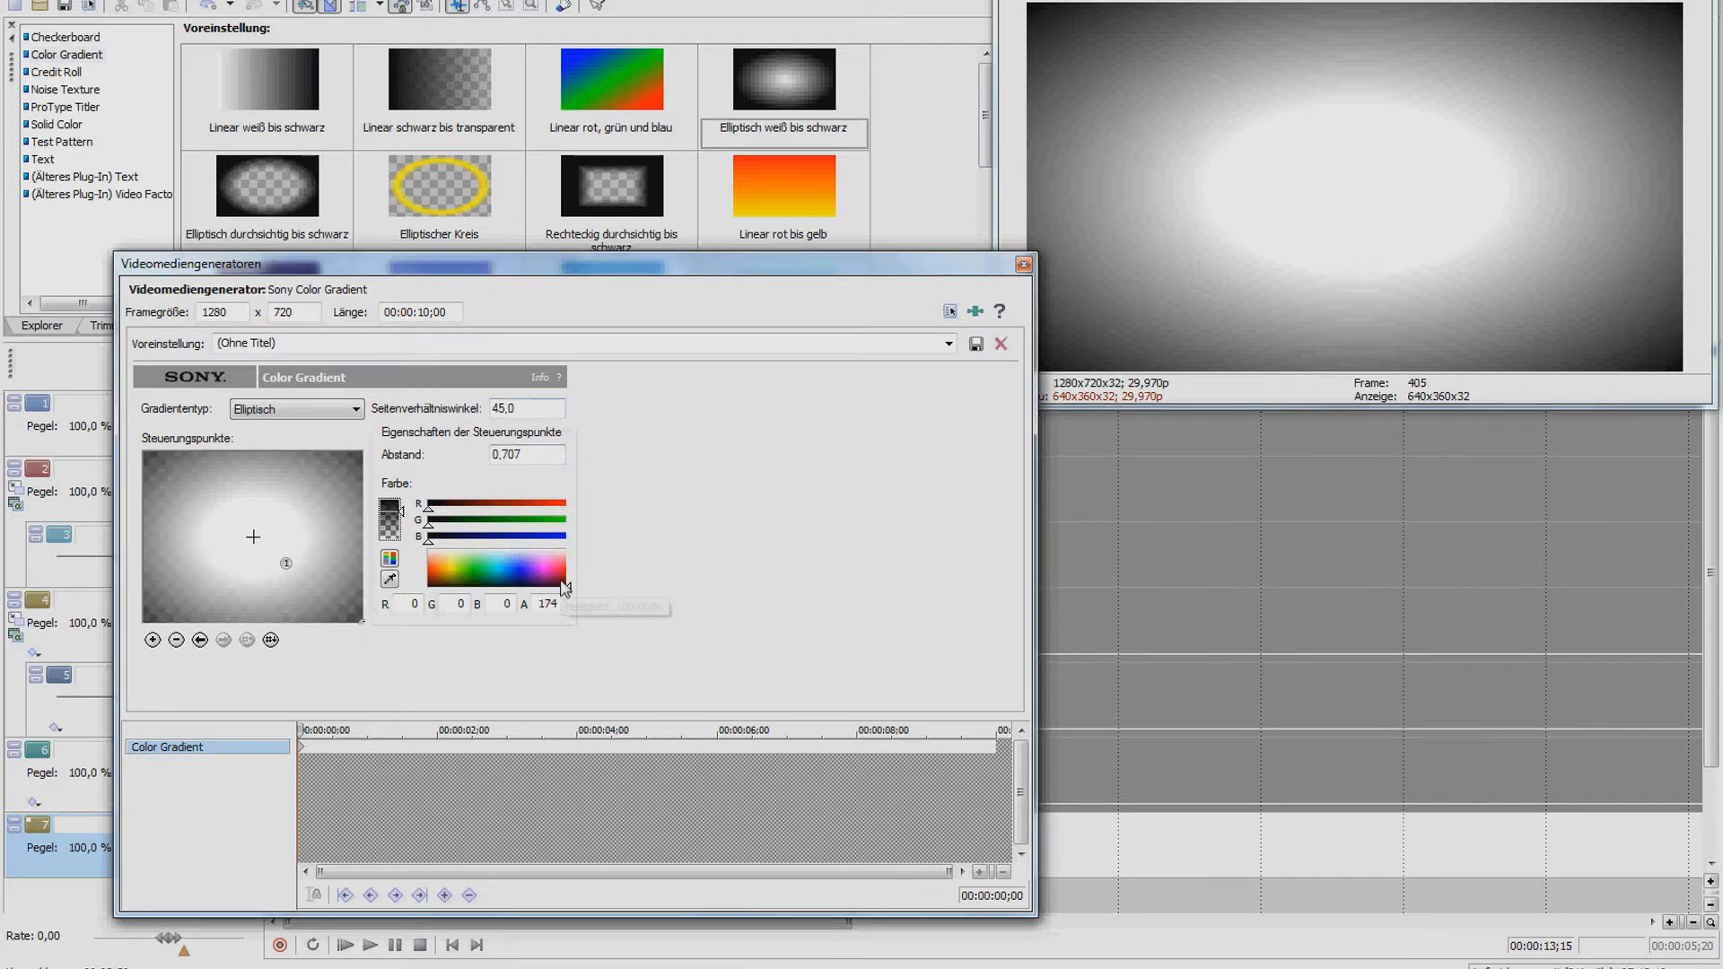
Make the outer colour semi-transparent white and widen the ellipse to distance 0.367, ratio 41.4
left_click_drag(569, 589, 577, 536)
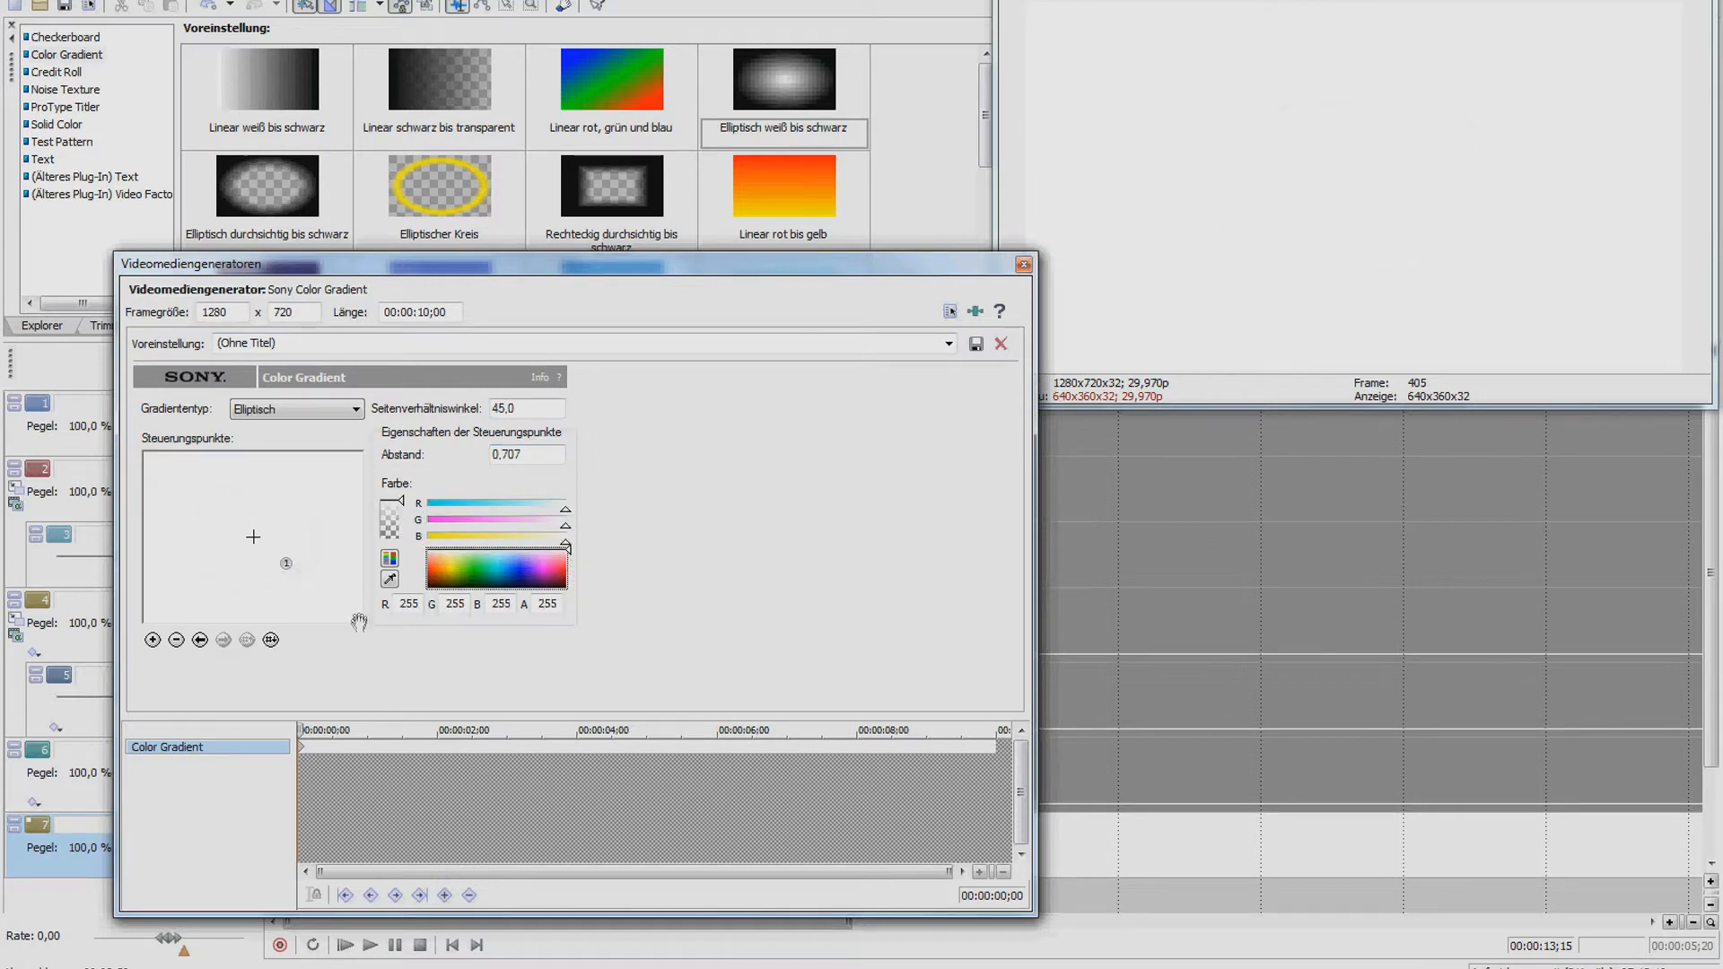
left_click_drag(405, 509, 412, 528)
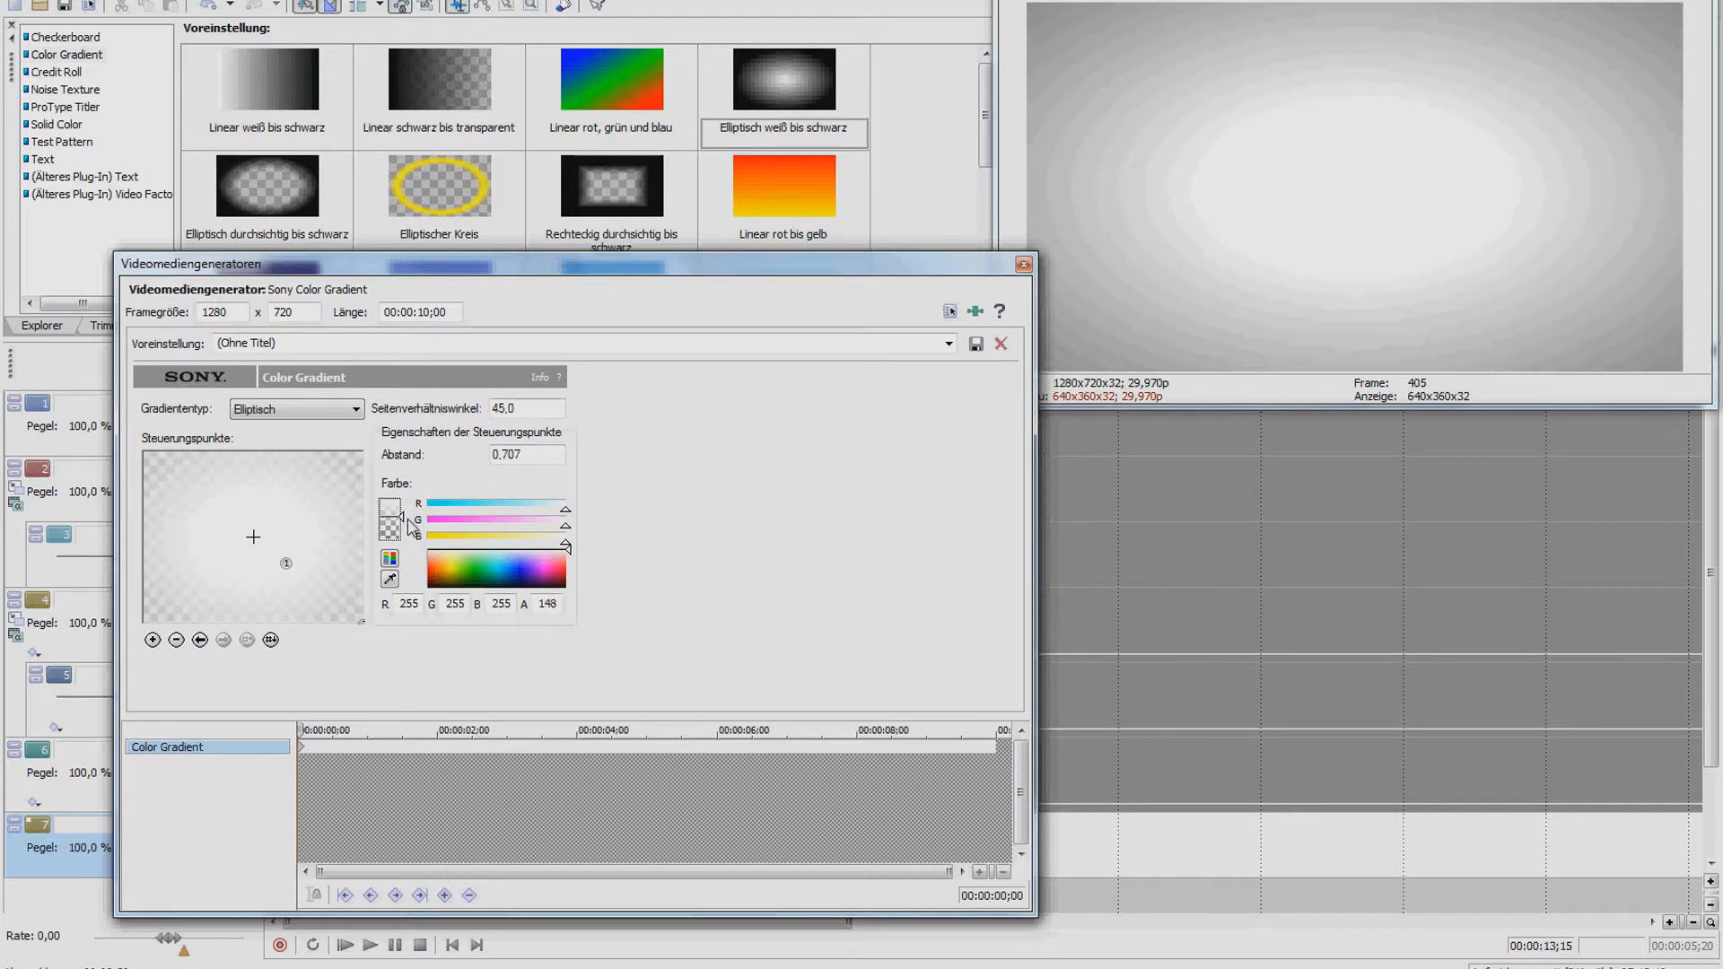
left_click_drag(289, 563, 311, 580)
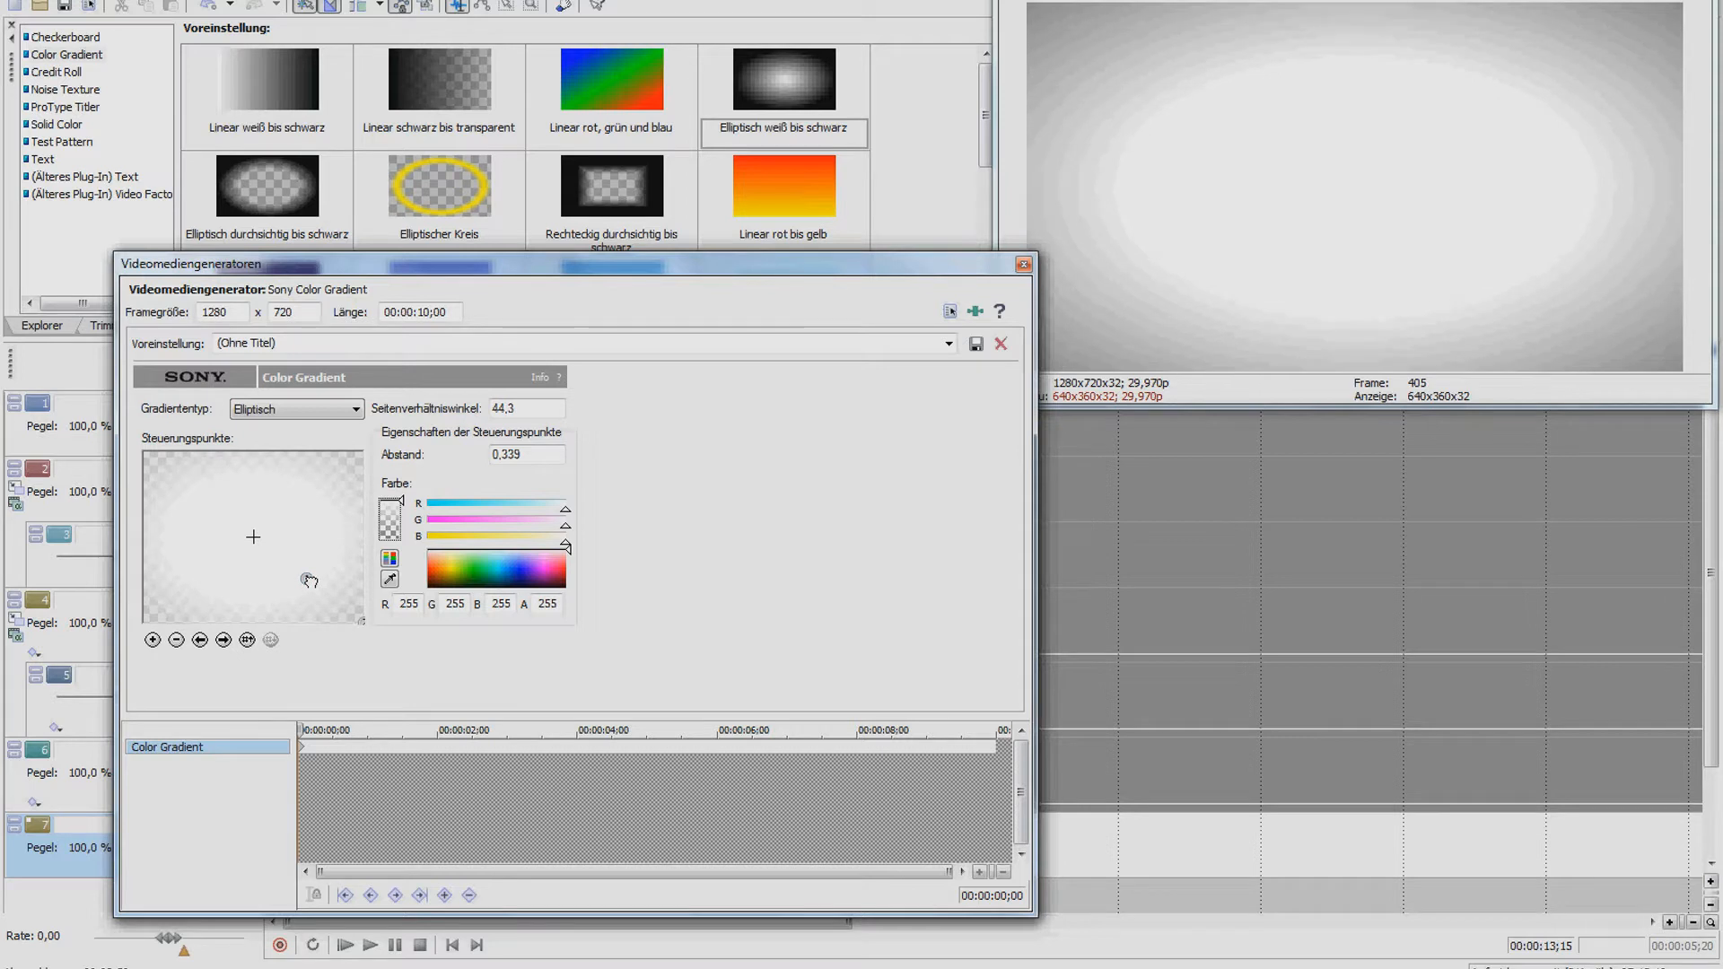
left_click_drag(316, 580, 317, 582)
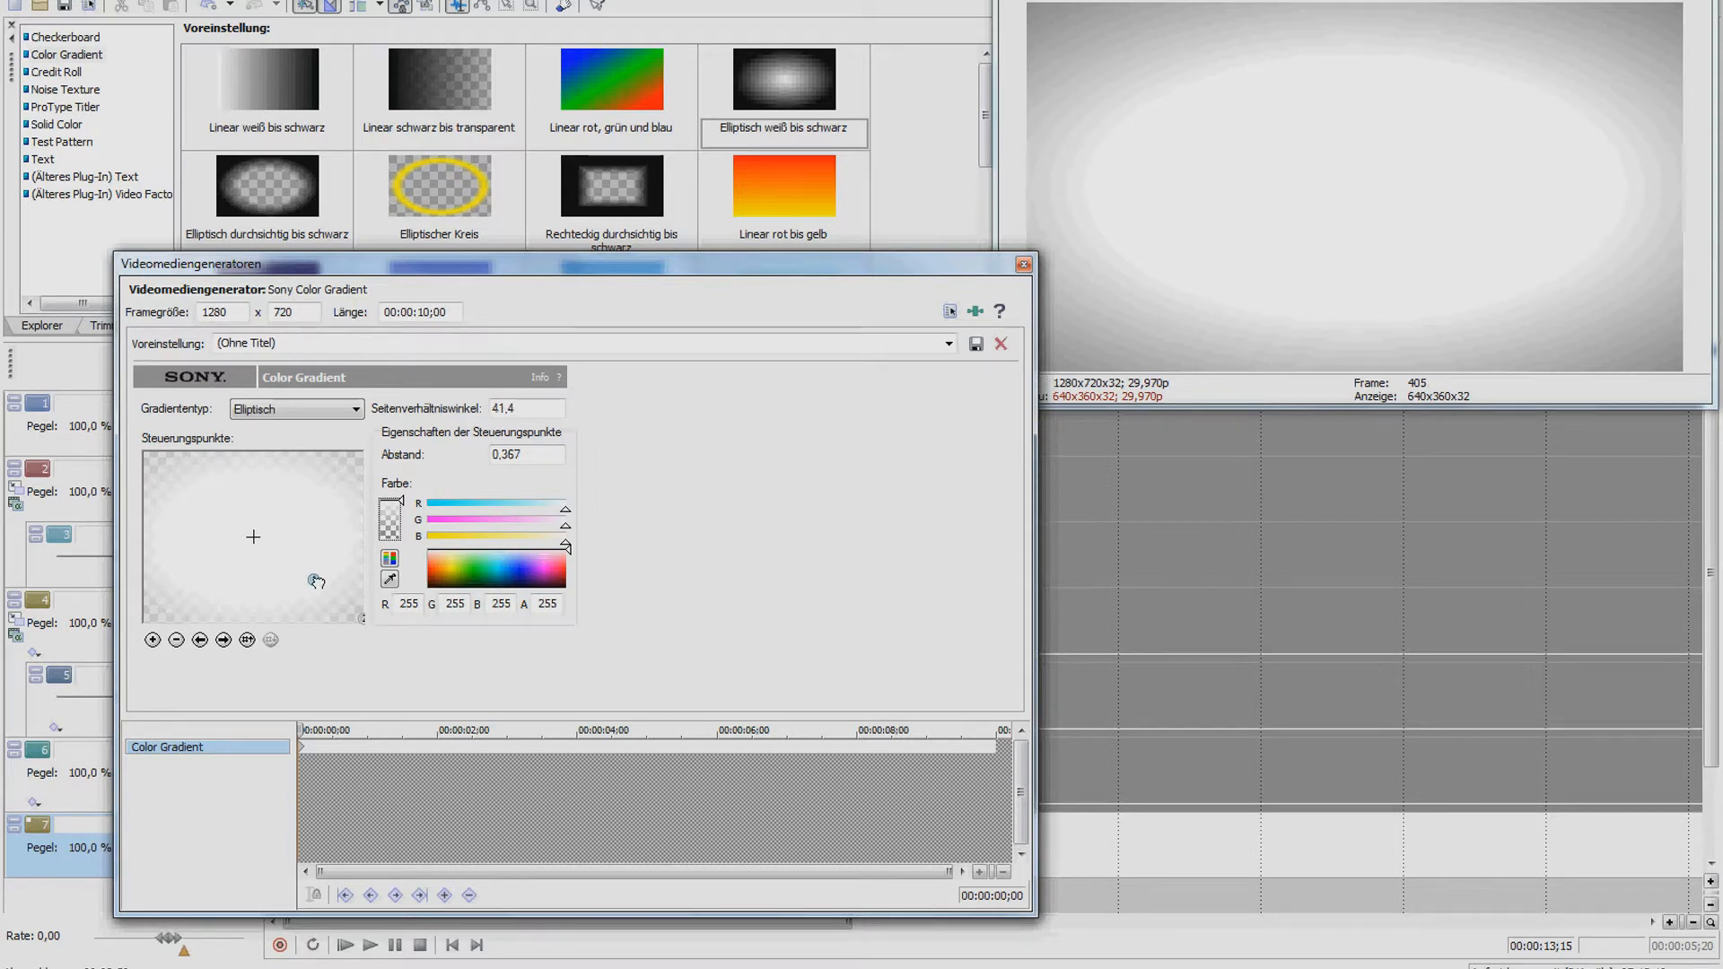
left_click(1023, 265)
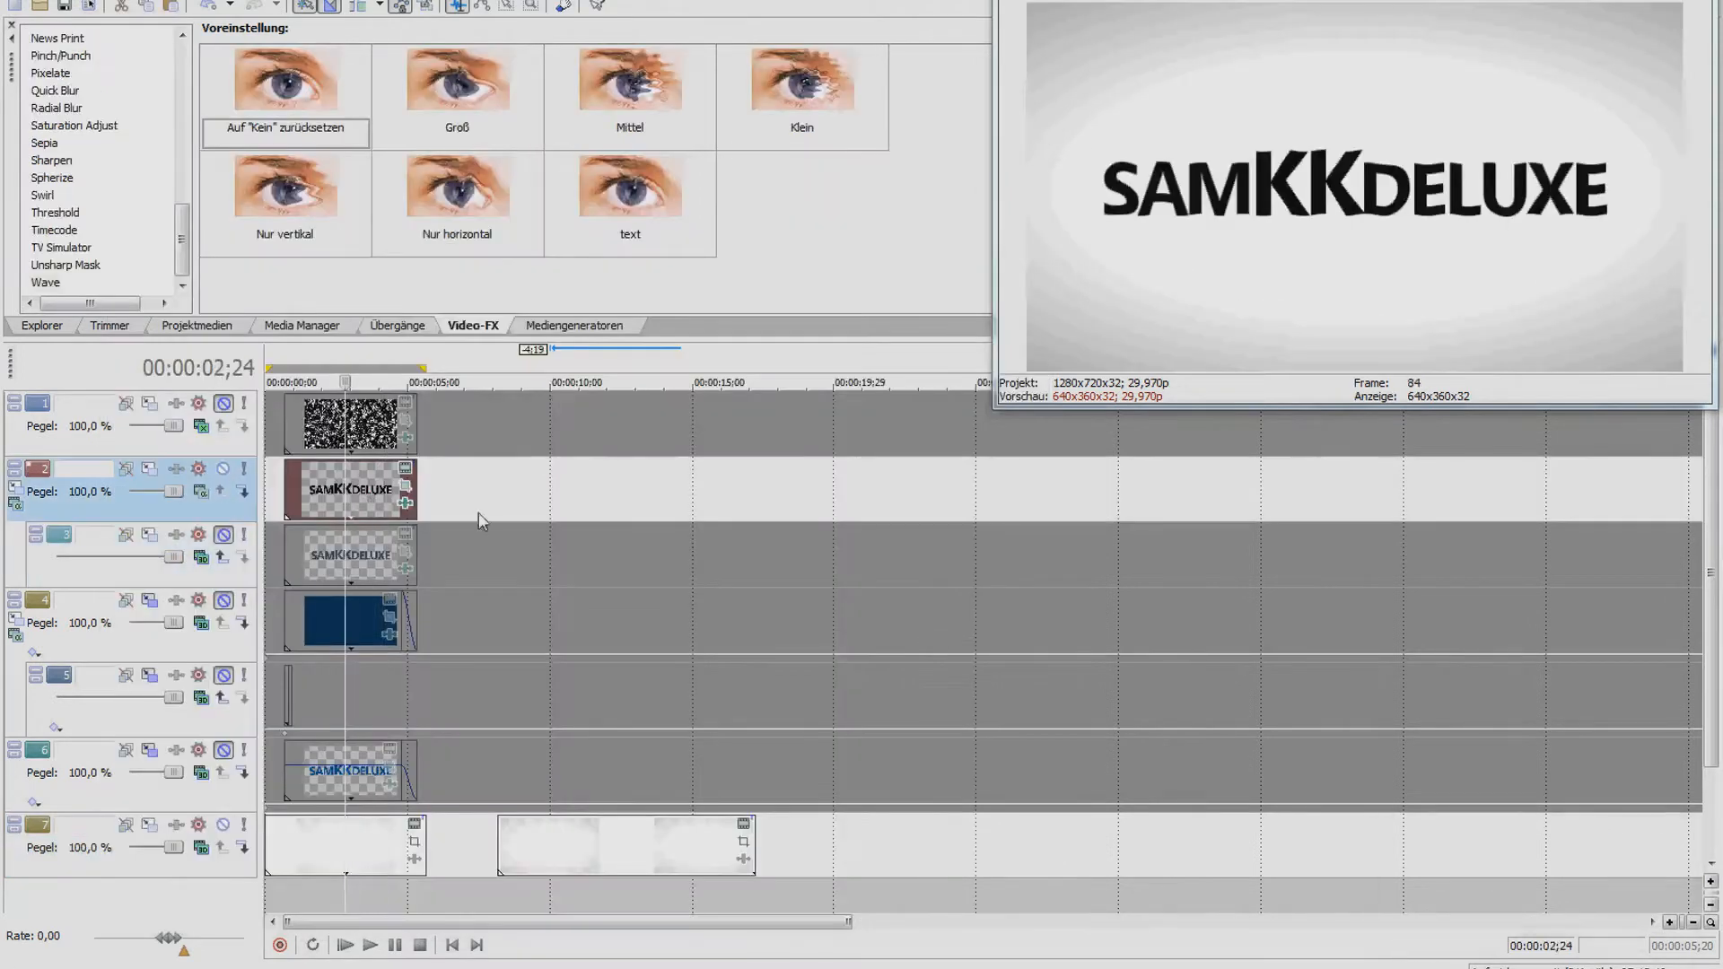
Paste a copy of the SAMKKDELUXE text clip onto track 2 at about 09;03
left_click(338, 496)
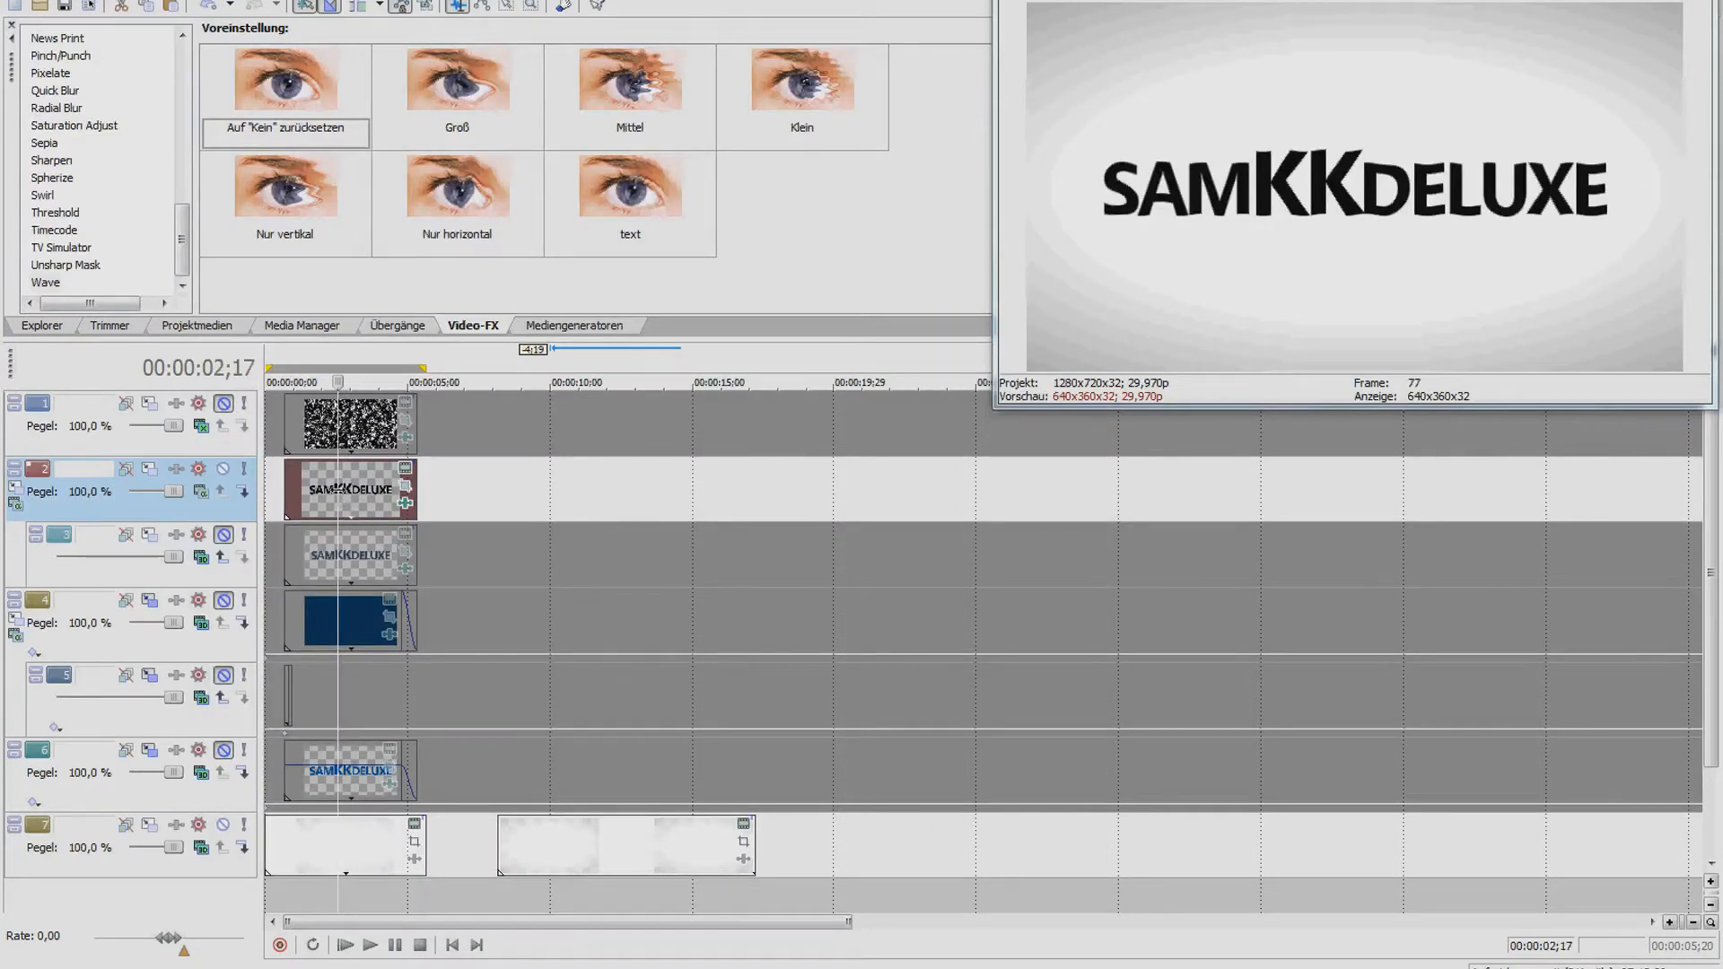
left_click(565, 324)
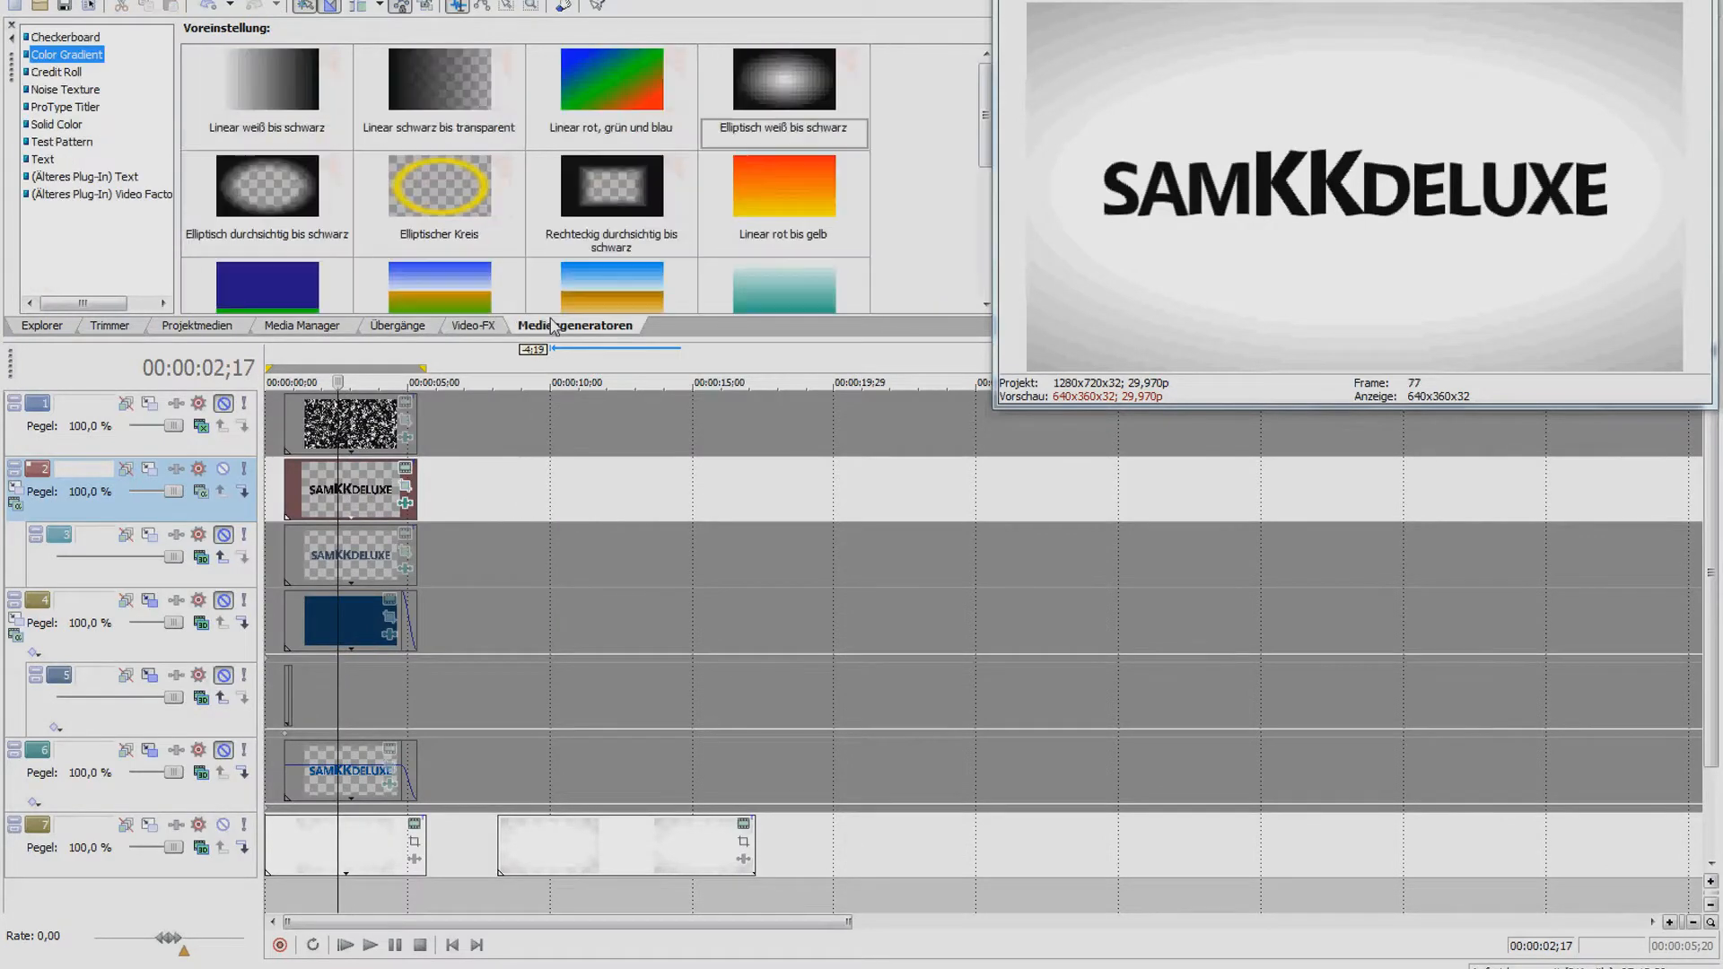
left_click(58, 159)
left_click(287, 84)
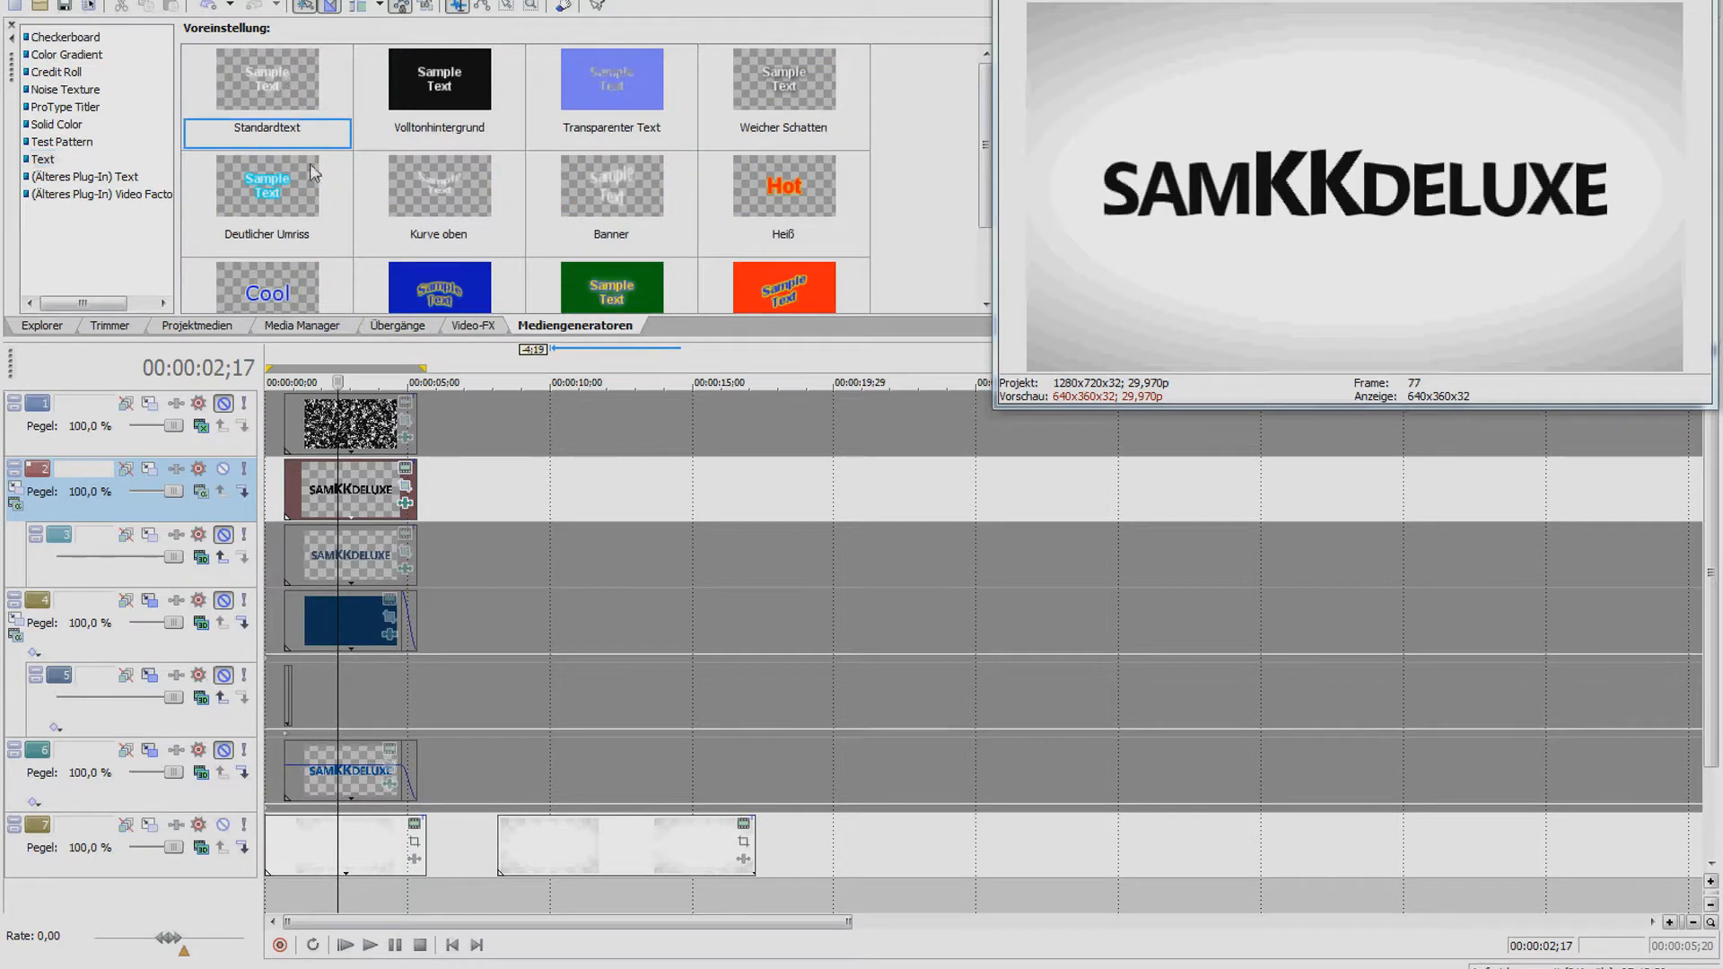
left_click(377, 489)
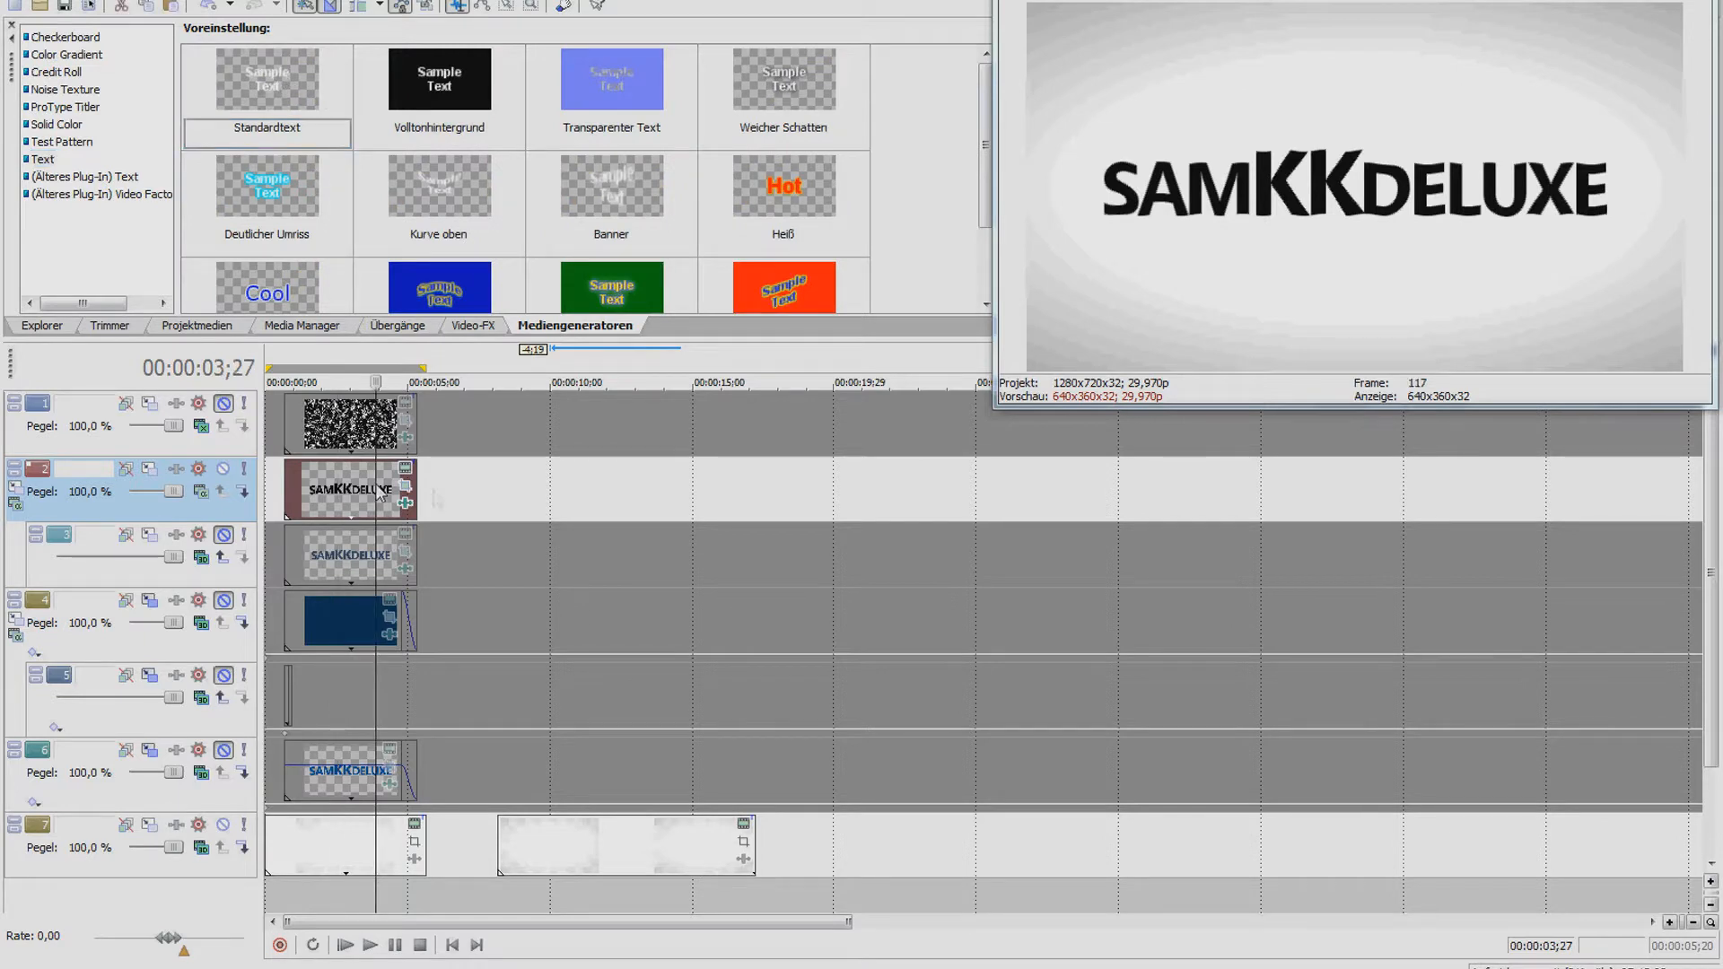
left_click(526, 489)
key("ctrl+v")
key("Return")
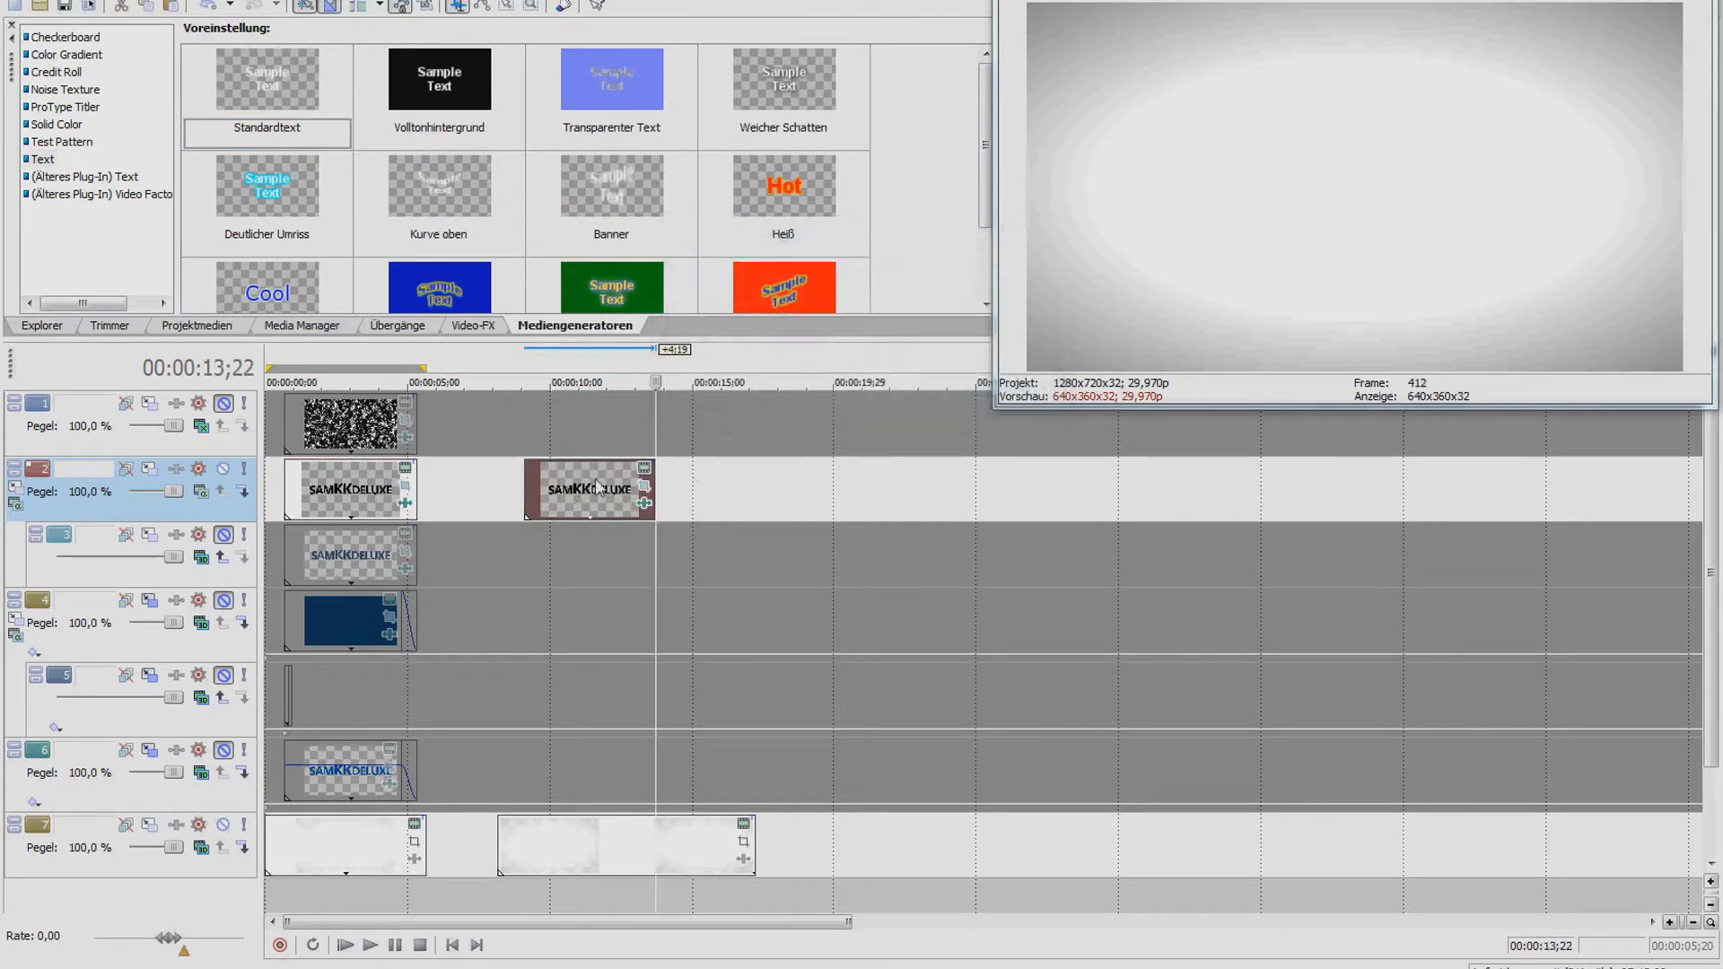
Check the copied text clip's Placement, Properties and Effects settings unchanged, then show the Wave presets
left_click(645, 469)
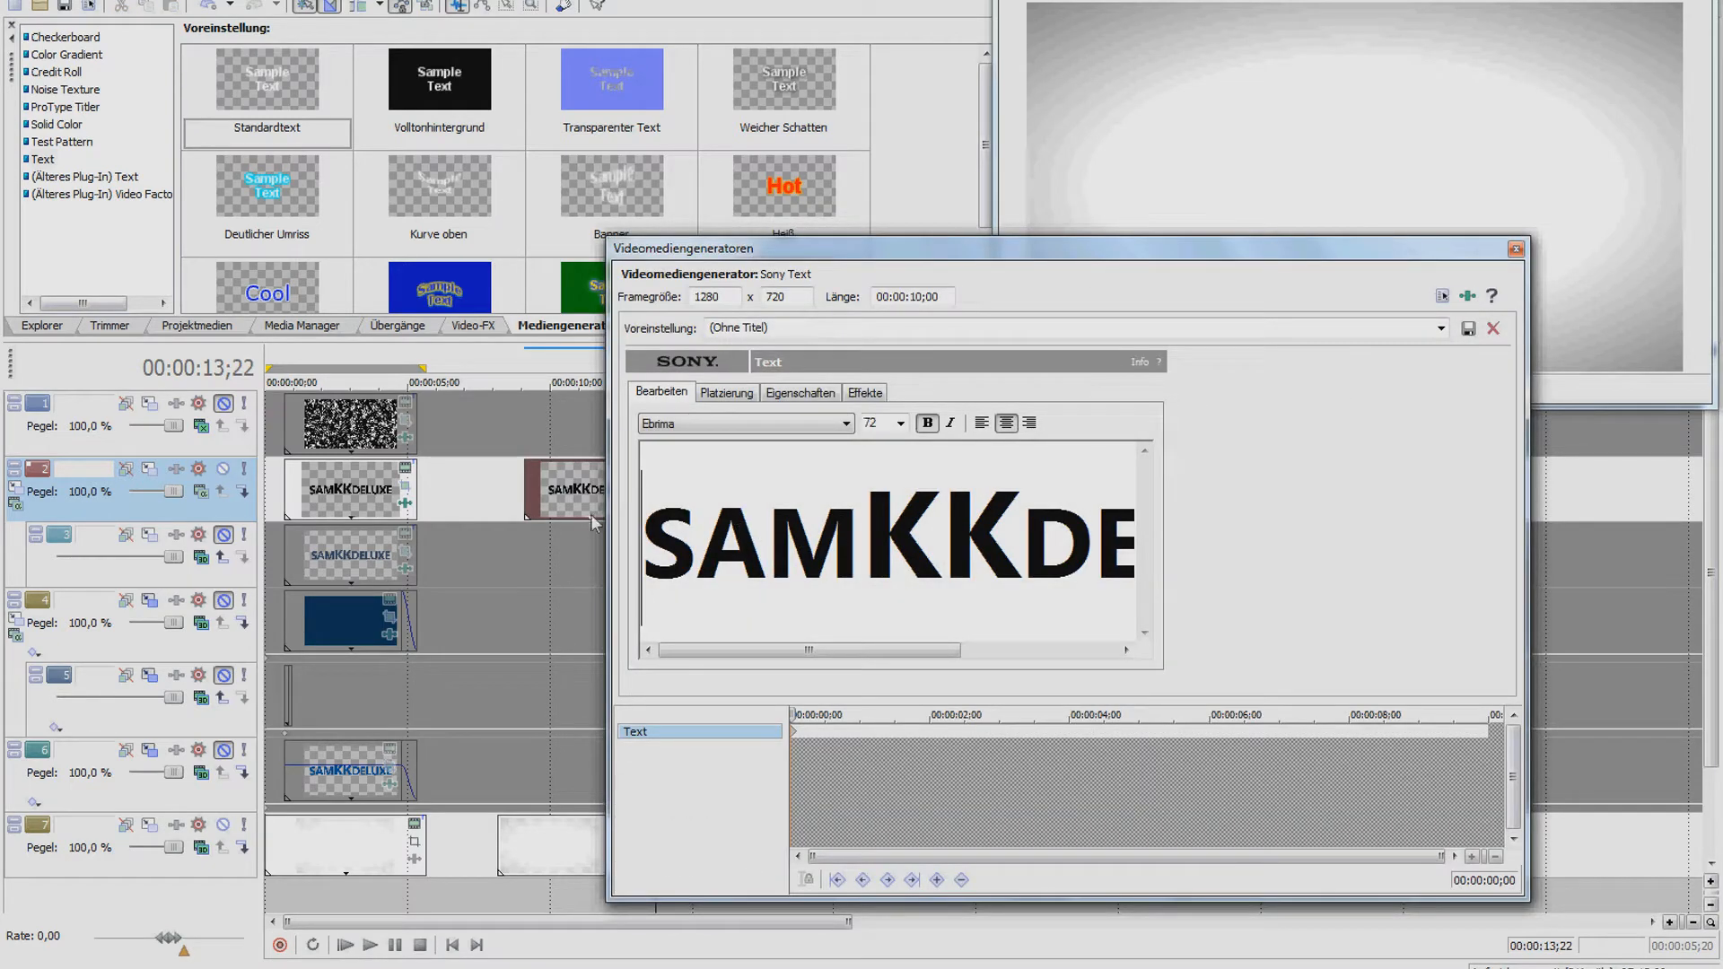
left_click(554, 504)
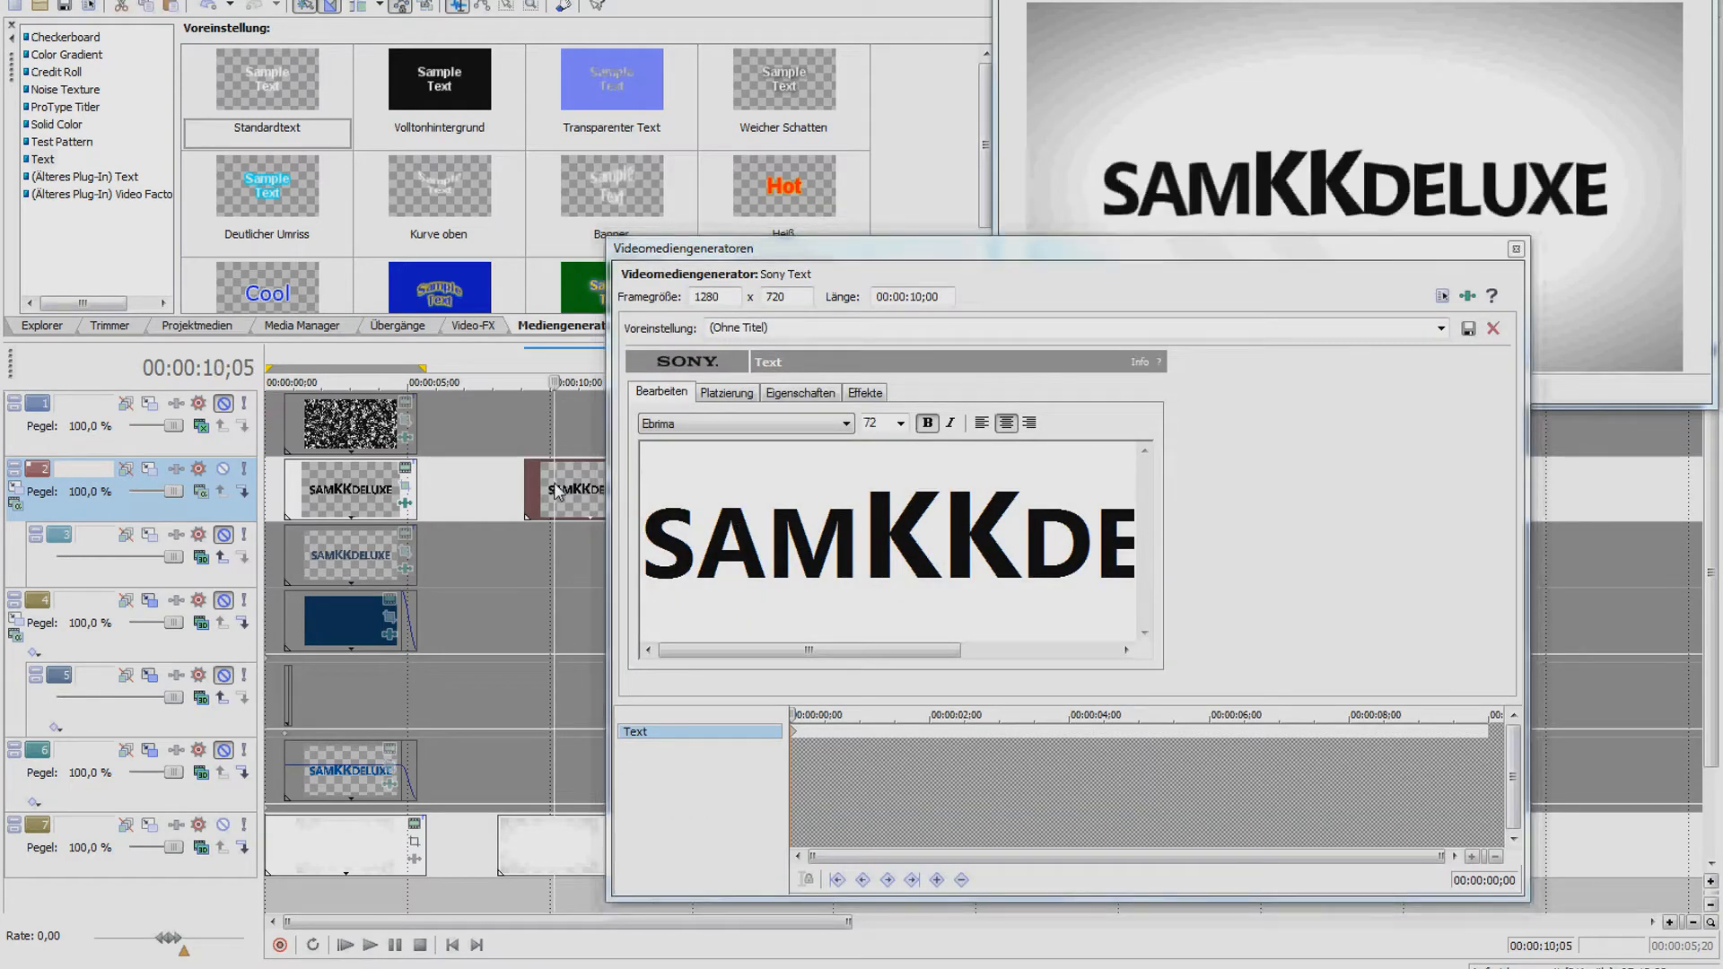
left_click(737, 396)
left_click(801, 394)
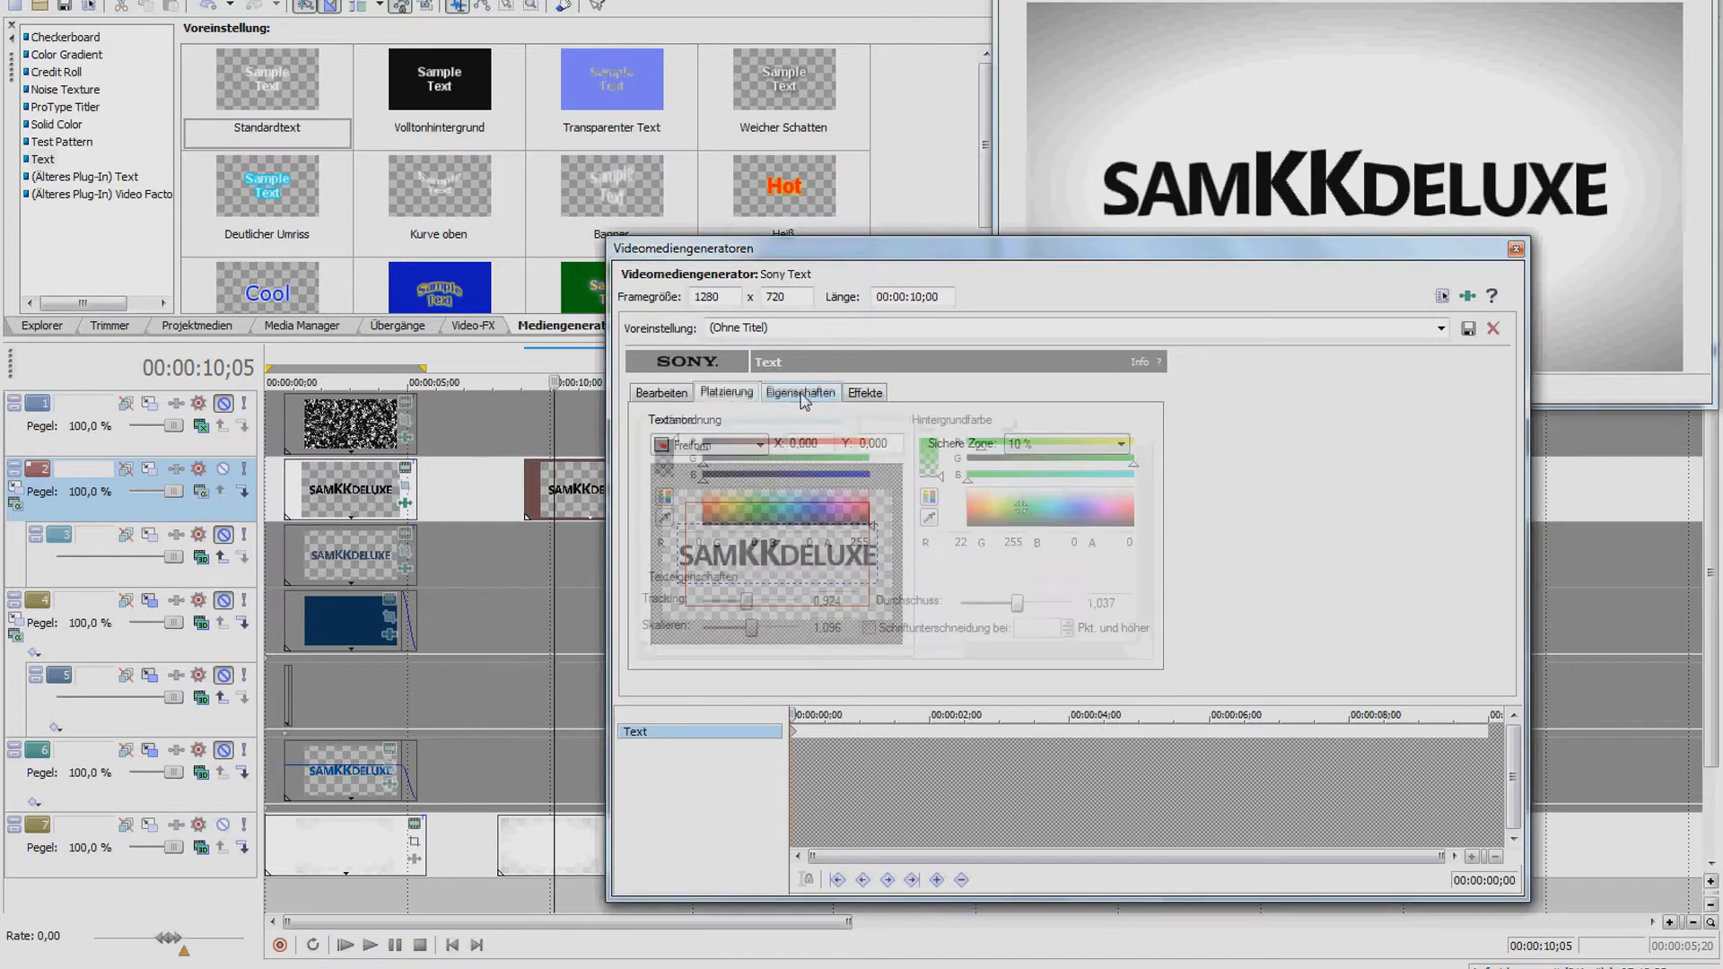
left_click(866, 395)
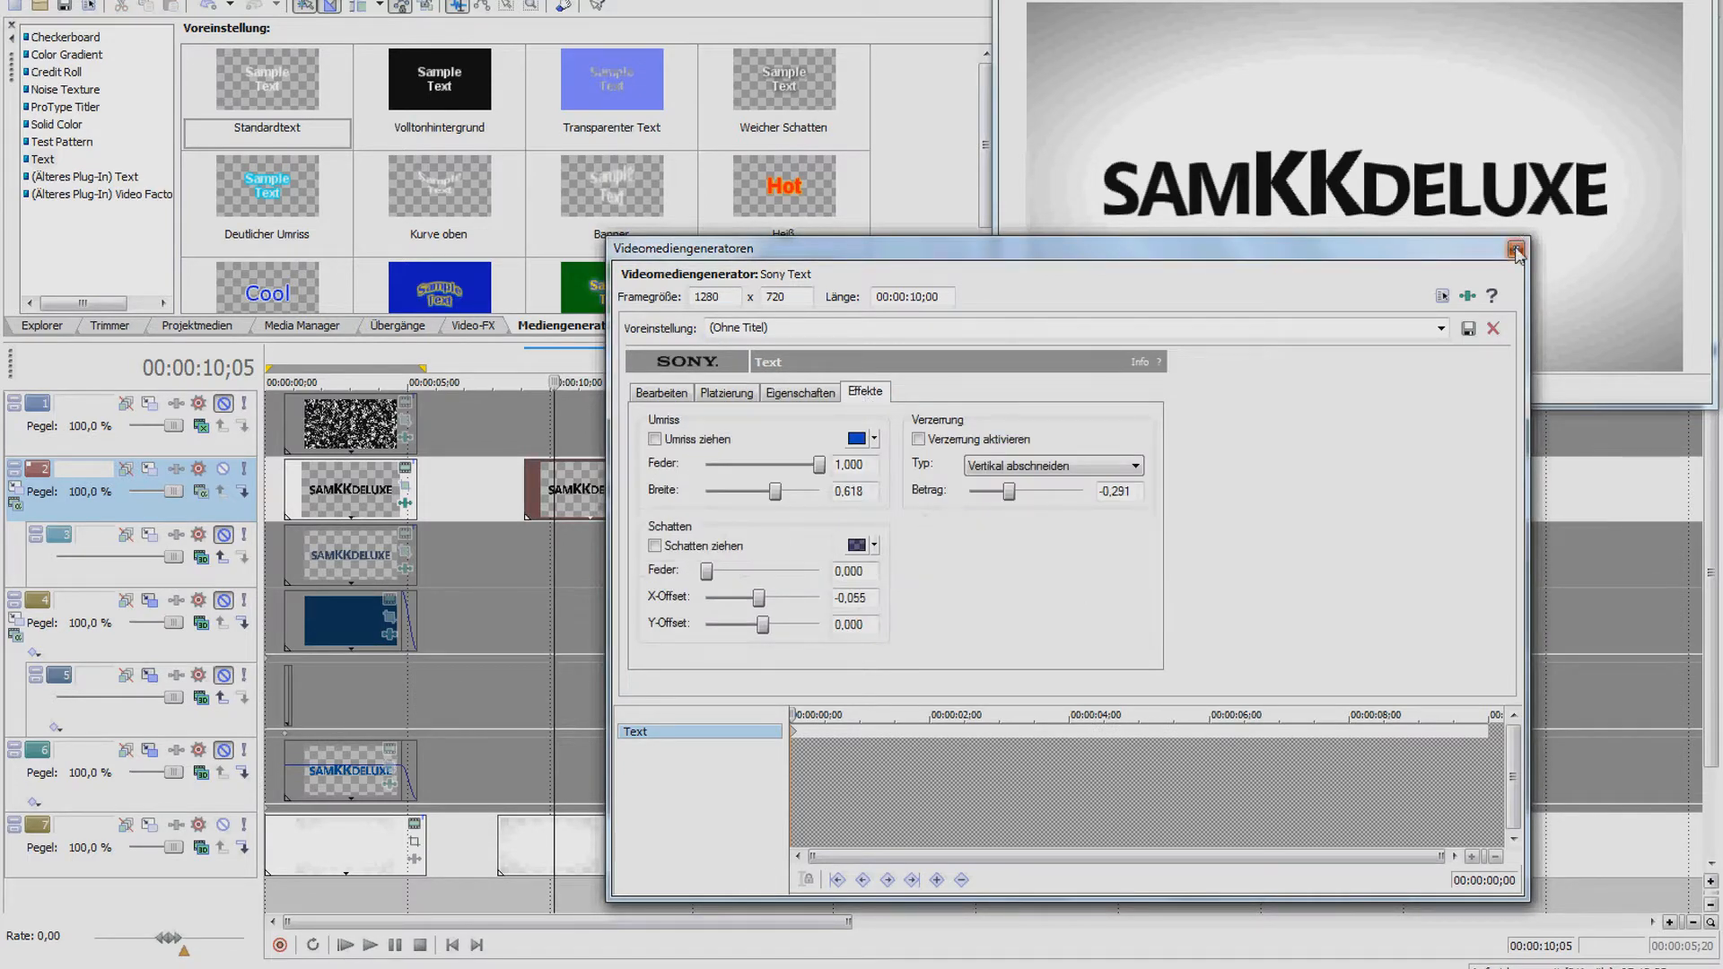
left_click(1516, 248)
left_click(482, 331)
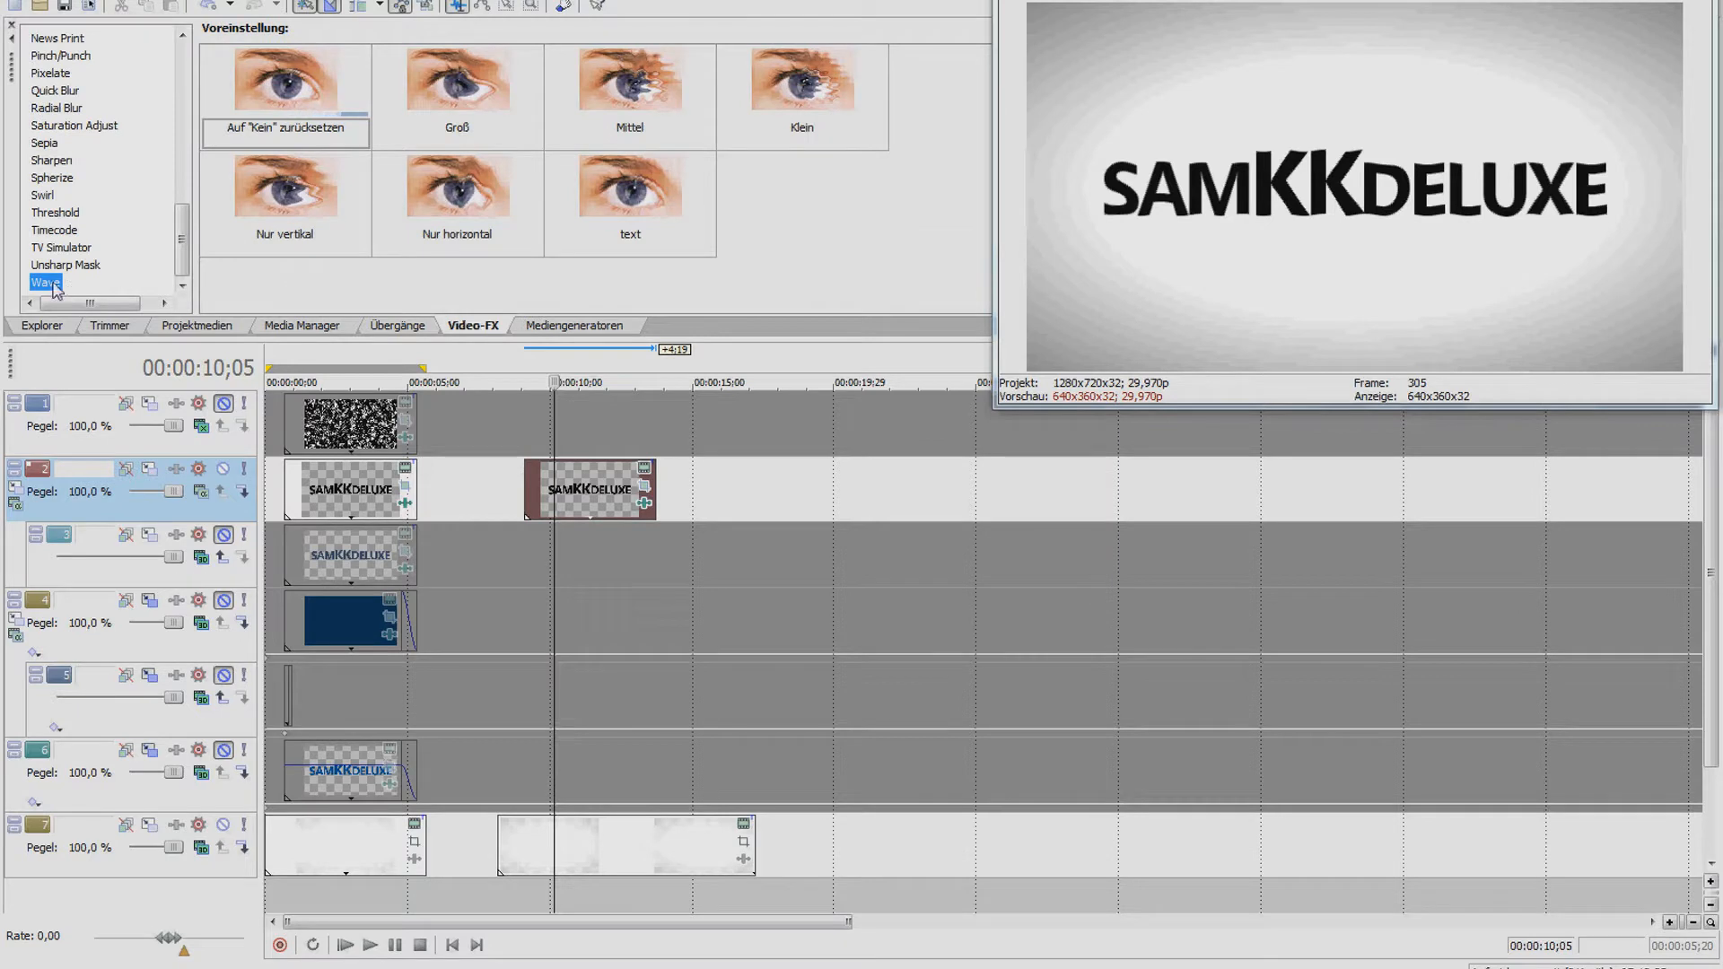
Apply the Wave preset to the copied logo clip and remove the duplicate Wave effect
left_click(646, 505)
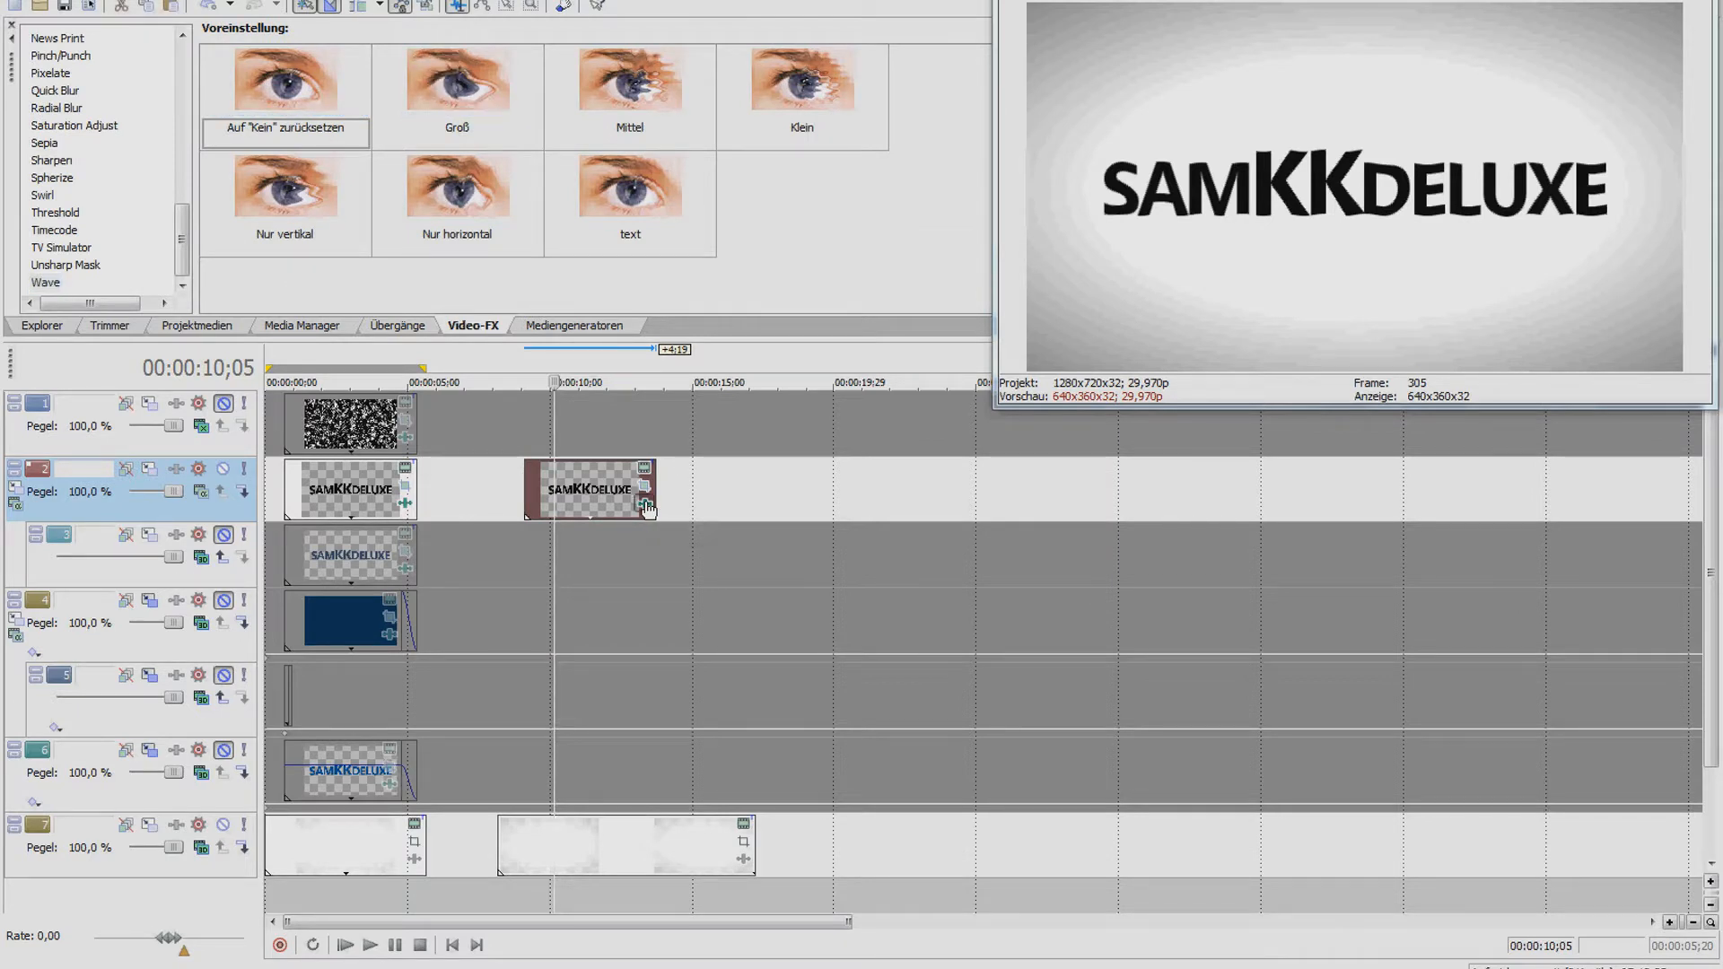
left_click_drag(335, 107, 559, 372)
left_click_drag(495, 256, 587, 496)
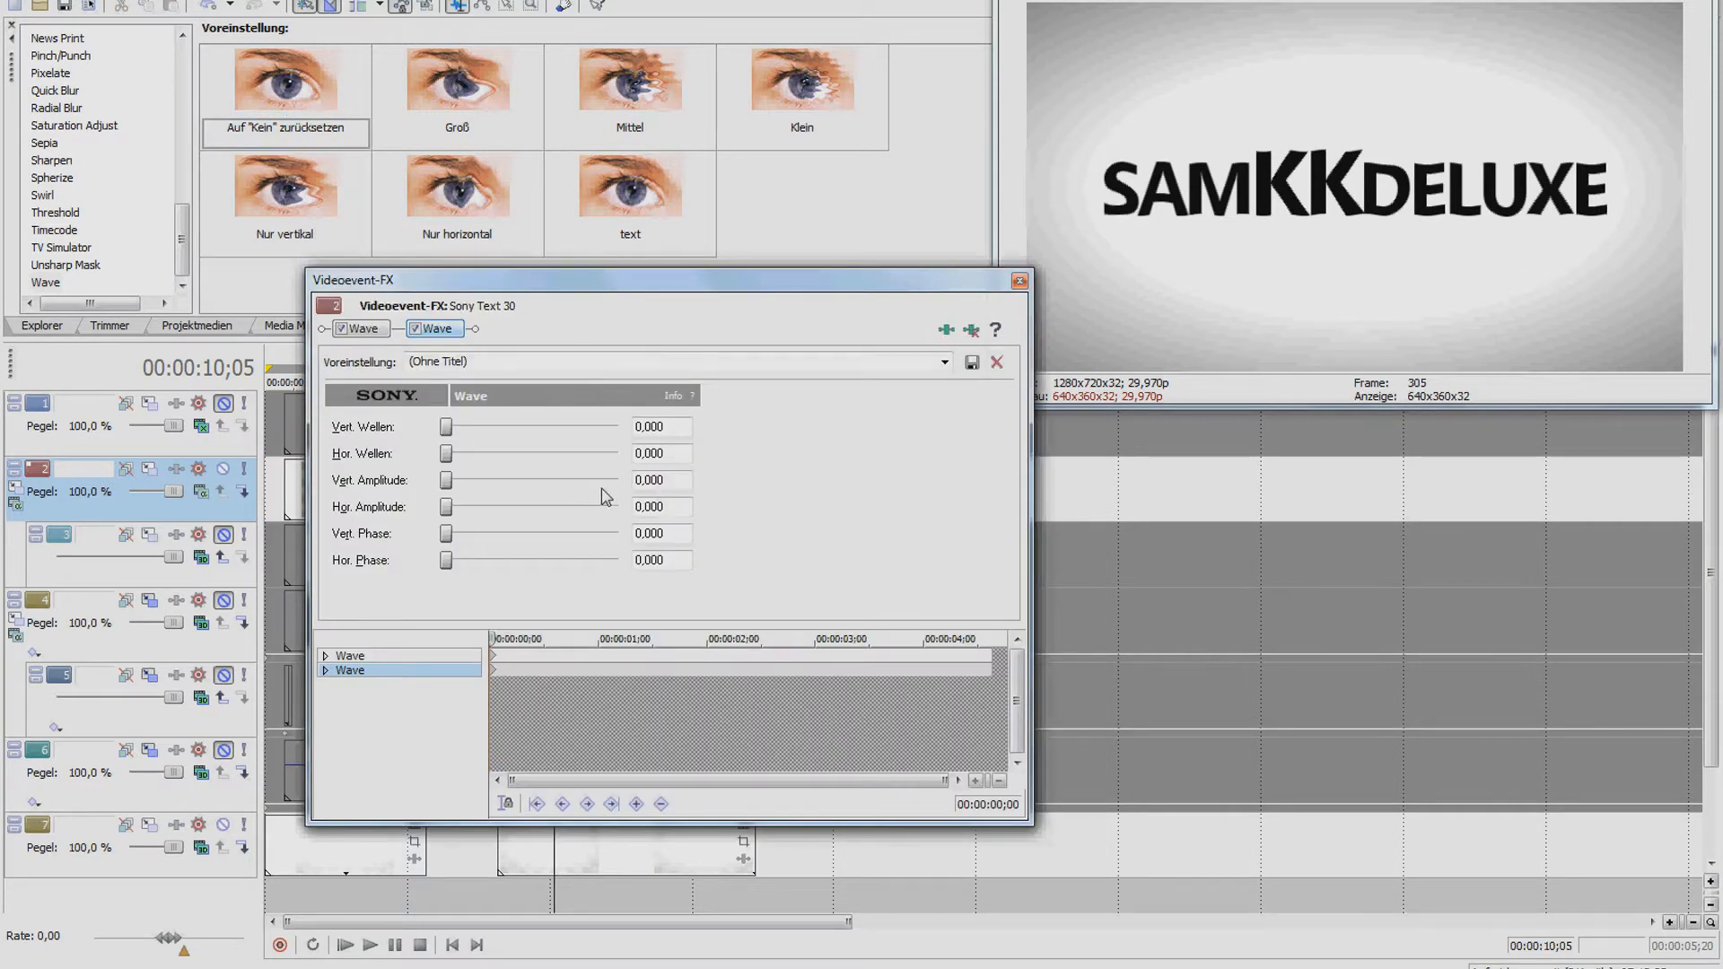
left_click(367, 328)
left_click(433, 334)
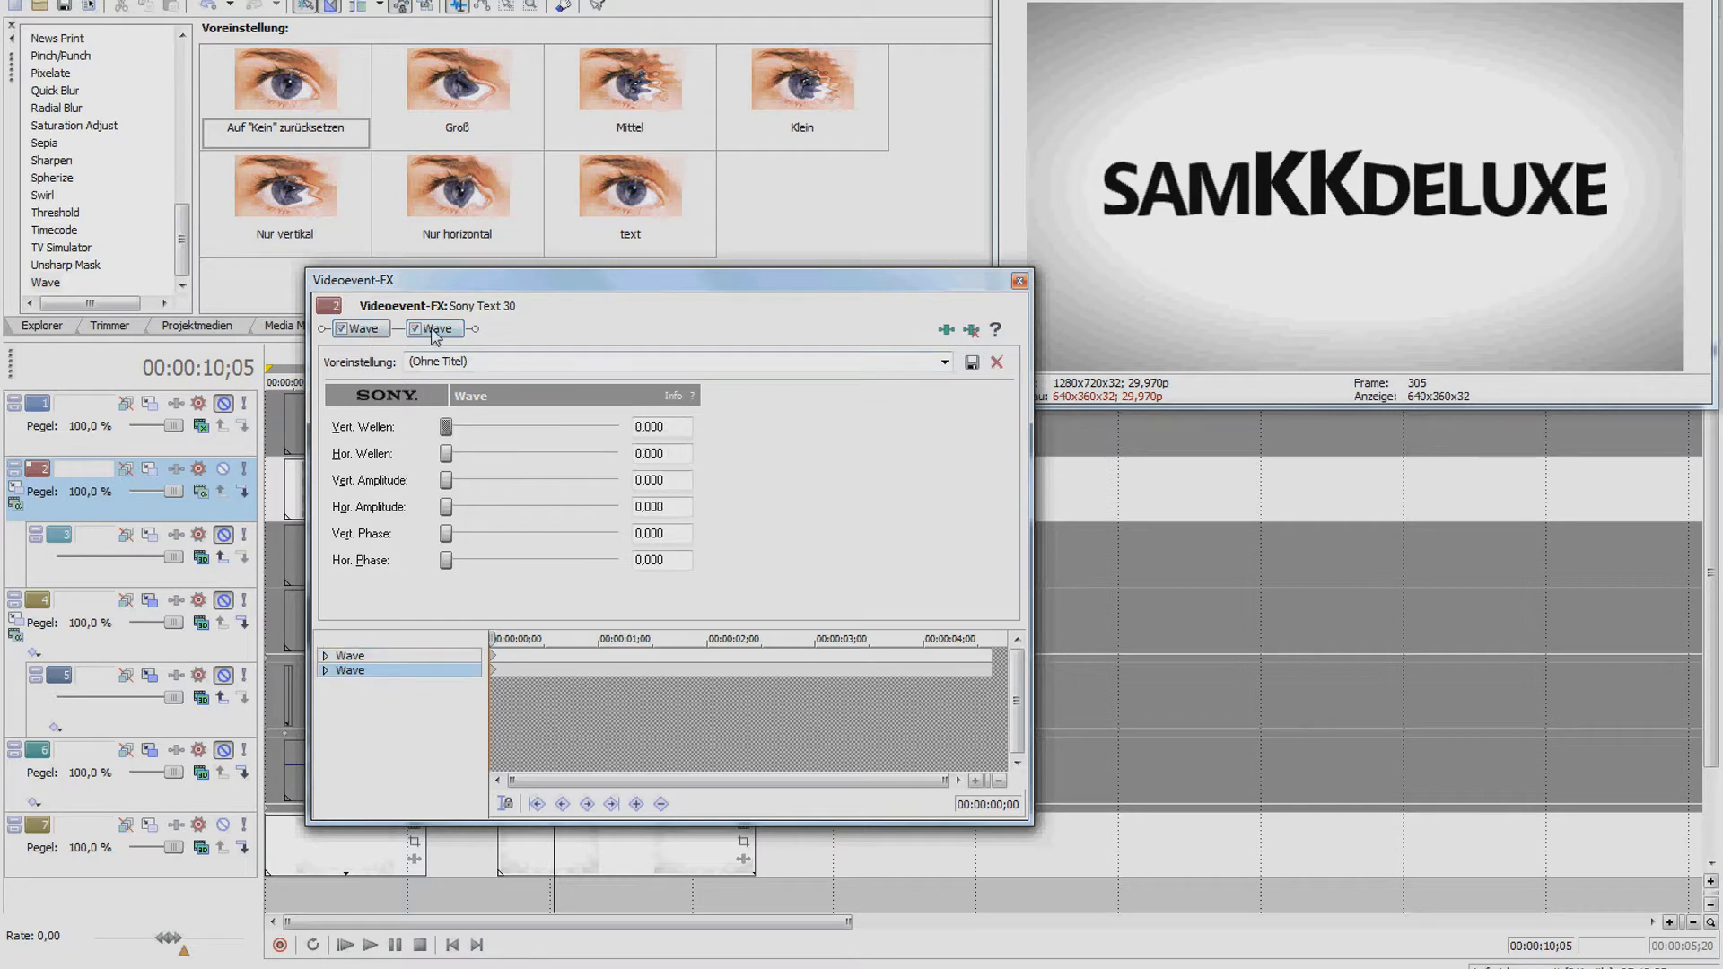
left_click(971, 329)
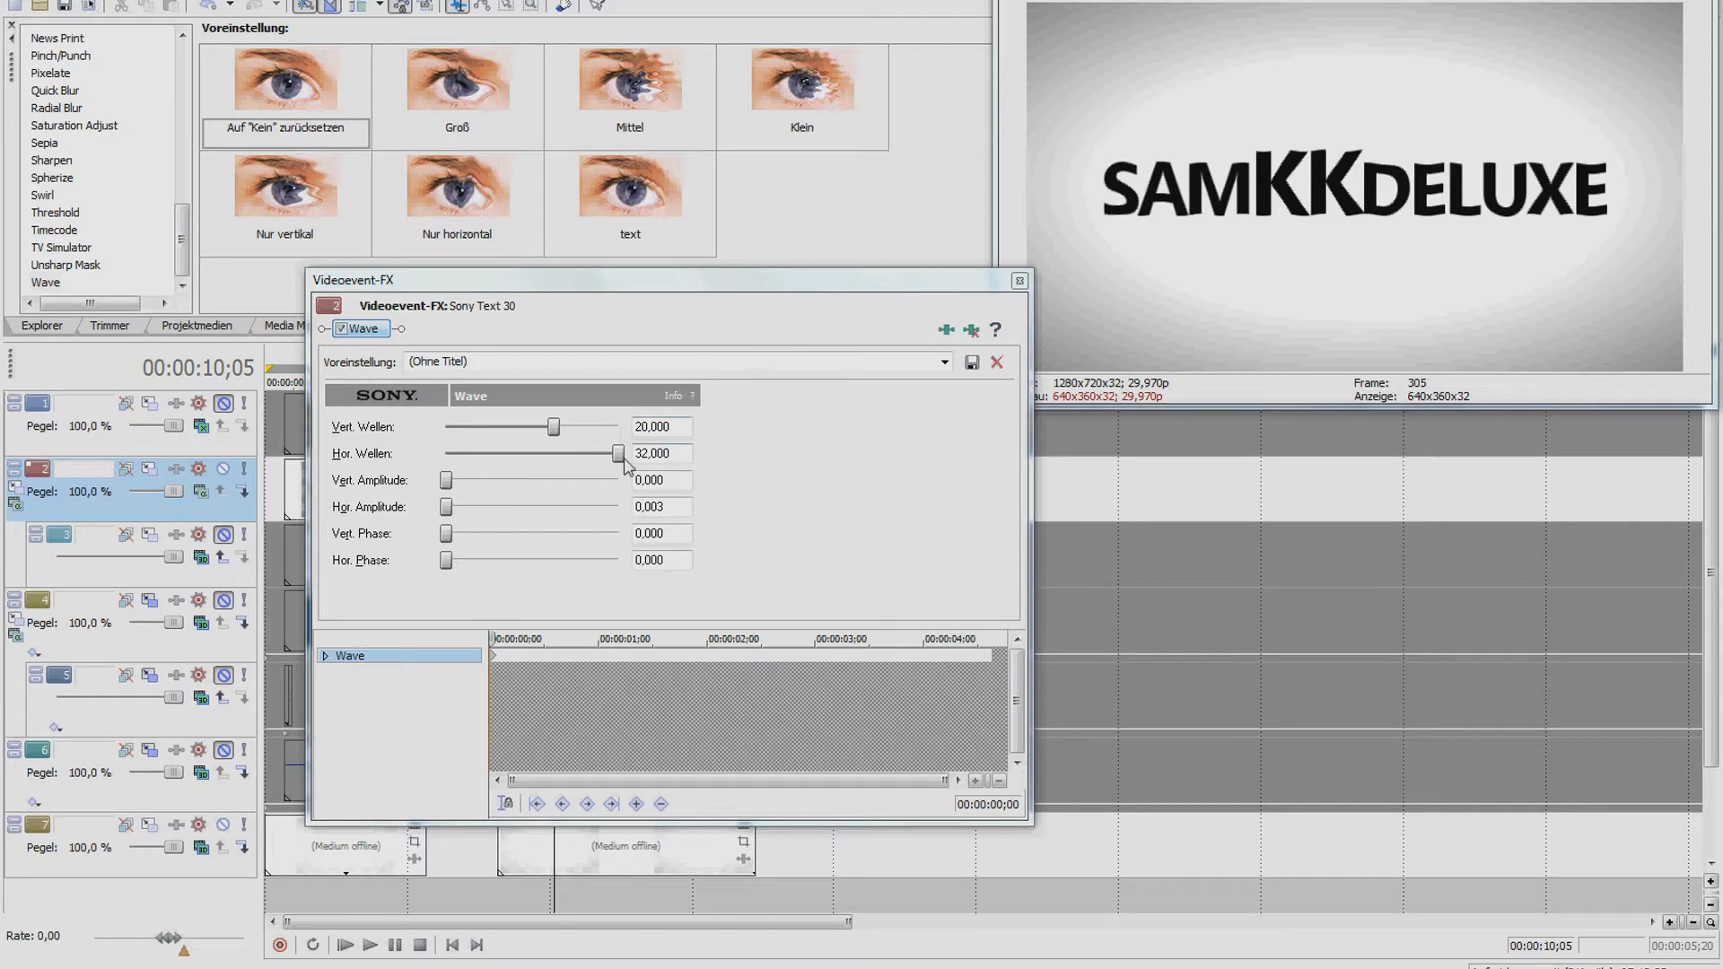
Set the Wave effect's horizontal amplitude to 0,003
left_click_drag(685, 504, 658, 506)
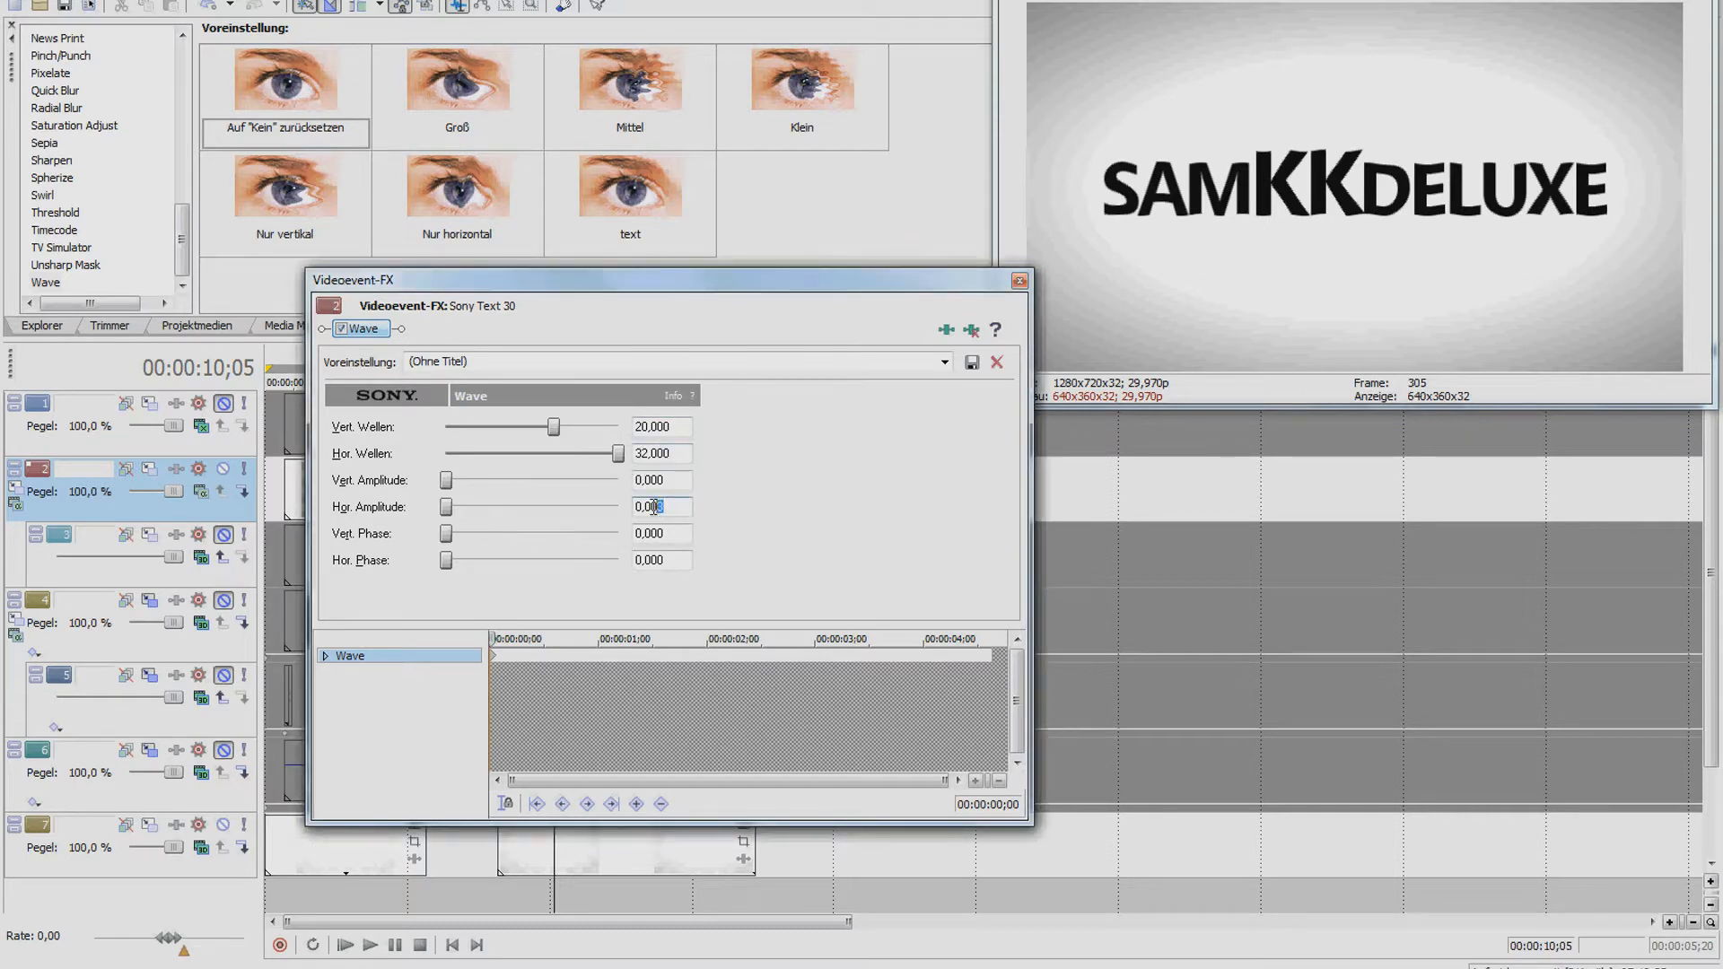
left_click(673, 507)
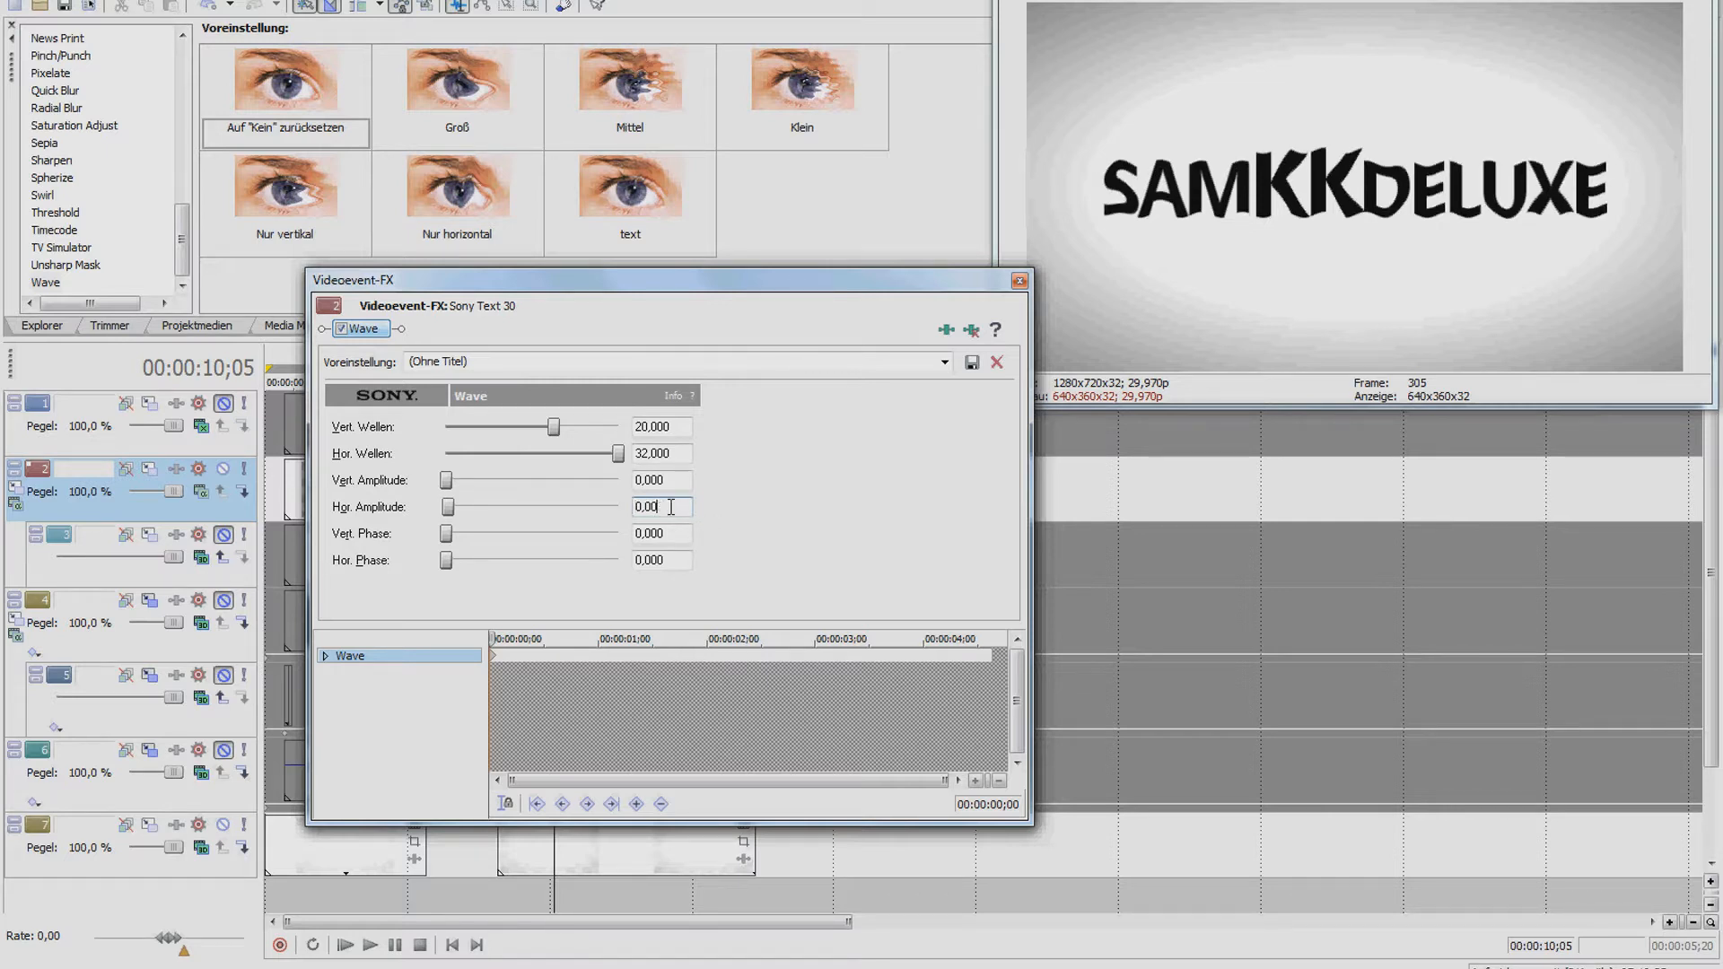
key("Return")
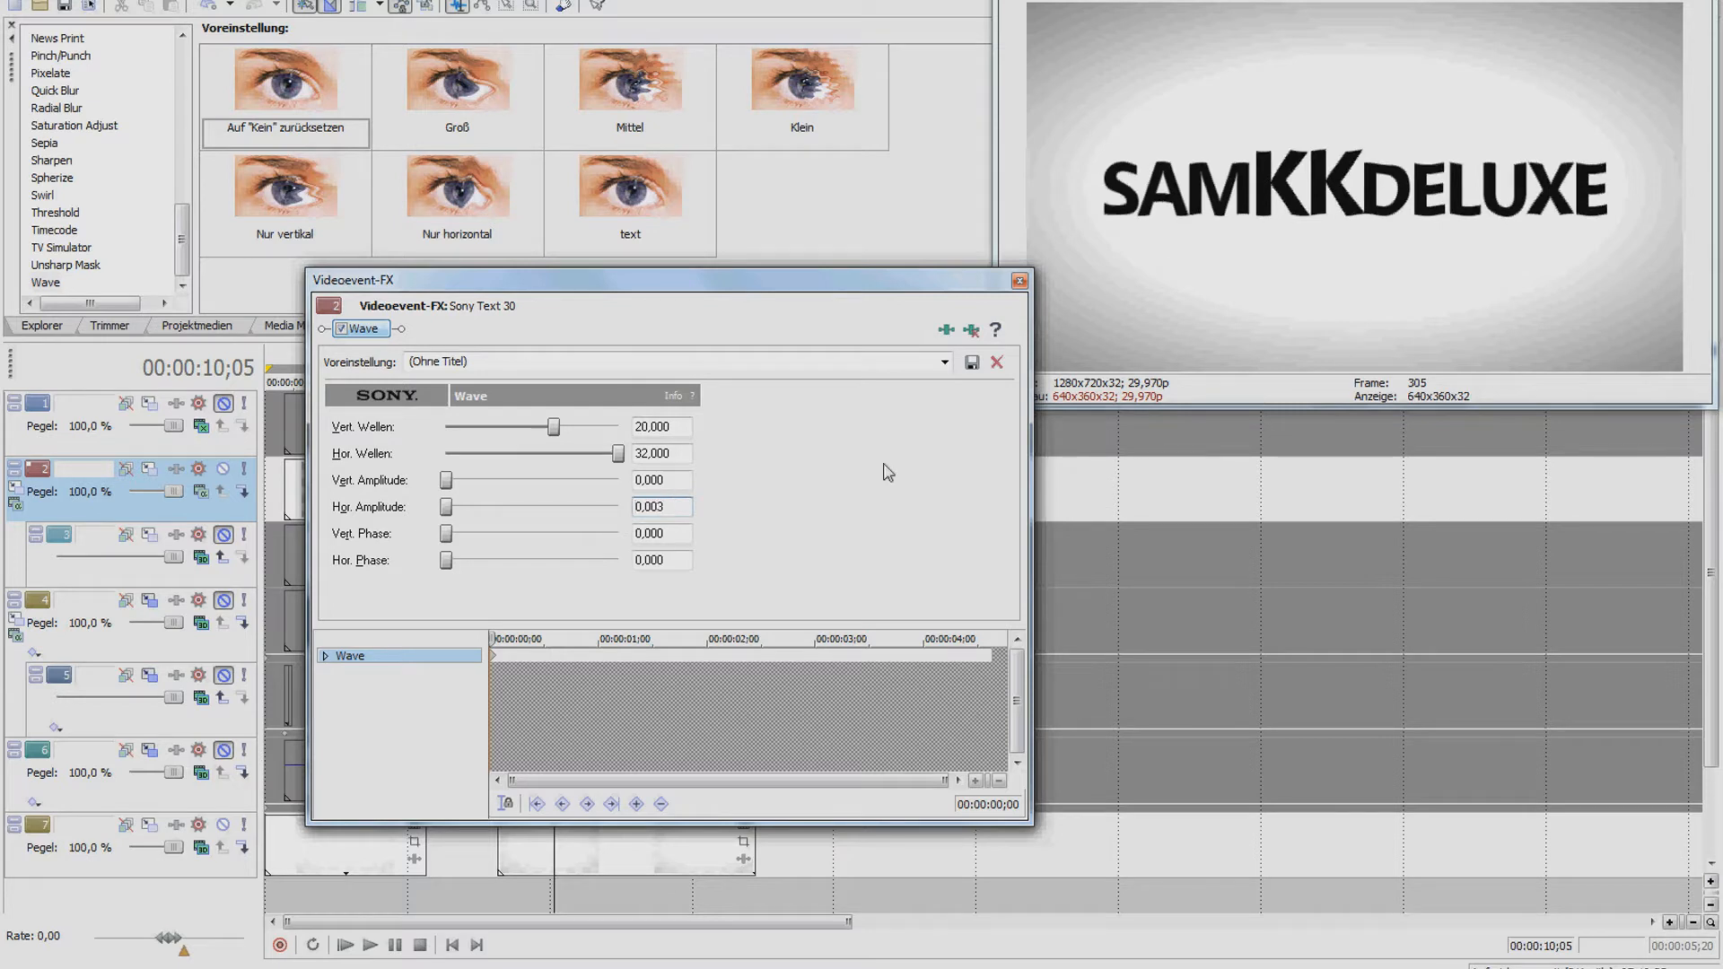
left_click(1019, 282)
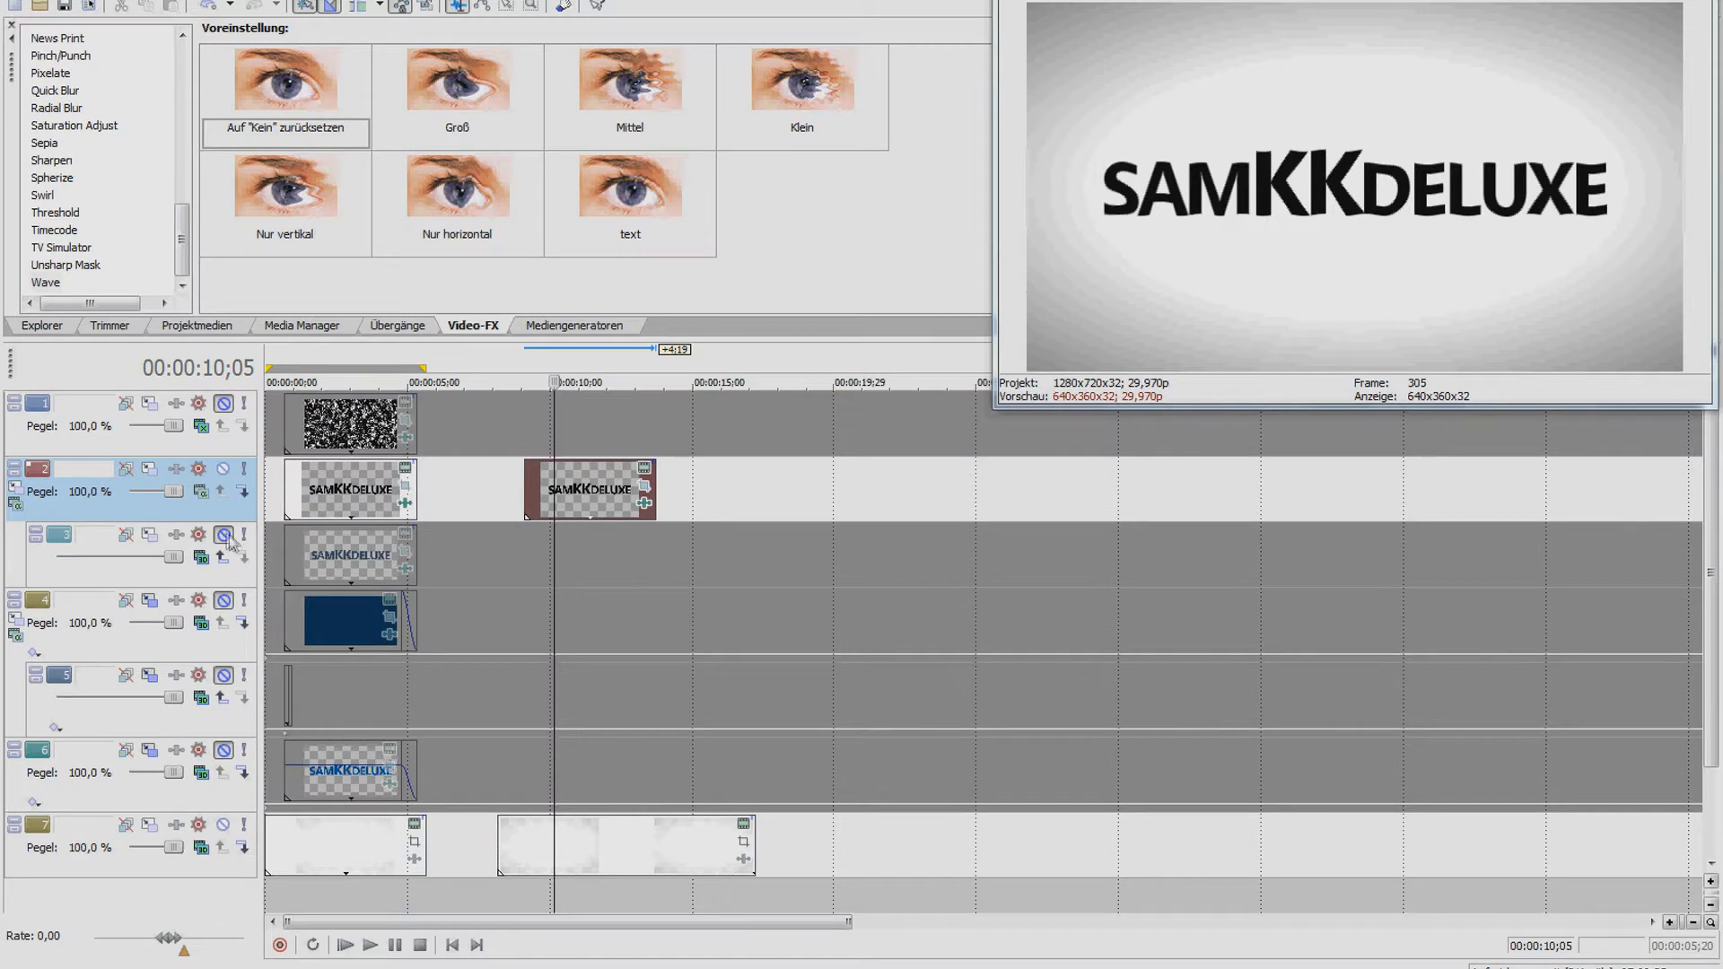
Unmute track 3 and preview the logo clips around 3 and 11 seconds
left_click(338, 548)
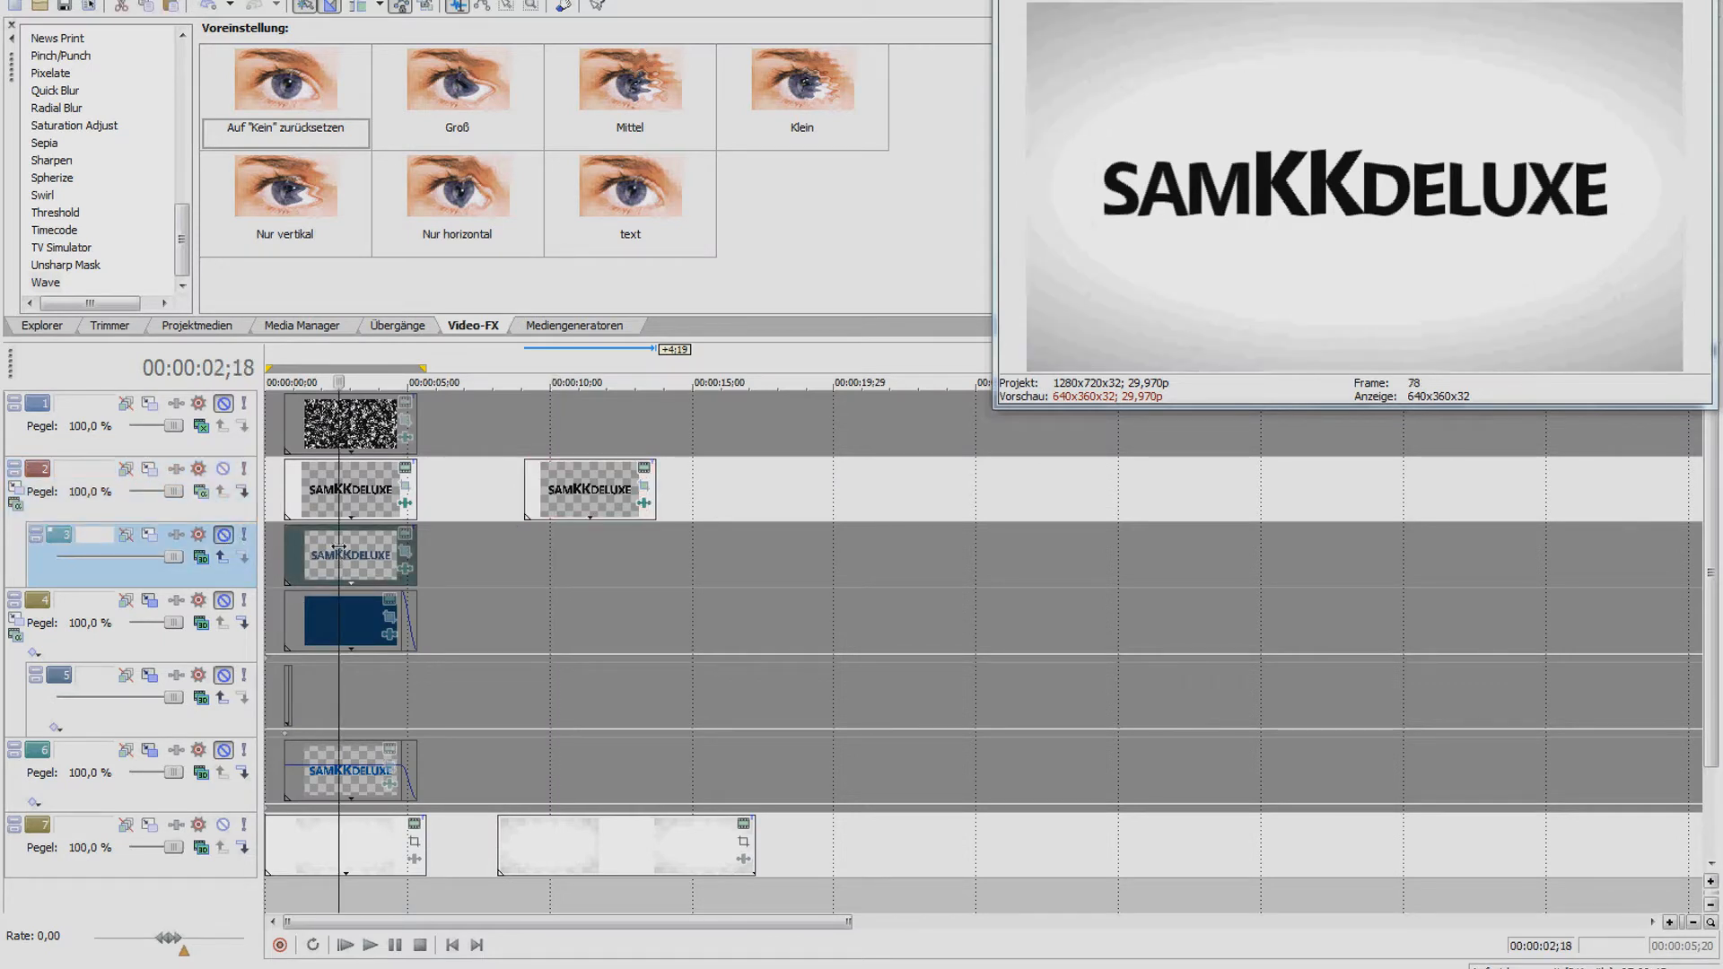
left_click(223, 535)
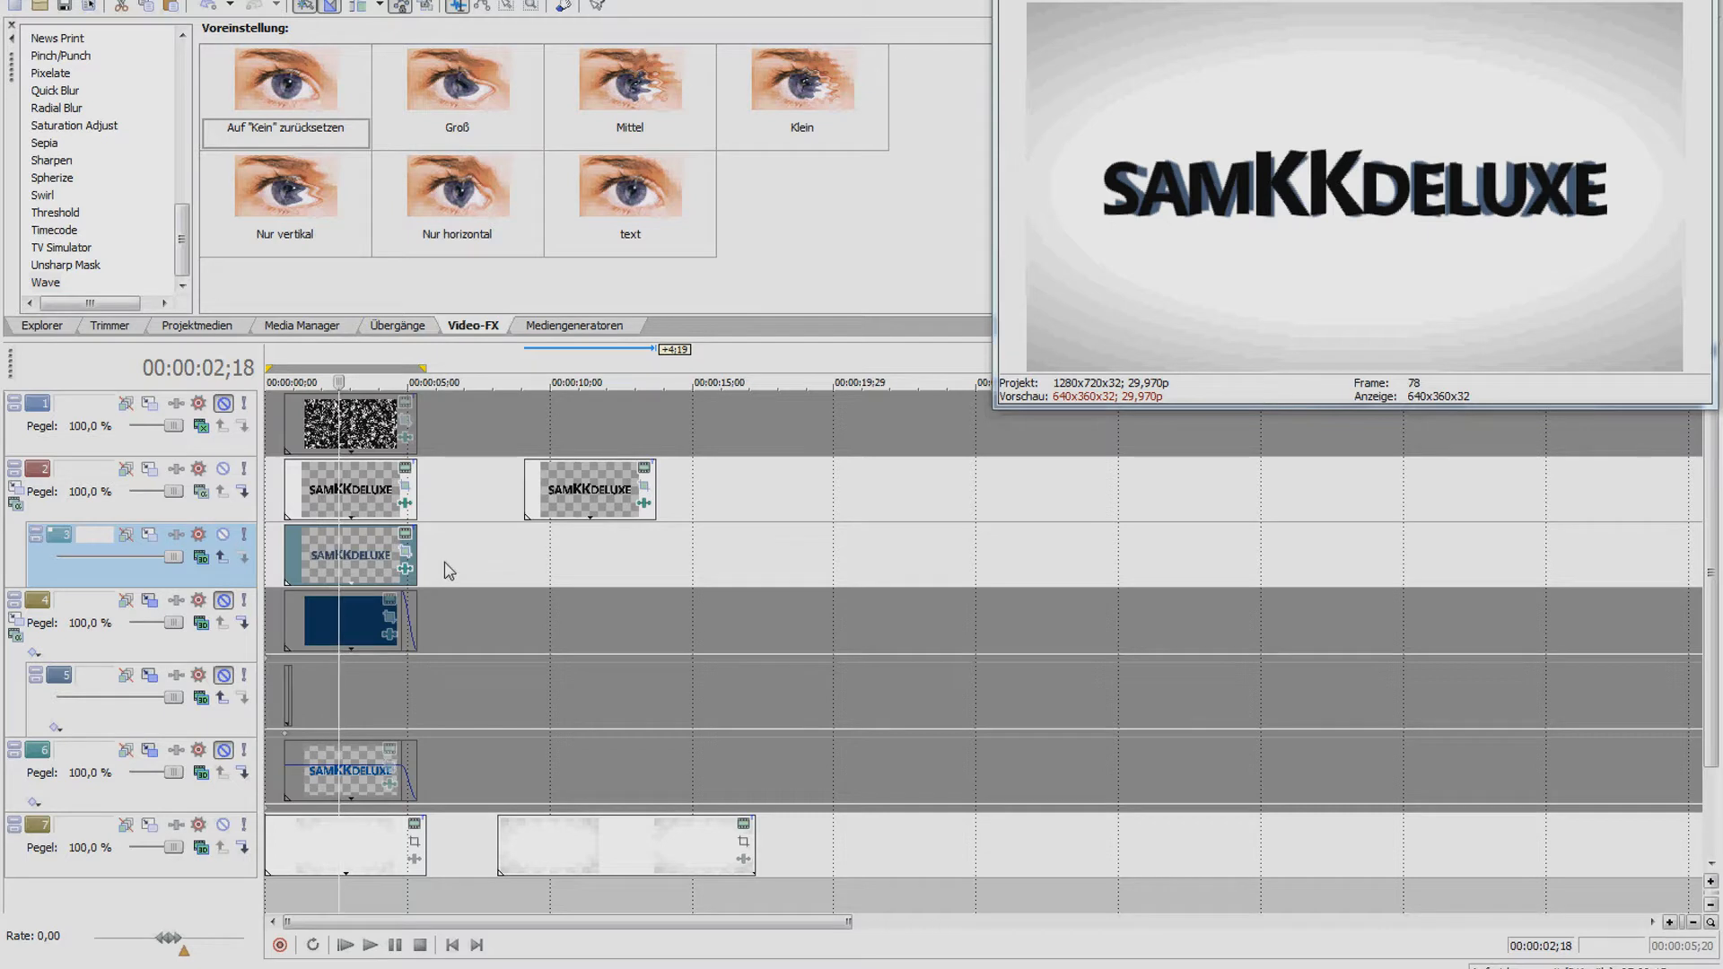
left_click(576, 550)
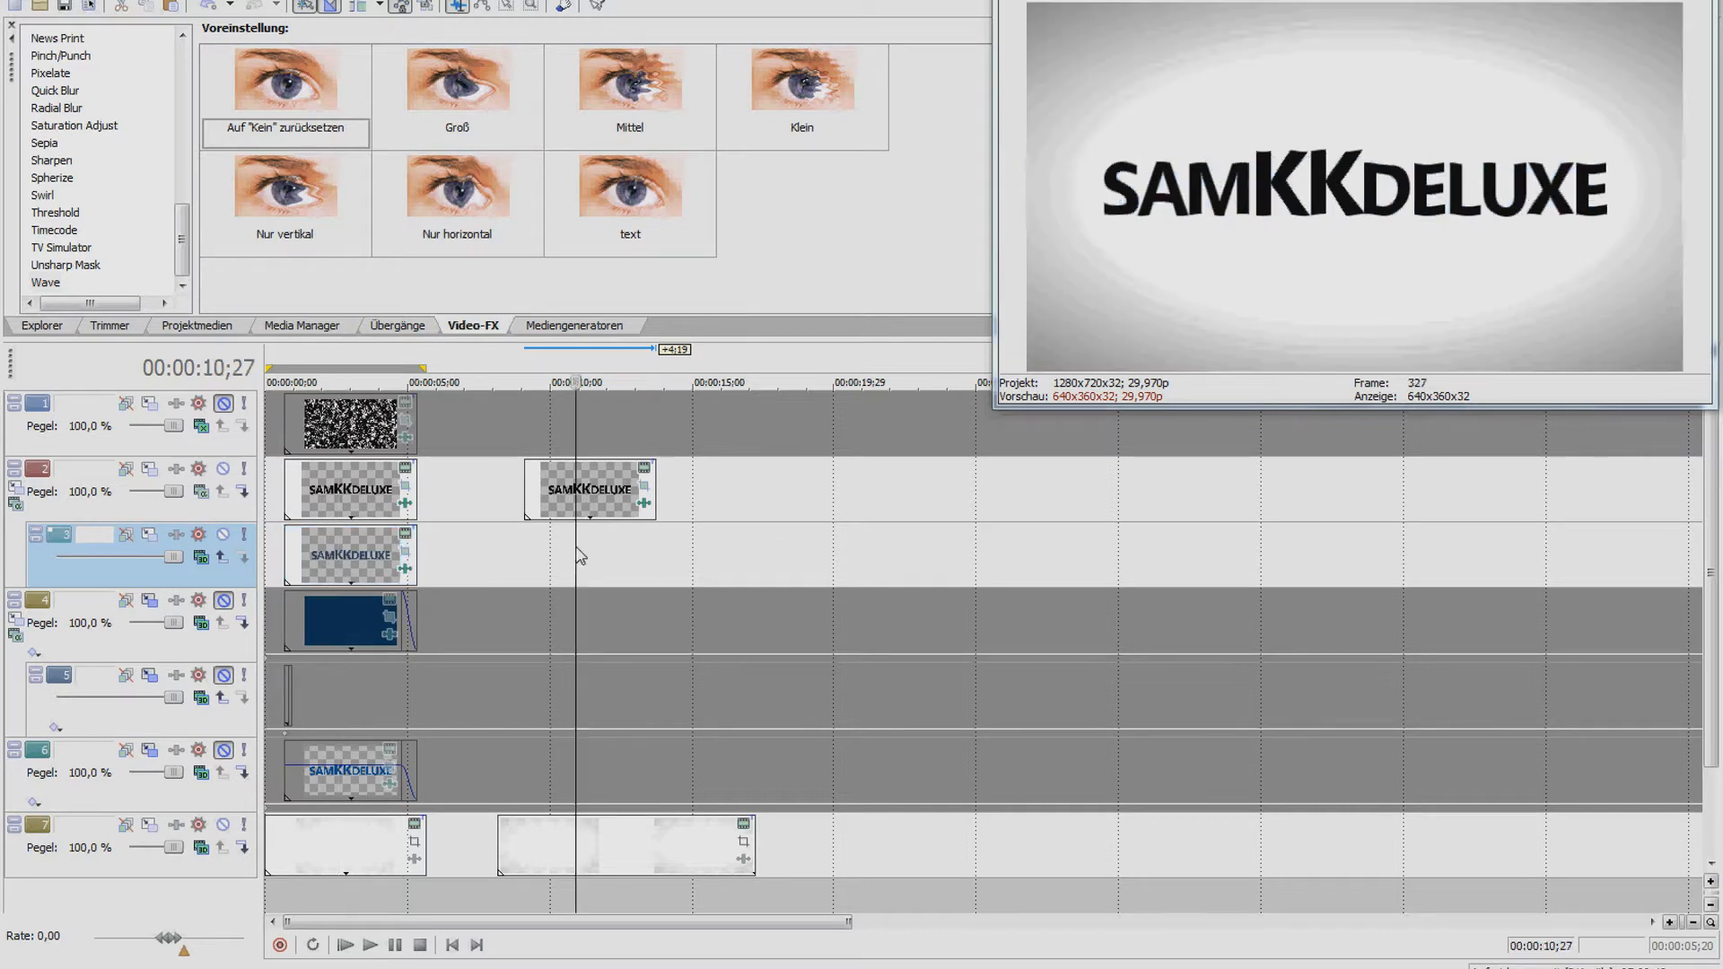
left_click(372, 555)
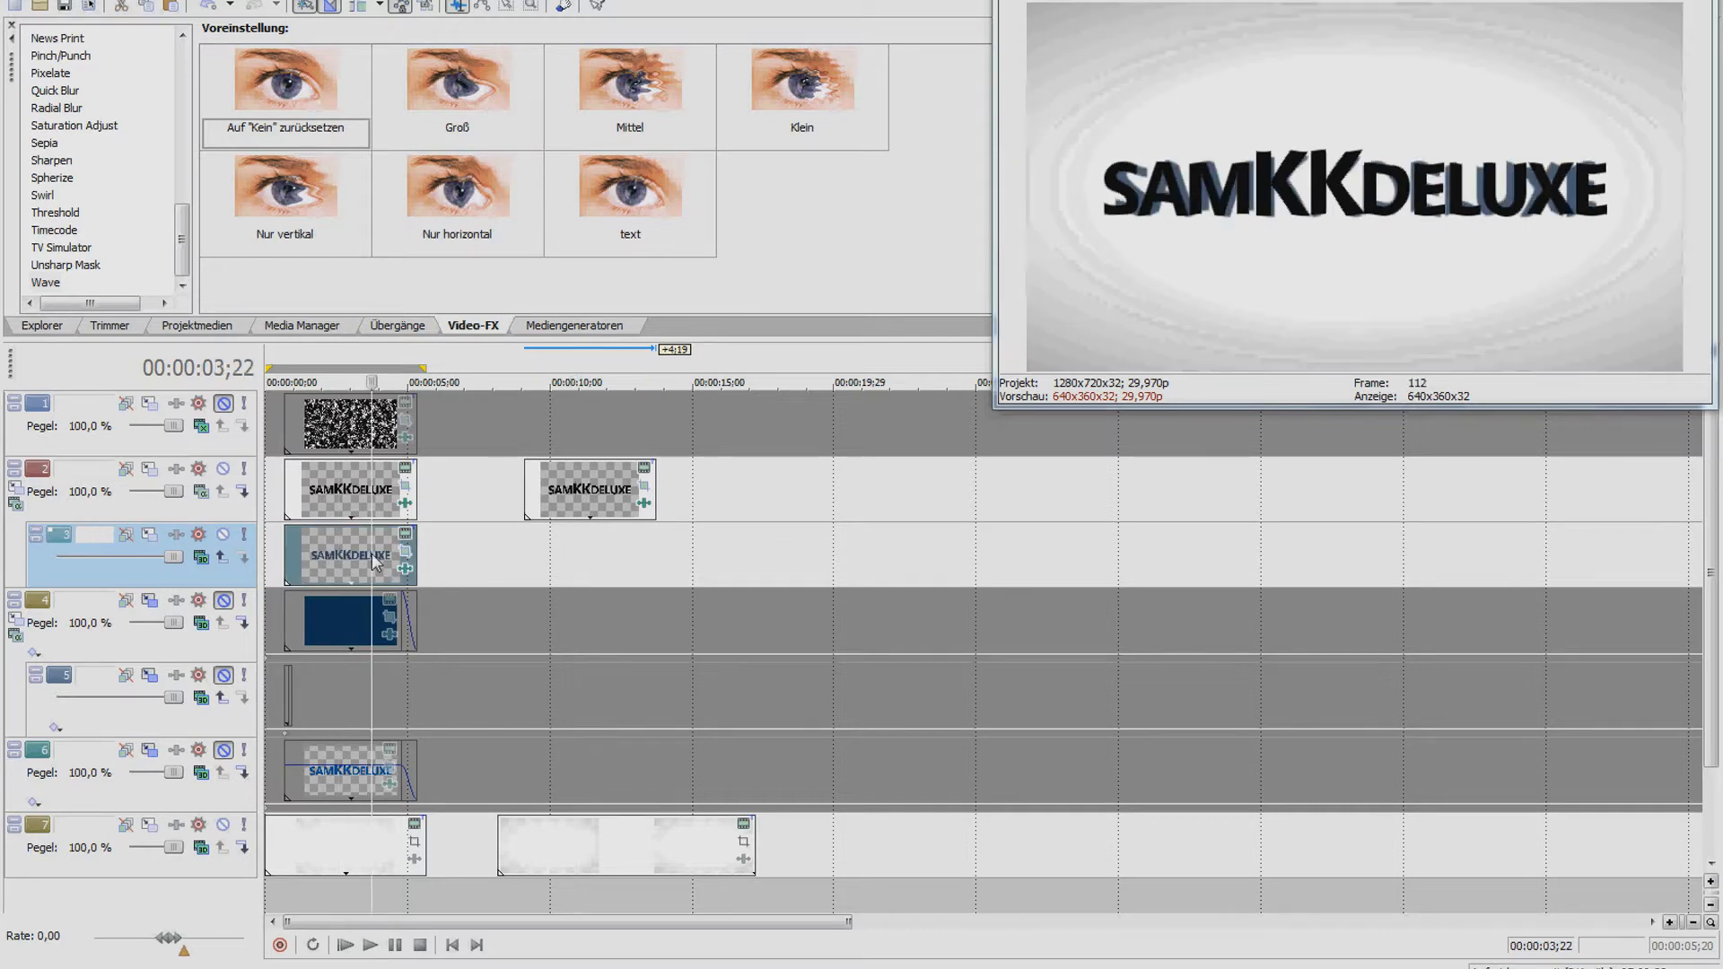
left_click(595, 494)
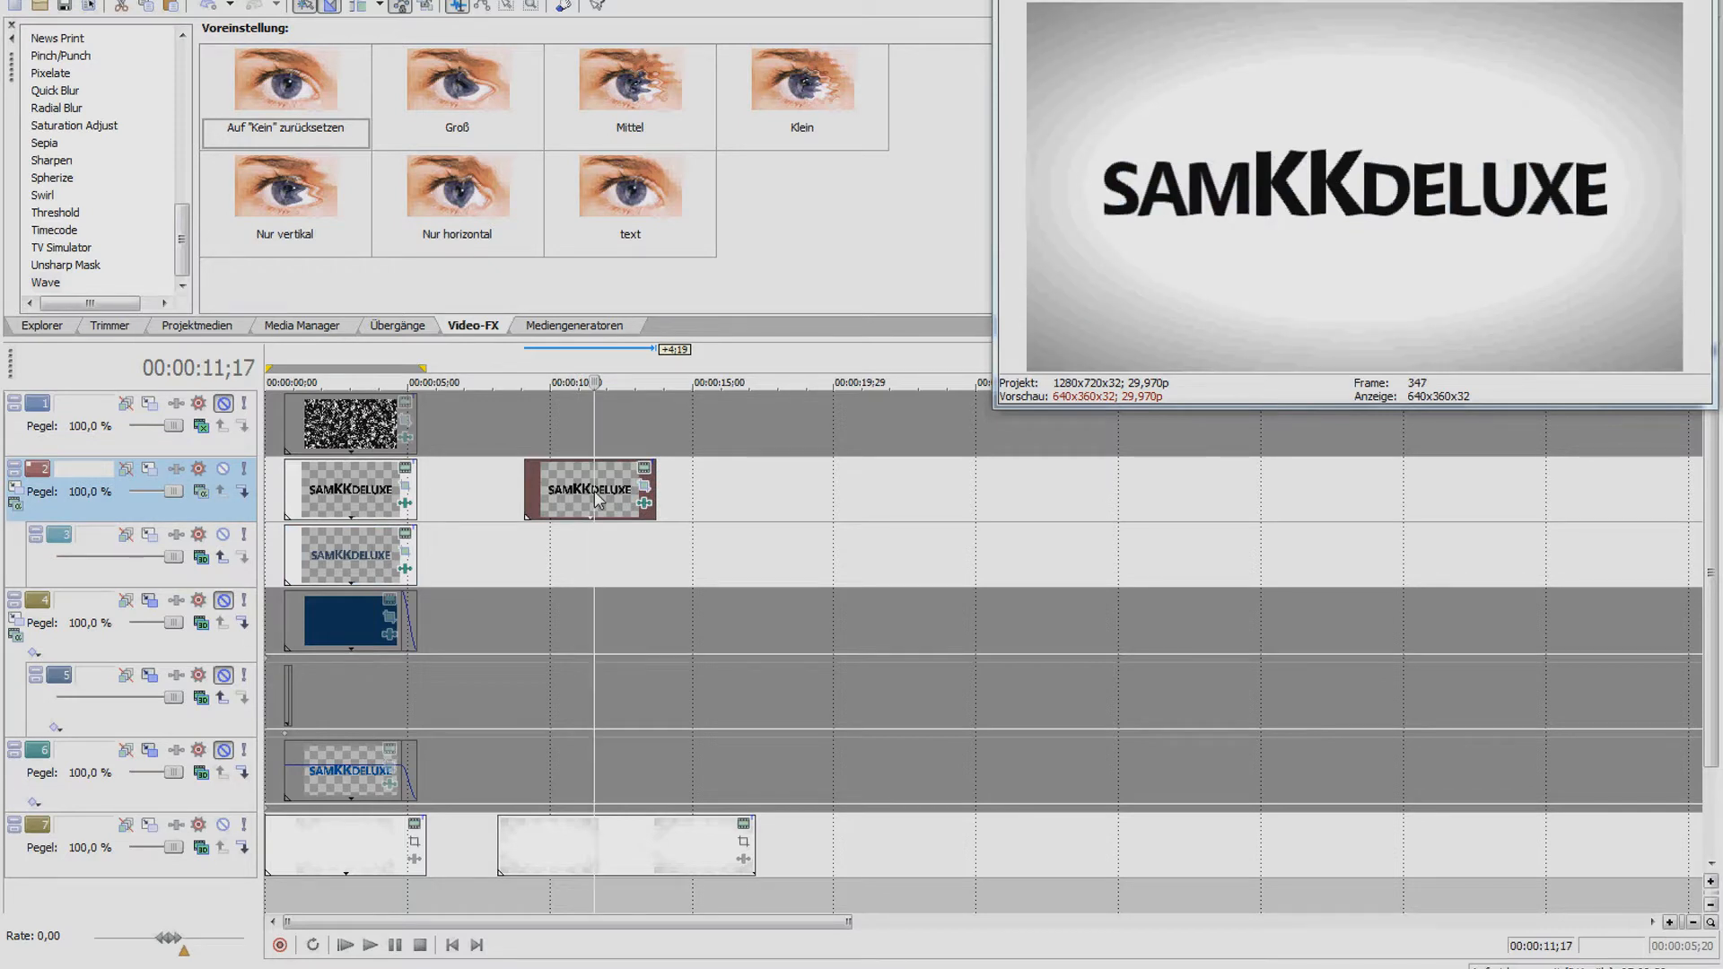
Paste the text clip as a new copy on track 3 near 09;03 and open its text settings
left_click(525, 555)
key("ctrl+v")
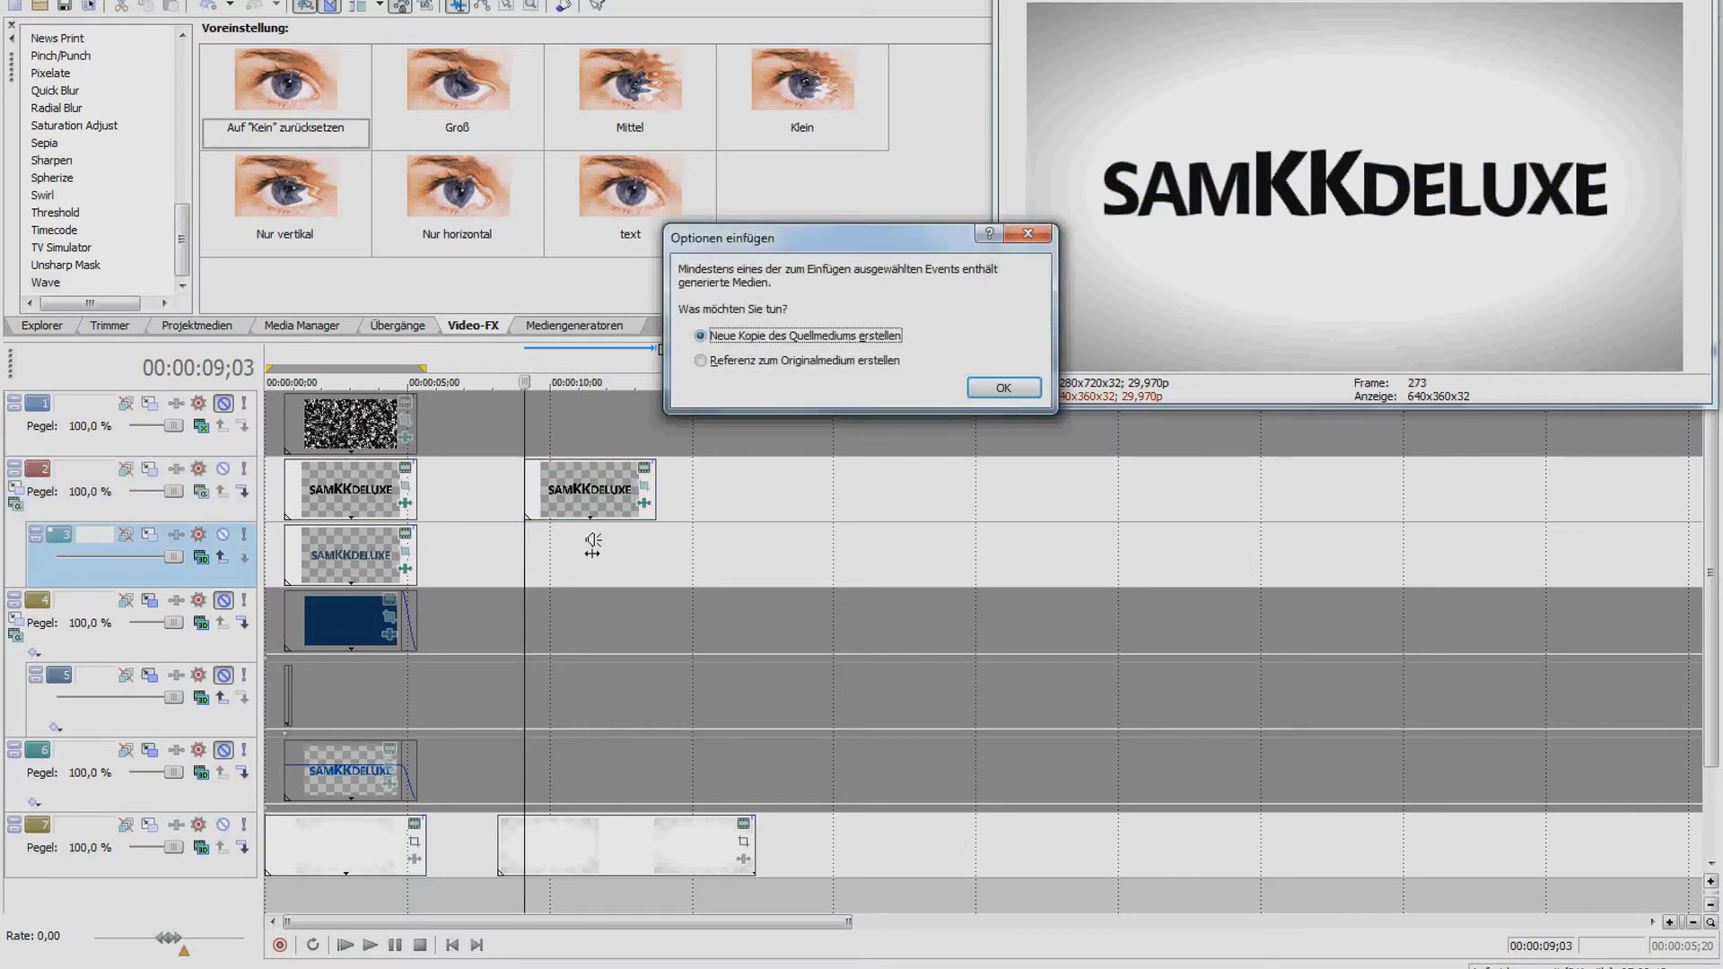
left_click(1002, 387)
left_click(587, 554)
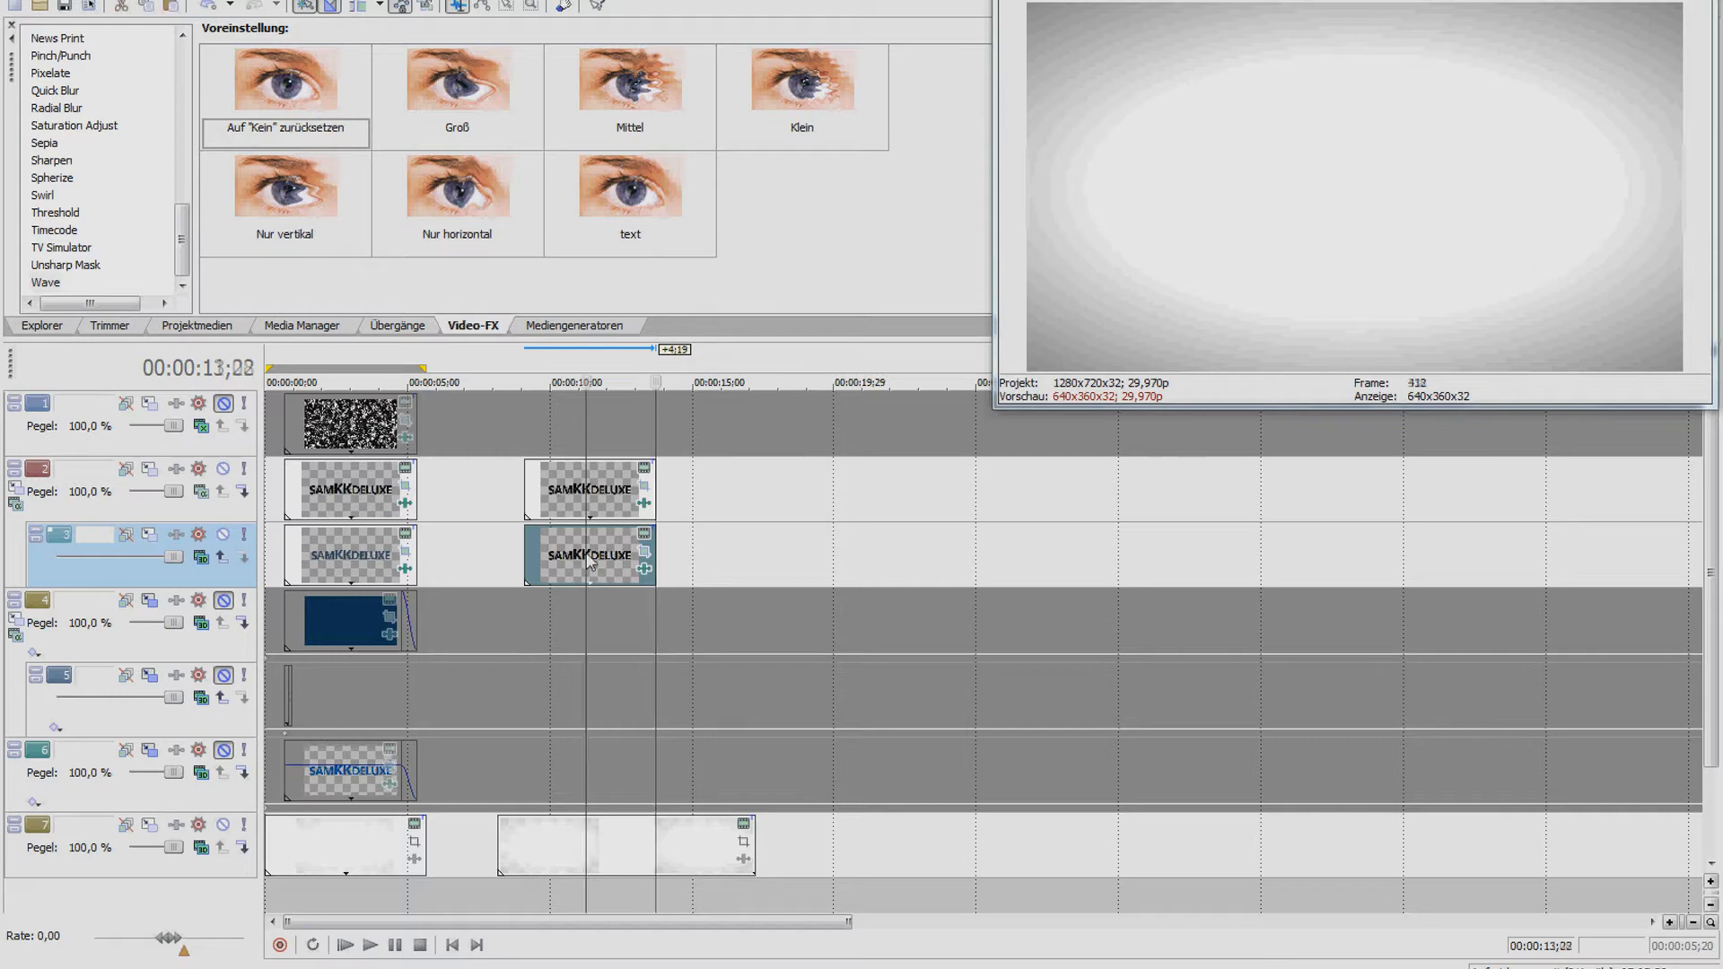
left_click(646, 537)
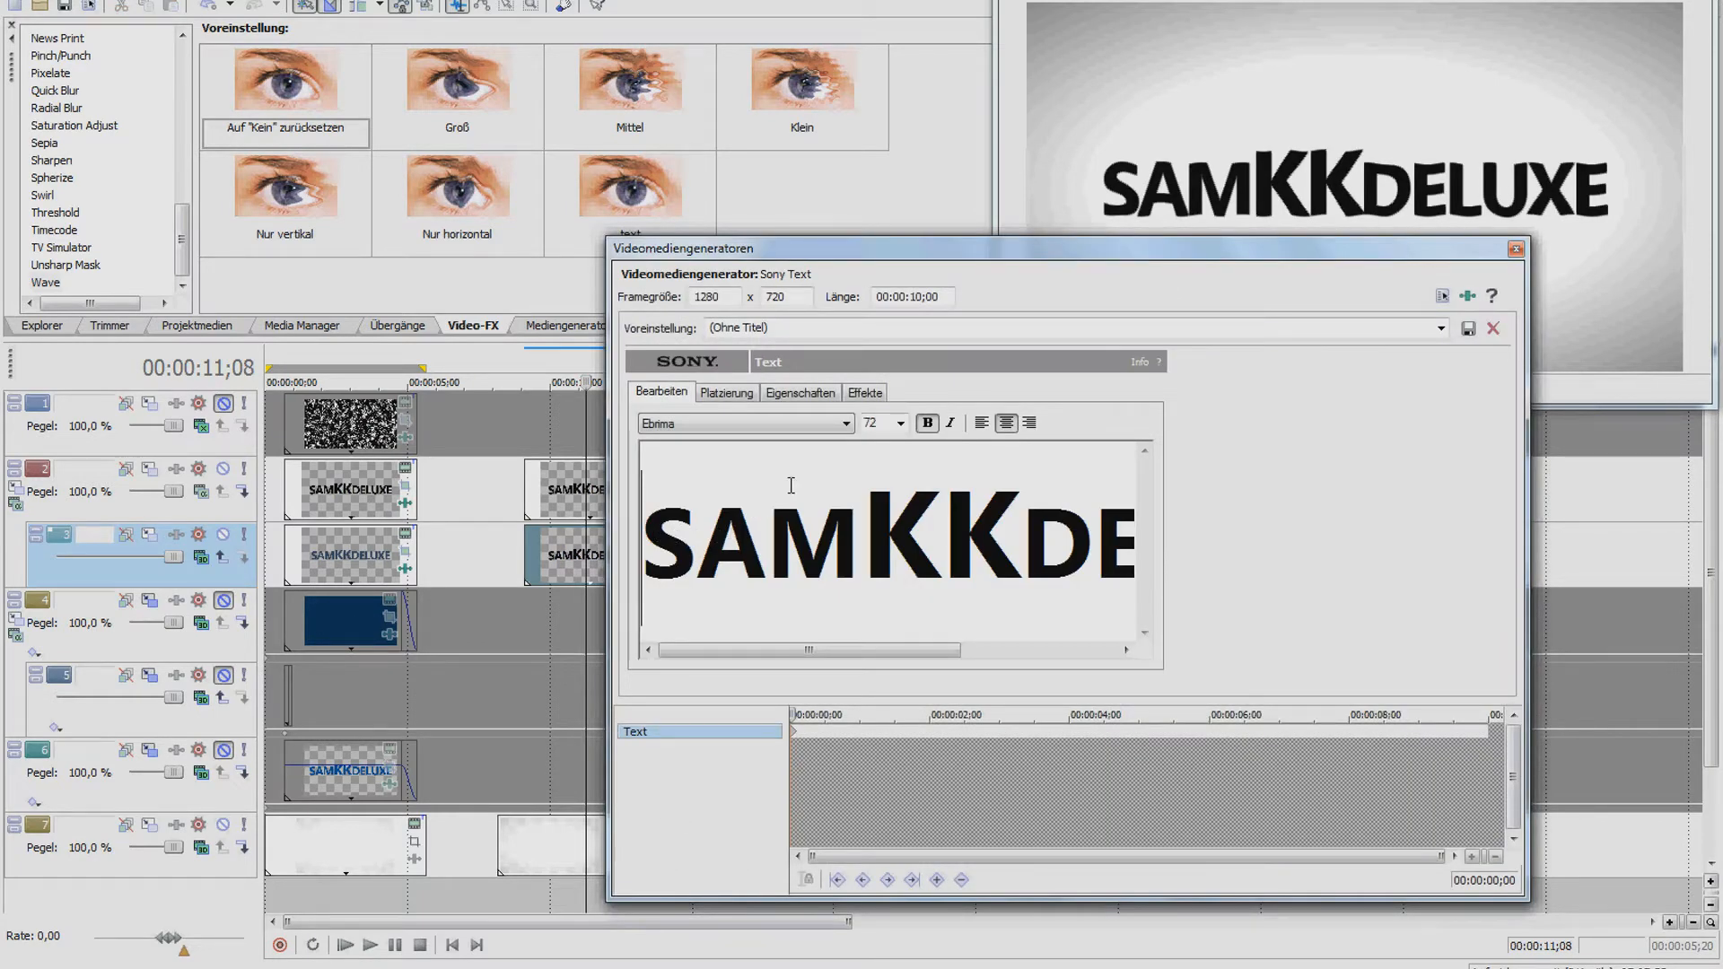
Set the track 3 logo copy's scaling to 1,030 and text colour to dark blue (R0 G80 B148)
left_click(781, 395)
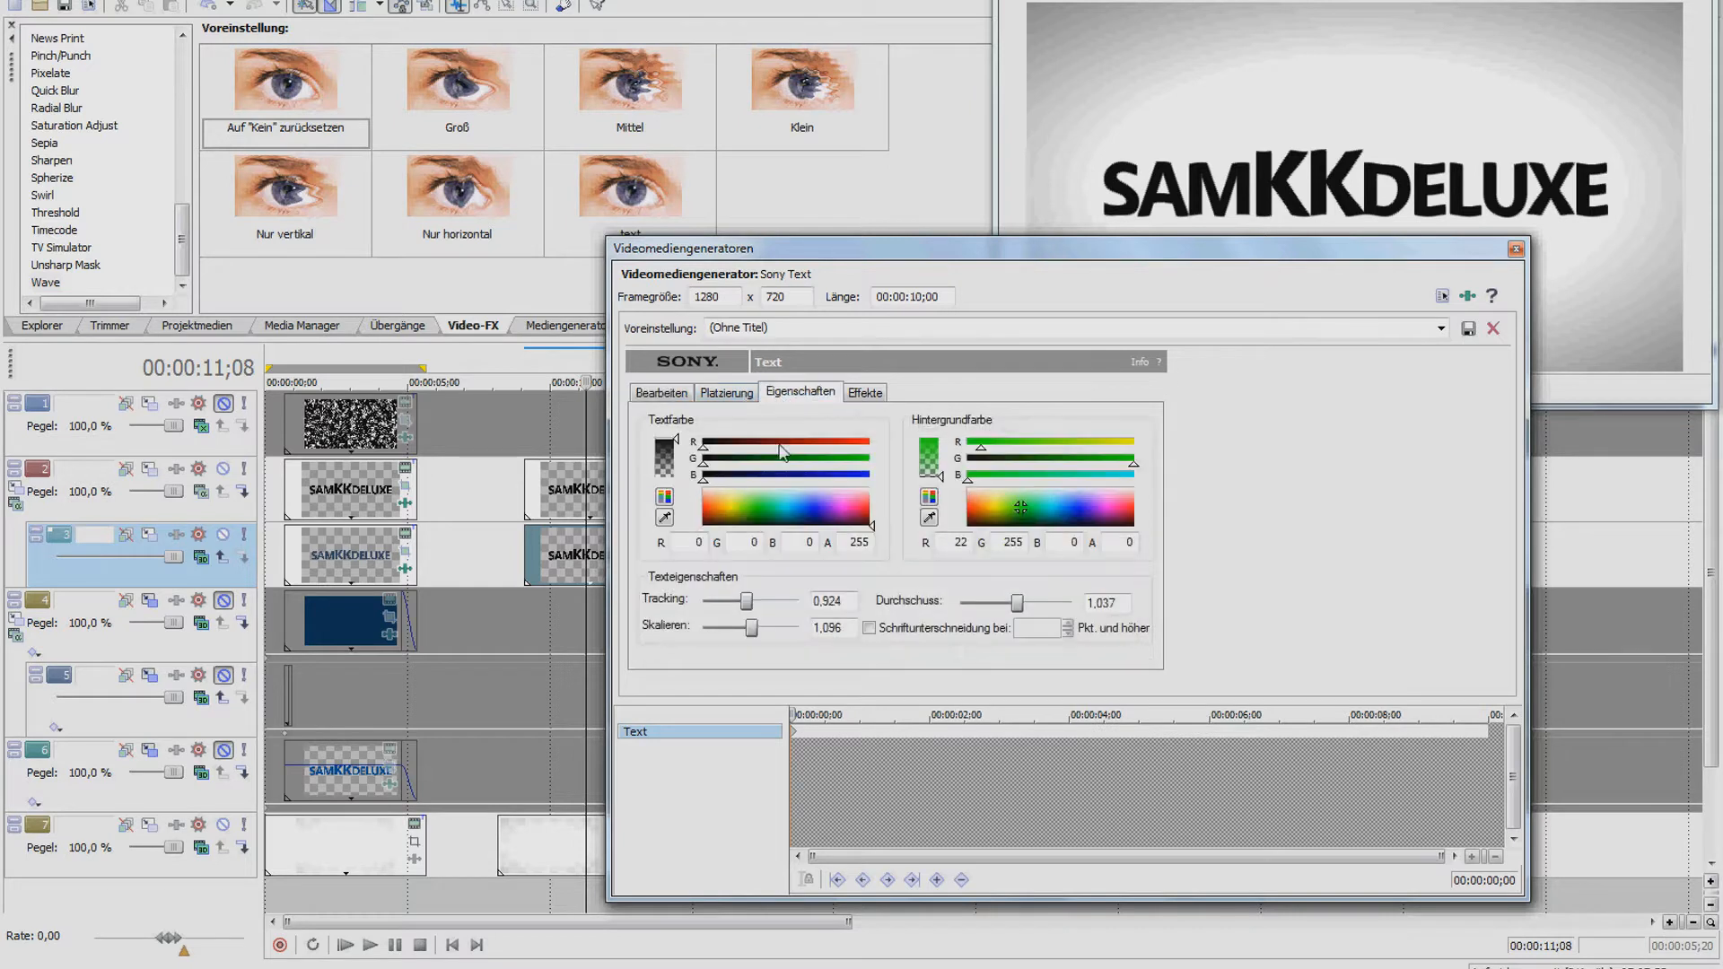
left_click_drag(752, 635, 751, 635)
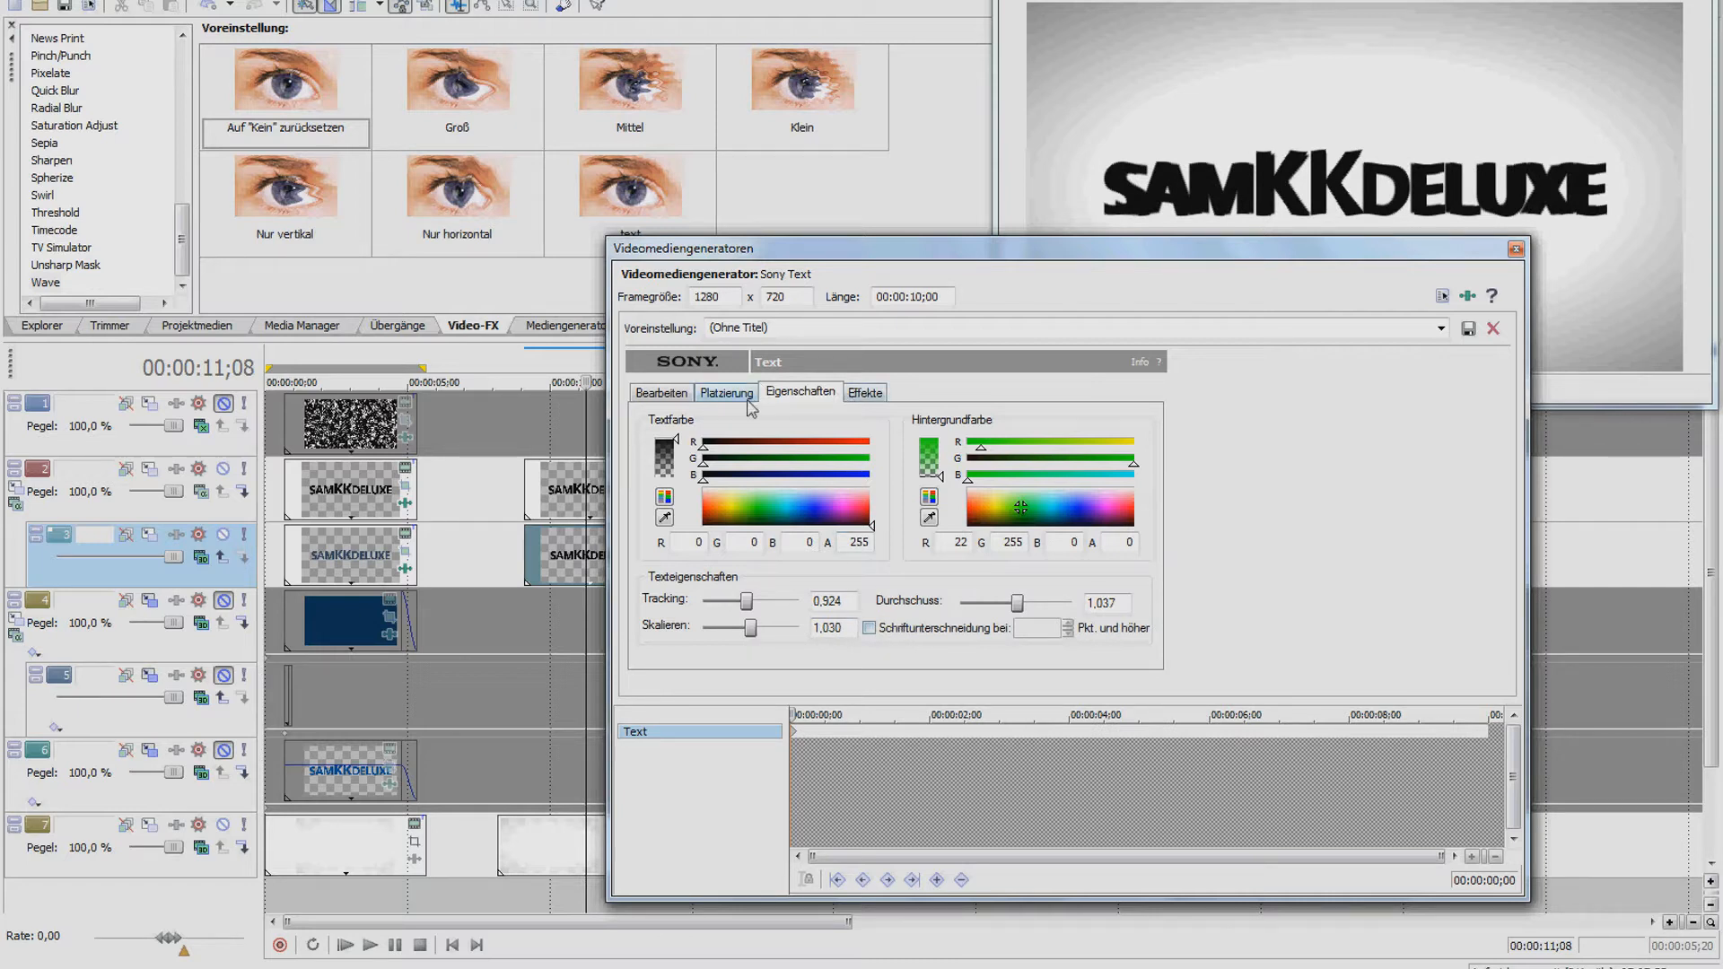
left_click(860, 396)
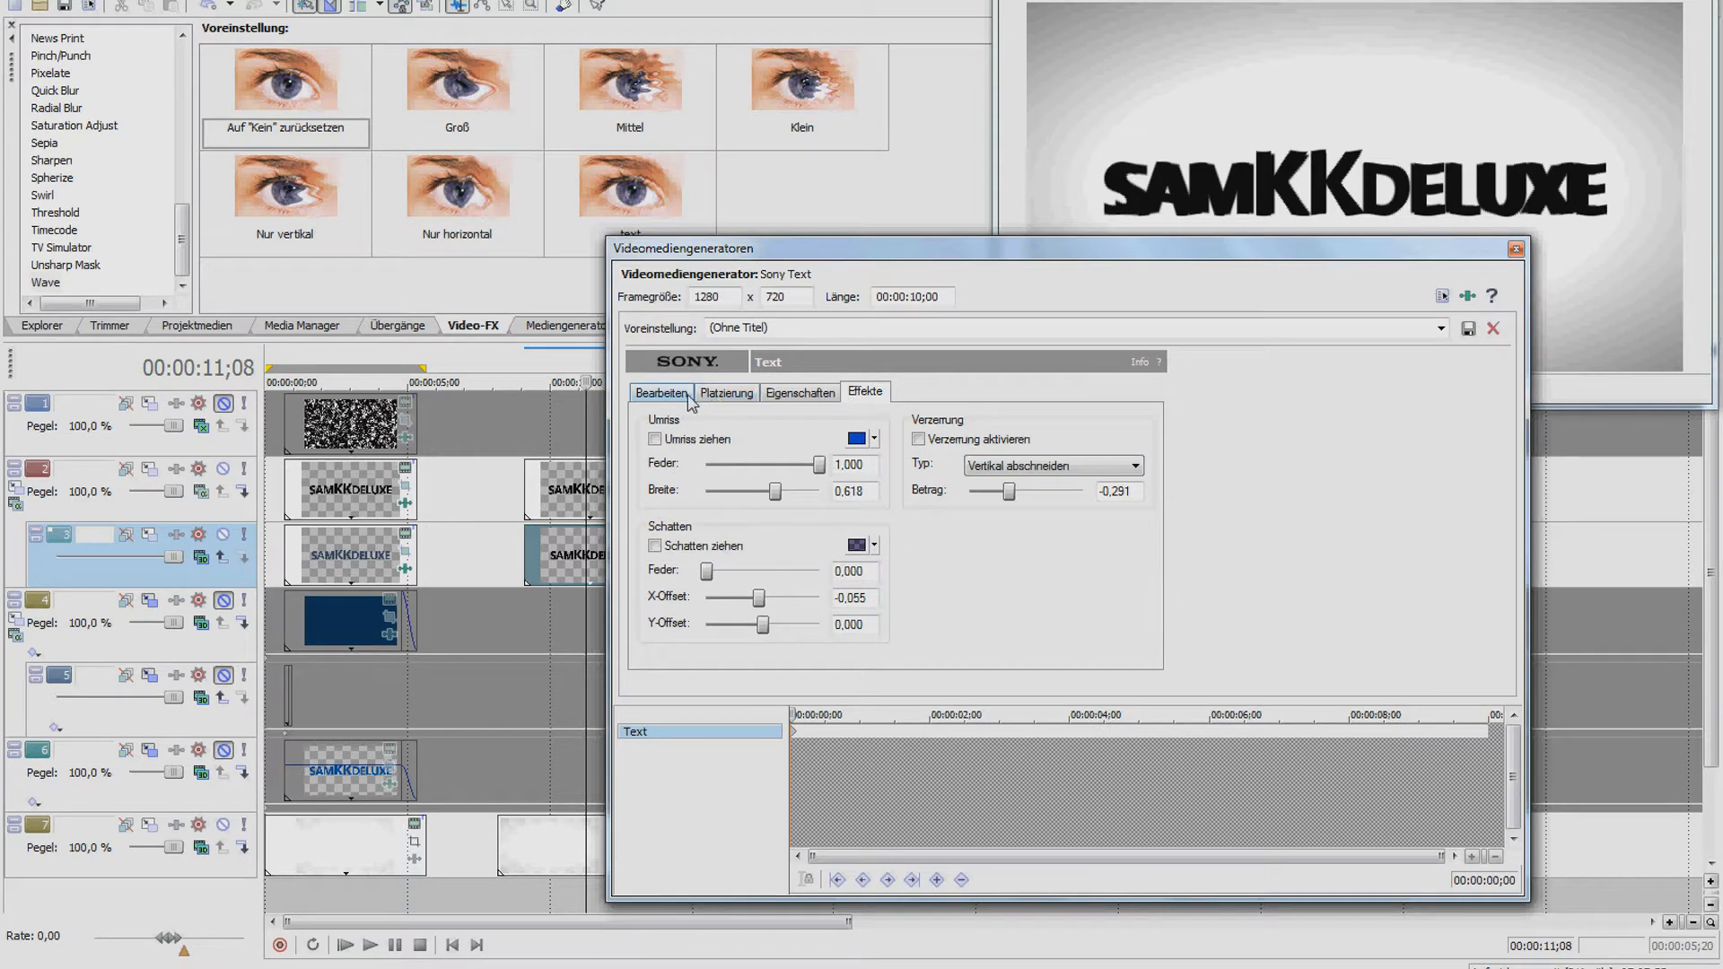
left_click(729, 395)
left_click(777, 394)
left_click(812, 517)
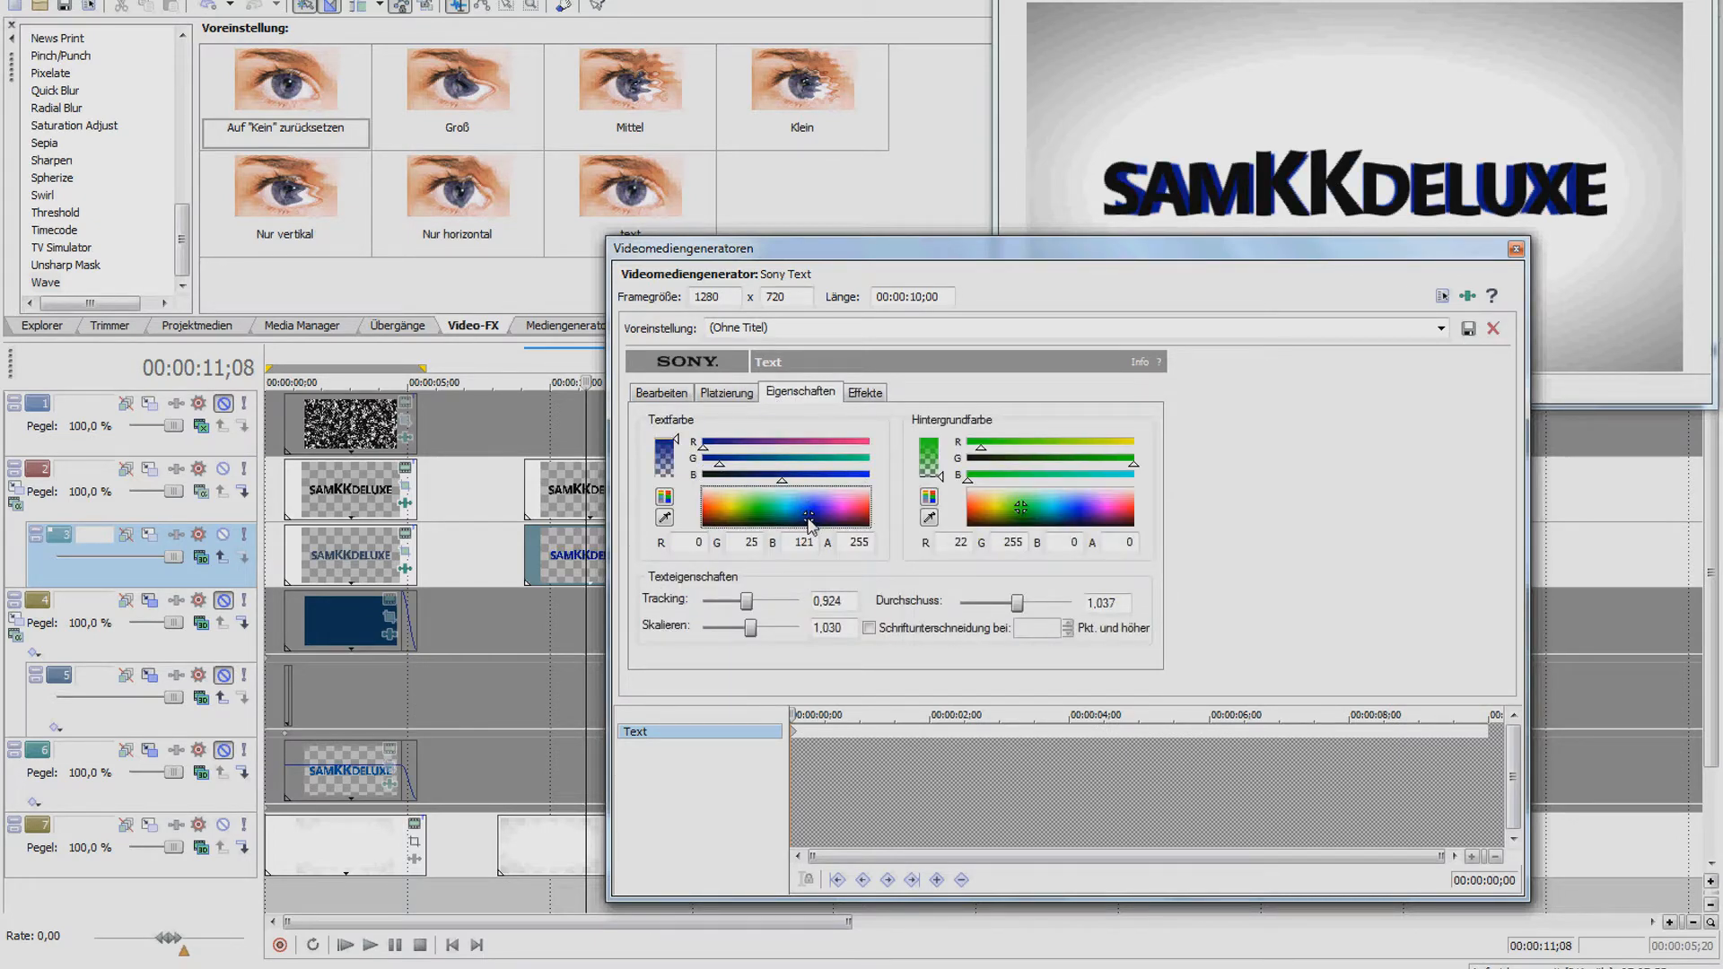
left_click_drag(807, 521, 801, 521)
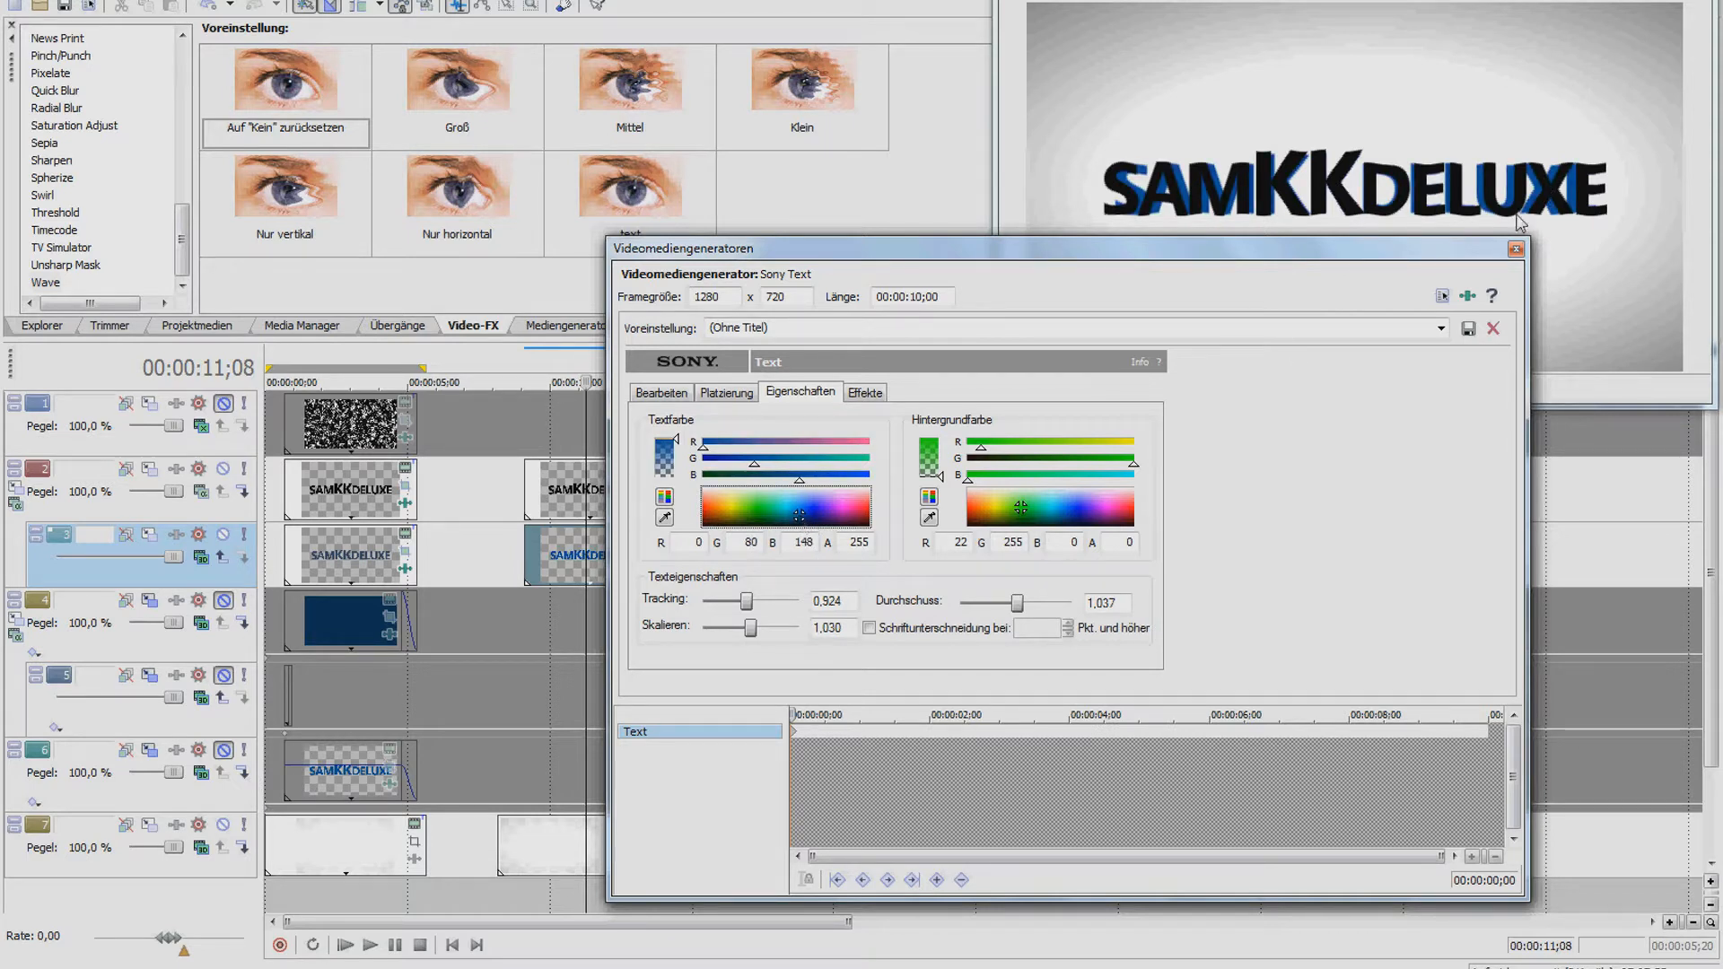
left_click(1515, 249)
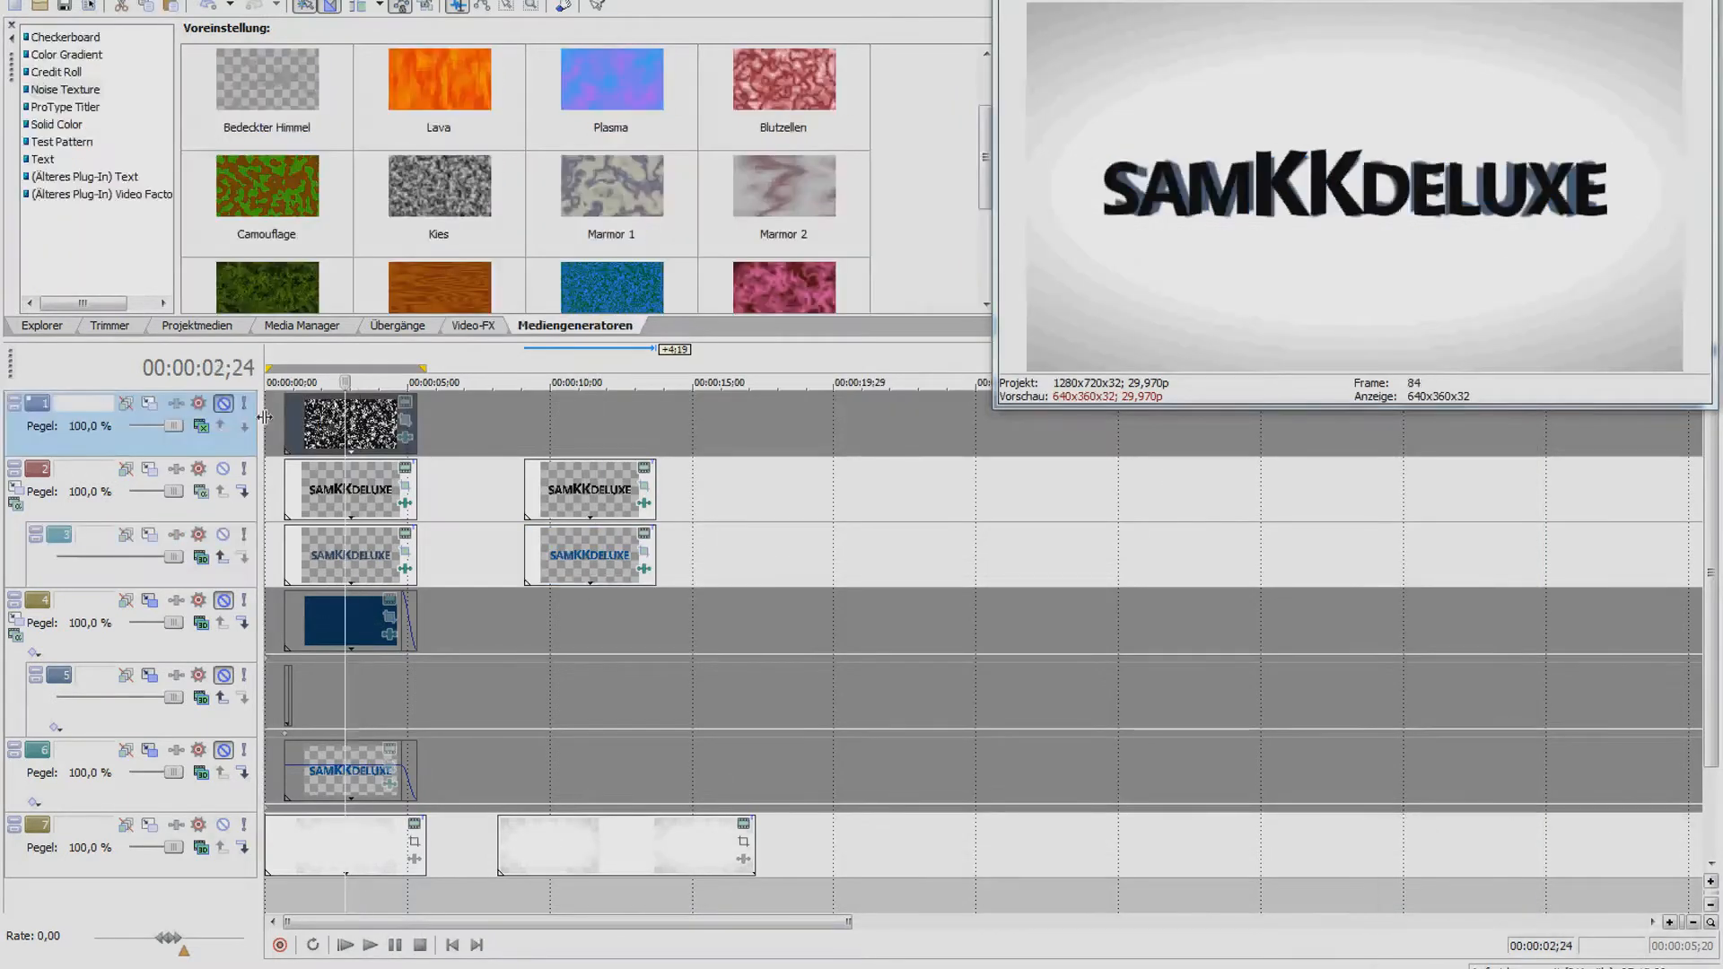
Unmute track 1 and place a Kies noise texture clip on it
left_click(223, 404)
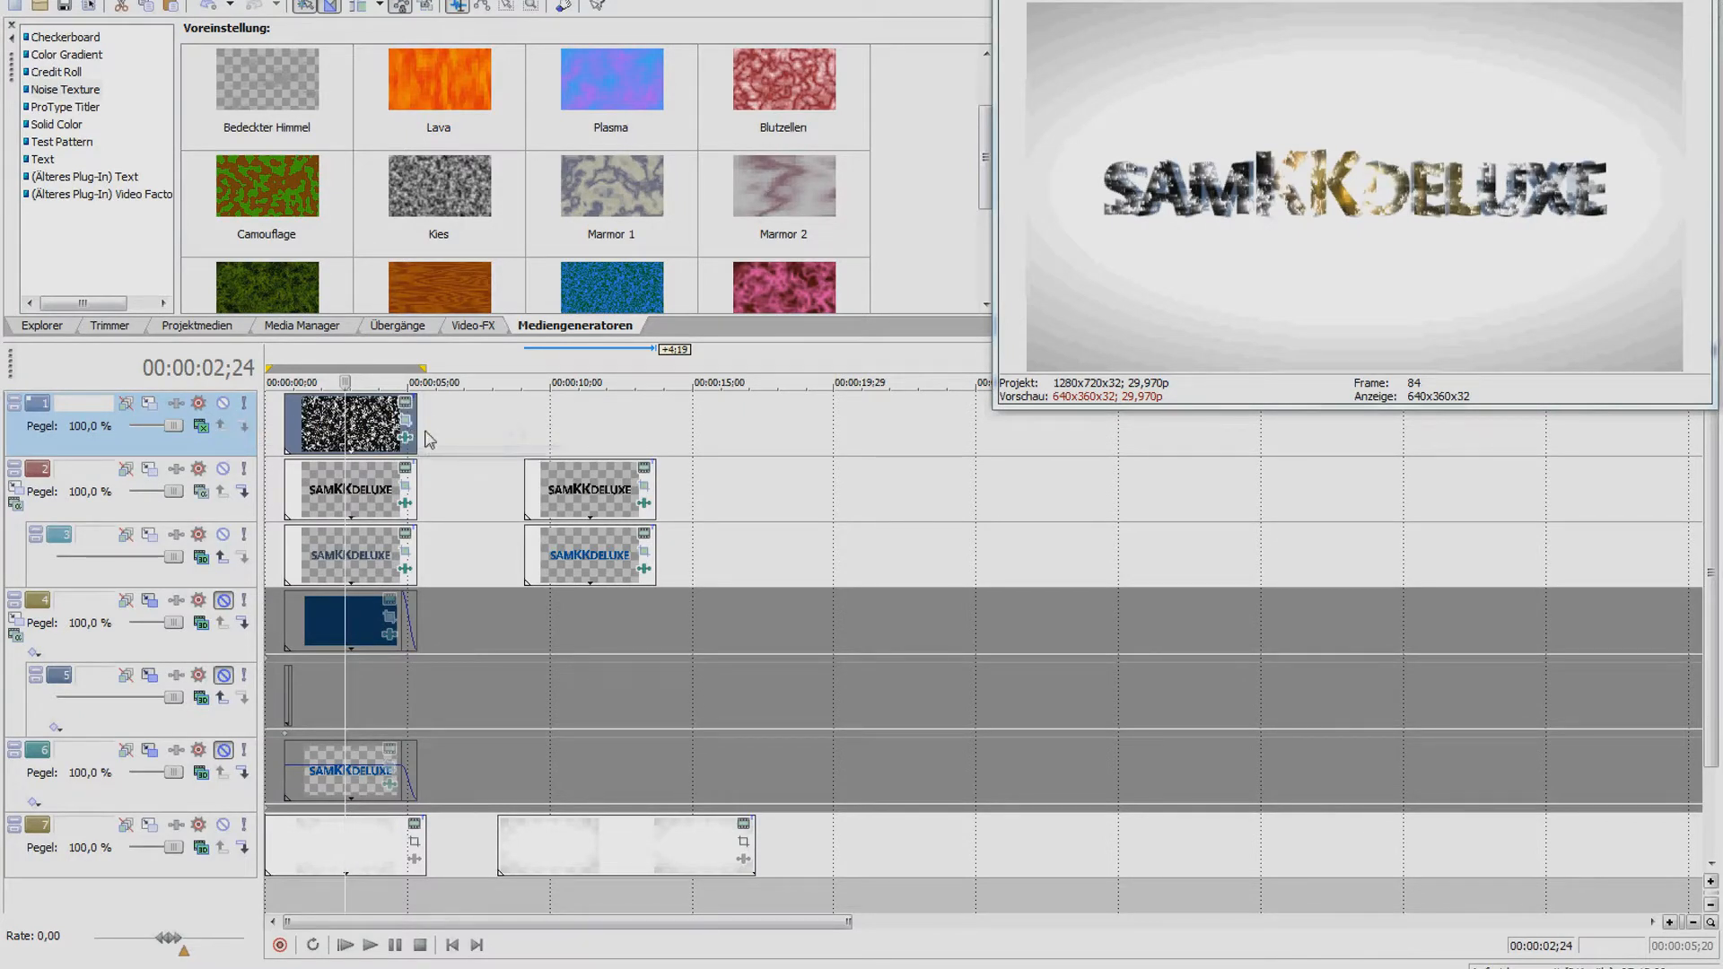
mouse_move(987, 188)
left_mouse_down()
mouse_move(981, 274)
mouse_move(981, 185)
left_mouse_up()
left_click_drag(416, 184, 533, 429)
left_click(1491, 253)
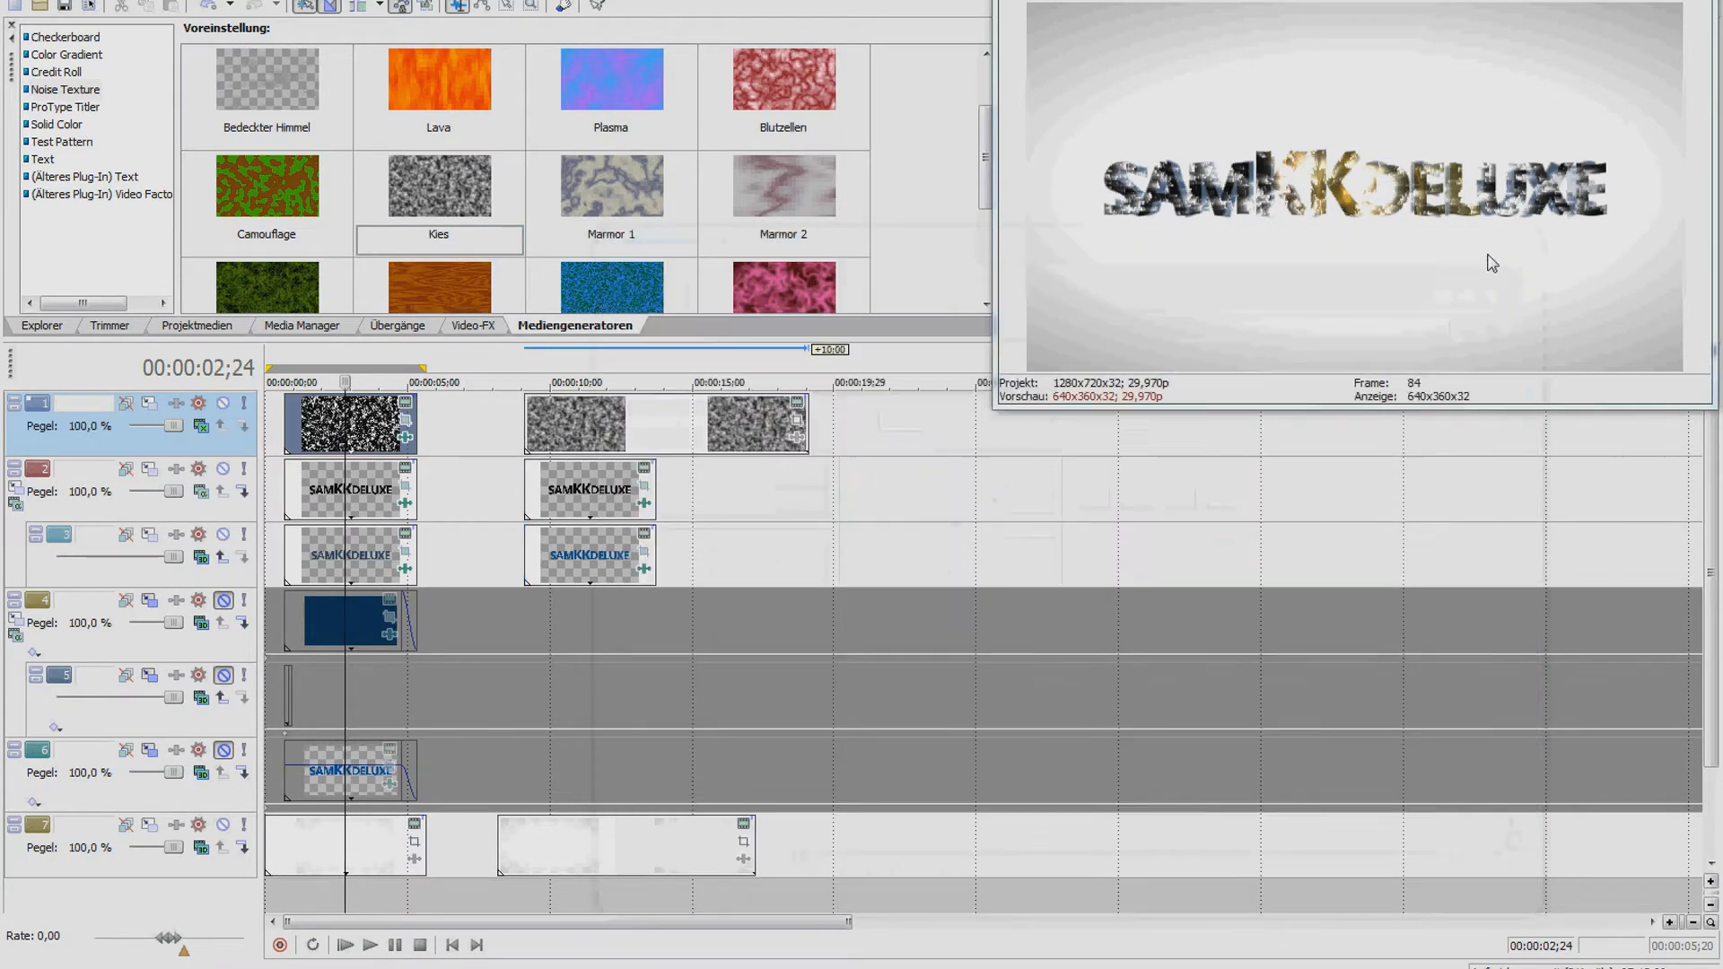
Trim the Kies clip's end to match the logo clip beneath it
left_click_drag(807, 421, 656, 422)
left_click(583, 426)
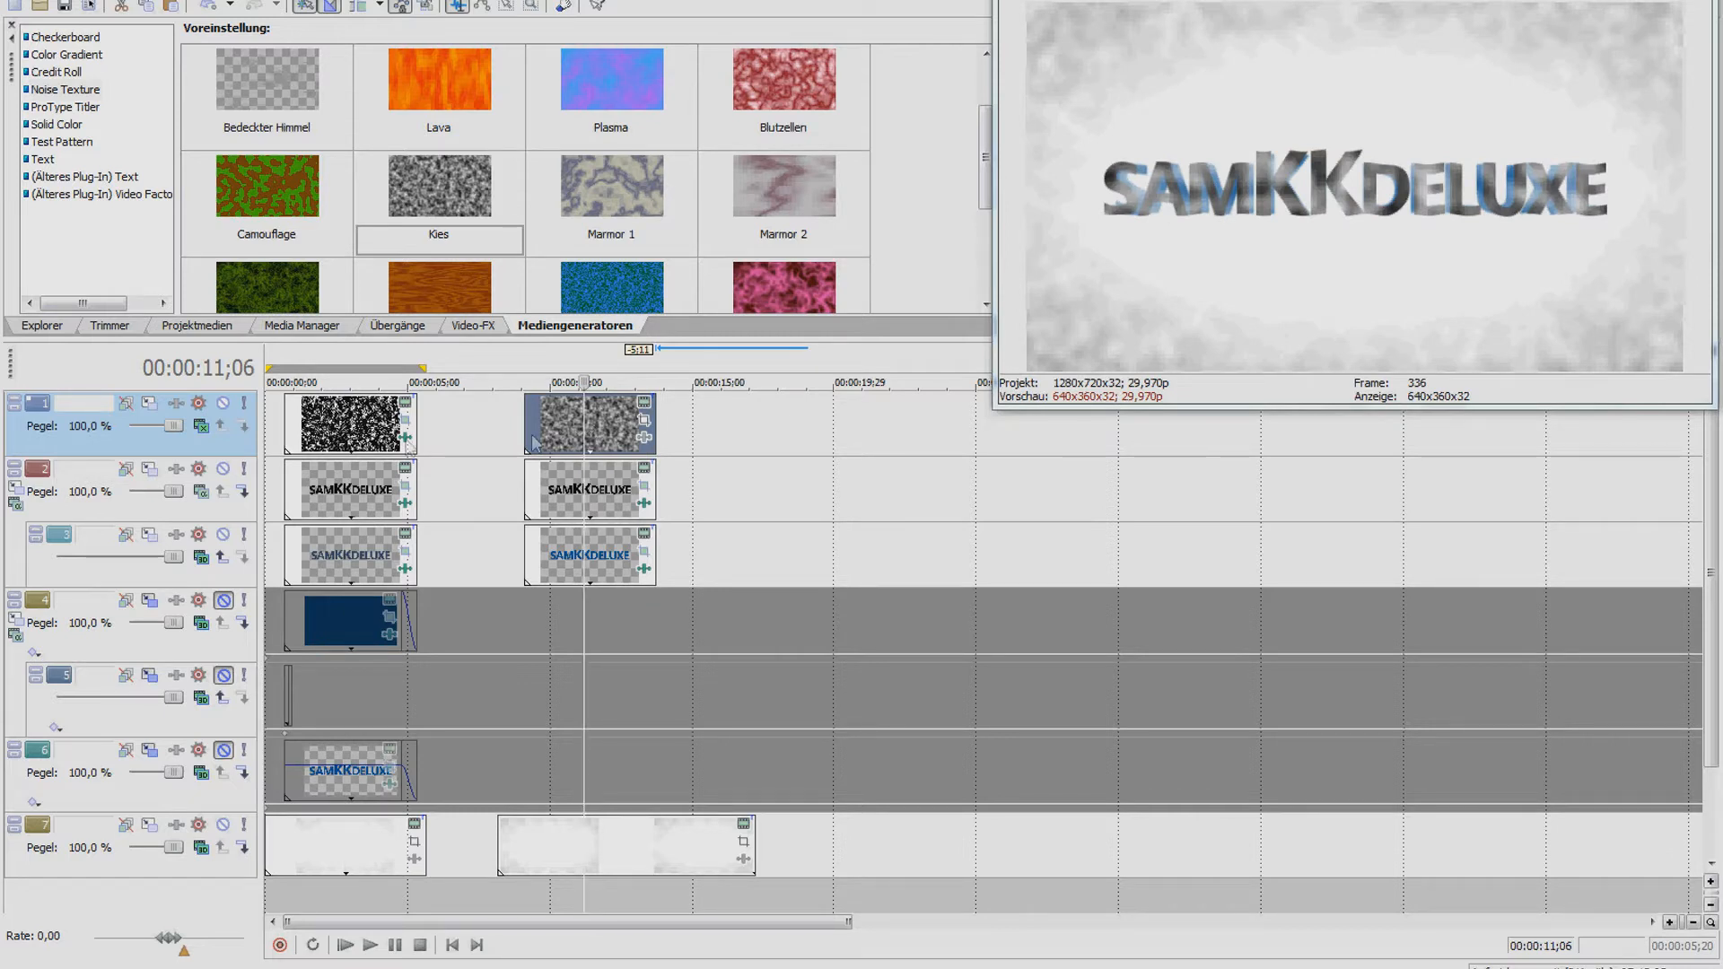
left_click(201, 425)
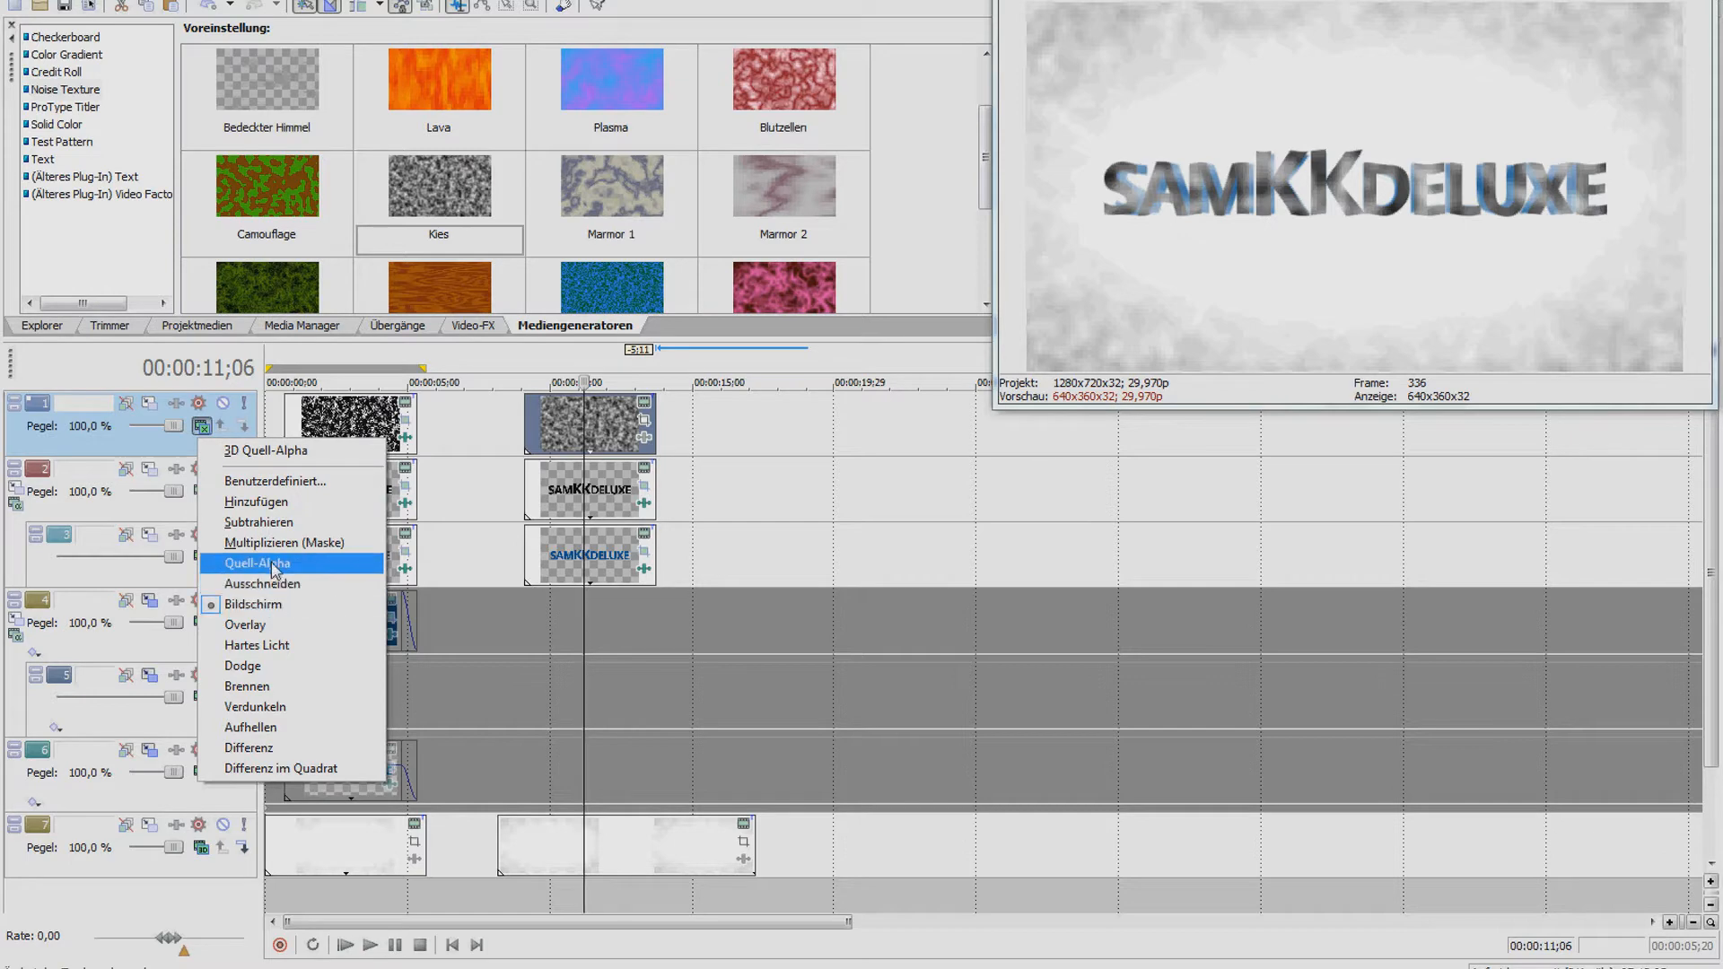
Set track 1's compositing mode to Screen (Bildschirm)
left_click(274, 563)
left_click(201, 426)
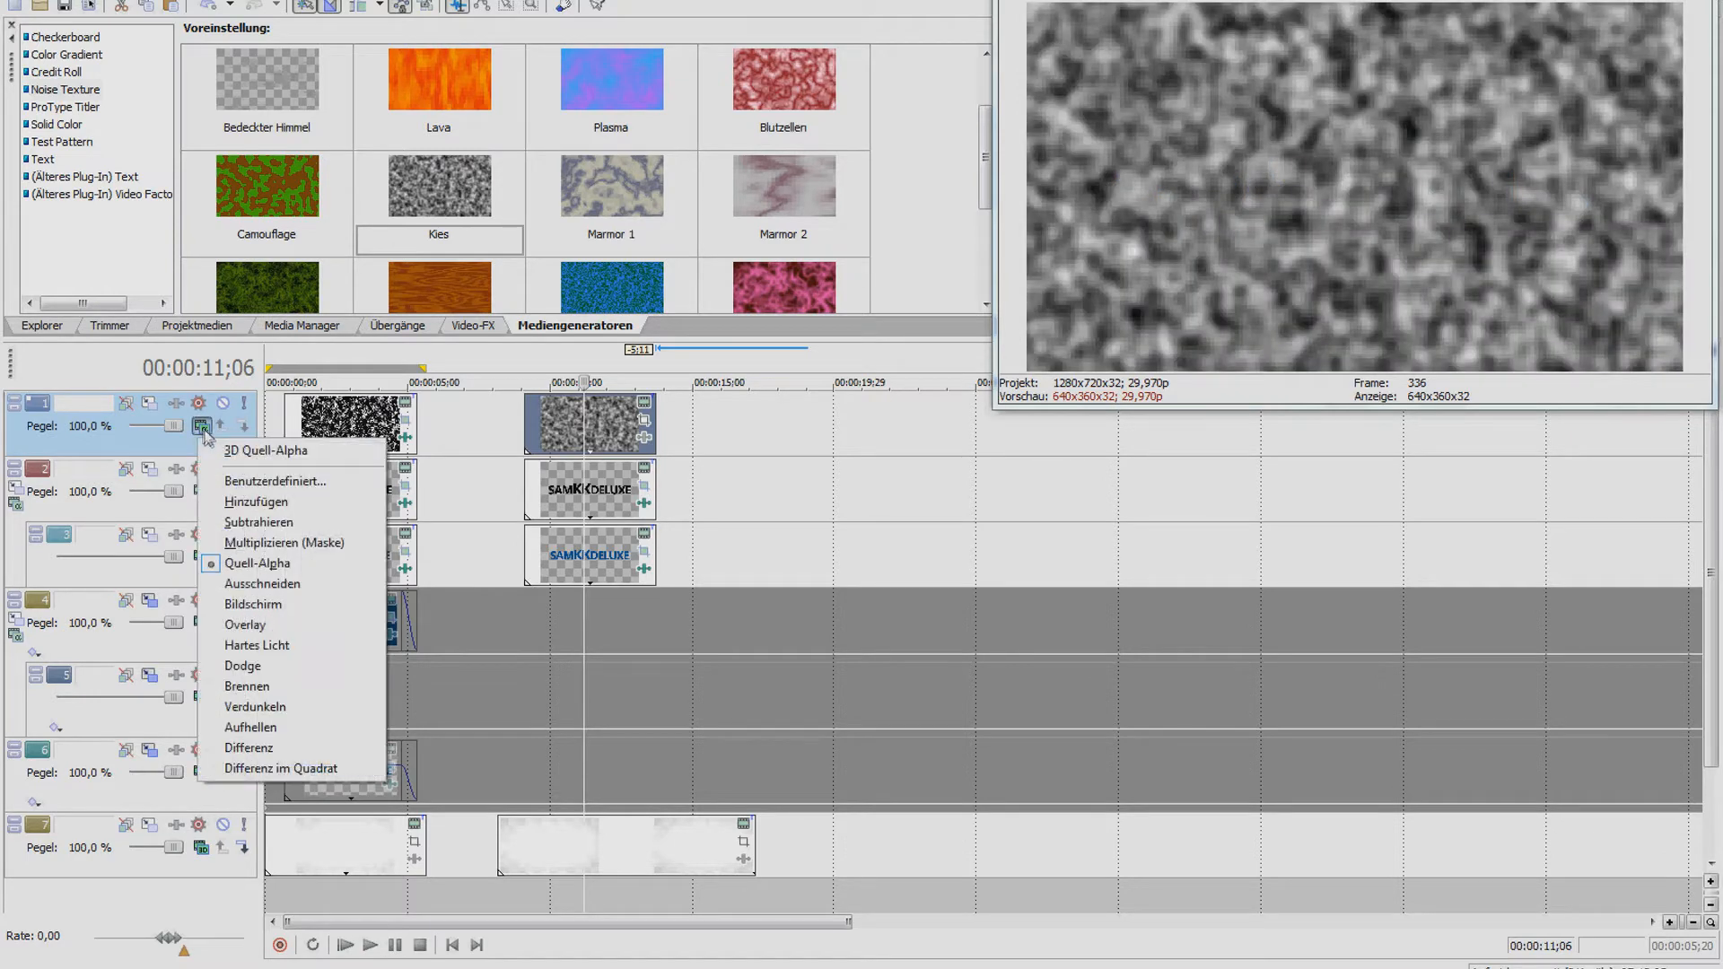
left_click(272, 605)
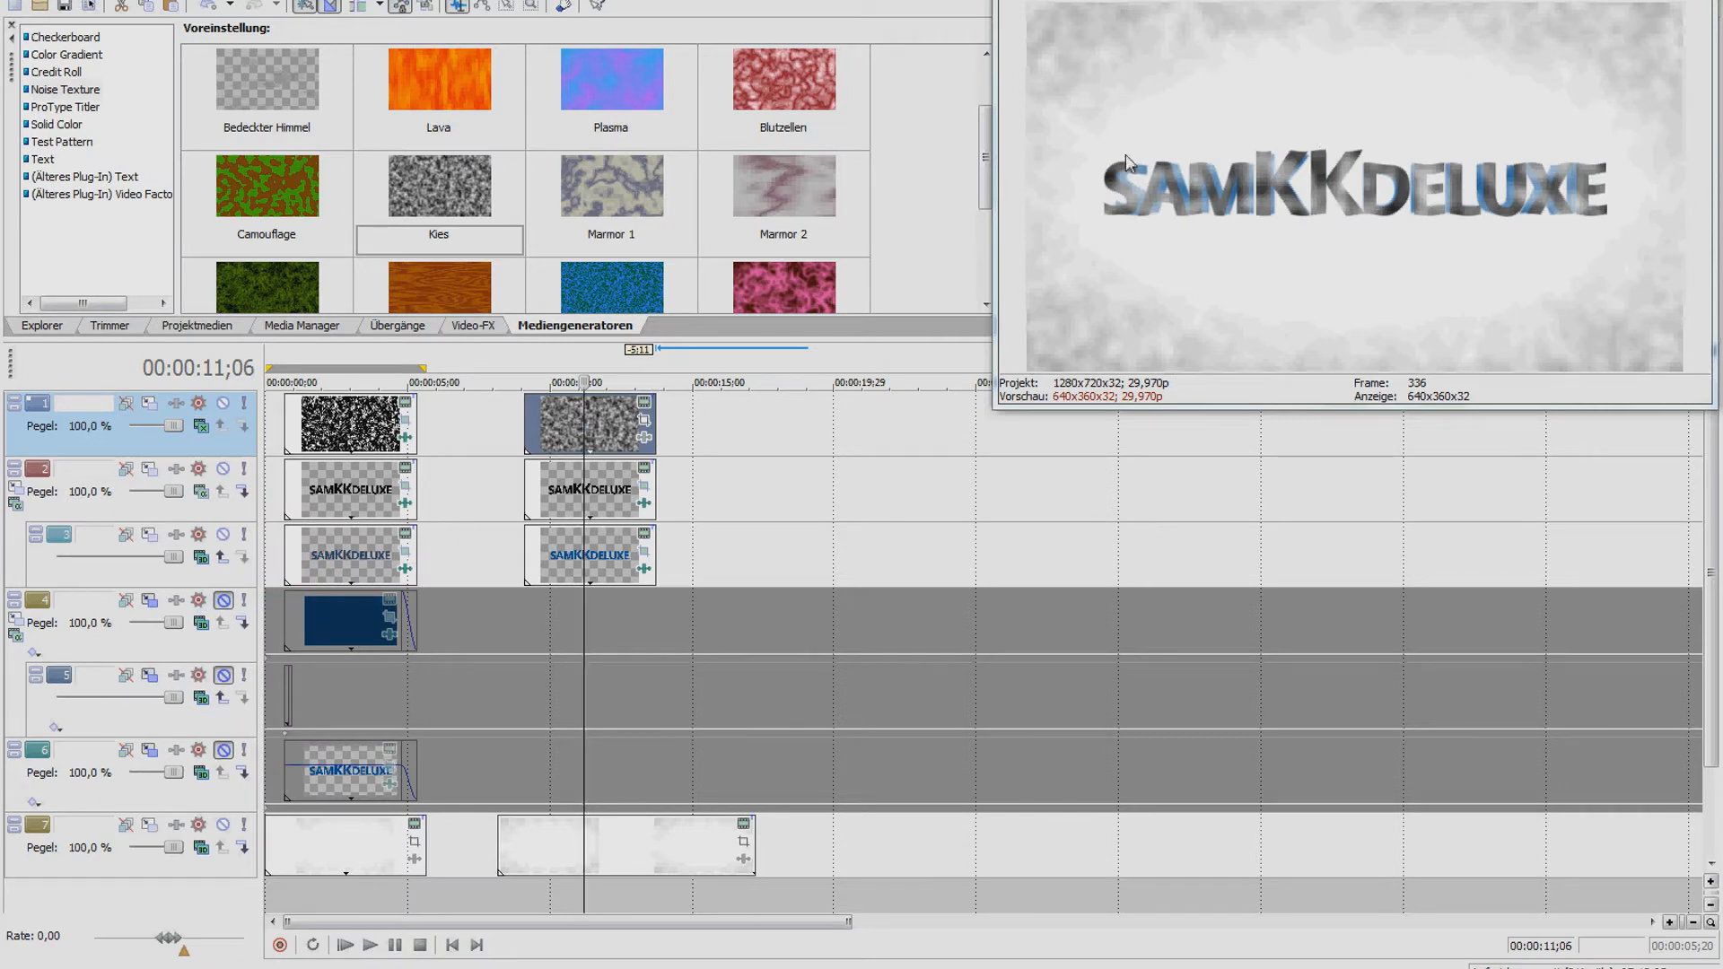
Check the Kies clip's pan/crop, then bring up its Noise Texture settings beside the preview
left_click(644, 420)
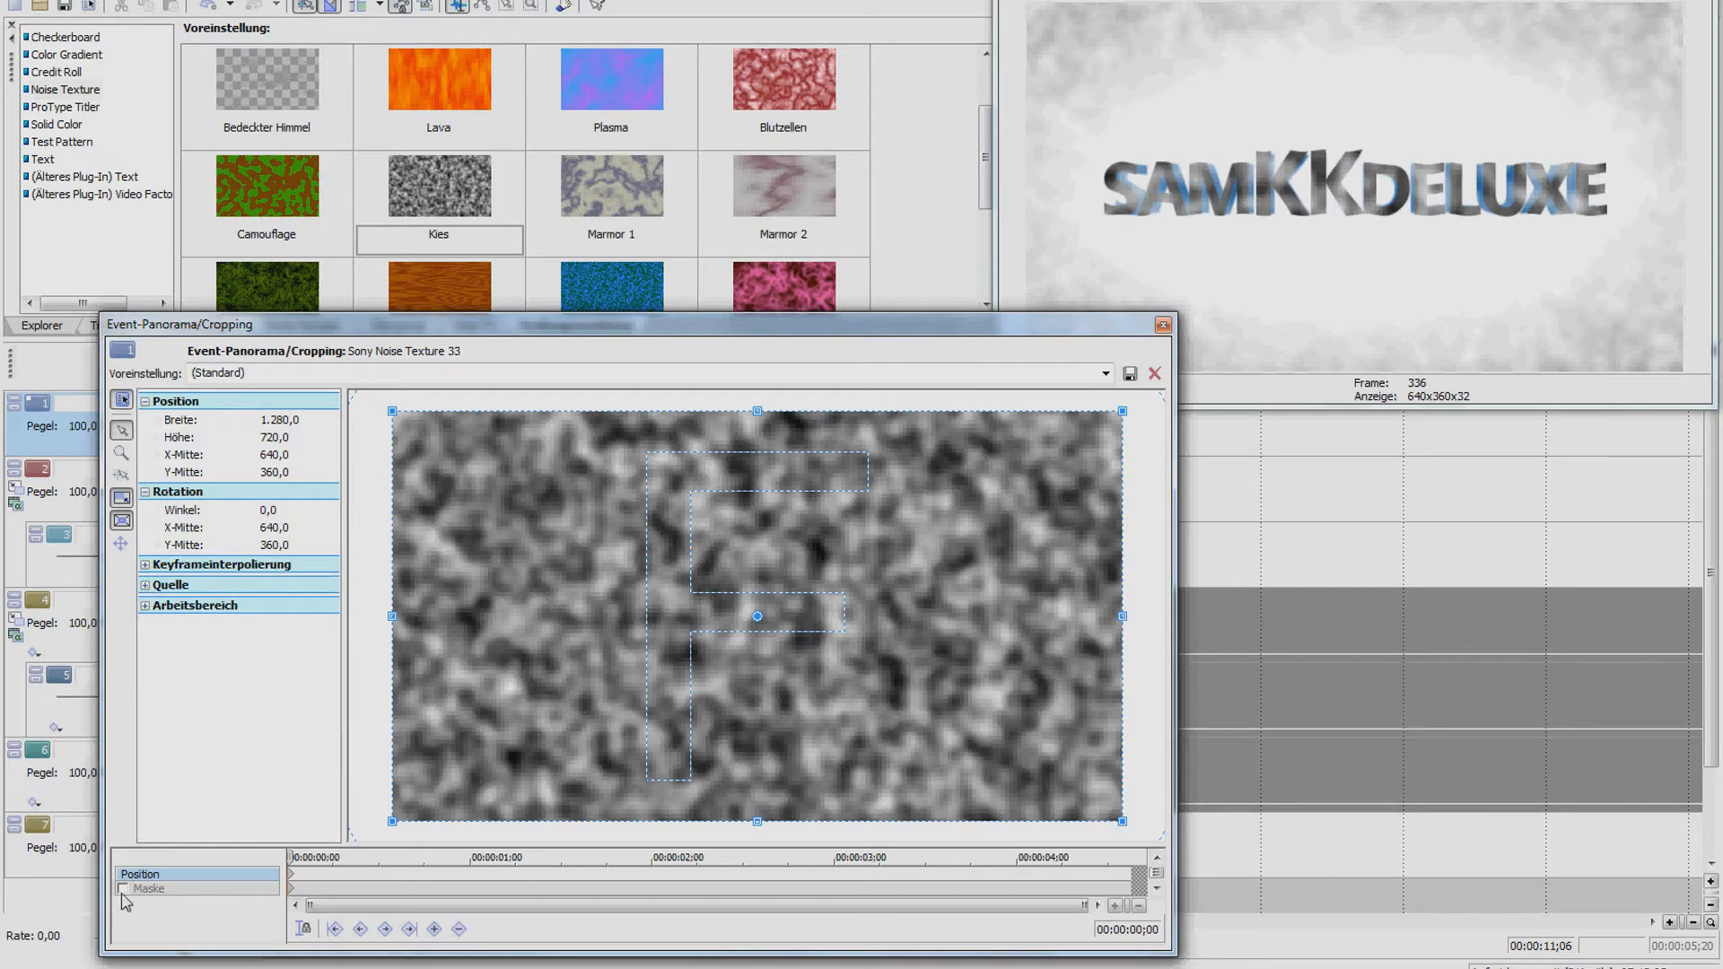
left_click(1162, 325)
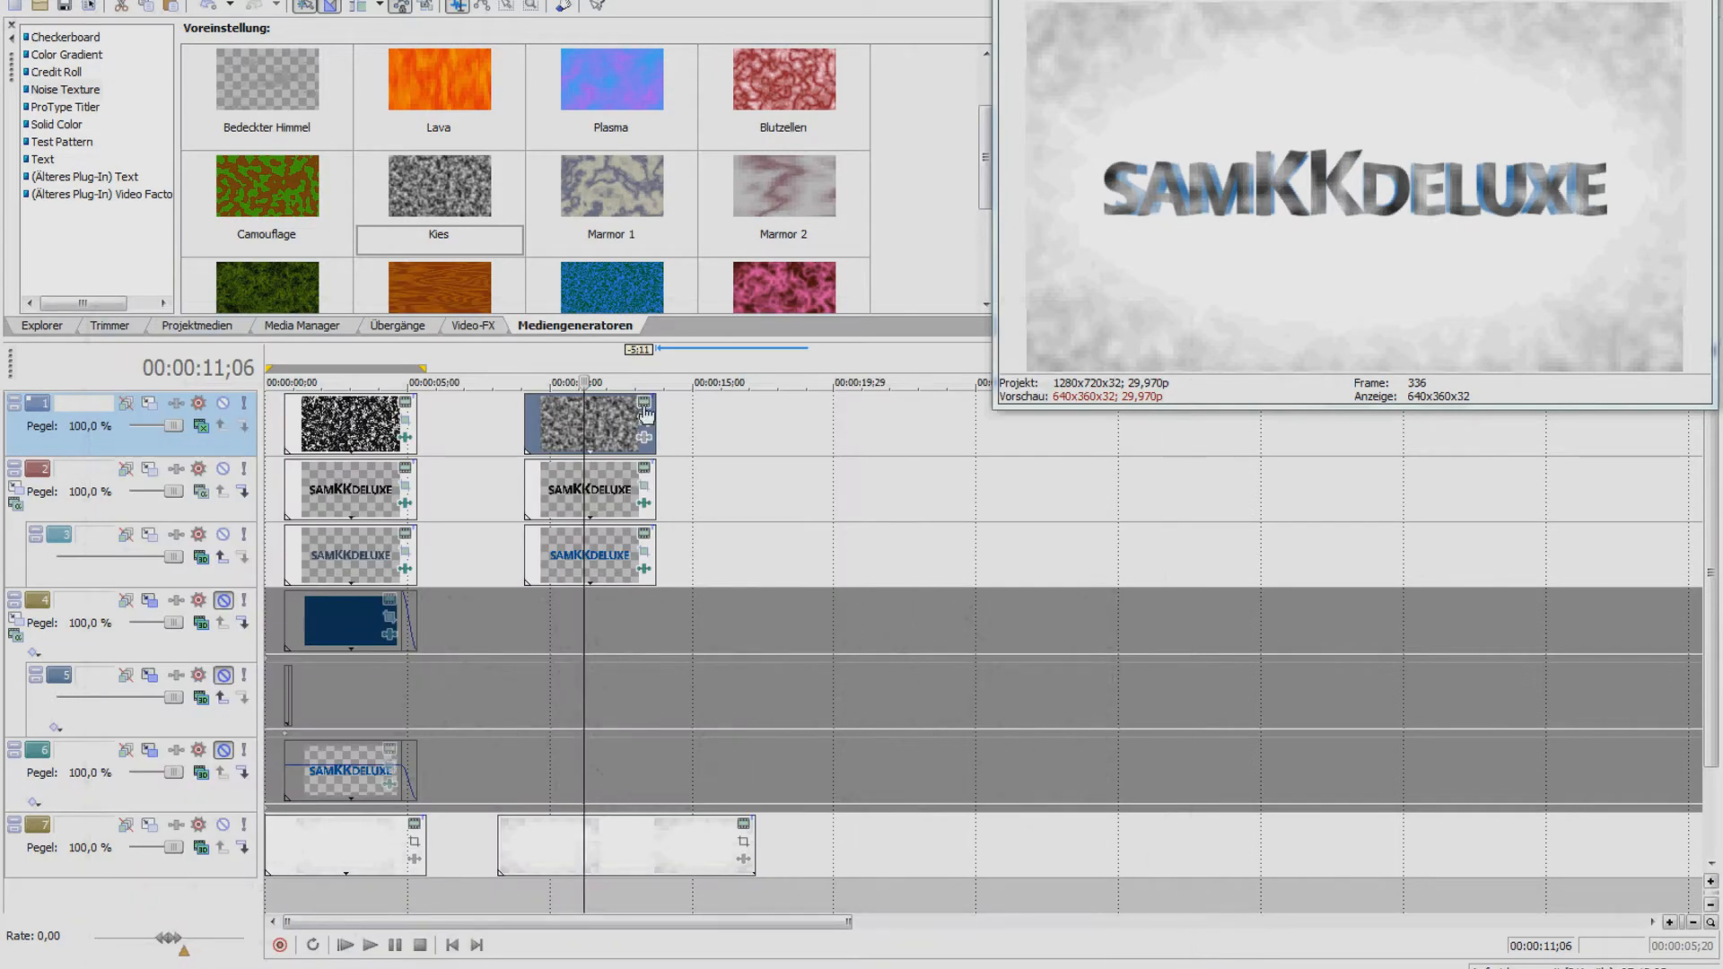
left_click(646, 404)
left_click_drag(943, 256, 693, 371)
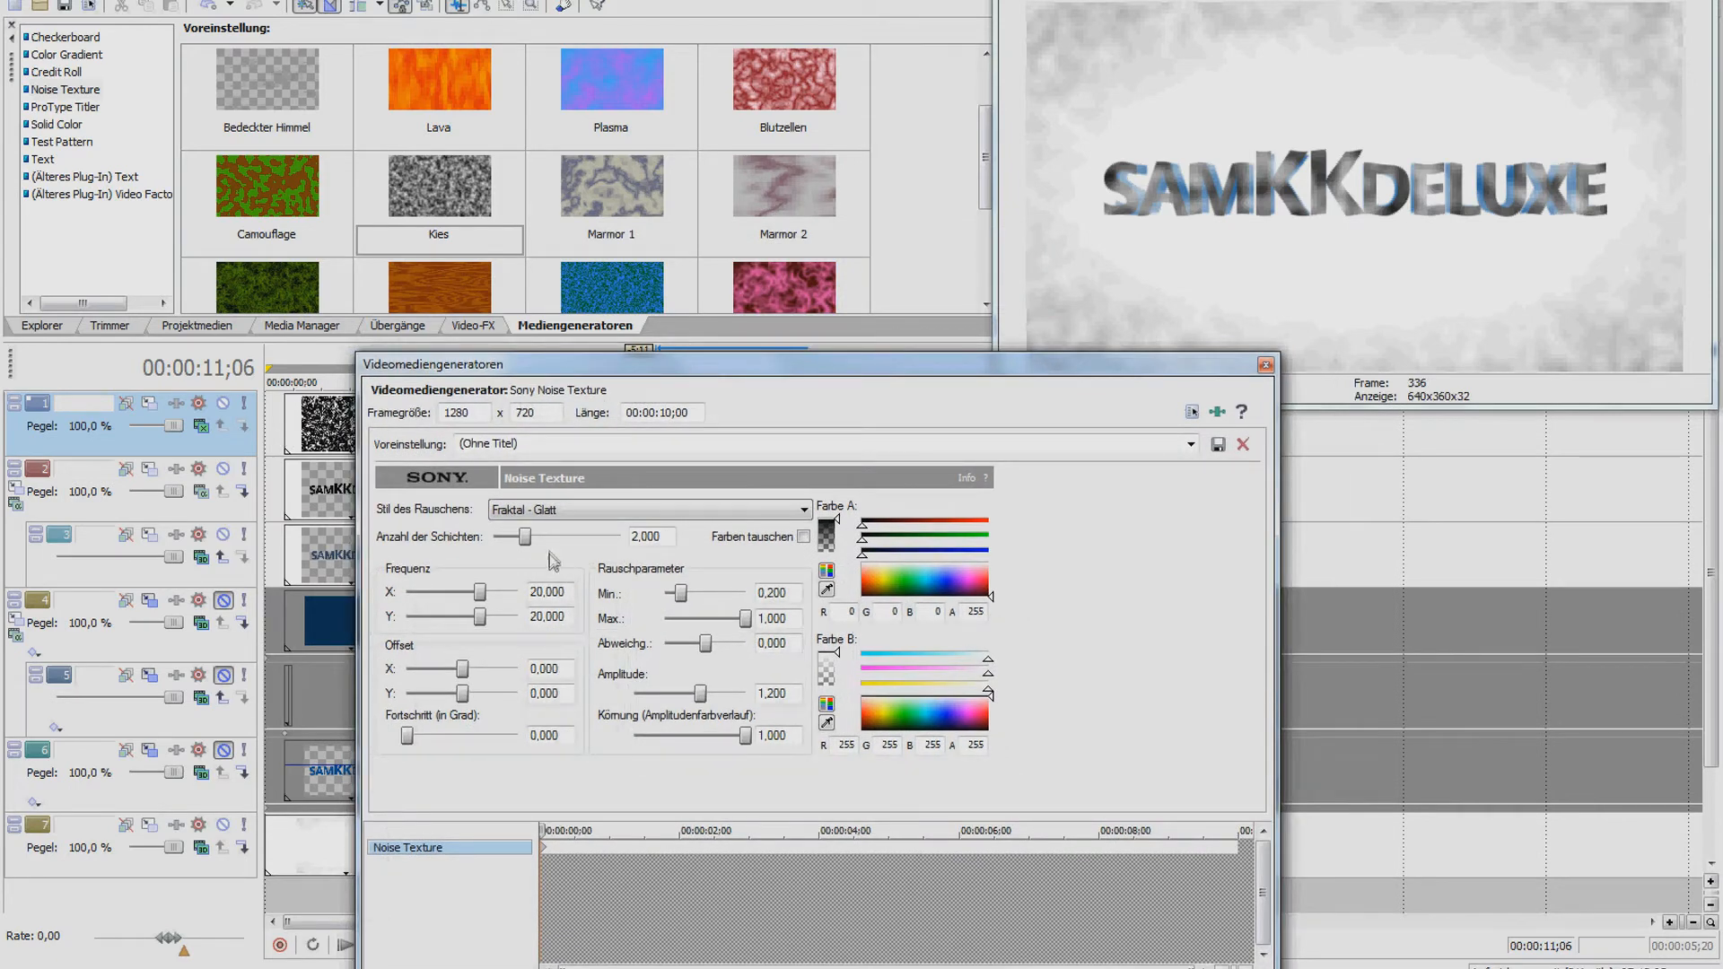
Set the noise texture to 5 layers, Min 0,440 and Max 0,650
left_click_drag(532, 542, 615, 542)
left_click_drag(682, 596, 696, 597)
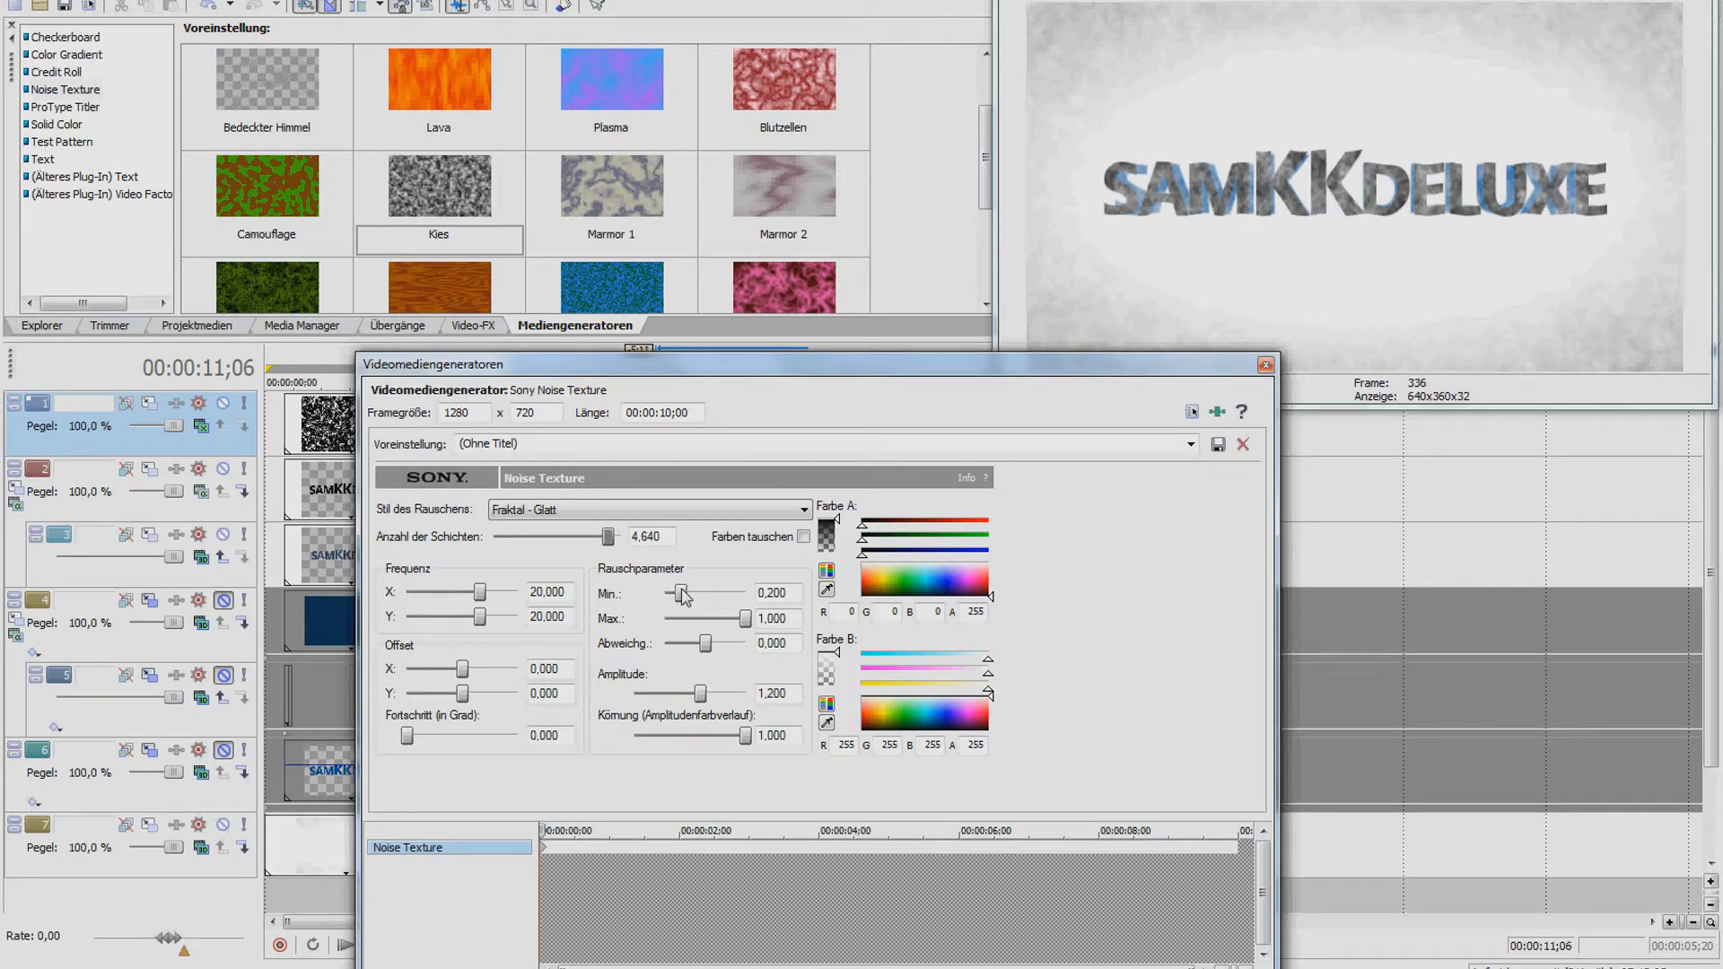
left_click_drag(745, 618, 729, 618)
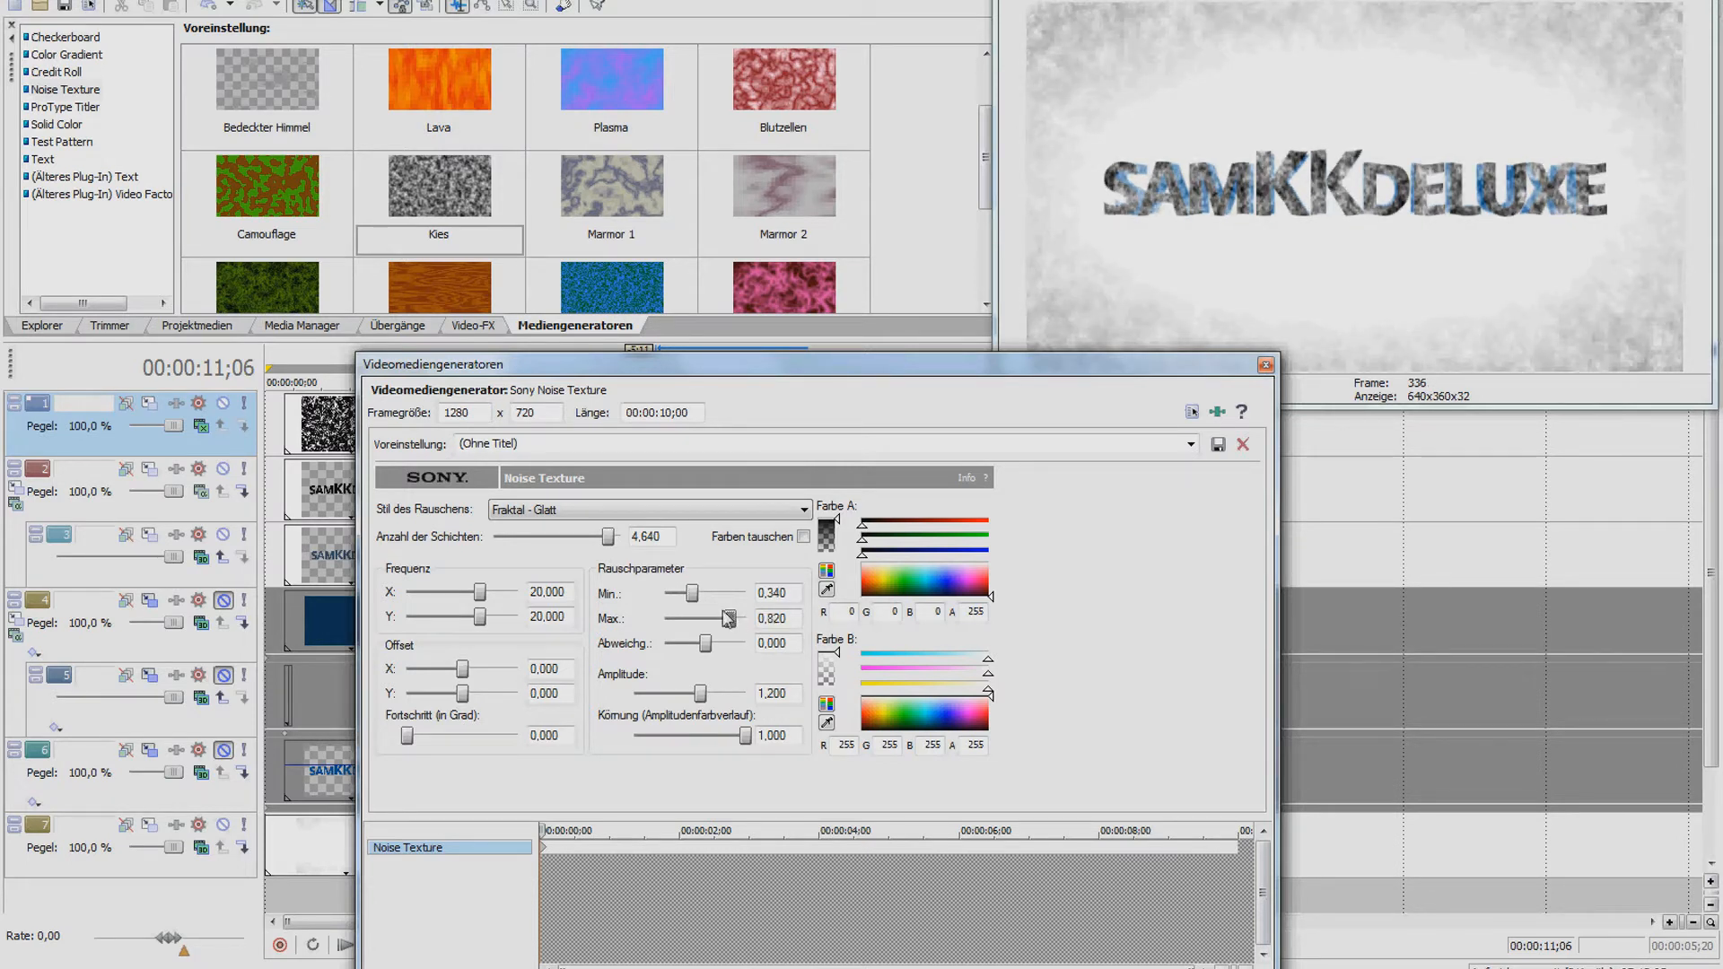
mouse_move(696, 600)
left_mouse_down()
mouse_move(682, 600)
mouse_move(723, 599)
left_mouse_up()
left_click_drag(712, 599, 723, 624)
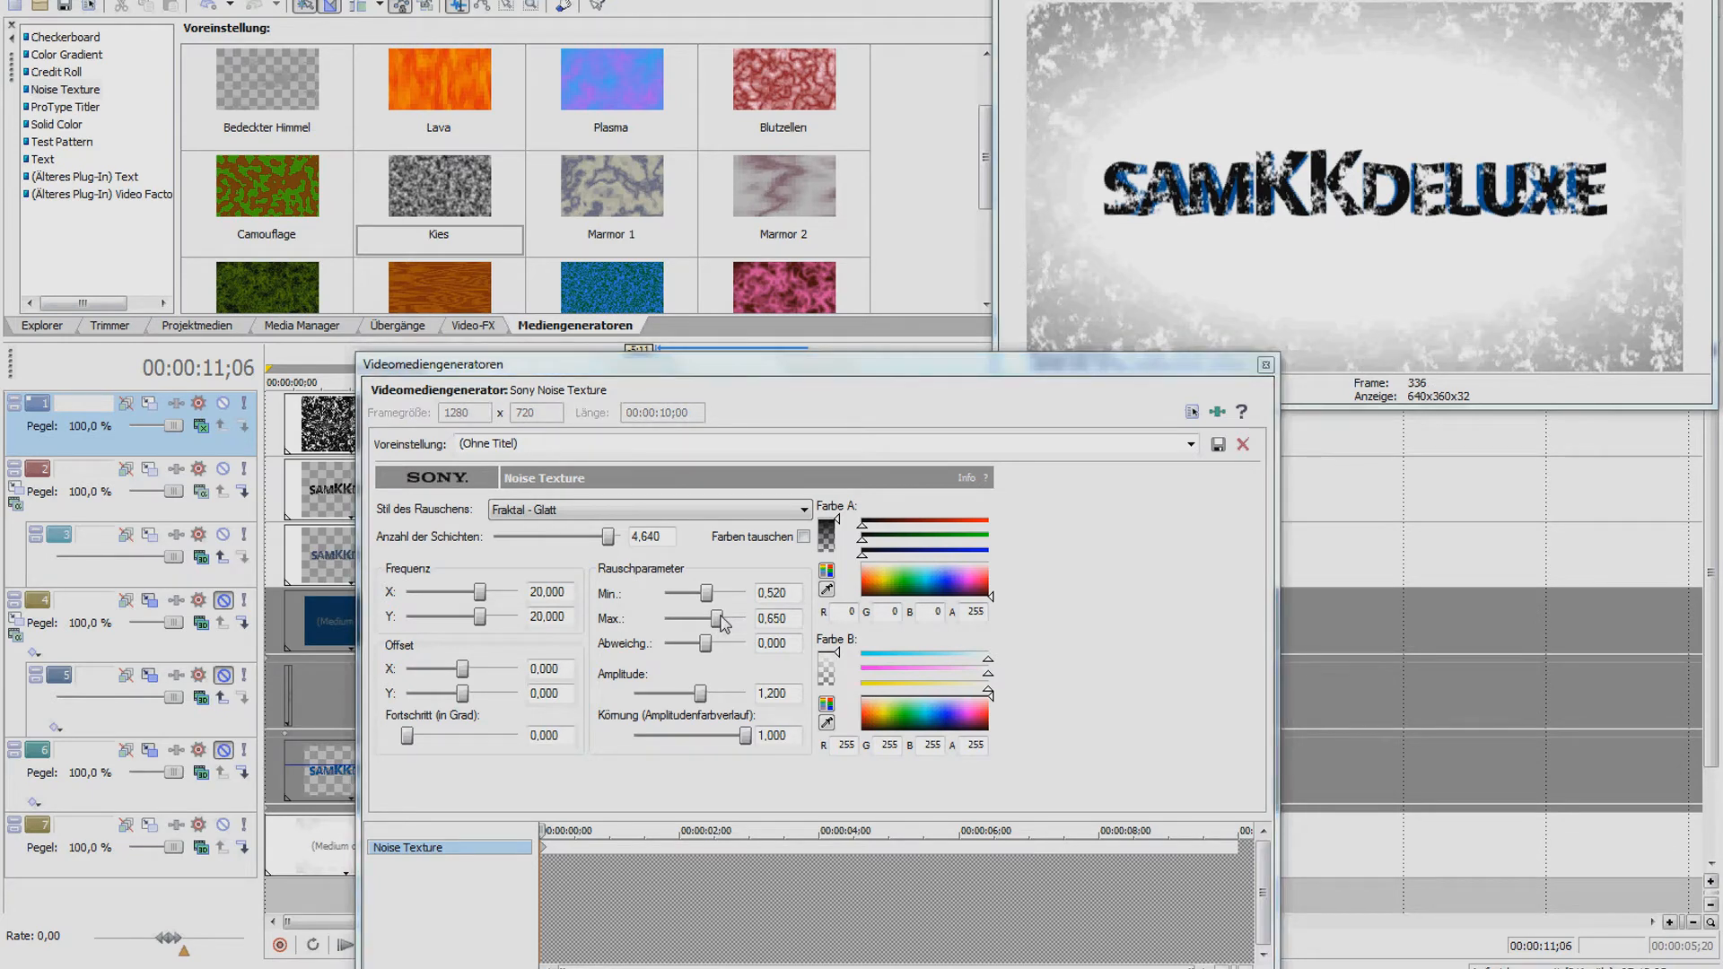
left_click_drag(705, 593, 701, 594)
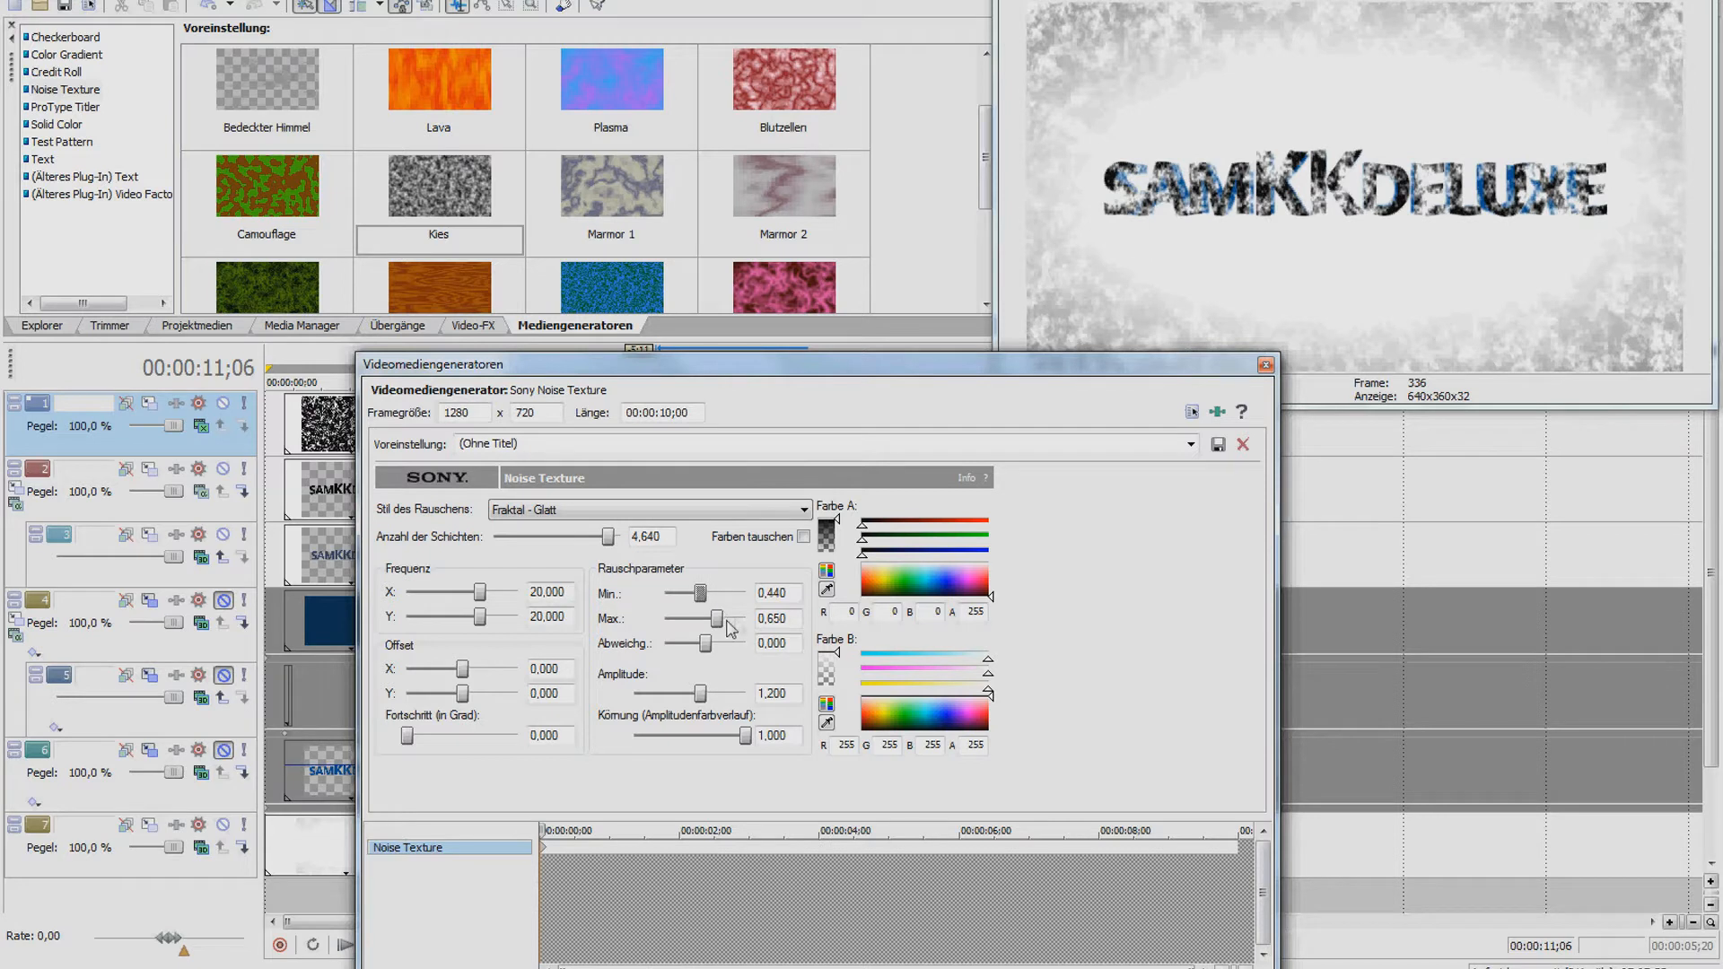
mouse_move(608, 537)
left_mouse_down()
mouse_move(594, 537)
mouse_move(633, 537)
left_mouse_up()
Open the Event Pan/Crop window for the Kies noise clip
left_click(1265, 366)
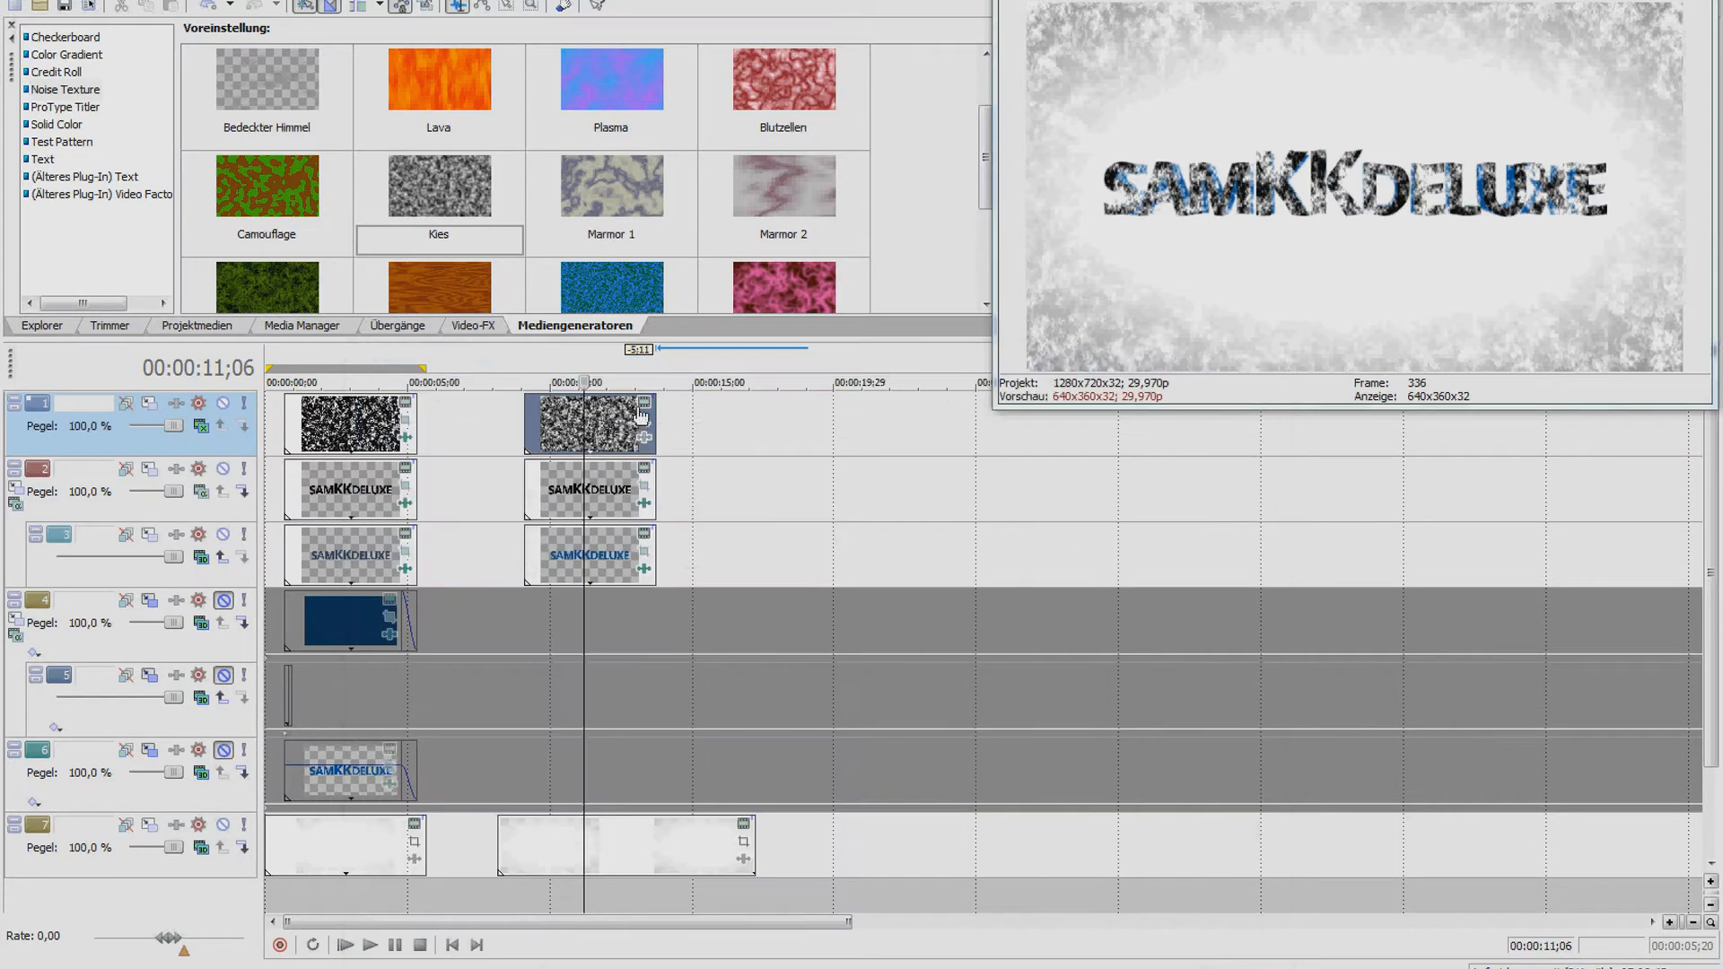
left_click(643, 403)
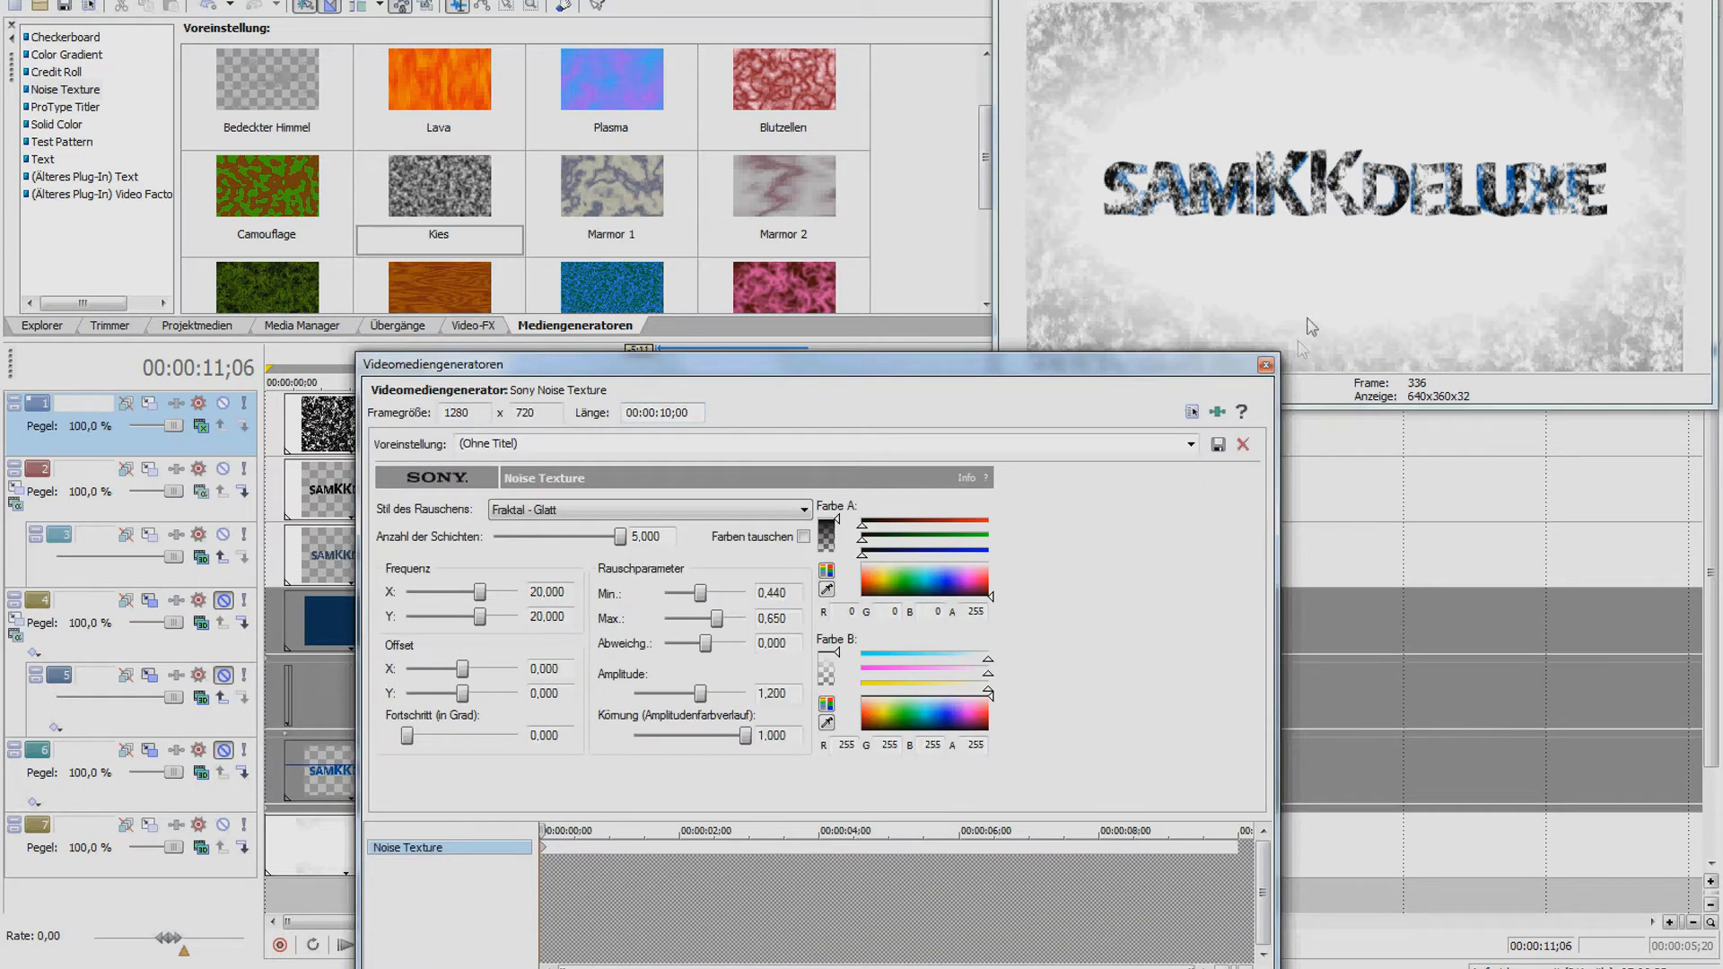
left_click(1265, 364)
left_click(643, 427)
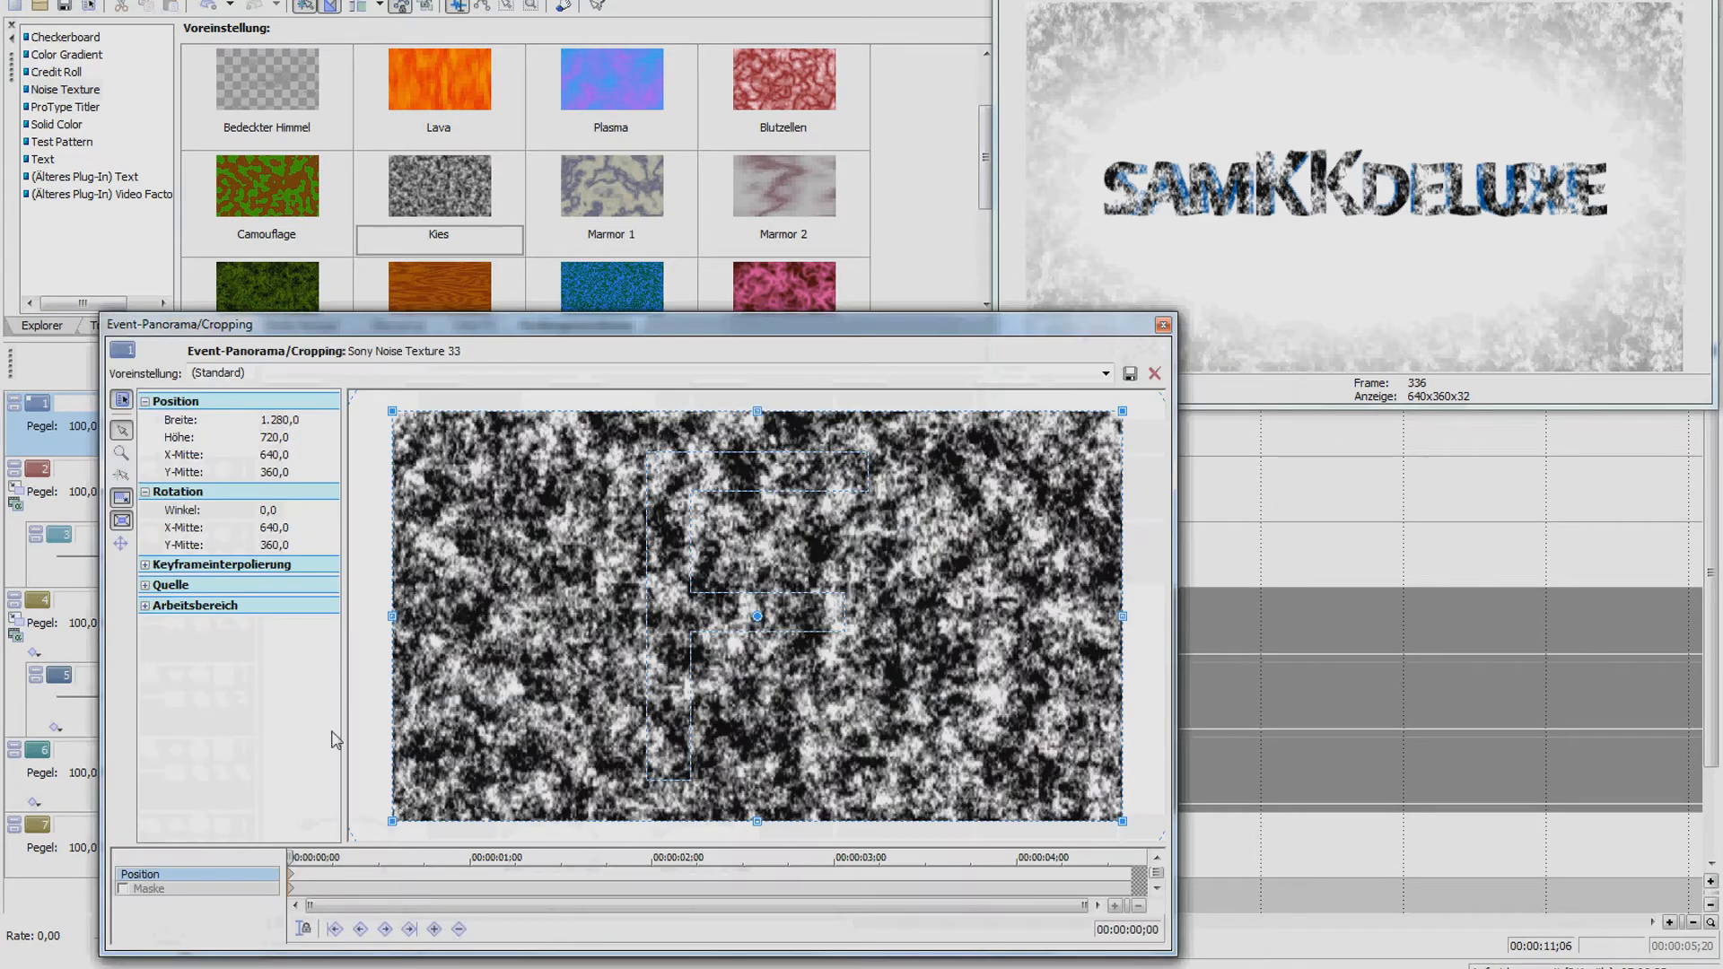
Enable Maske and draw a closed six-point mask around the logo, then close Pan/Crop
left_click(126, 888)
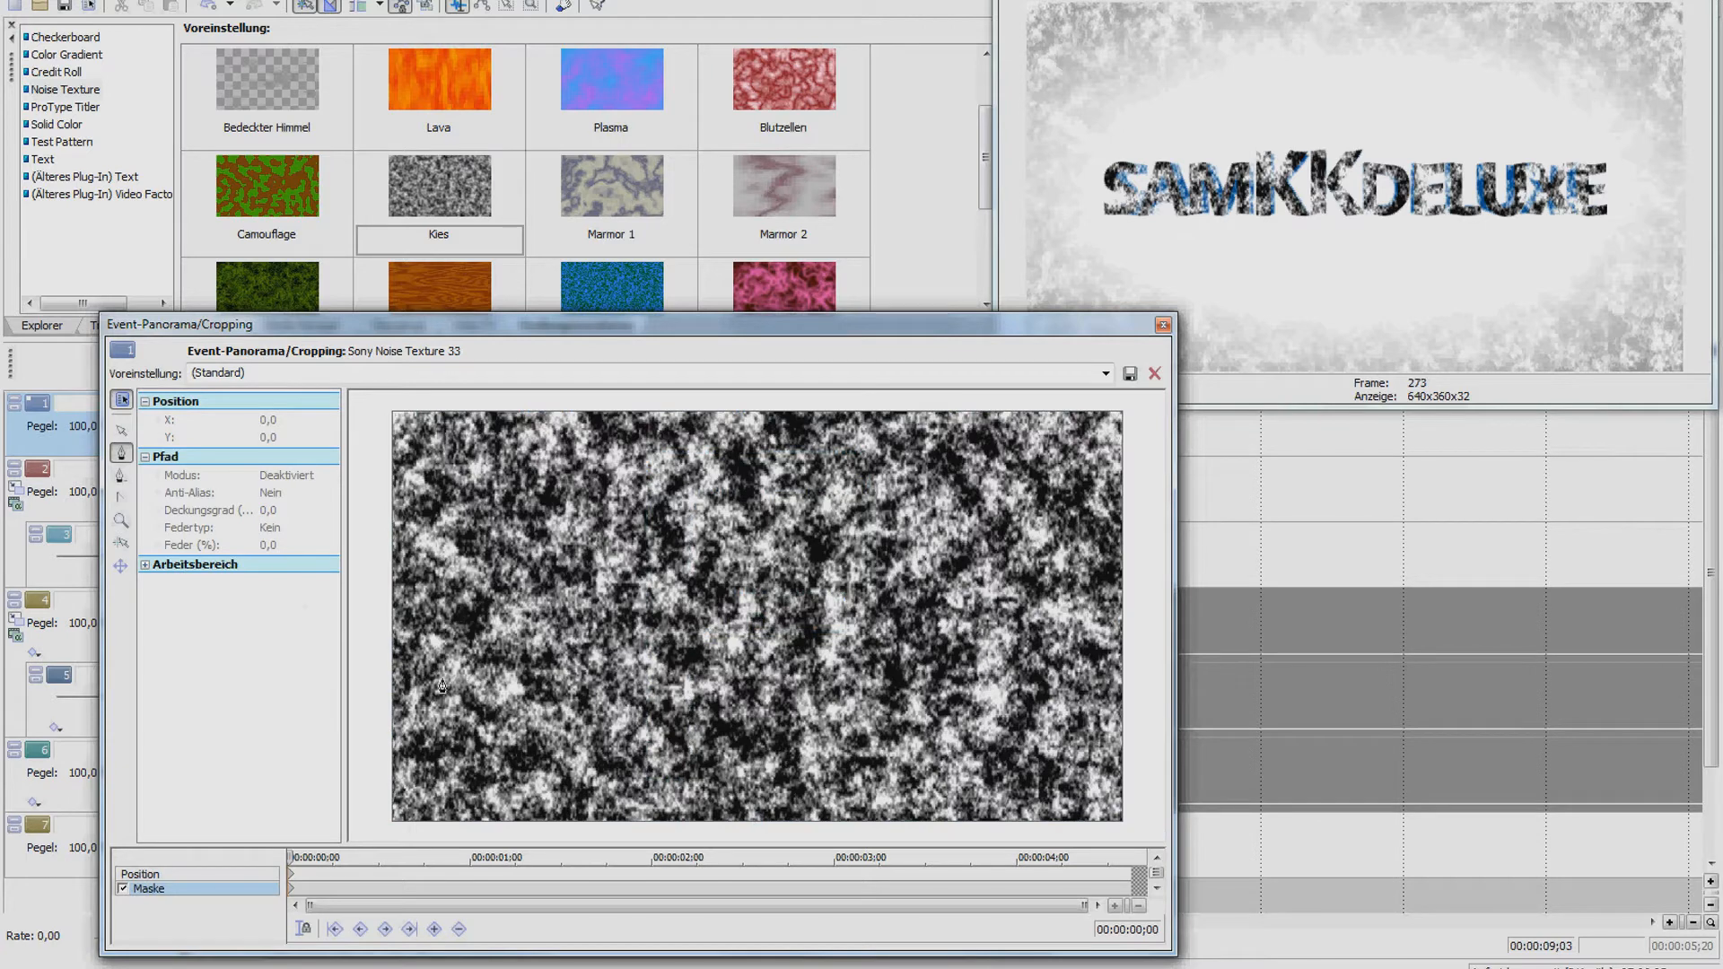
left_click(485, 652)
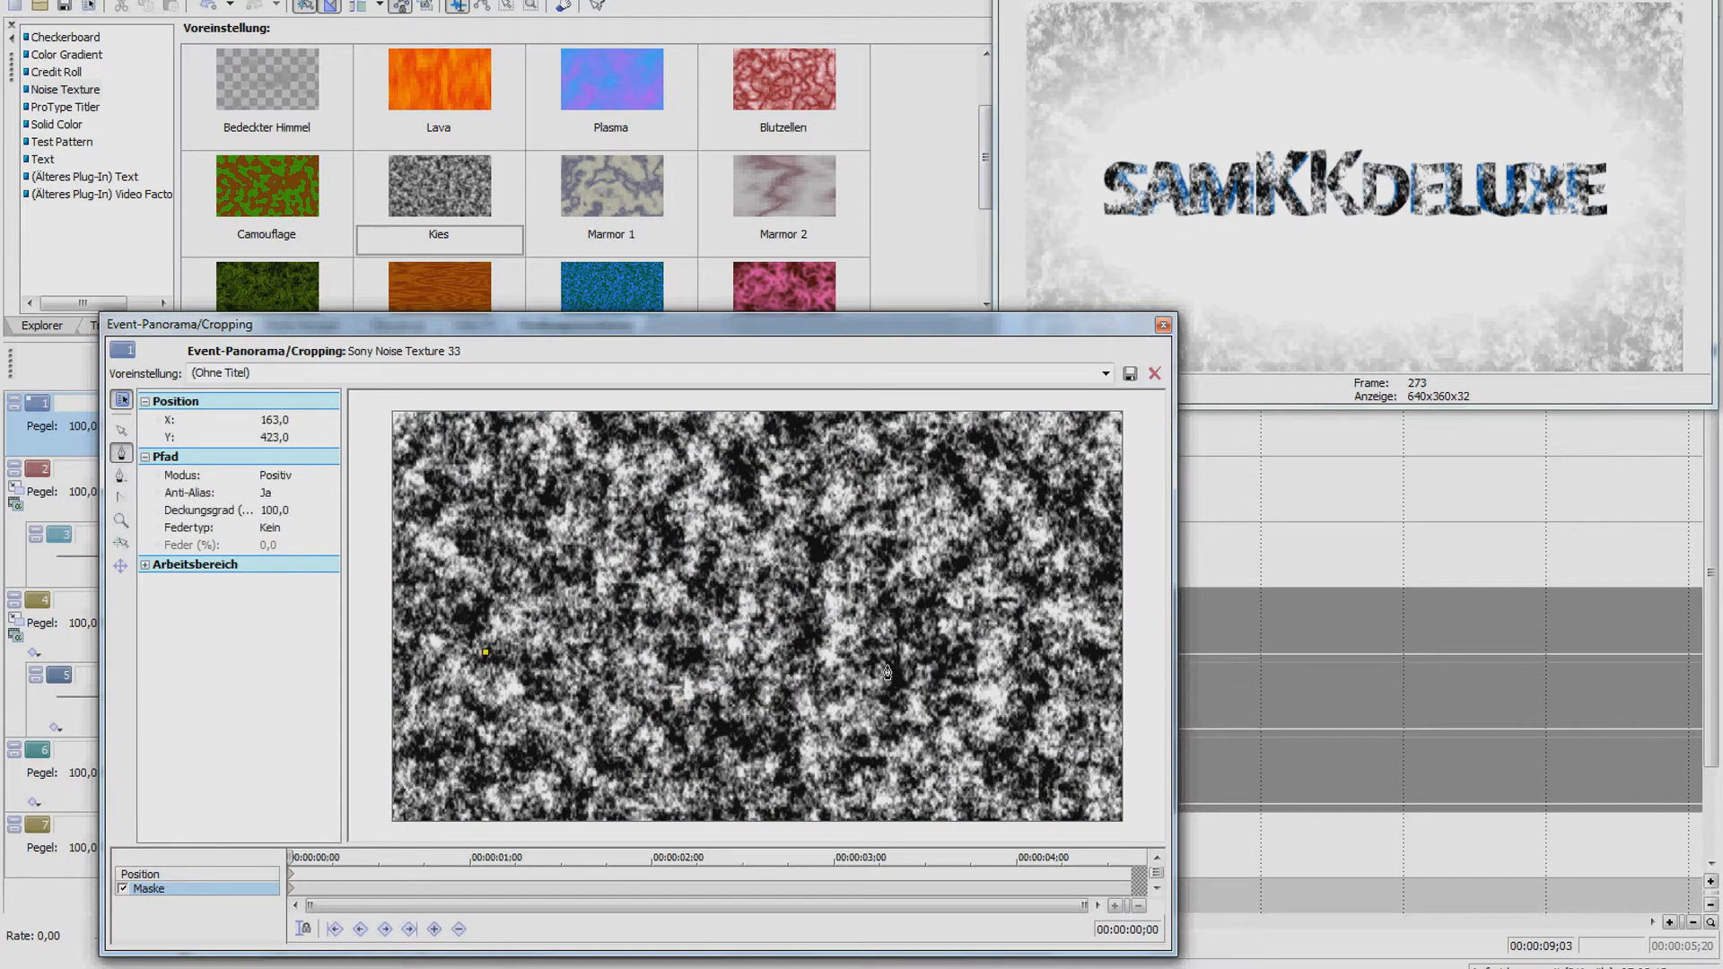
left_click(1041, 658)
left_click(921, 554)
left_click(705, 563)
left_click(572, 556)
left_click(476, 570)
left_click(485, 653)
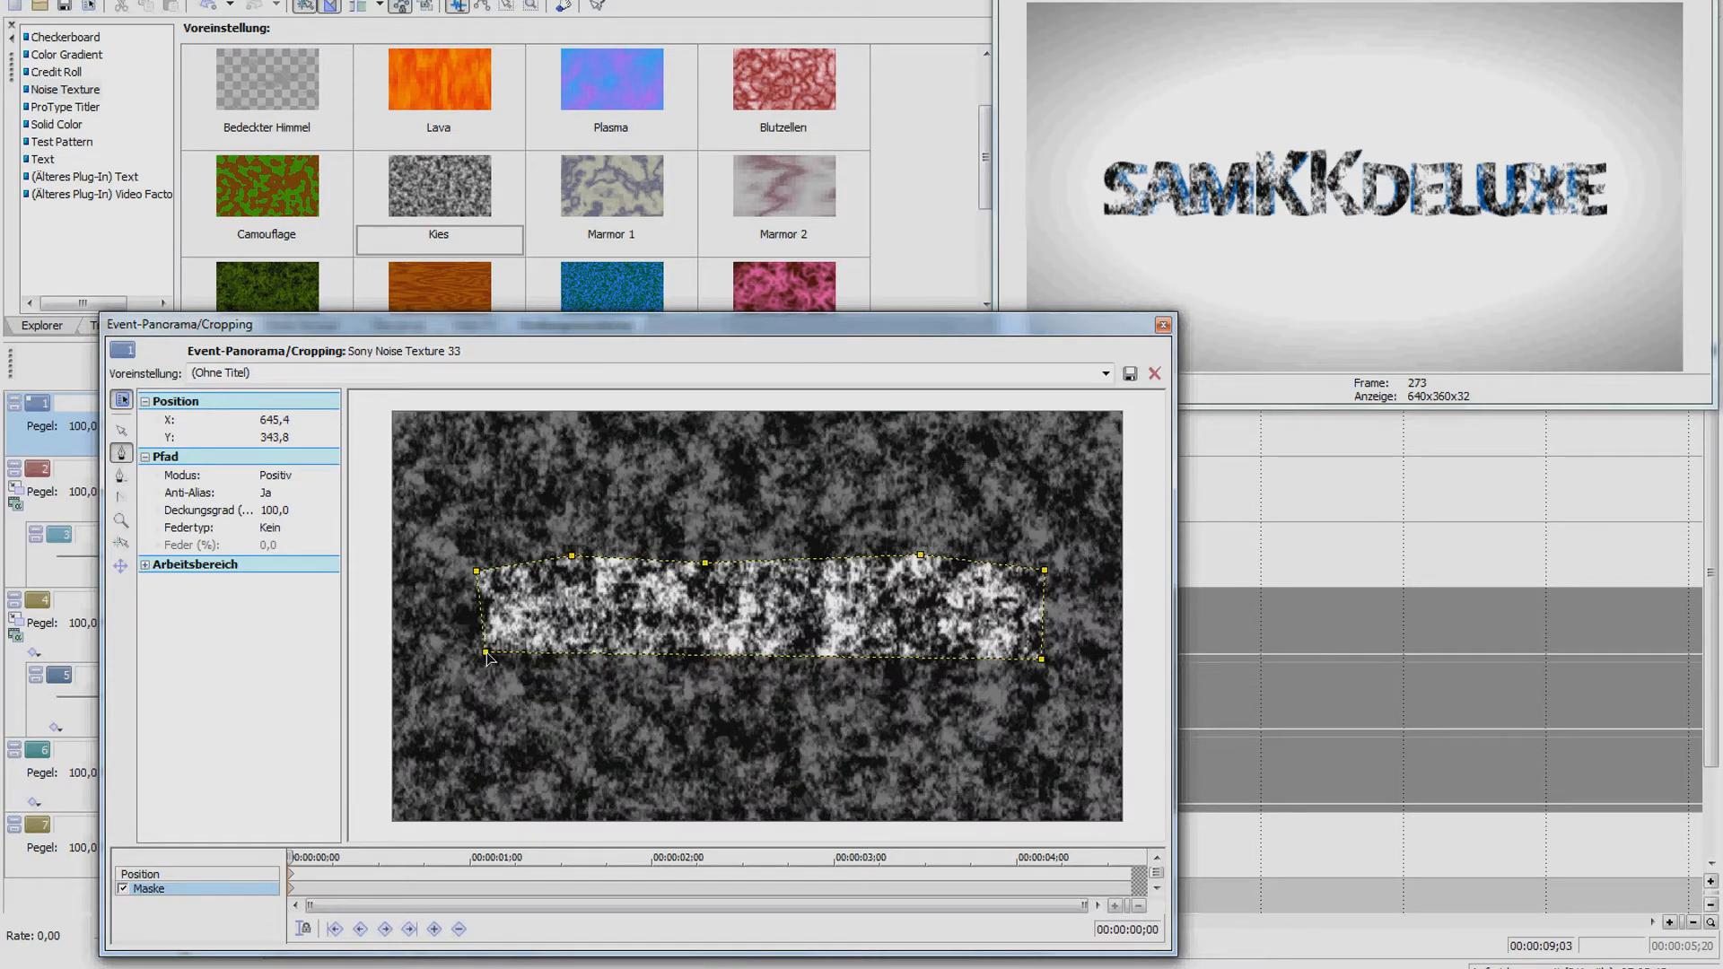
left_click(531, 654)
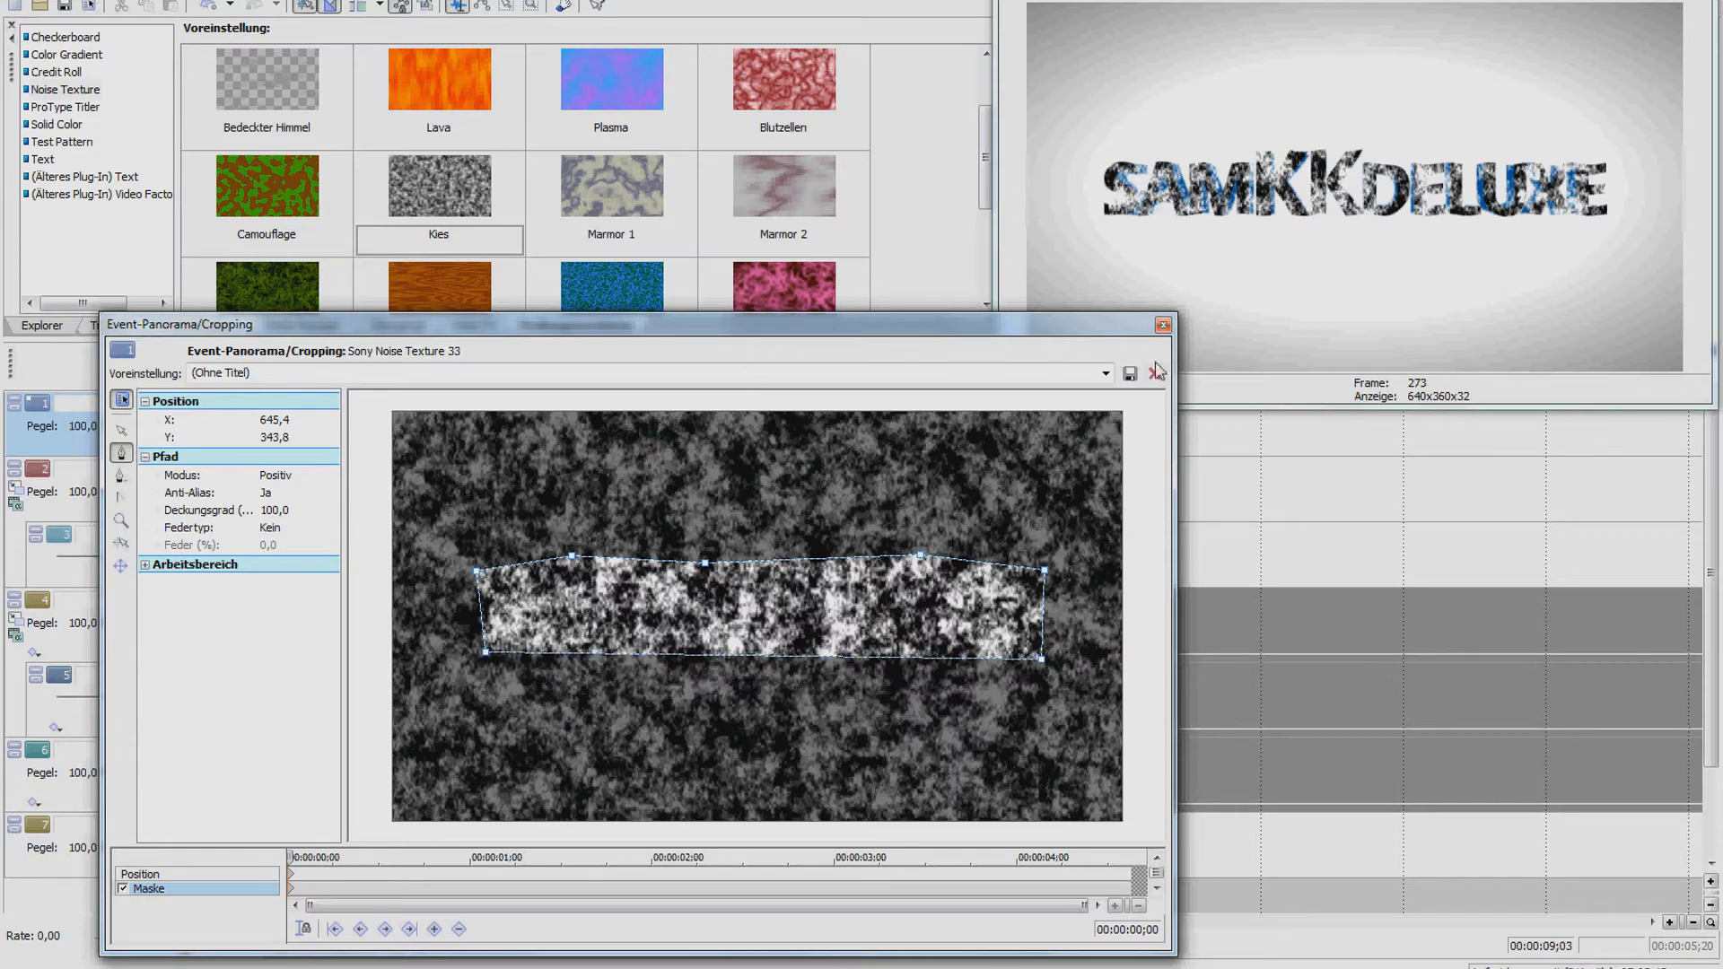
left_click(1163, 324)
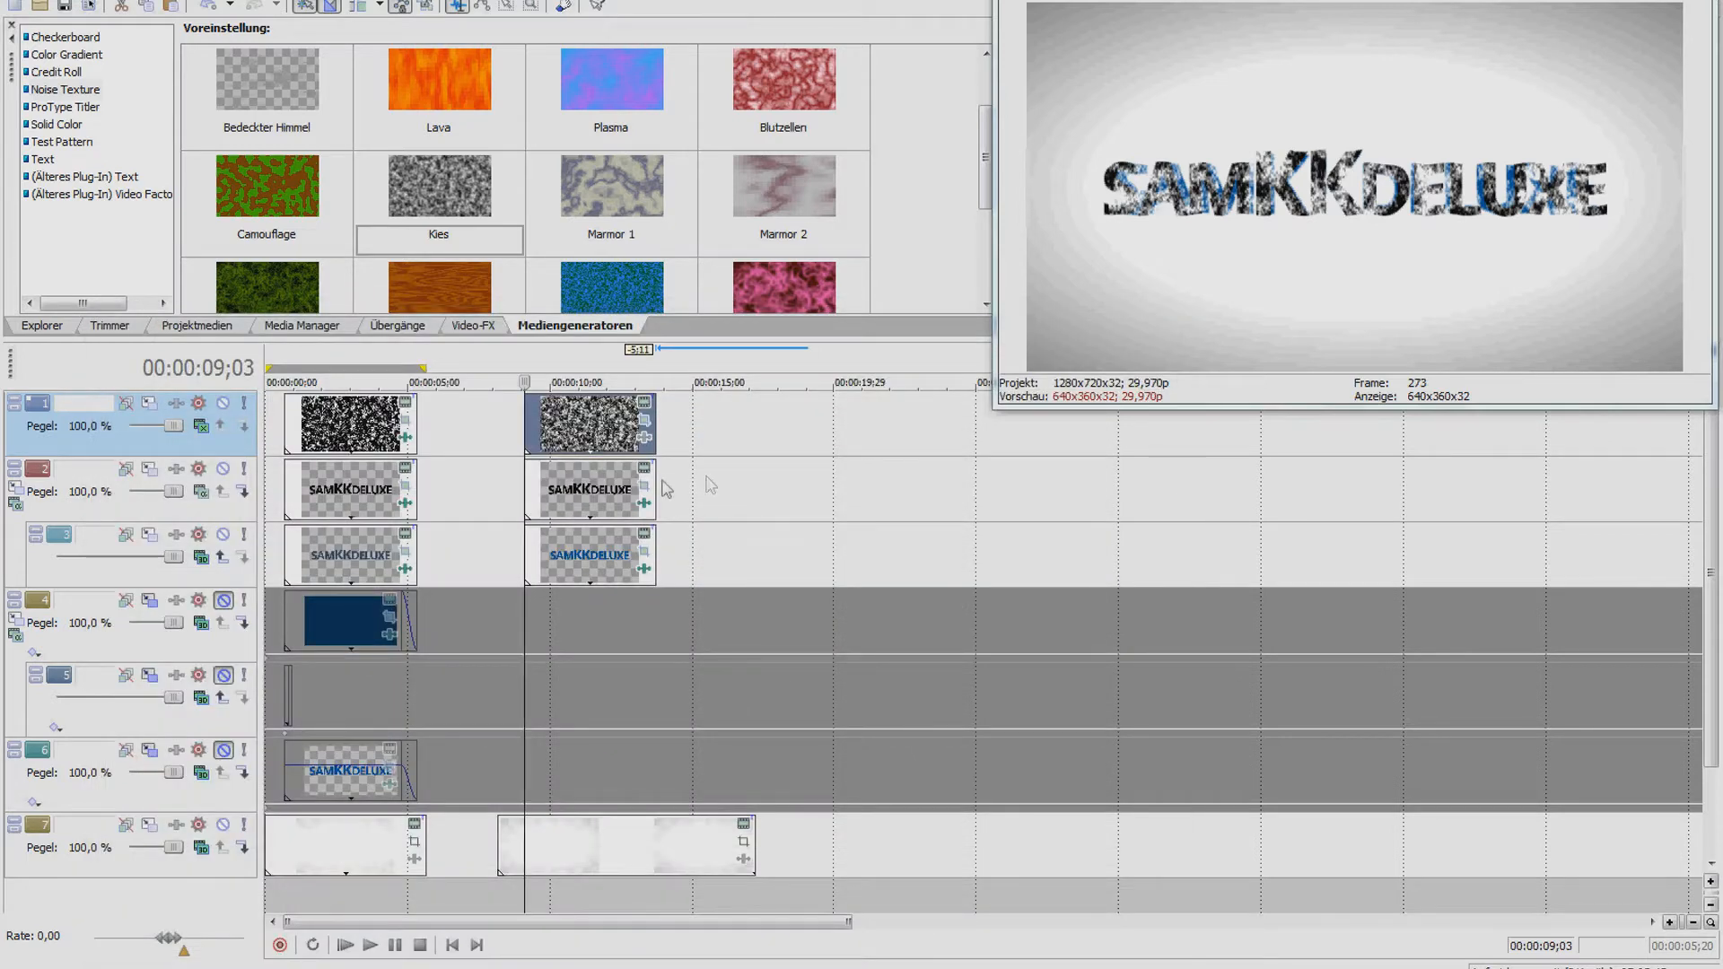
Scrub across both texture clips, then show the Video FX list scrolled to its top presets
left_click(350, 423)
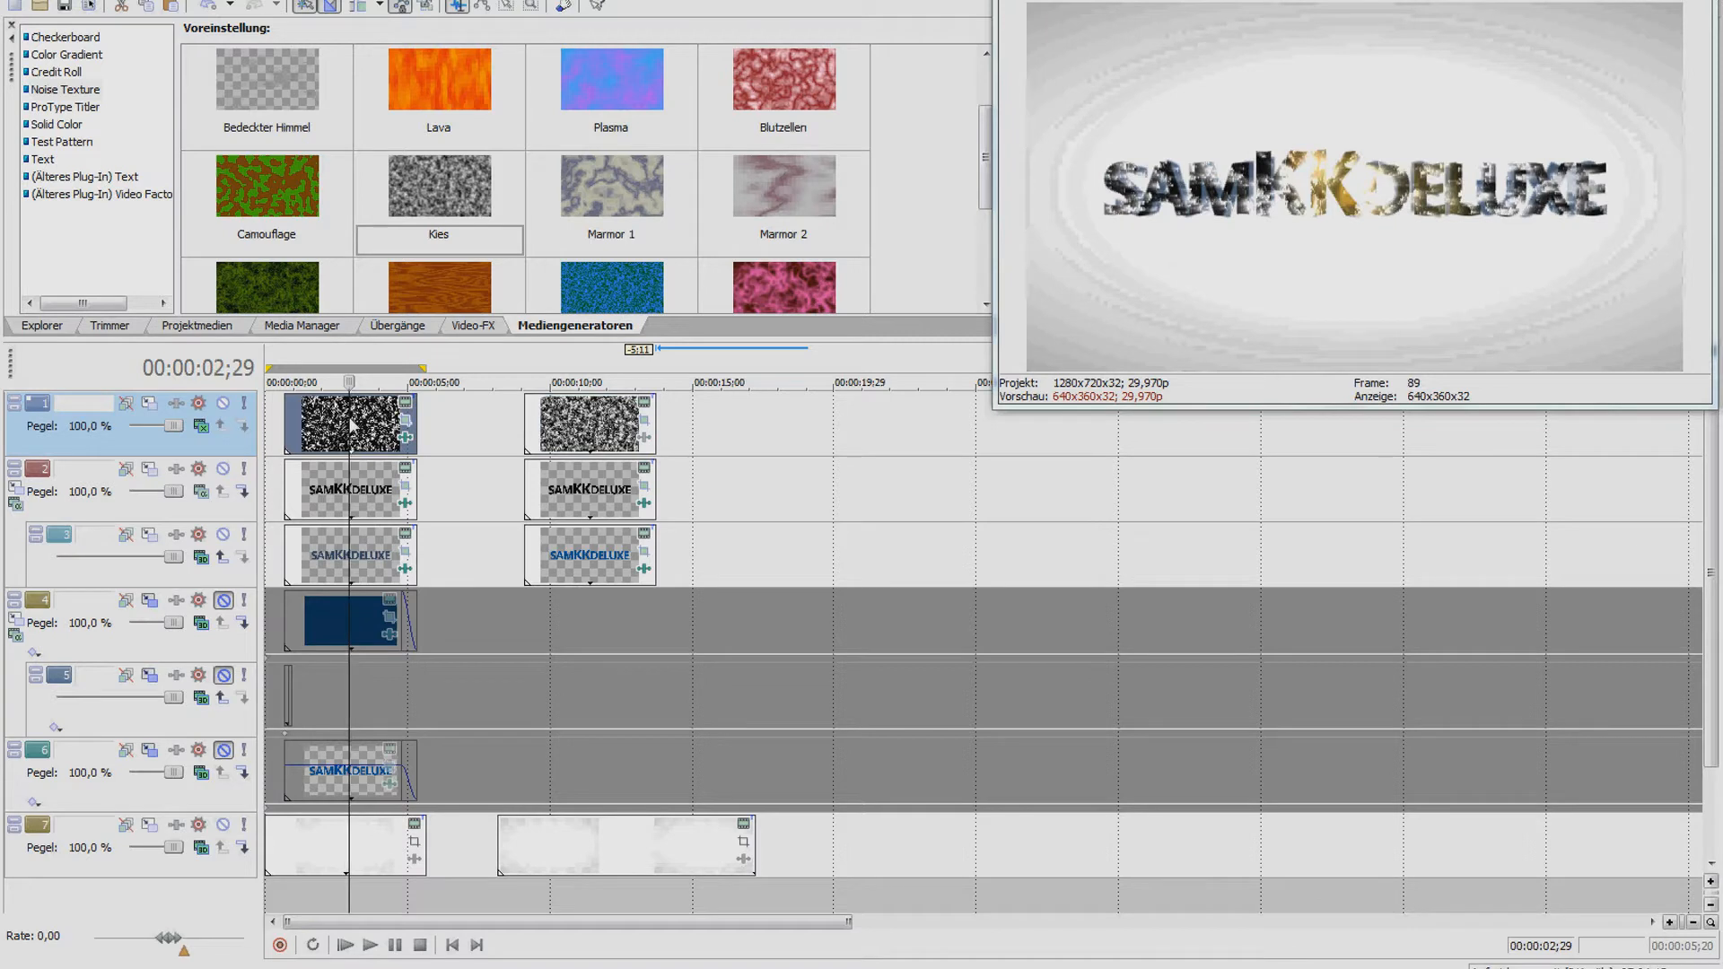
left_click(615, 432)
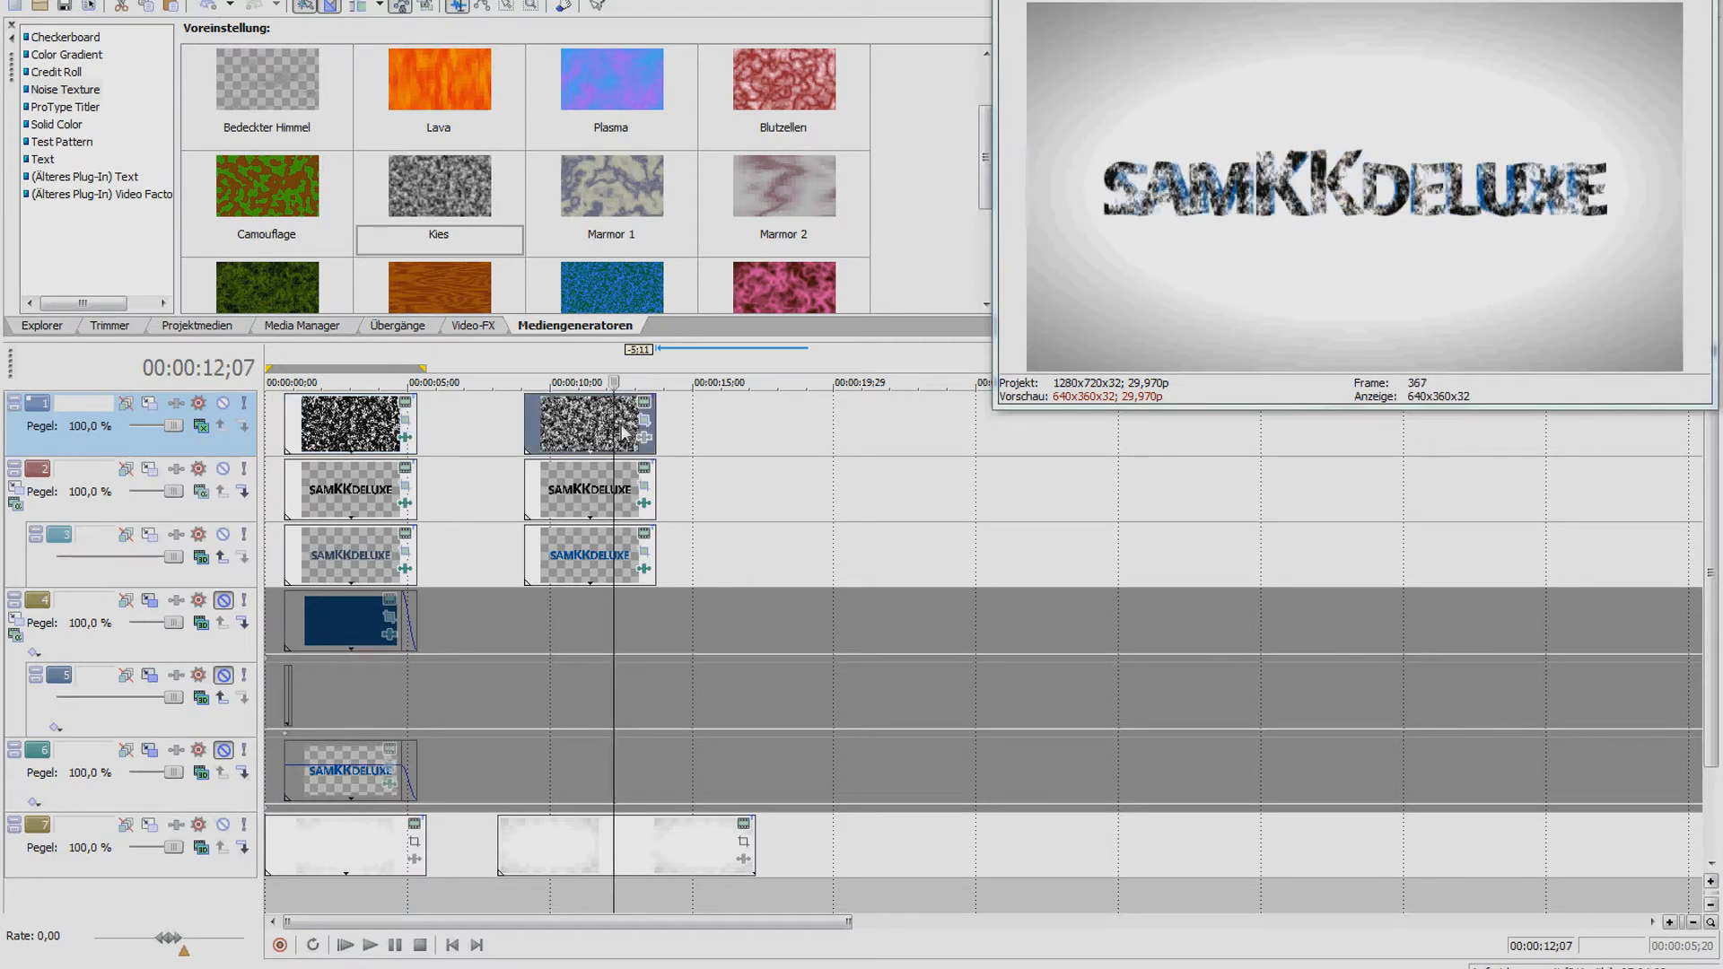
left_click(464, 327)
left_click_drag(188, 251, 188, 184)
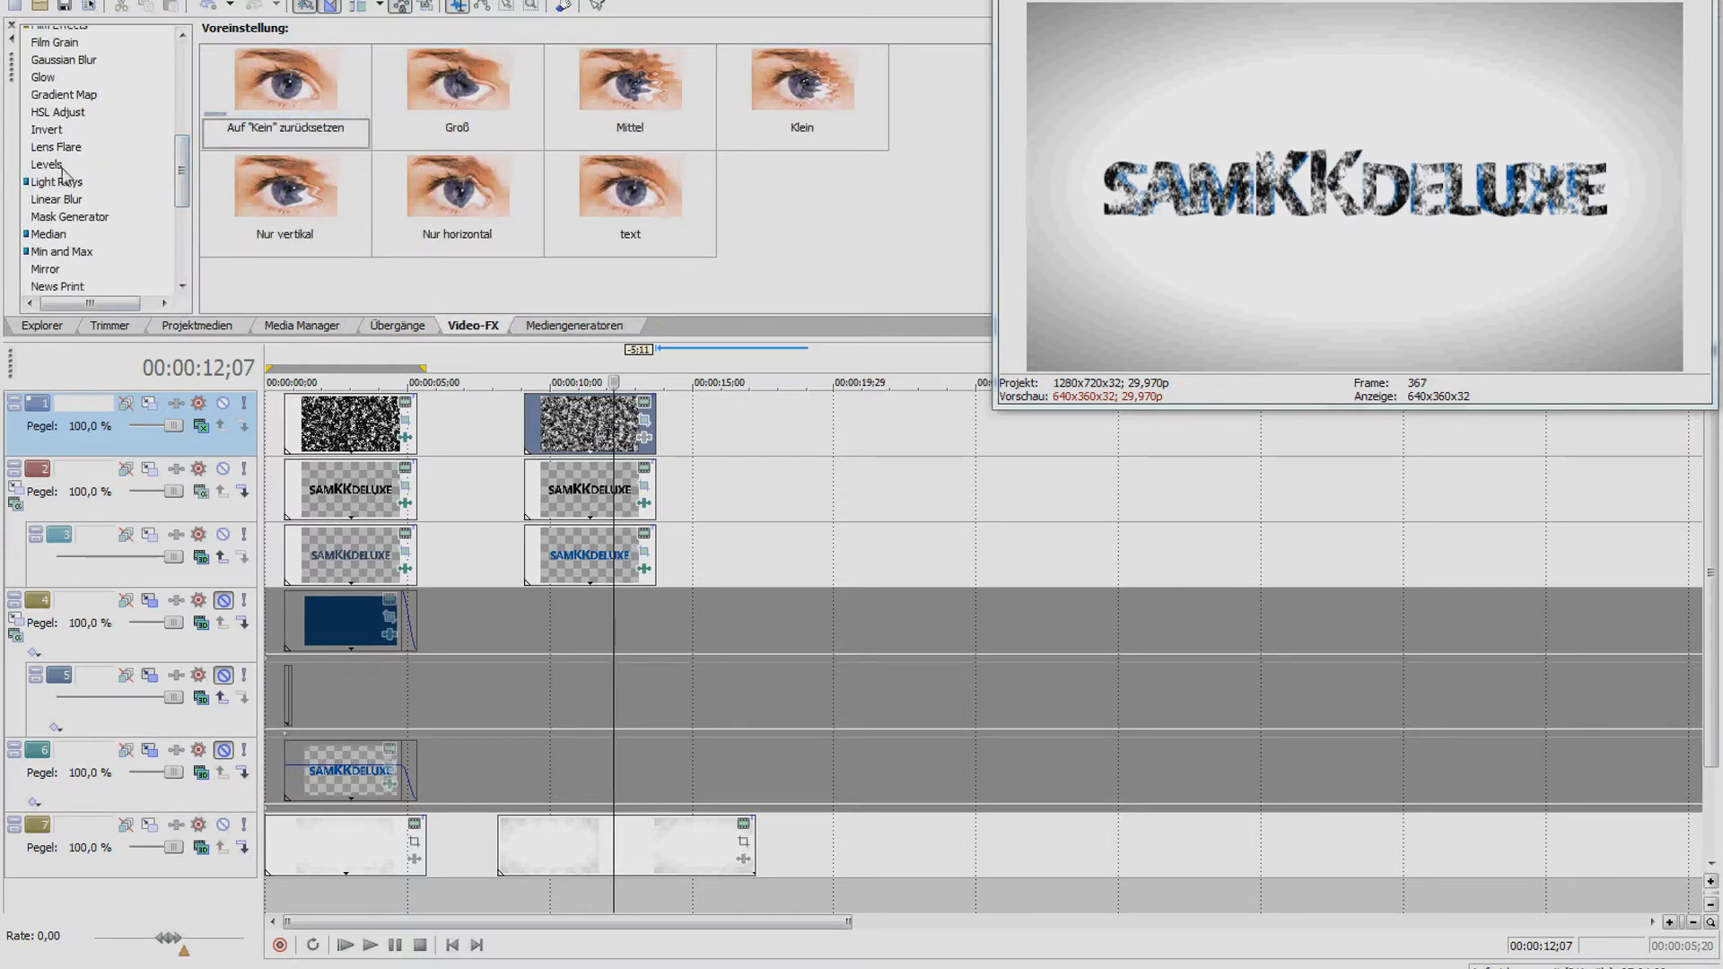
Apply Light Rays 'Leichte helle Strahlen' to the track 1 noise clip, sensitivity 1.0, and reposition its source
left_click(71, 182)
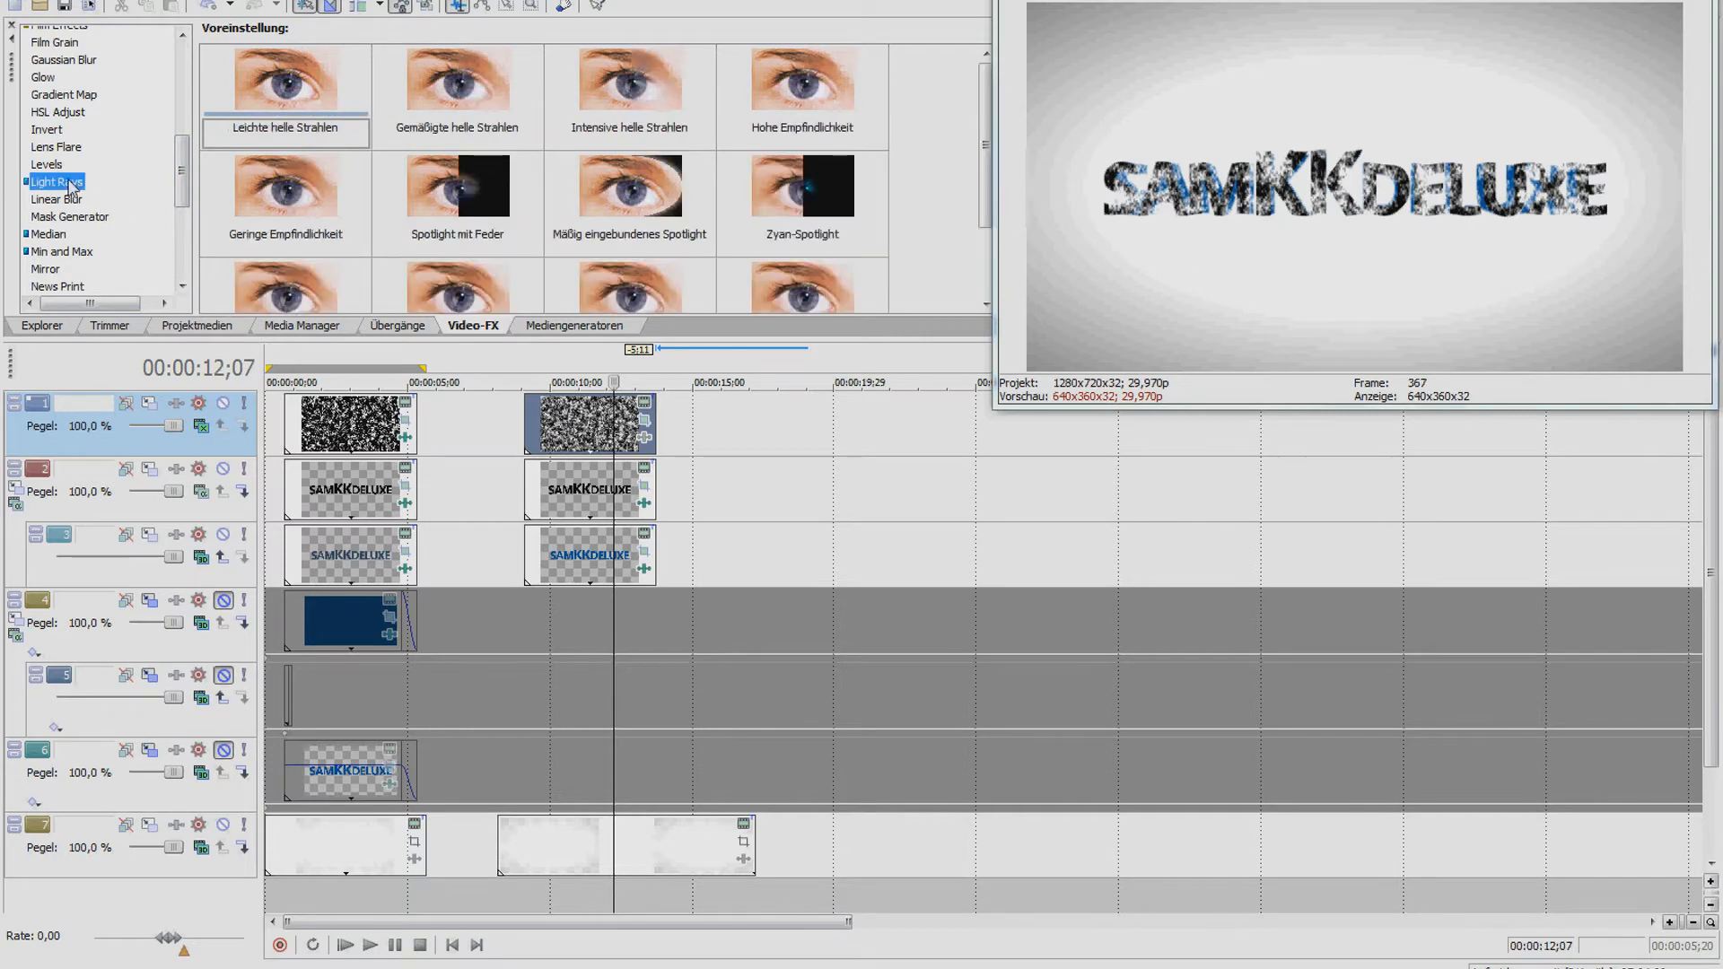
left_click_drag(303, 90, 587, 420)
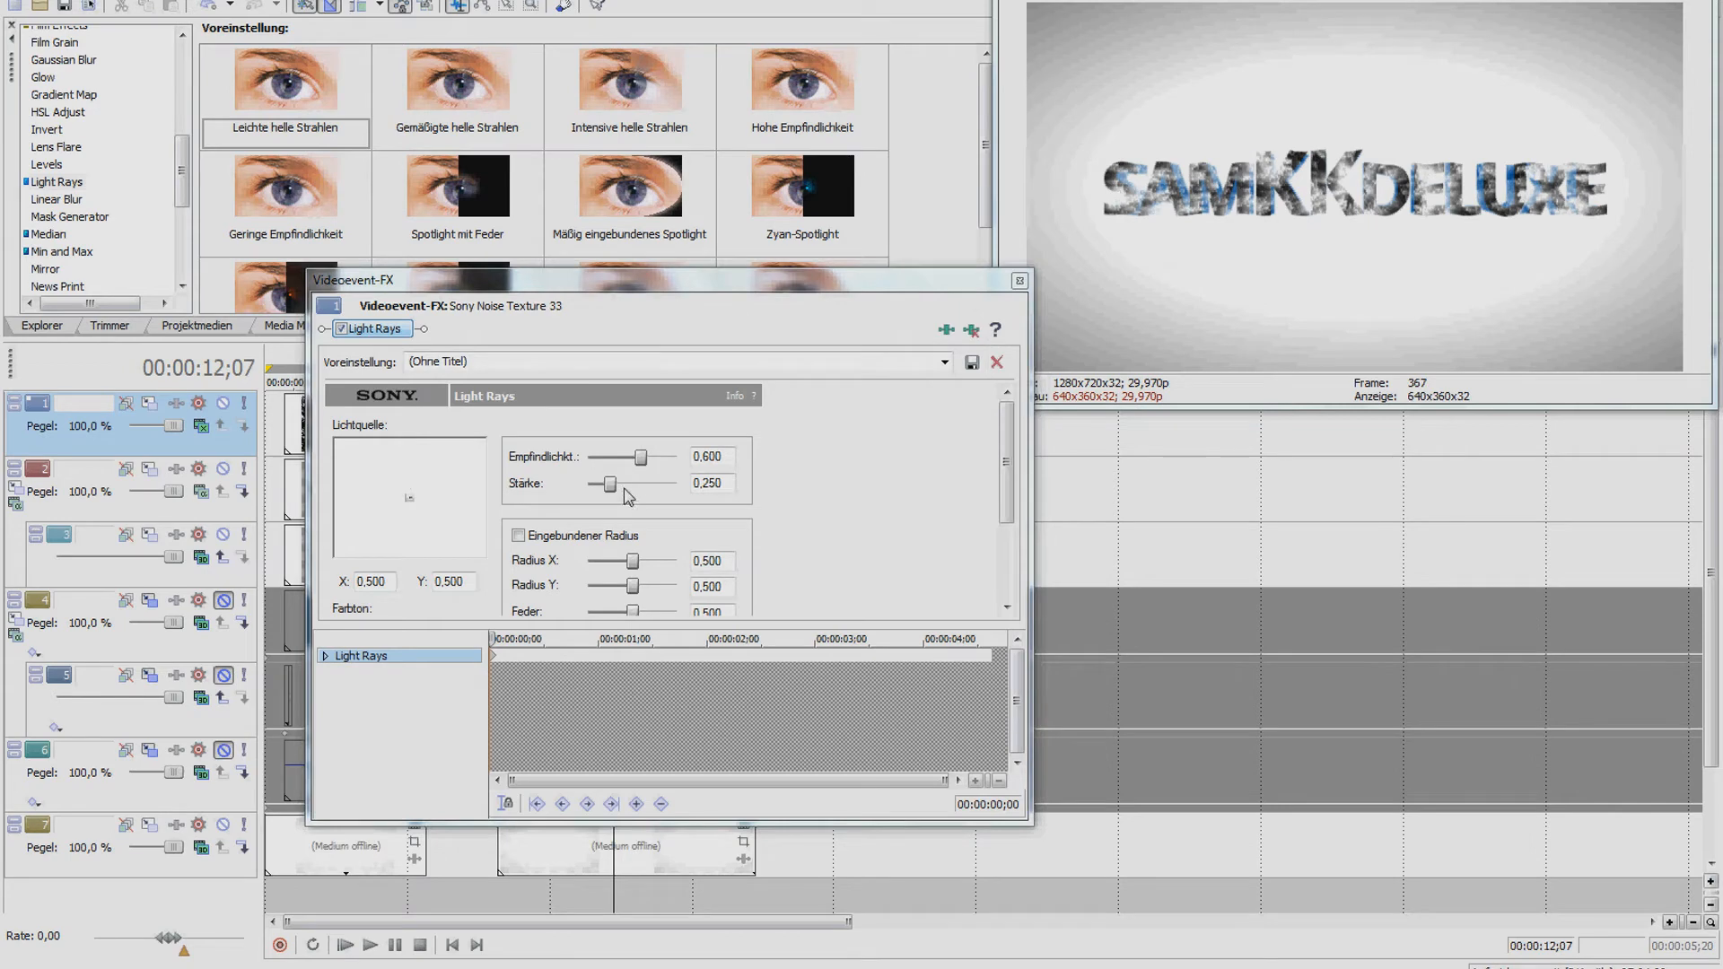
left_click_drag(650, 286, 856, 312)
left_click_drag(815, 511, 925, 494)
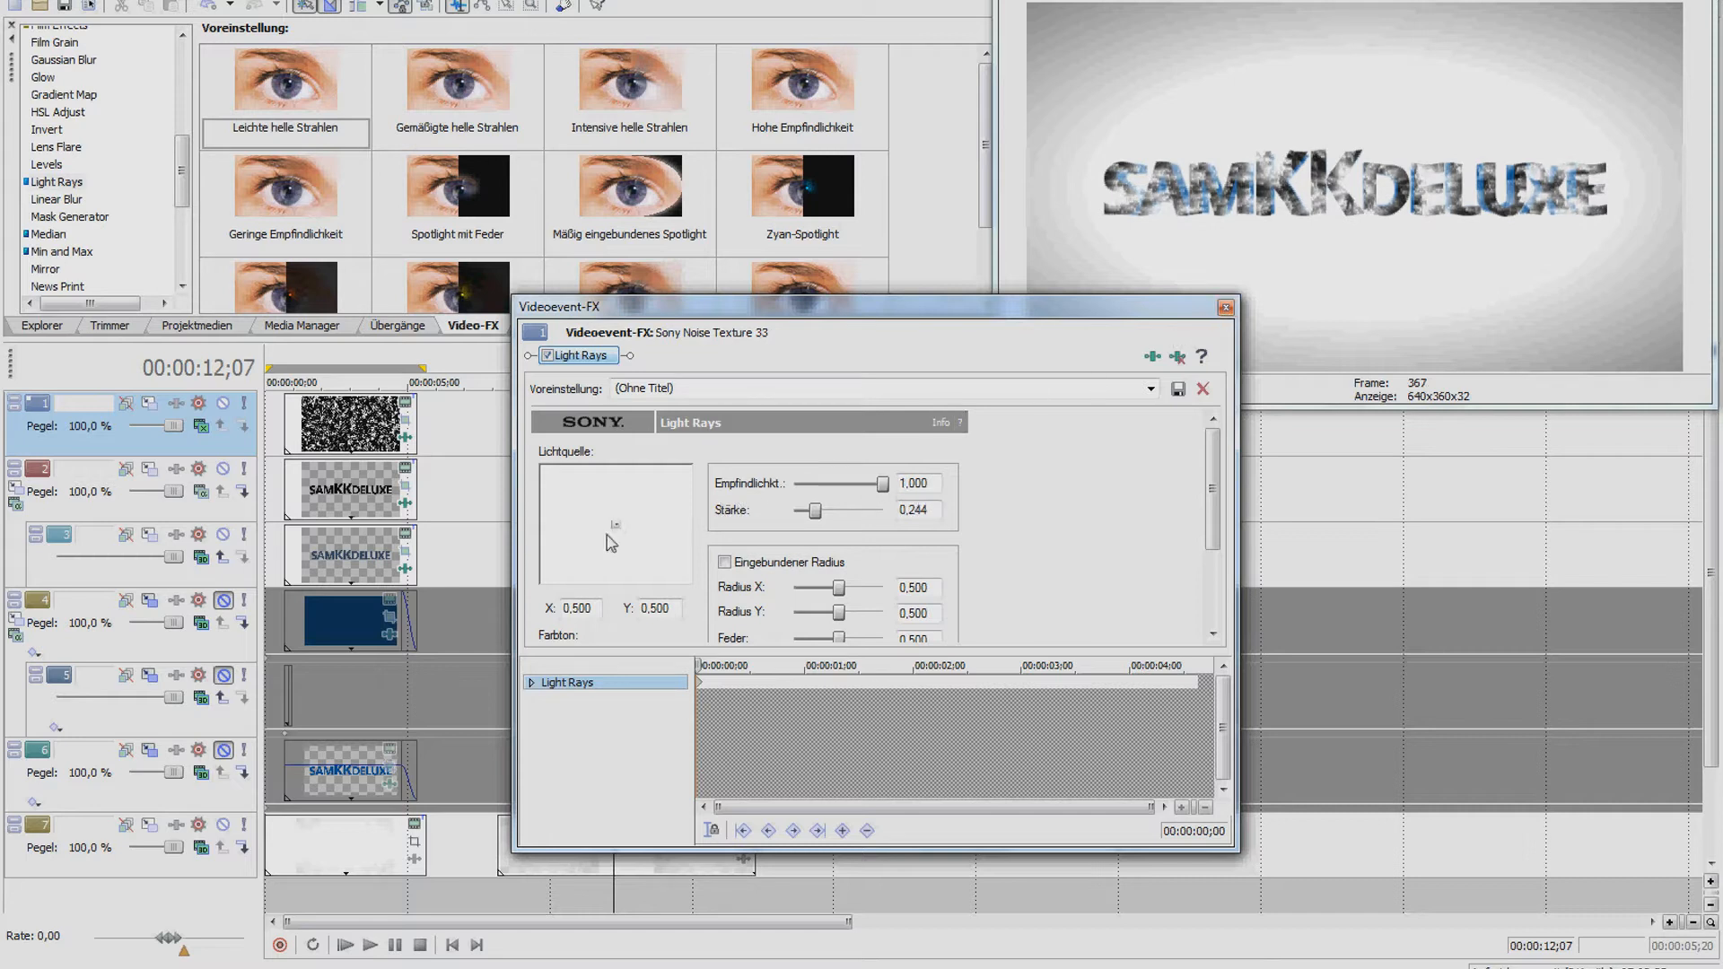
mouse_move(616, 526)
left_mouse_down()
mouse_move(587, 542)
mouse_move(638, 527)
mouse_move(622, 525)
left_mouse_up()
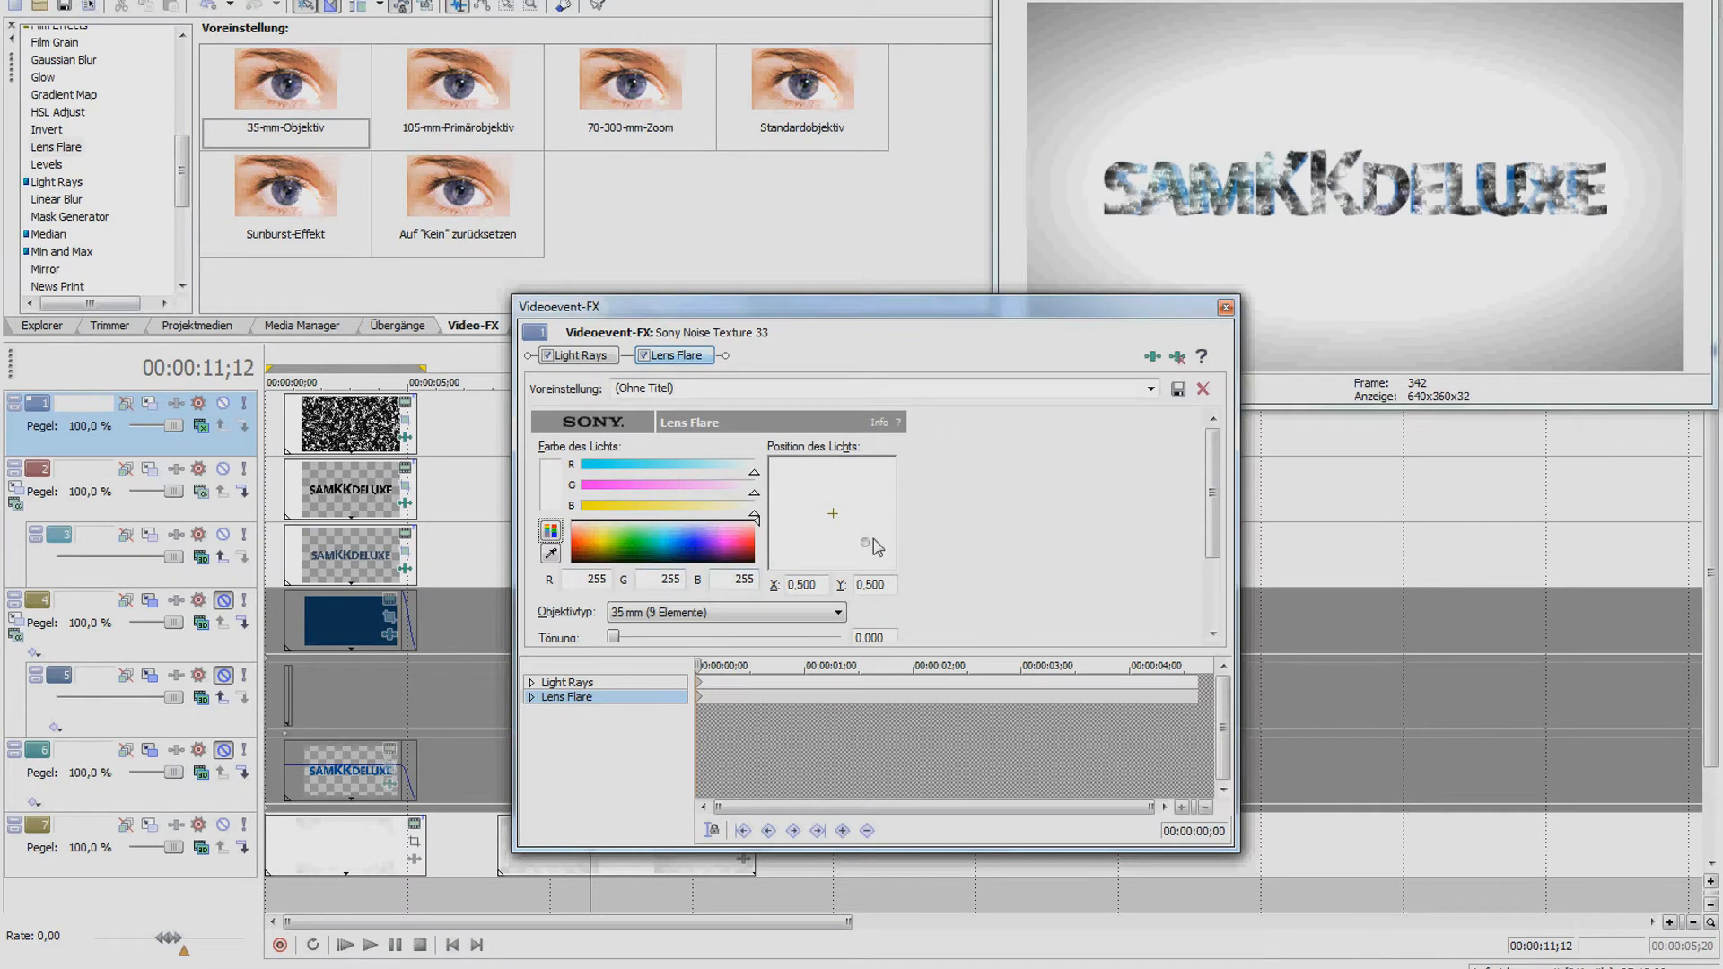
Move the lens flare up-left and make a first pass on its colour, tint, intensity and blend
left_click_drag(864, 540, 809, 504)
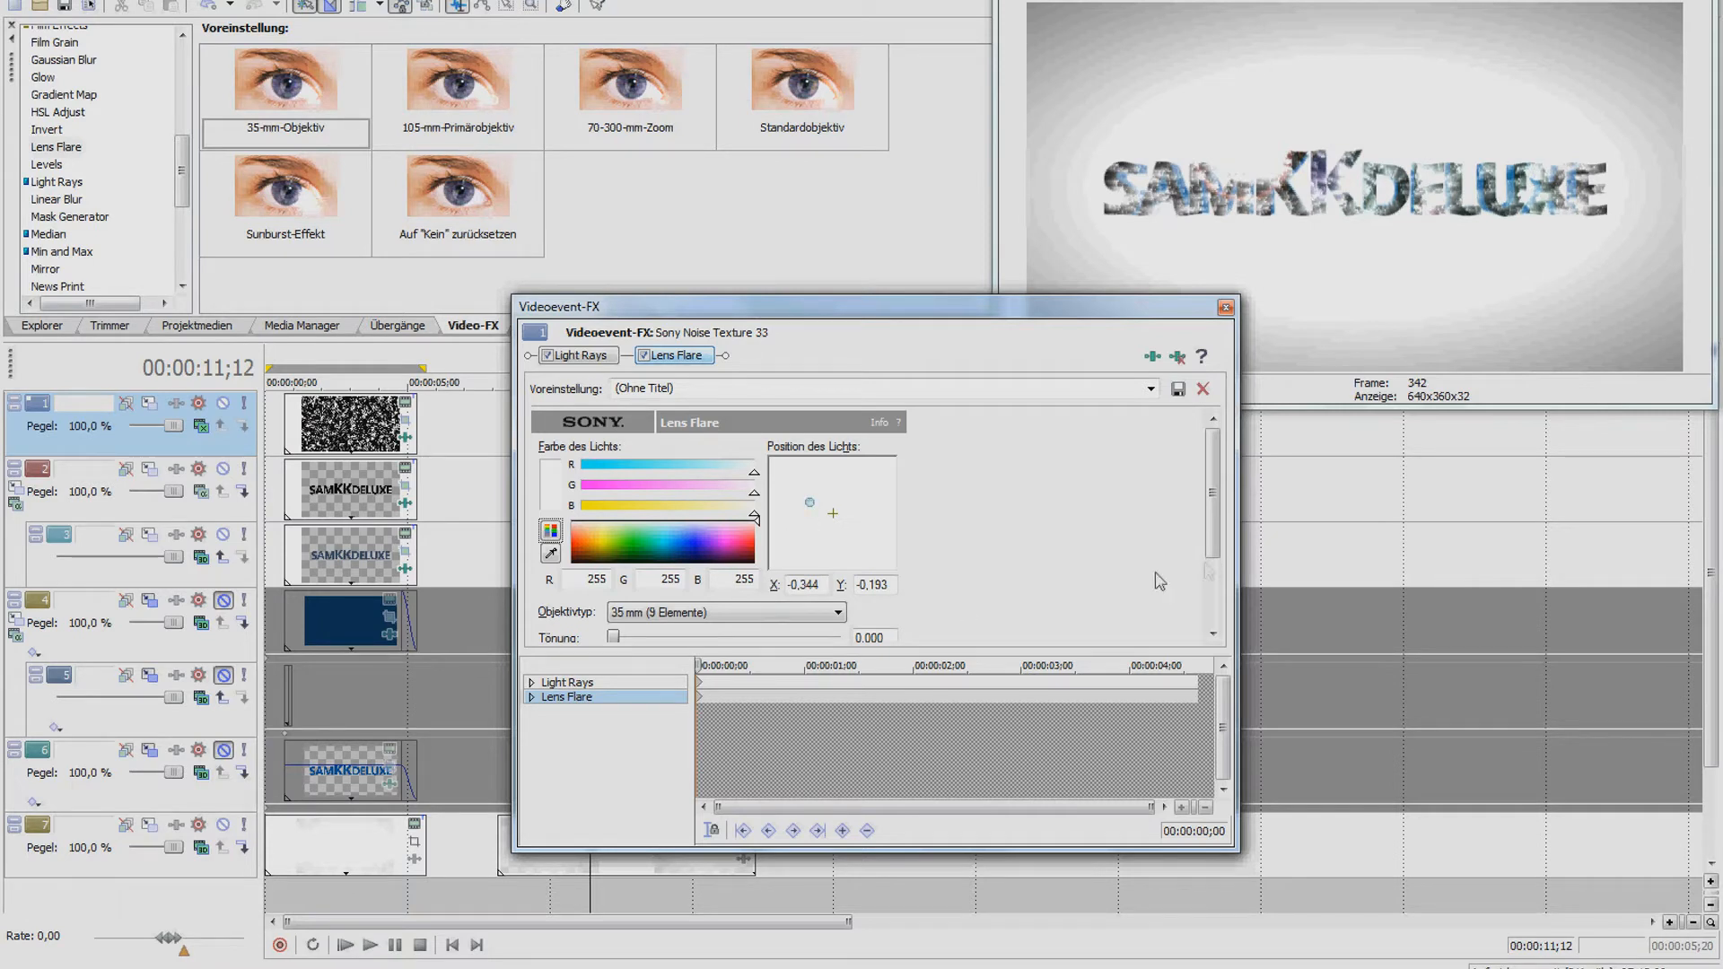
left_click_drag(1211, 548, 1217, 582)
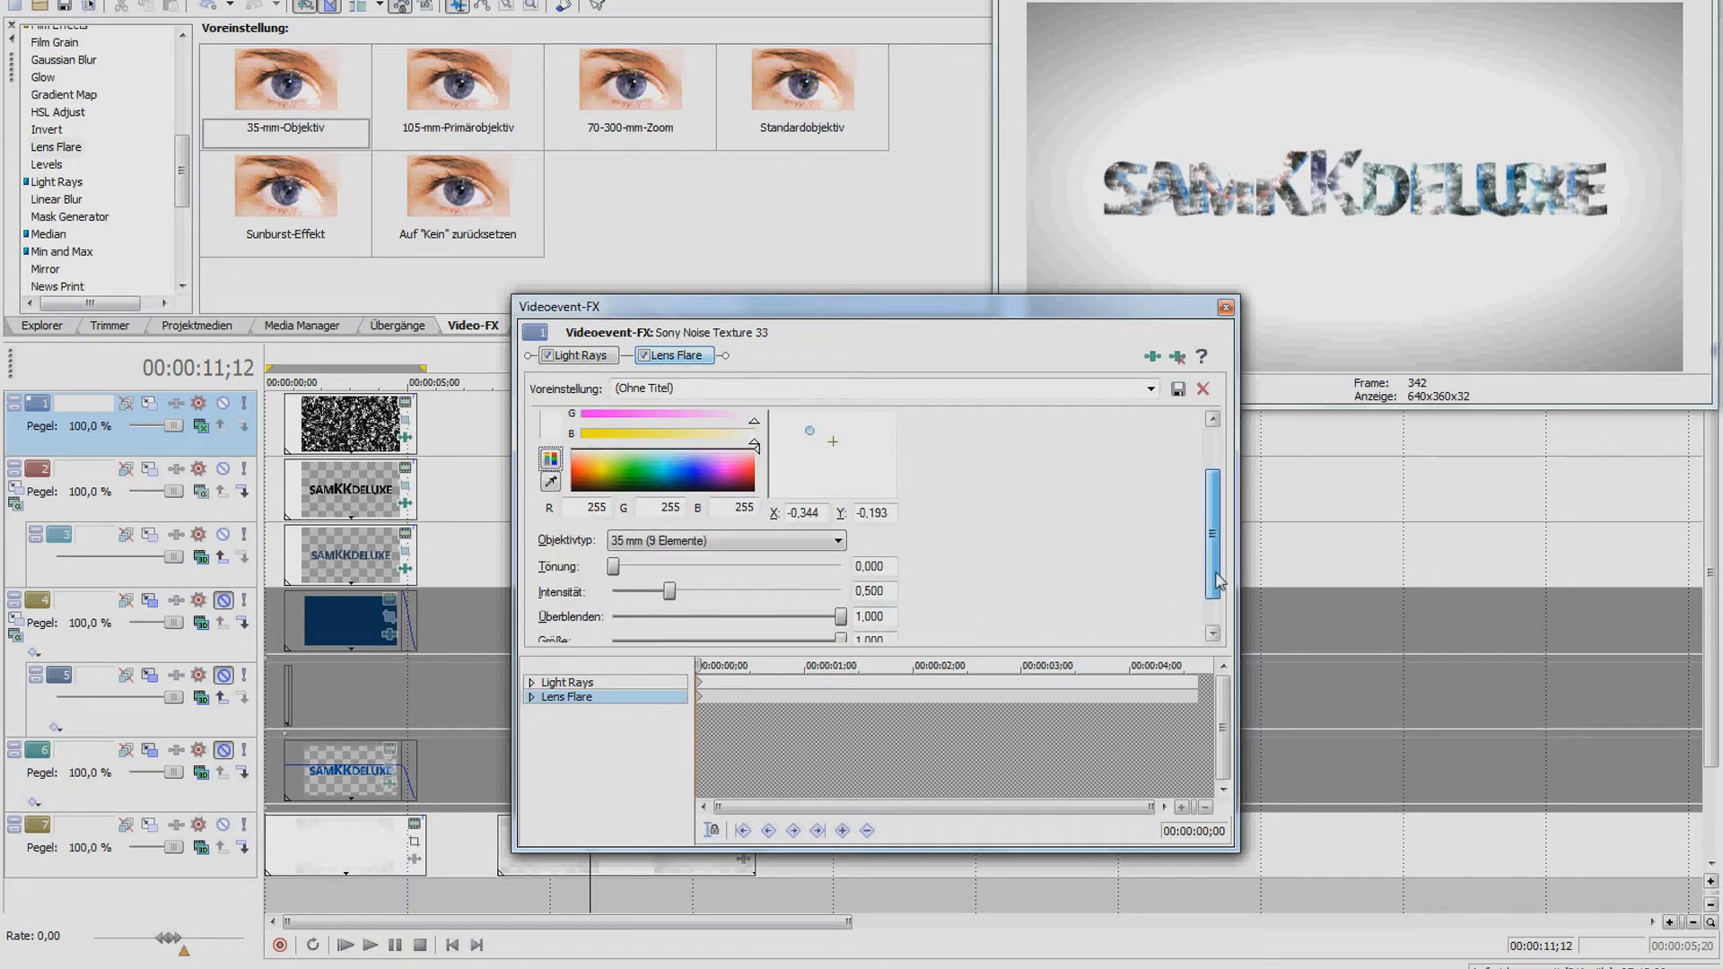
mouse_move(672, 594)
left_mouse_down()
mouse_move(621, 595)
mouse_move(626, 568)
mouse_move(665, 568)
left_mouse_up()
left_click_drag(619, 467, 600, 470)
mouse_move(663, 566)
left_mouse_down()
mouse_move(704, 566)
mouse_move(651, 594)
left_mouse_up()
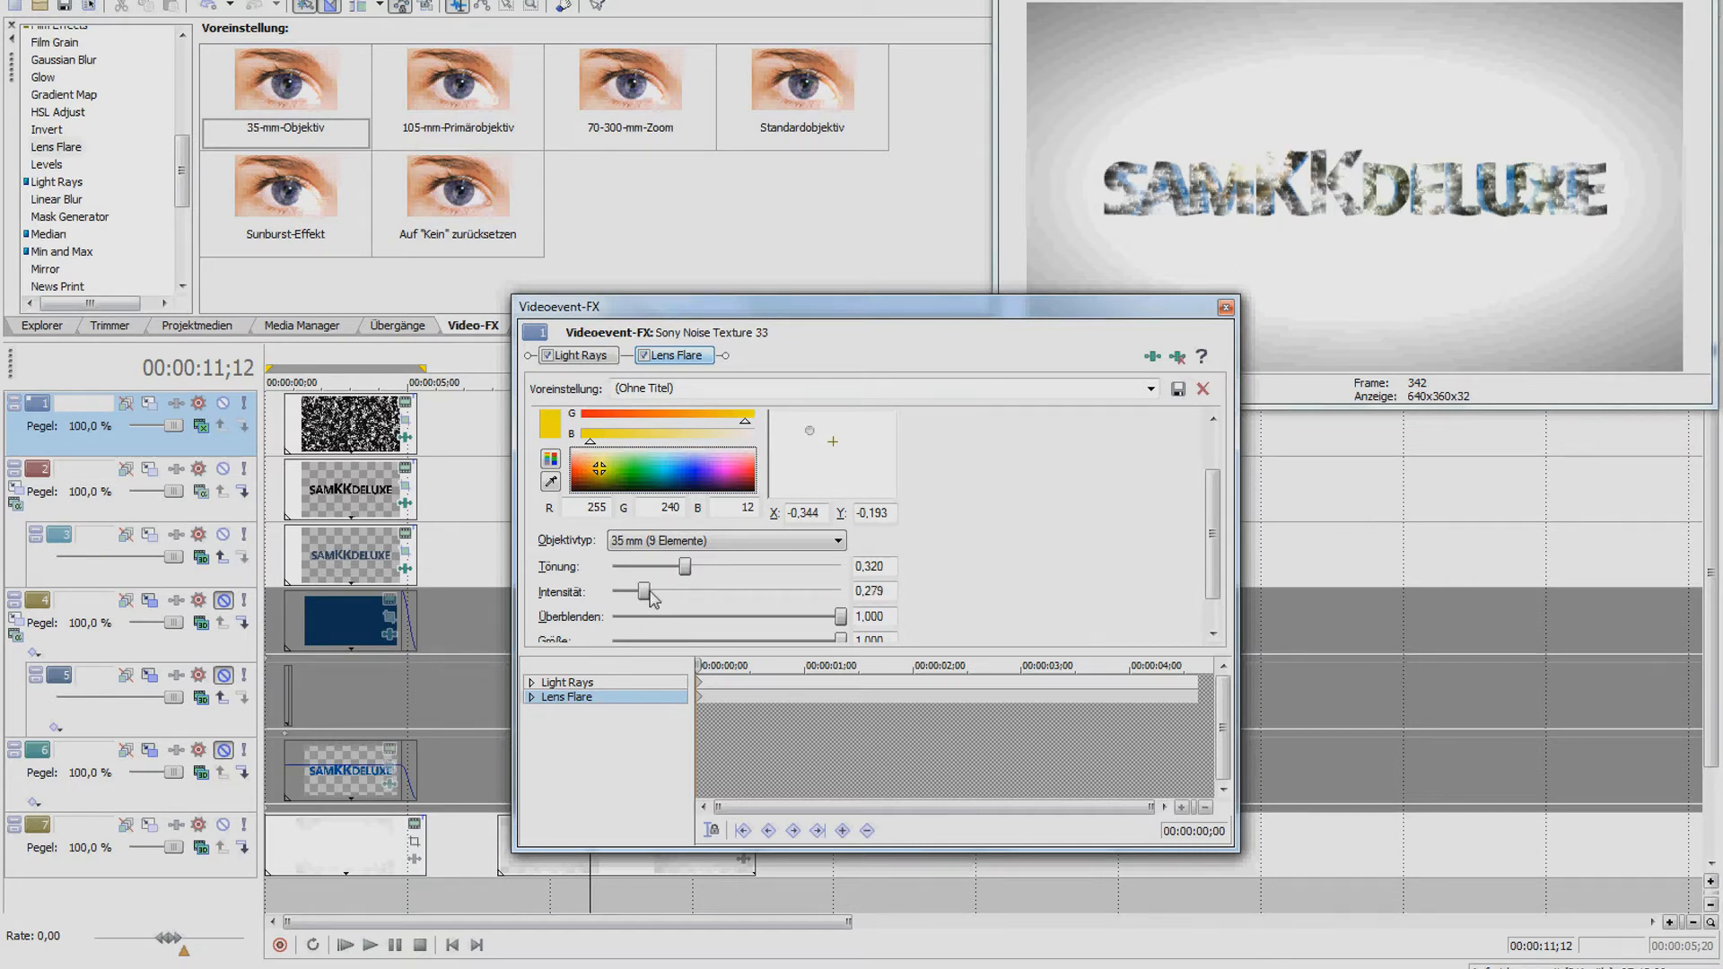
left_click_drag(841, 618, 762, 619)
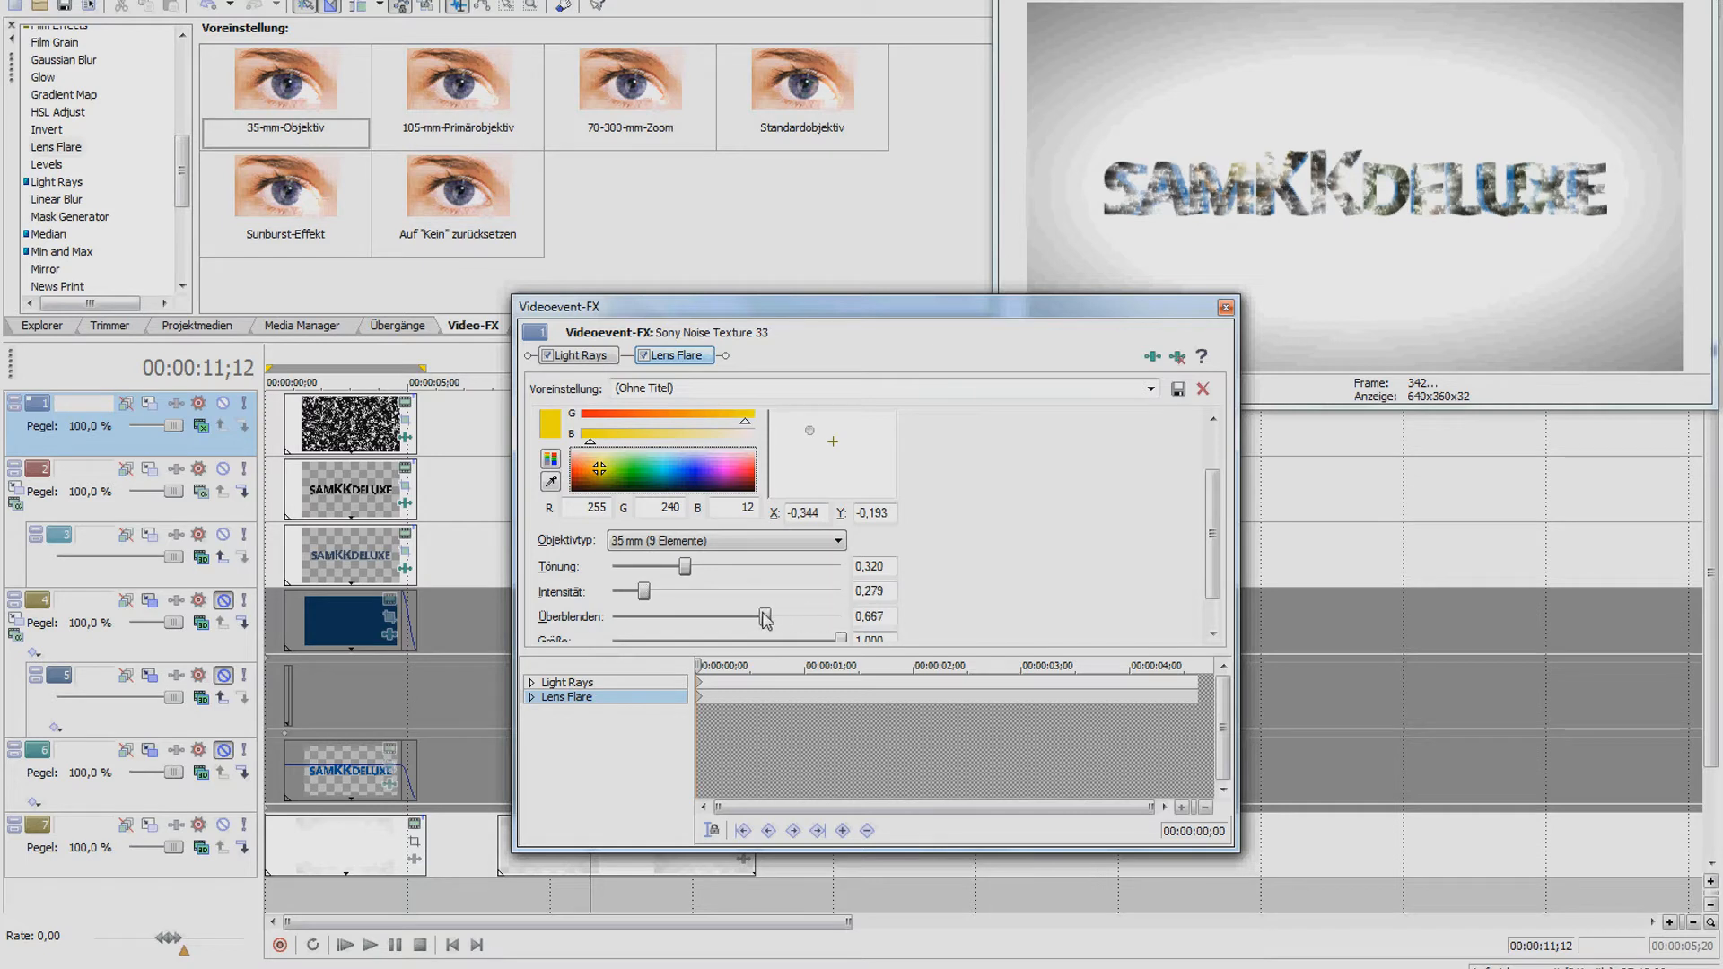
Turn the flare orange and finalise tint 0.523, intensity 0.351 and blend 0.775
left_click_drag(811, 433, 808, 440)
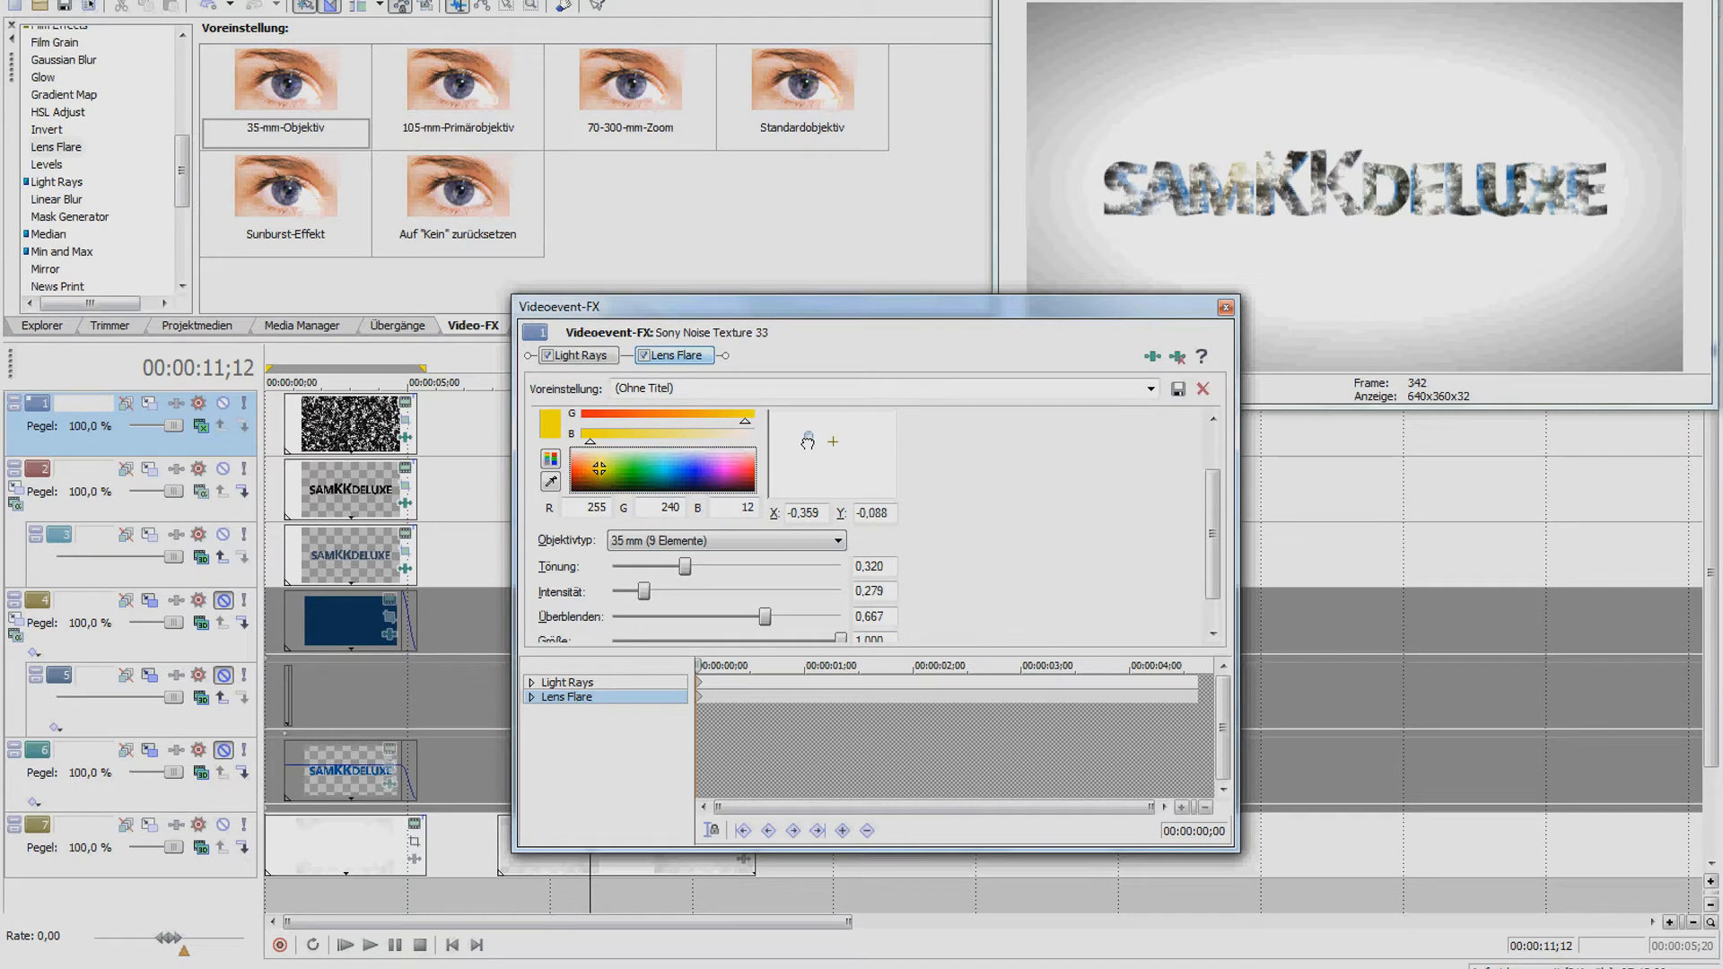
left_click_drag(595, 478, 583, 478)
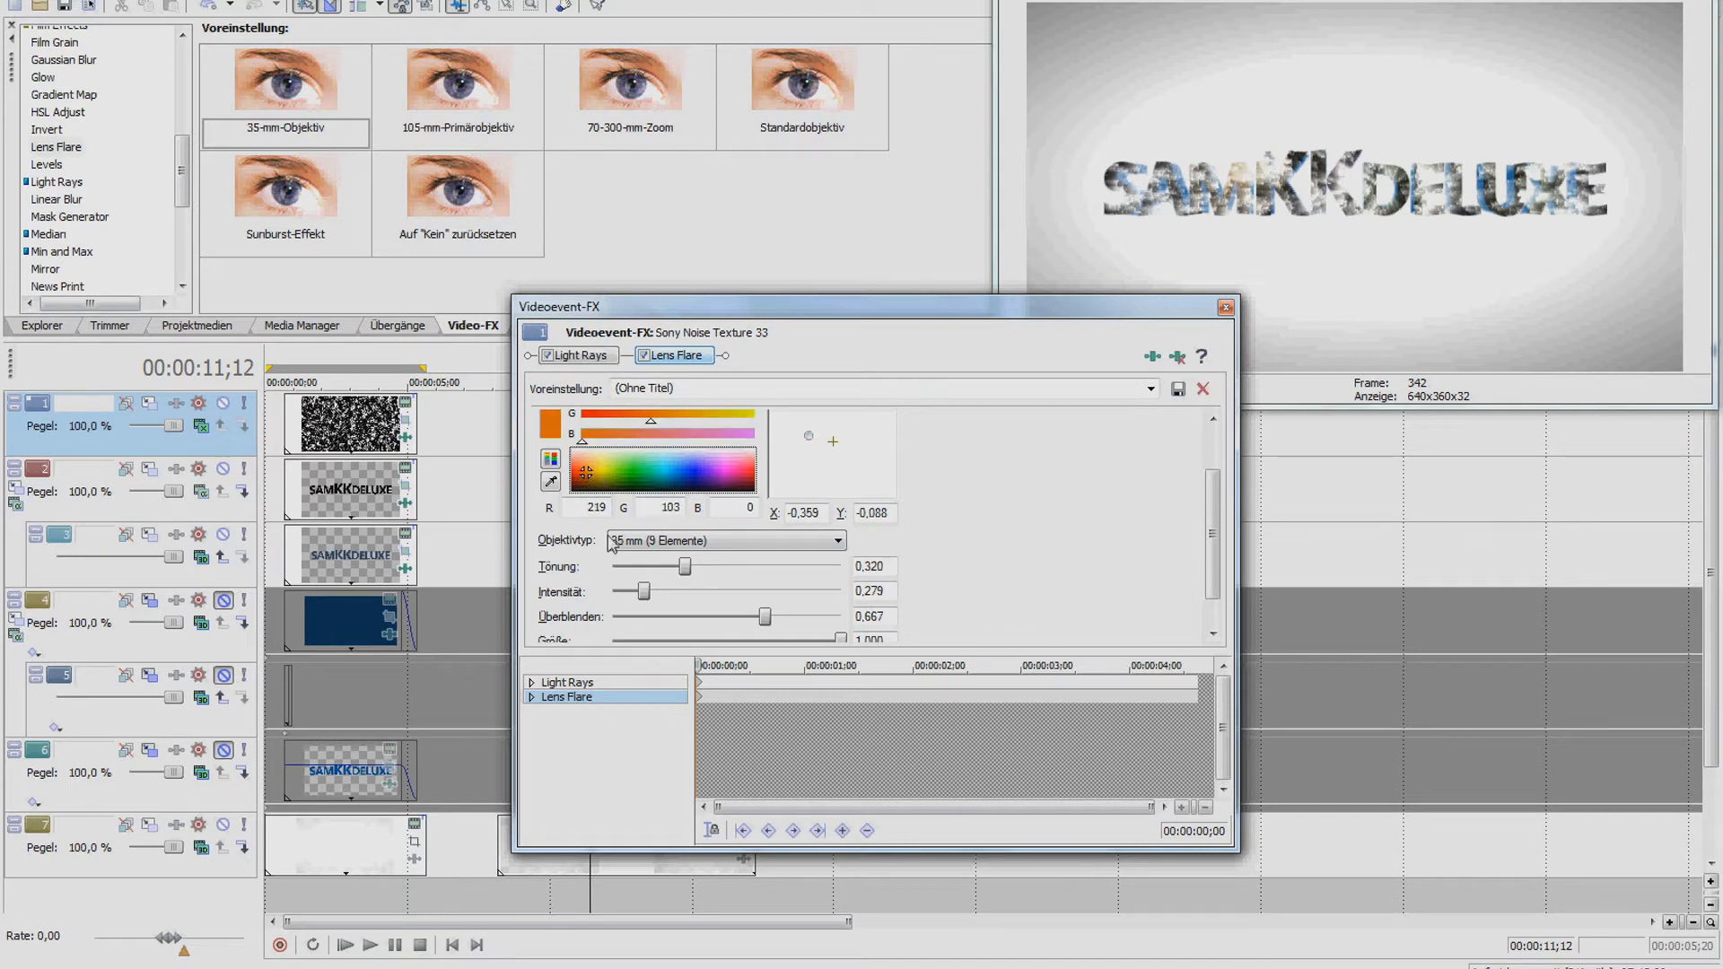
left_click_drag(680, 569, 718, 567)
left_click_drag(643, 592, 656, 597)
left_click_drag(769, 624, 793, 622)
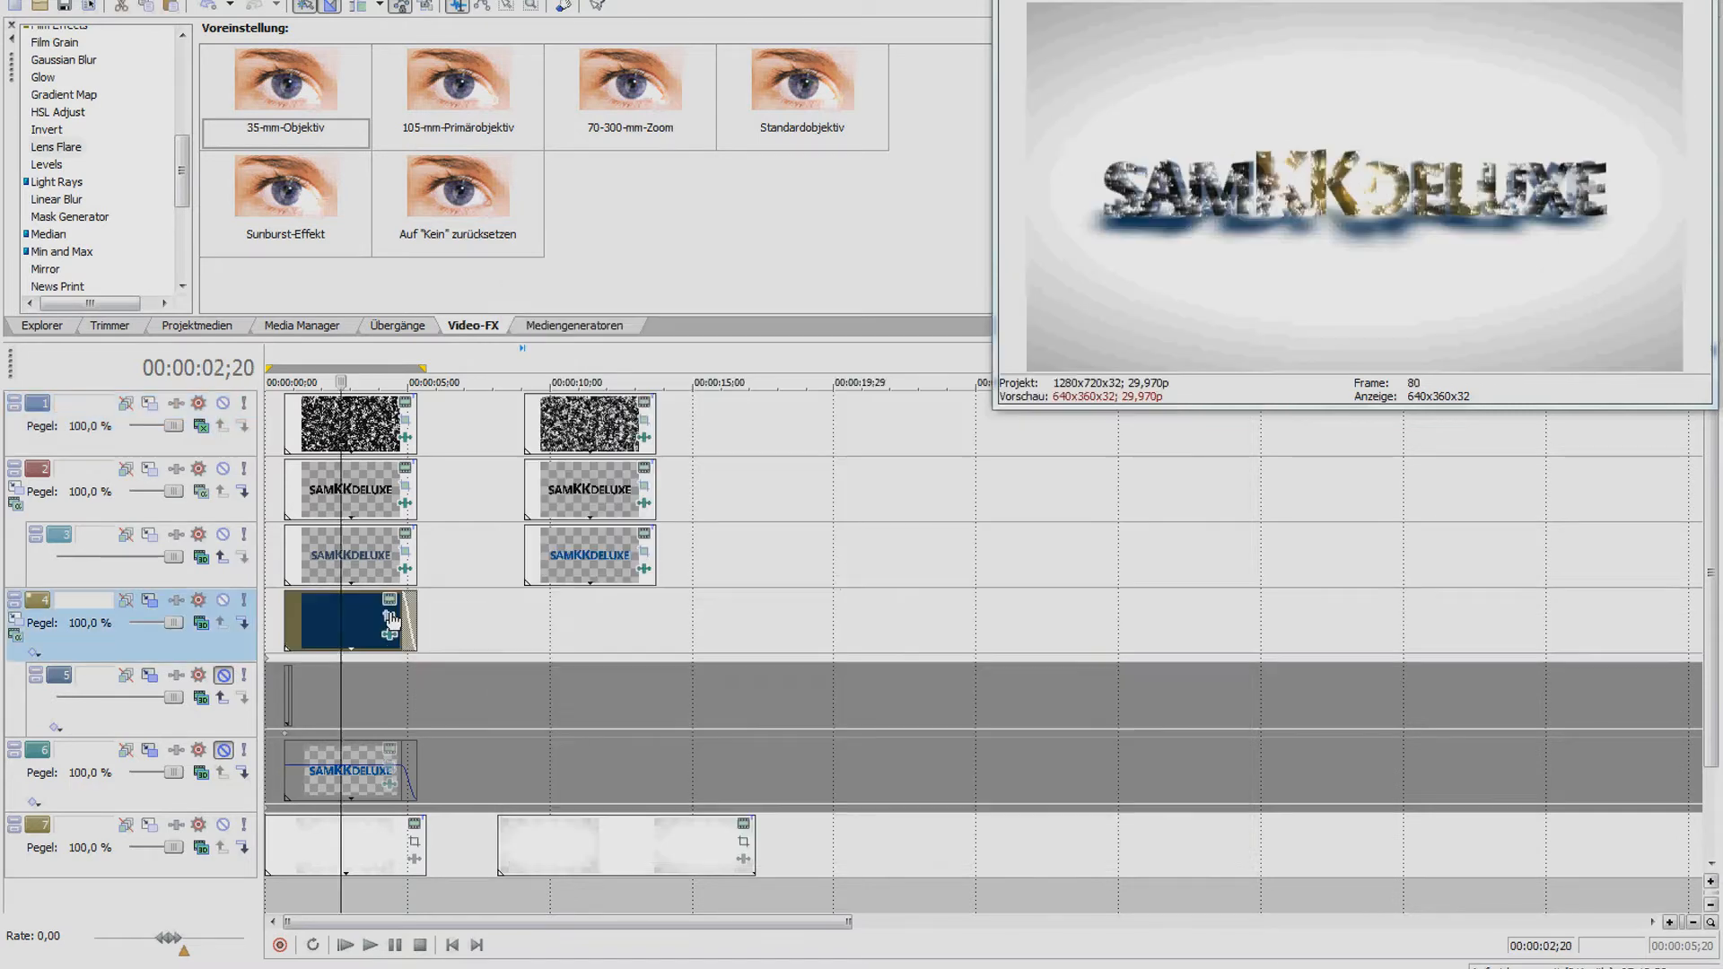
Inspect the existing track 4 clip's colour and effect settings without changing them
left_click(391, 609)
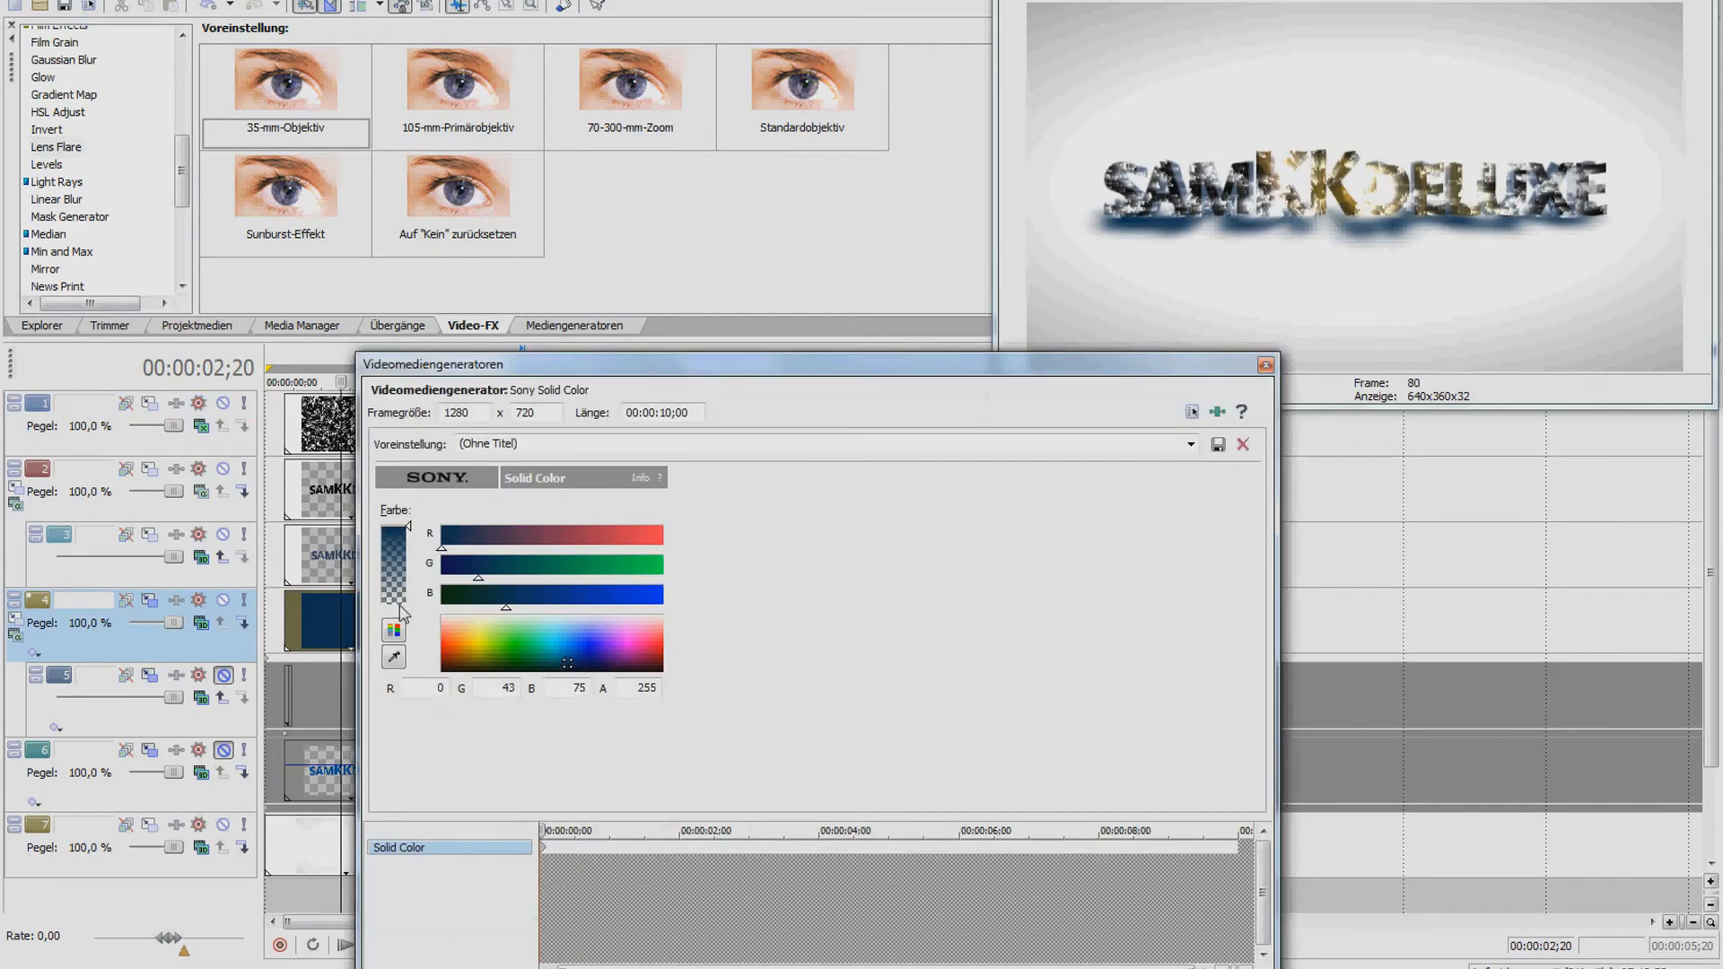
left_click(1266, 365)
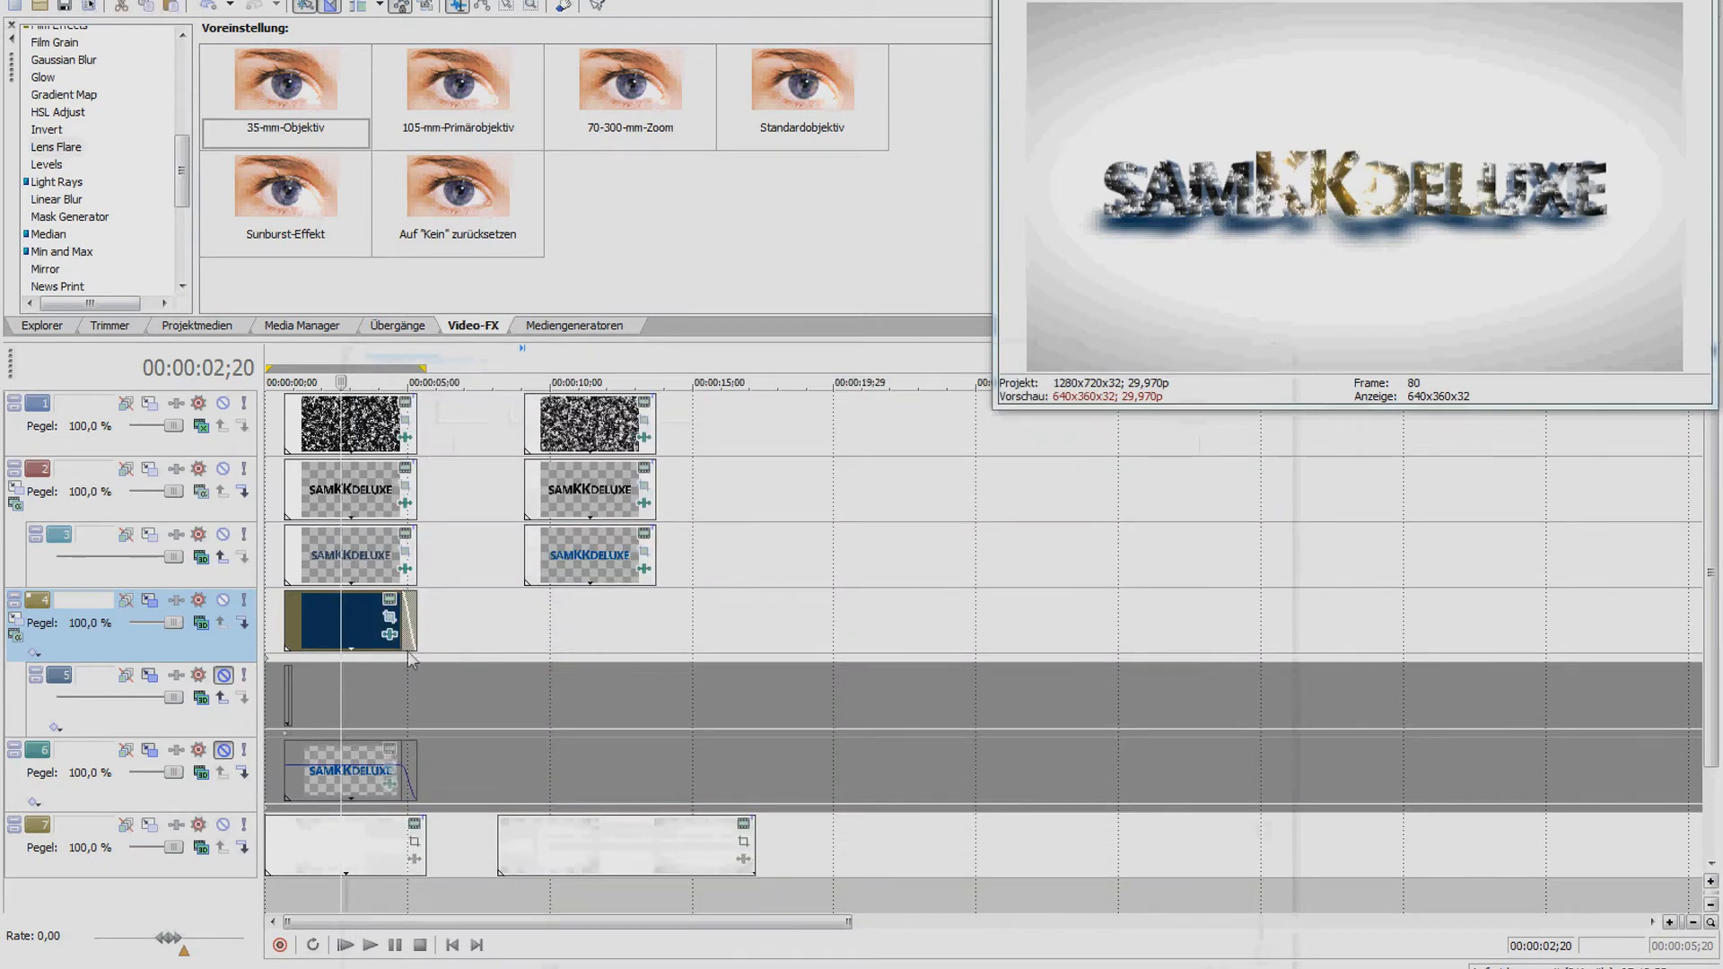
left_click(389, 634)
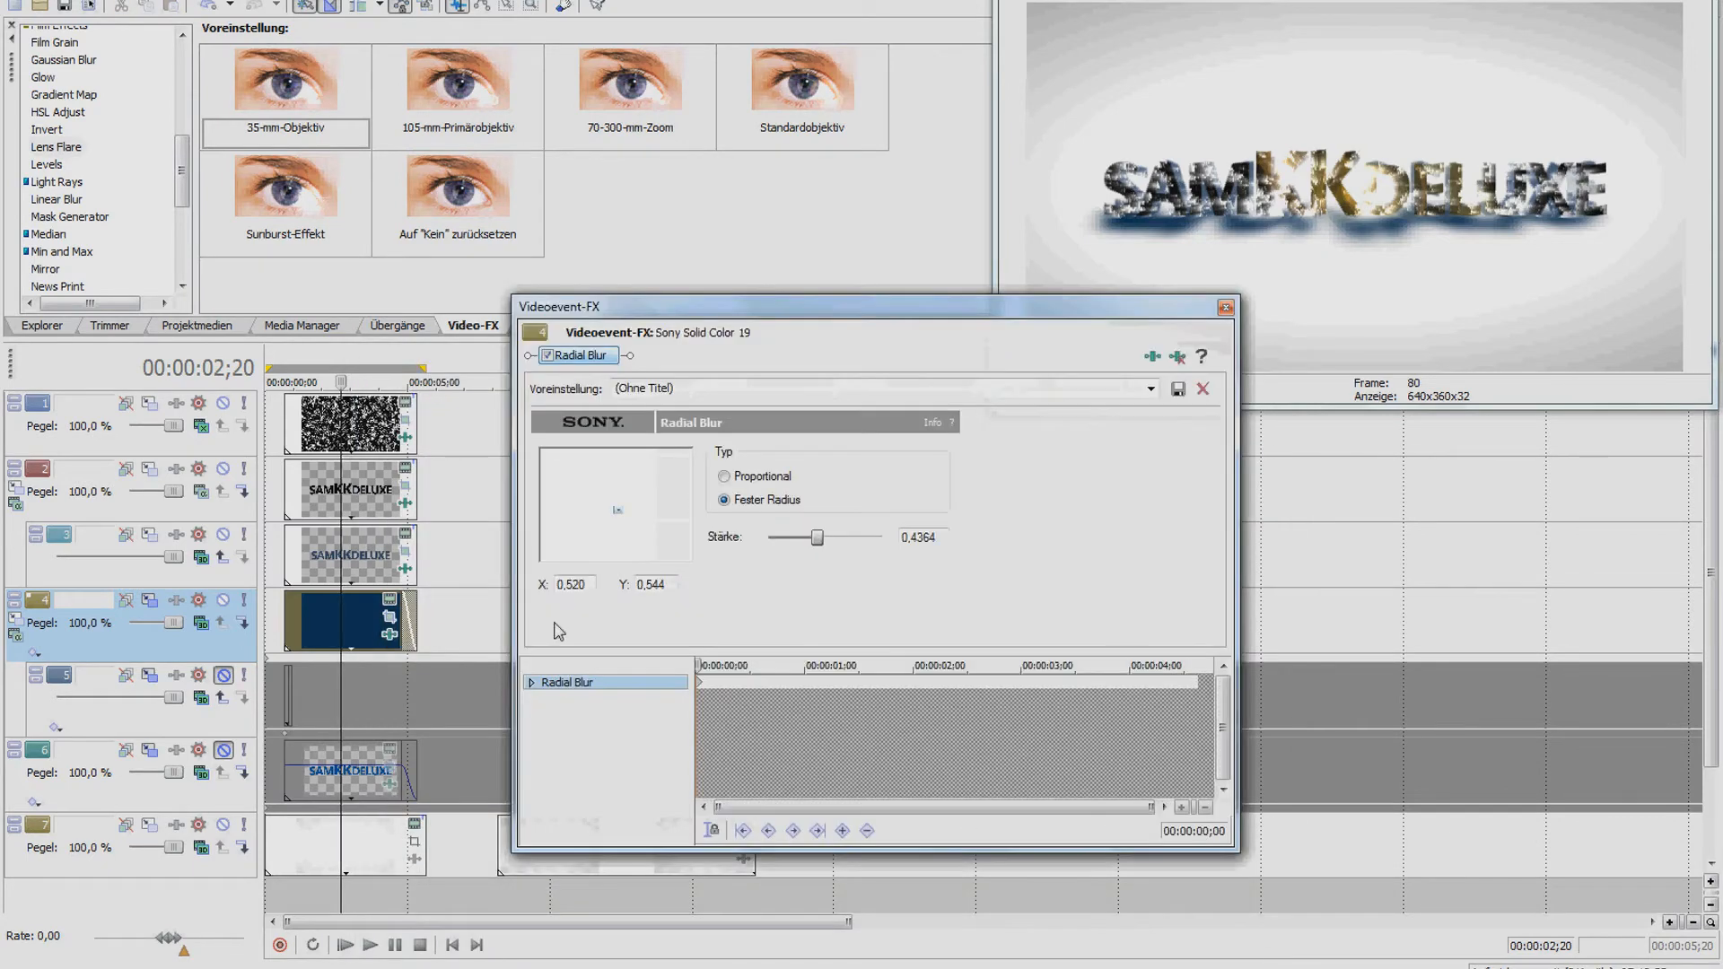
left_click(1225, 308)
Drag the Solid Color 'Blau' preset onto track 4 and darken it to blue 109
left_click(564, 325)
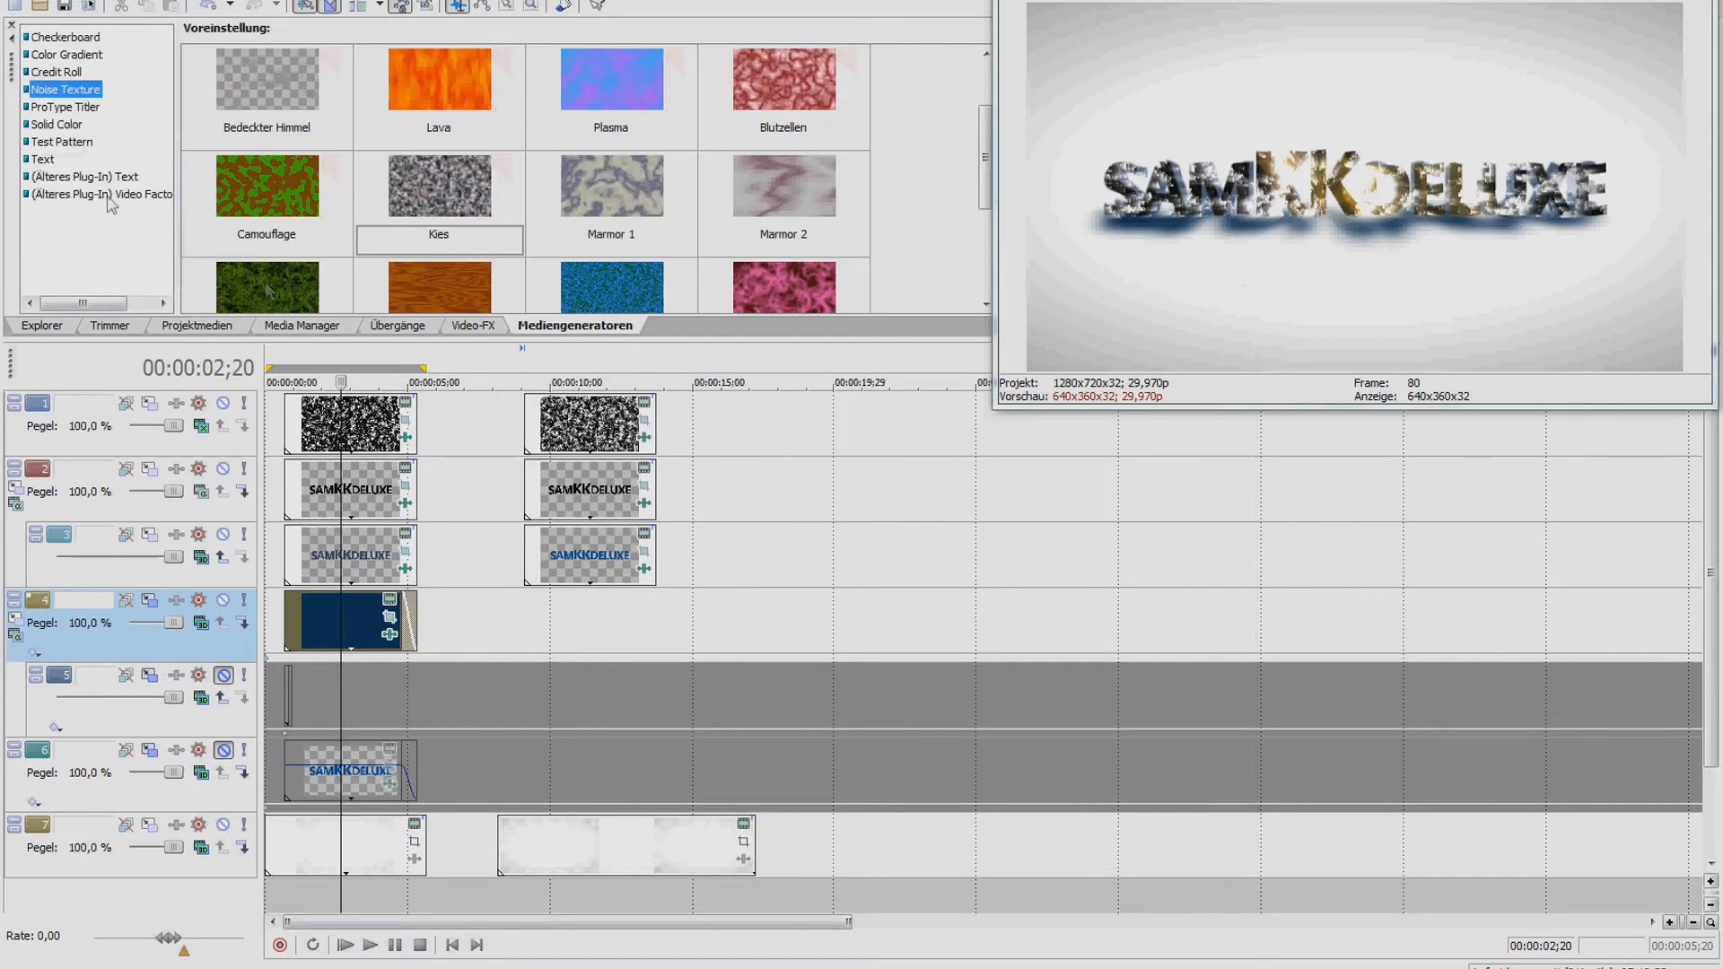
left_click(60, 126)
left_click_drag(249, 187, 542, 603)
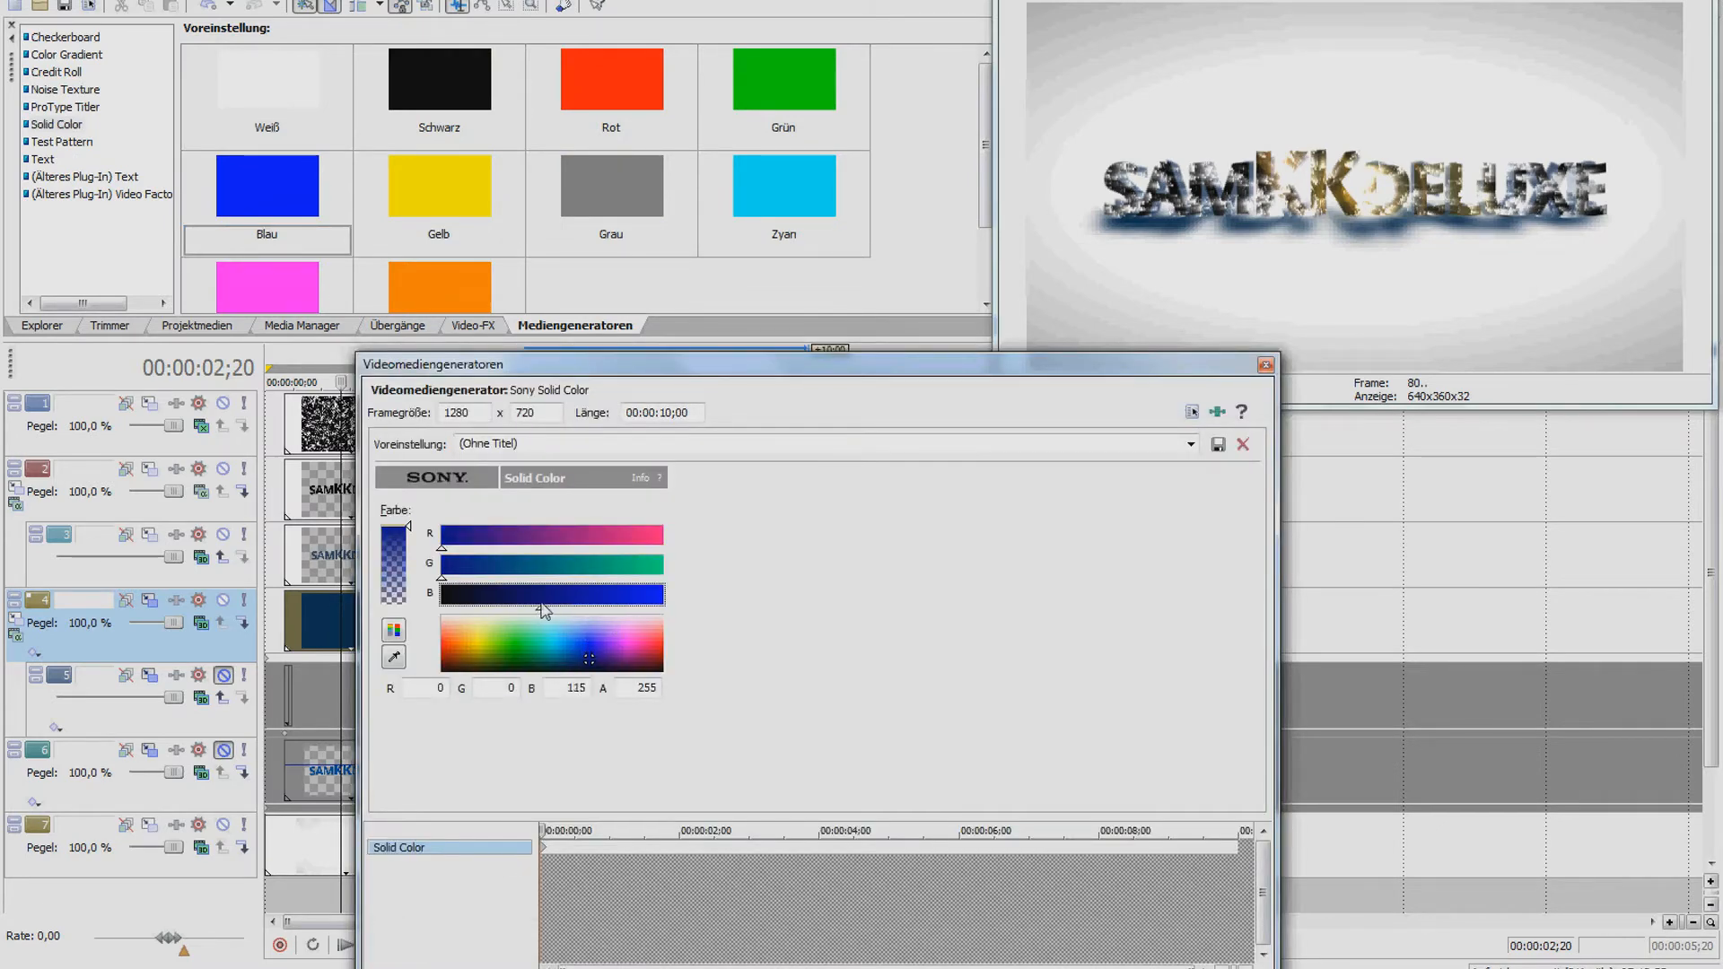
left_click_drag(582, 360, 780, 377)
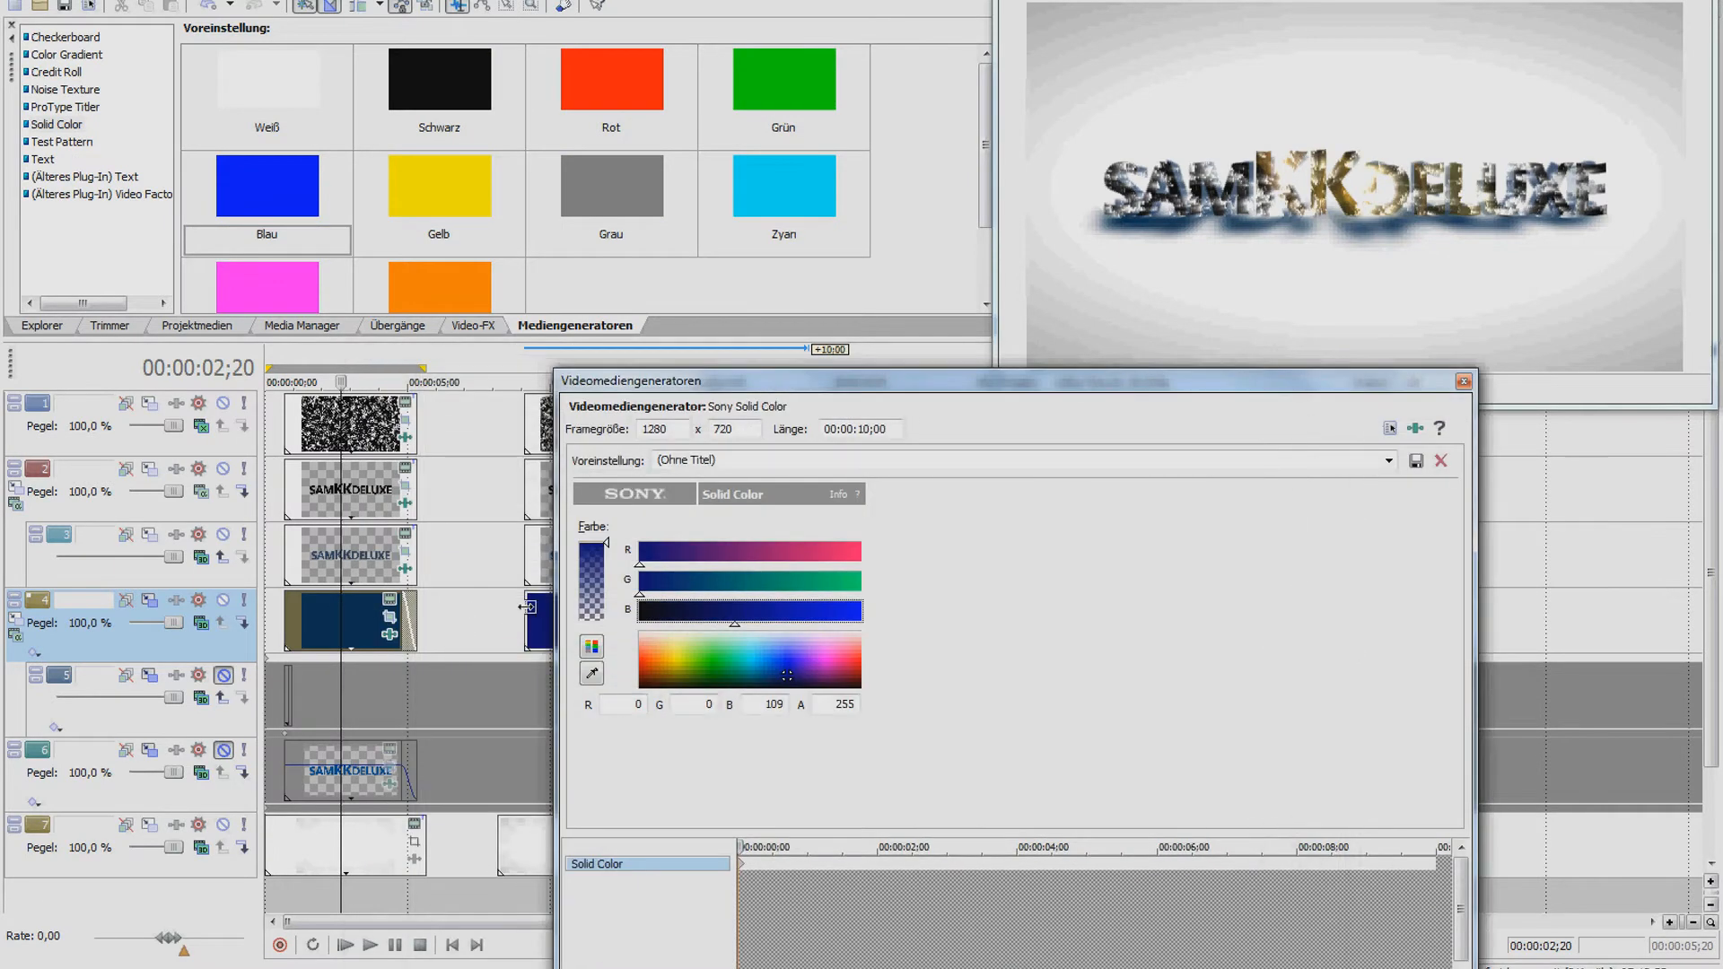
left_click(534, 617)
left_click(1464, 380)
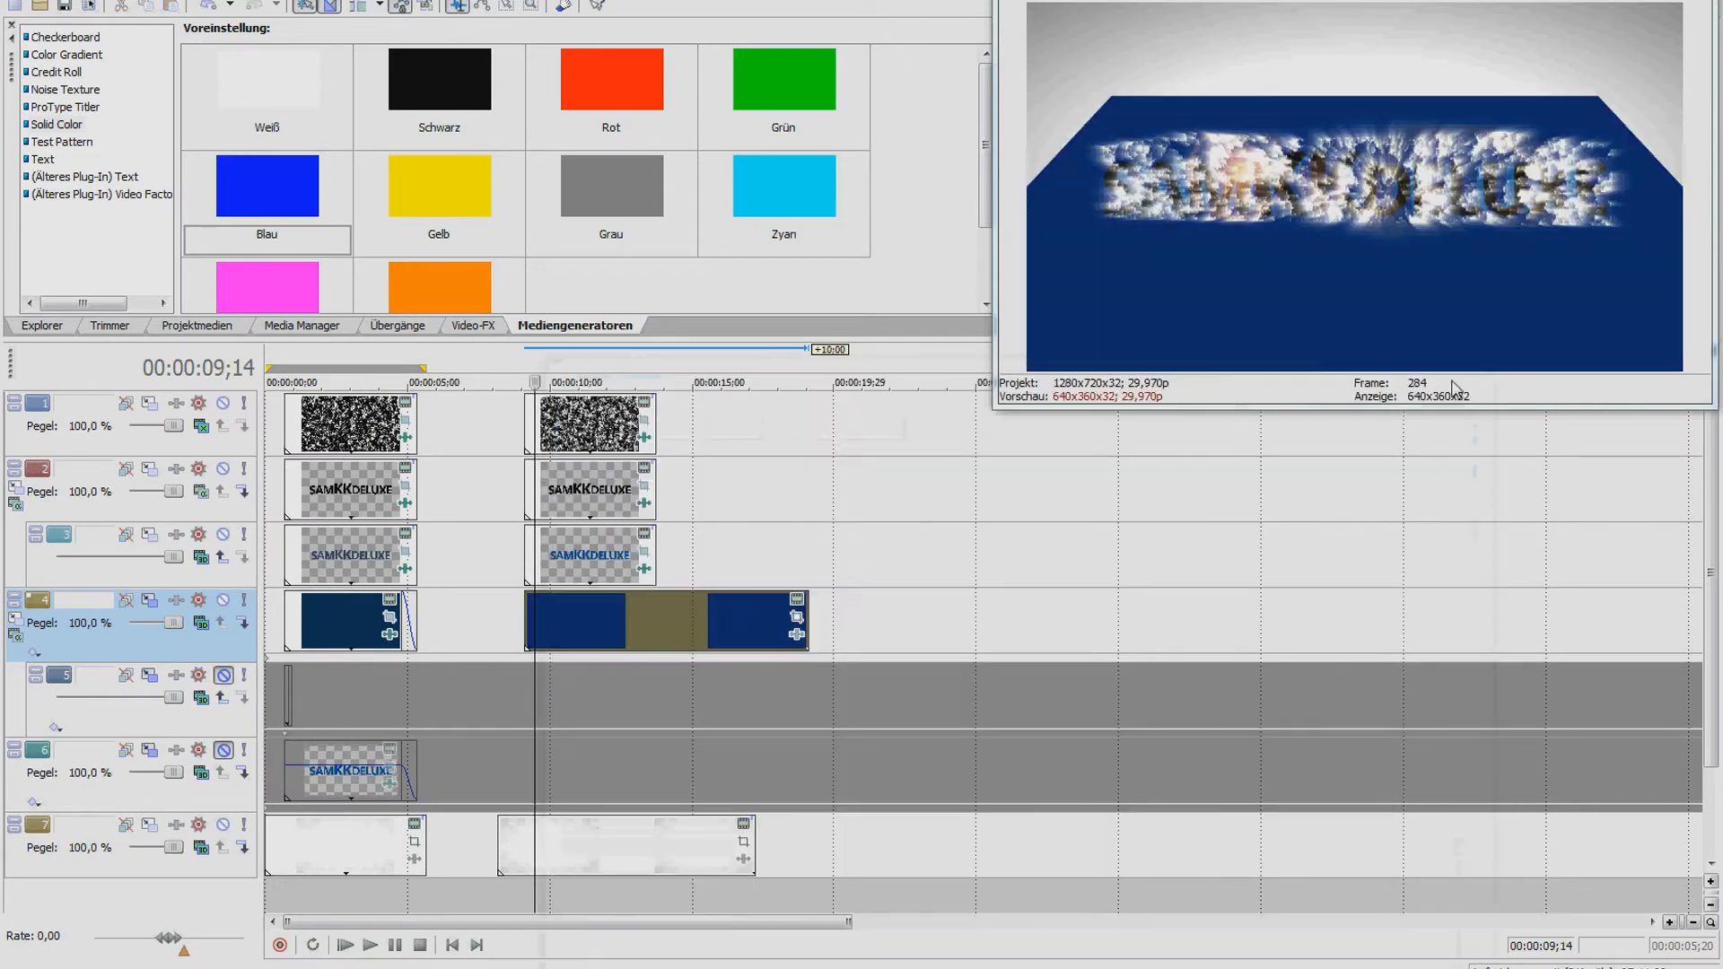
Enable masking on the blue clip in Pan/Crop and trace the wavy upper edge of the band
left_click(798, 615)
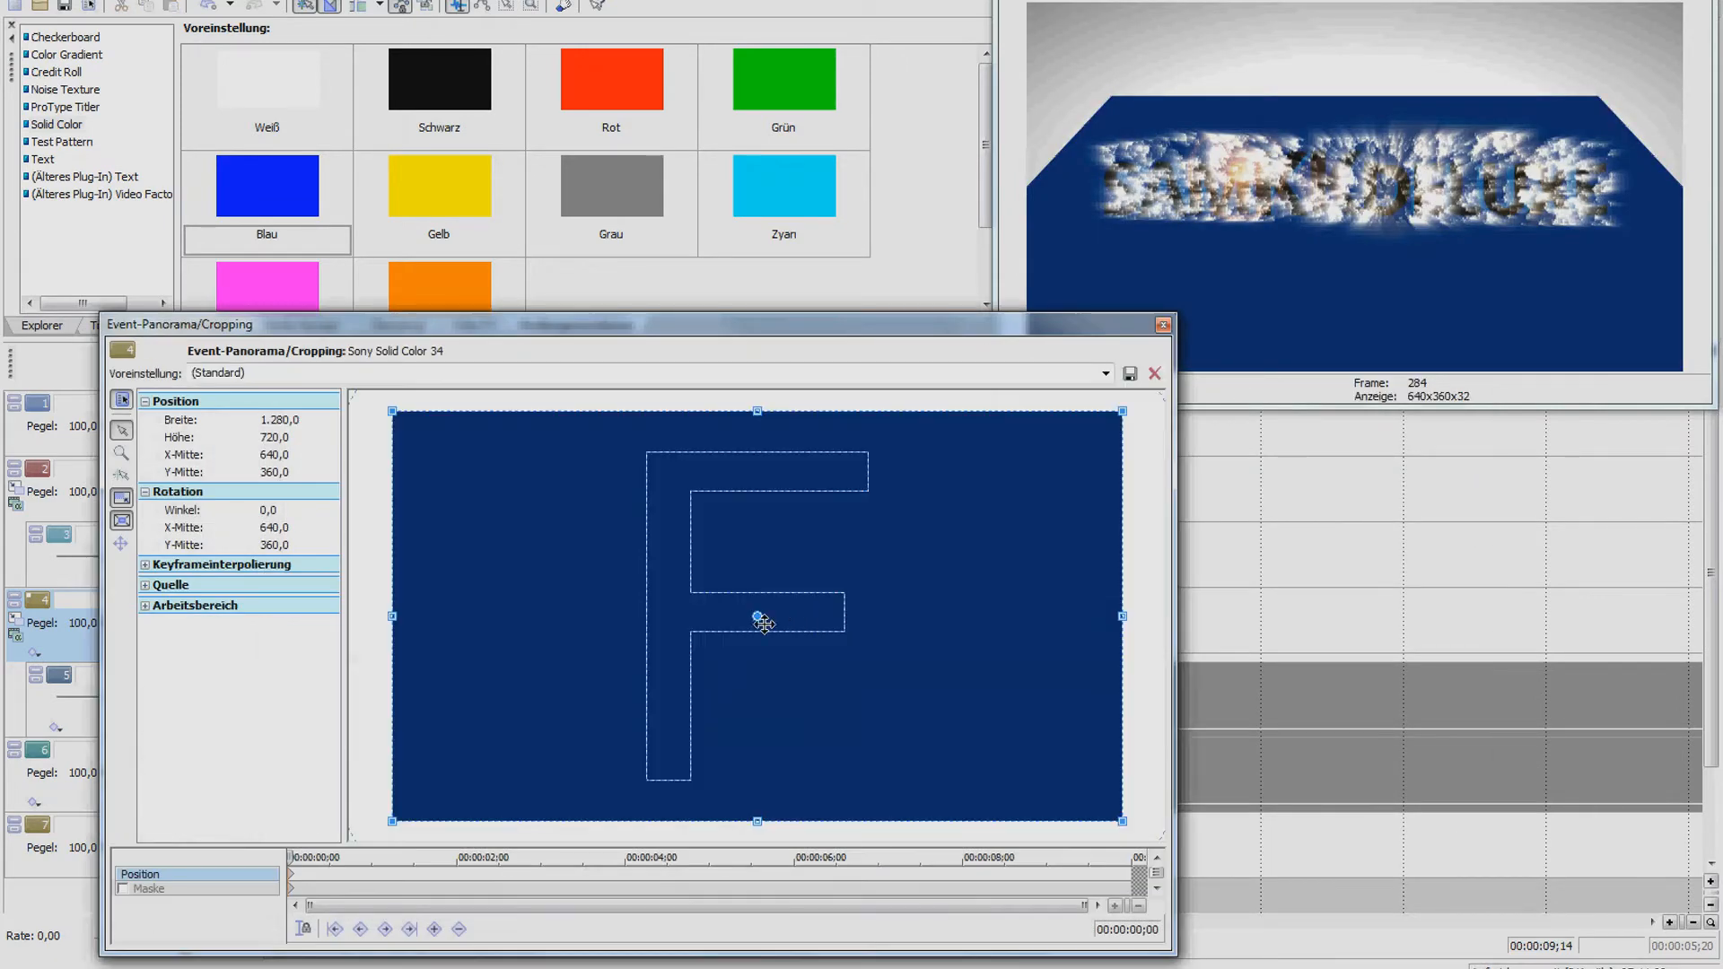
left_click(124, 888)
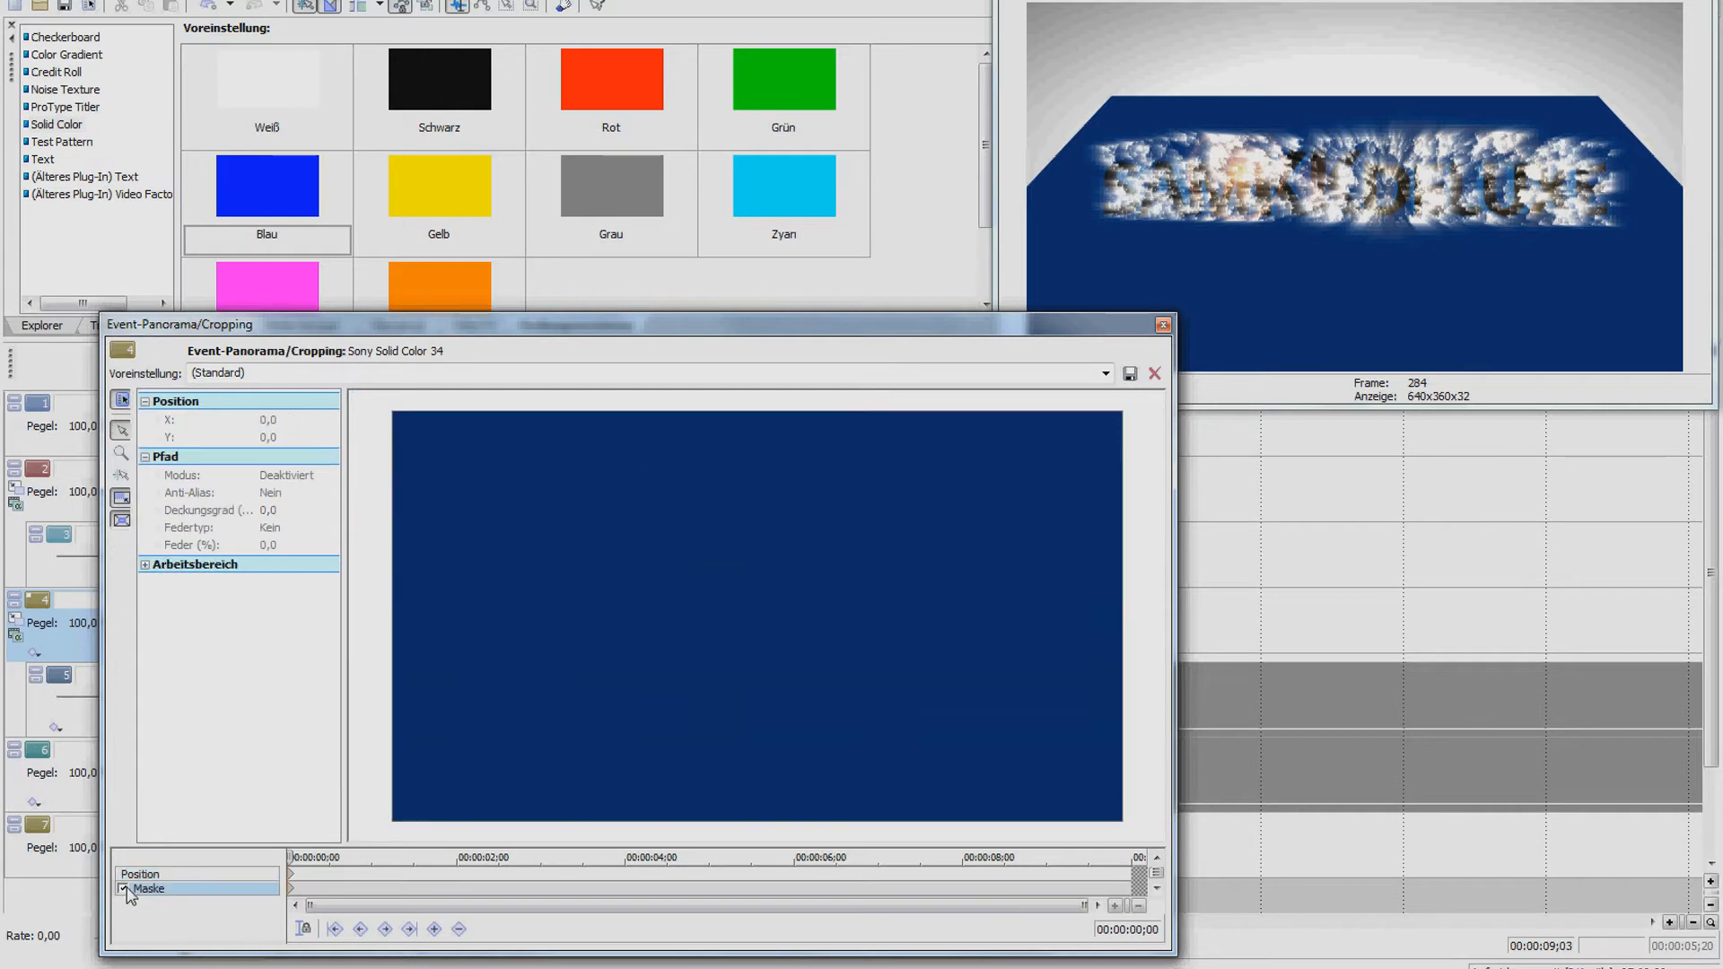
left_click(534, 643)
left_click(543, 620)
left_click(621, 619)
left_click(647, 638)
left_click(710, 640)
left_click(711, 623)
left_click(705, 608)
left_click(748, 599)
left_click(786, 613)
left_click(787, 627)
left_click(819, 629)
left_click(843, 623)
left_click(845, 606)
left_click(880, 605)
left_click(920, 613)
left_click(964, 627)
Trace the mask's right end and wavy lower edge back to the start to close the band
left_click(972, 647)
left_click(965, 665)
left_click(931, 663)
left_click(922, 647)
left_click(905, 645)
left_click(903, 680)
left_click(857, 670)
left_click(860, 656)
left_click(826, 655)
left_click(771, 643)
left_click(755, 661)
left_click(761, 687)
left_click(732, 696)
left_click_drag(713, 668, 699, 658)
left_click(675, 670)
left_click(661, 689)
left_click(613, 680)
left_click(600, 664)
left_click(571, 676)
left_click(534, 643)
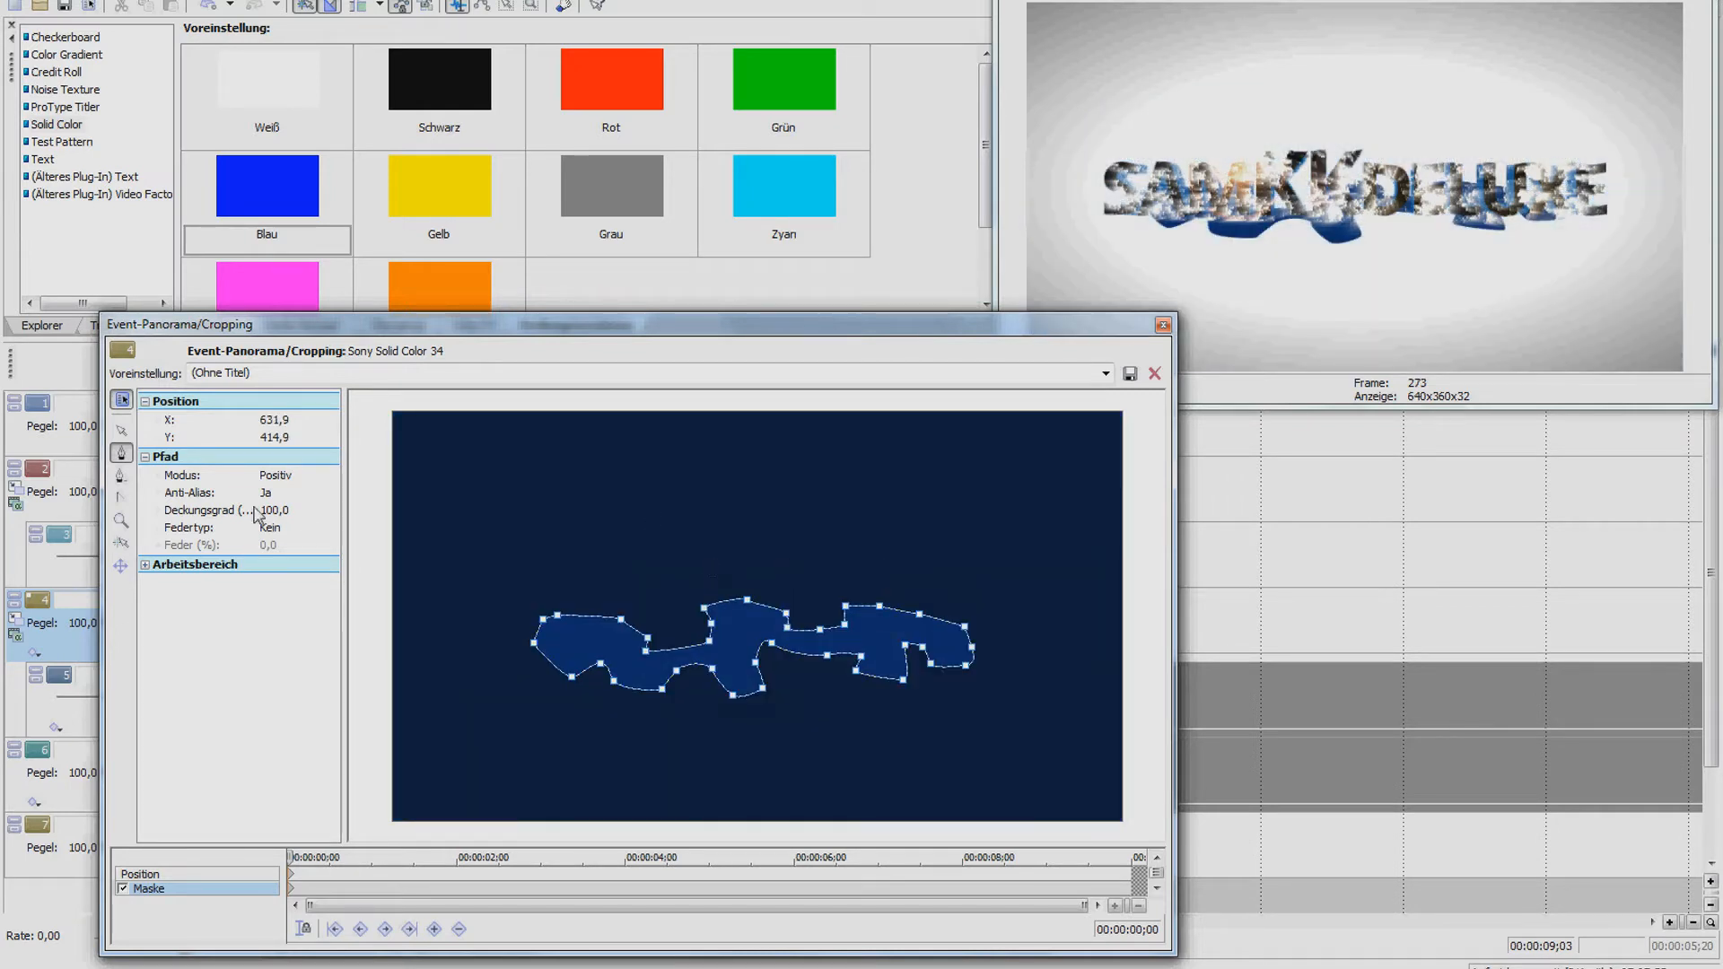
Set the mask Federtyp to Beides with a 6.4% feather
left_click(296, 527)
left_click(330, 527)
left_click(278, 568)
left_click(287, 545)
left_click(330, 545)
left_click_drag(279, 562, 278, 562)
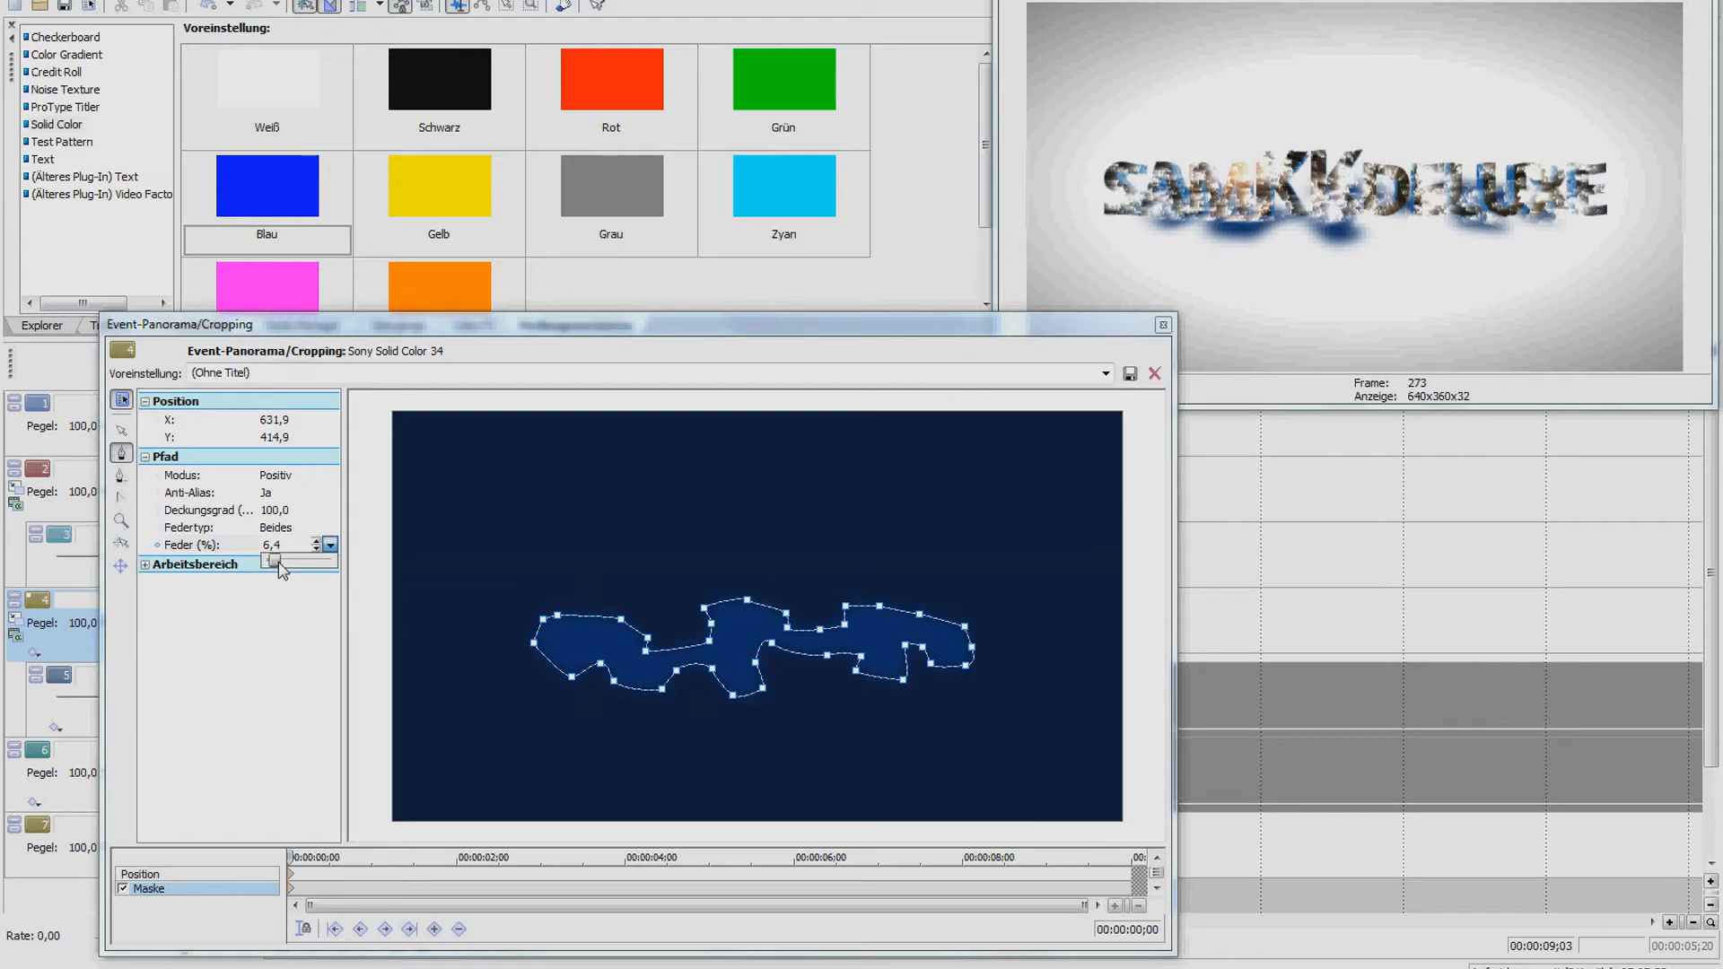
Shift the blue clip's frame upward and nudge the whole mask slightly up-left
left_click(139, 875)
left_click_drag(588, 693, 584, 680)
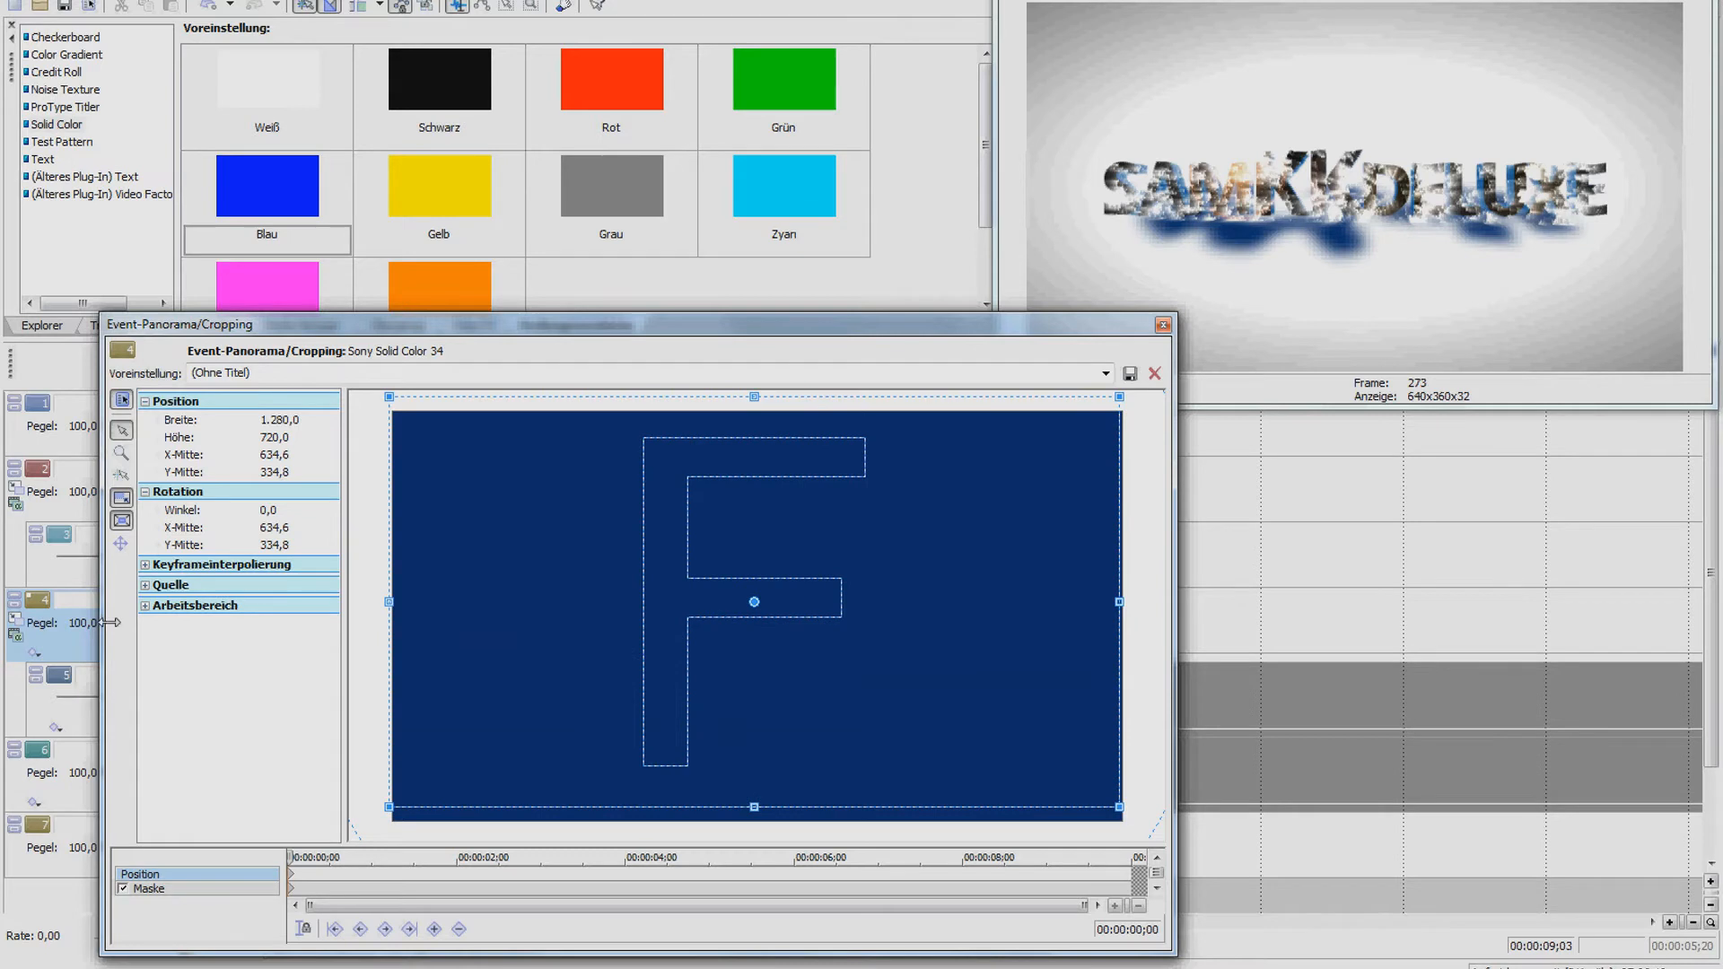
left_click(193, 891)
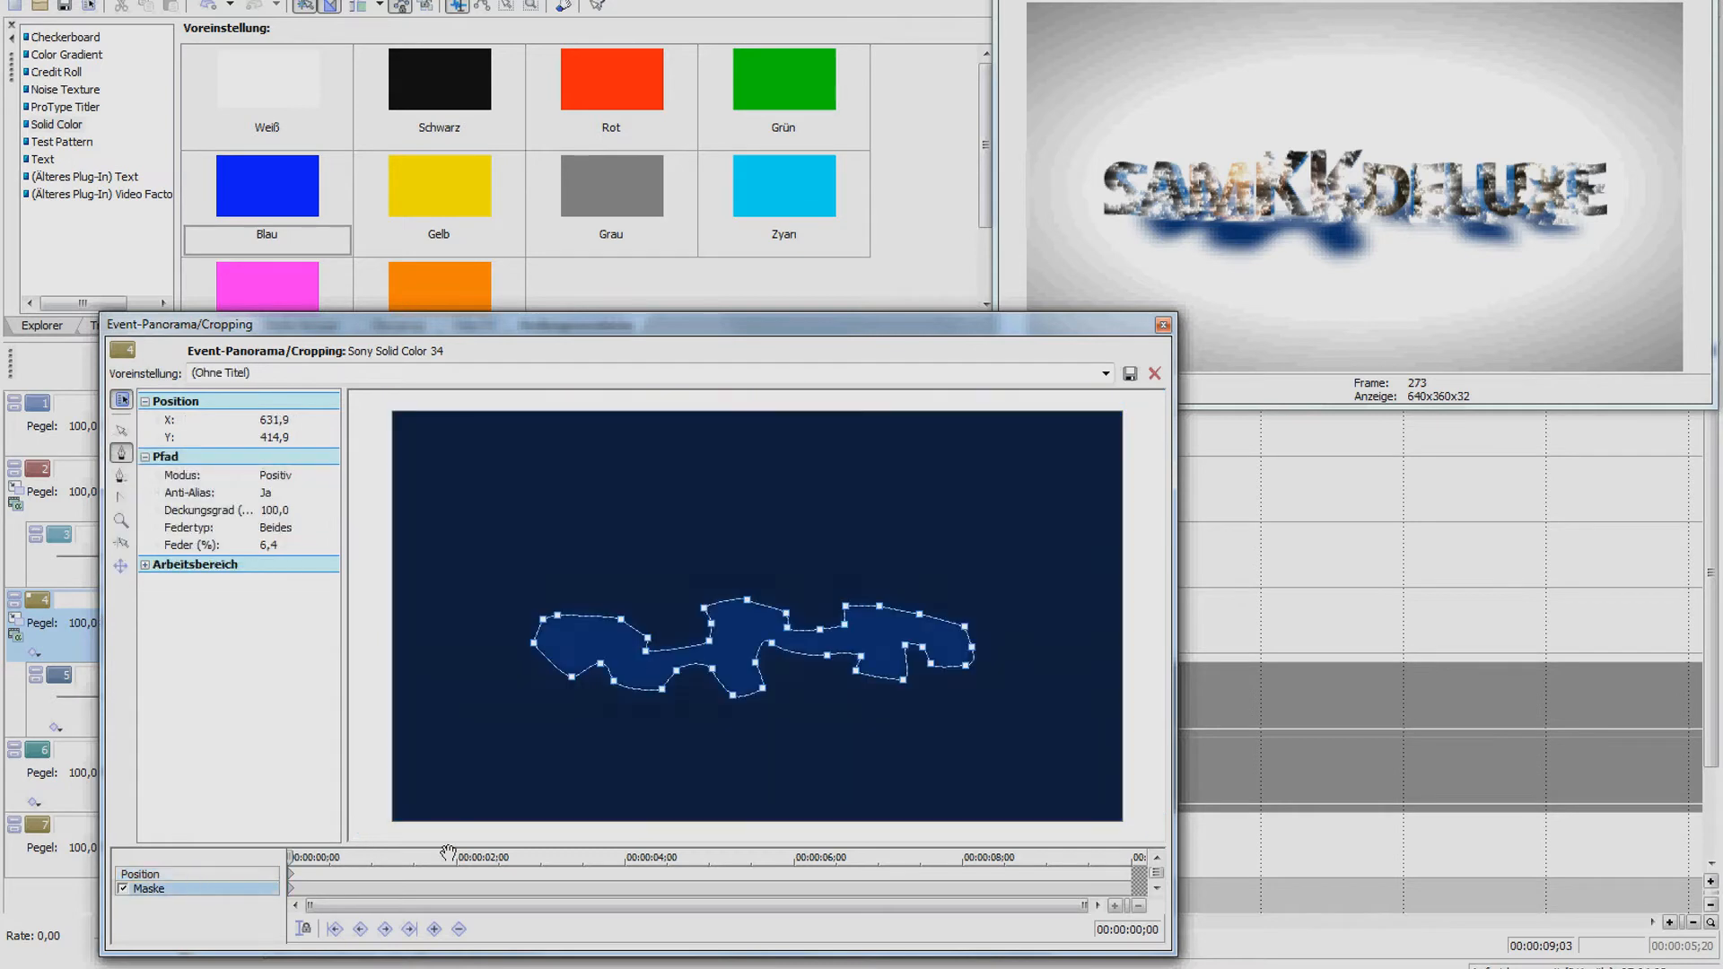
left_click(121, 430)
double_click(534, 644)
left_click_drag(535, 647, 531, 644)
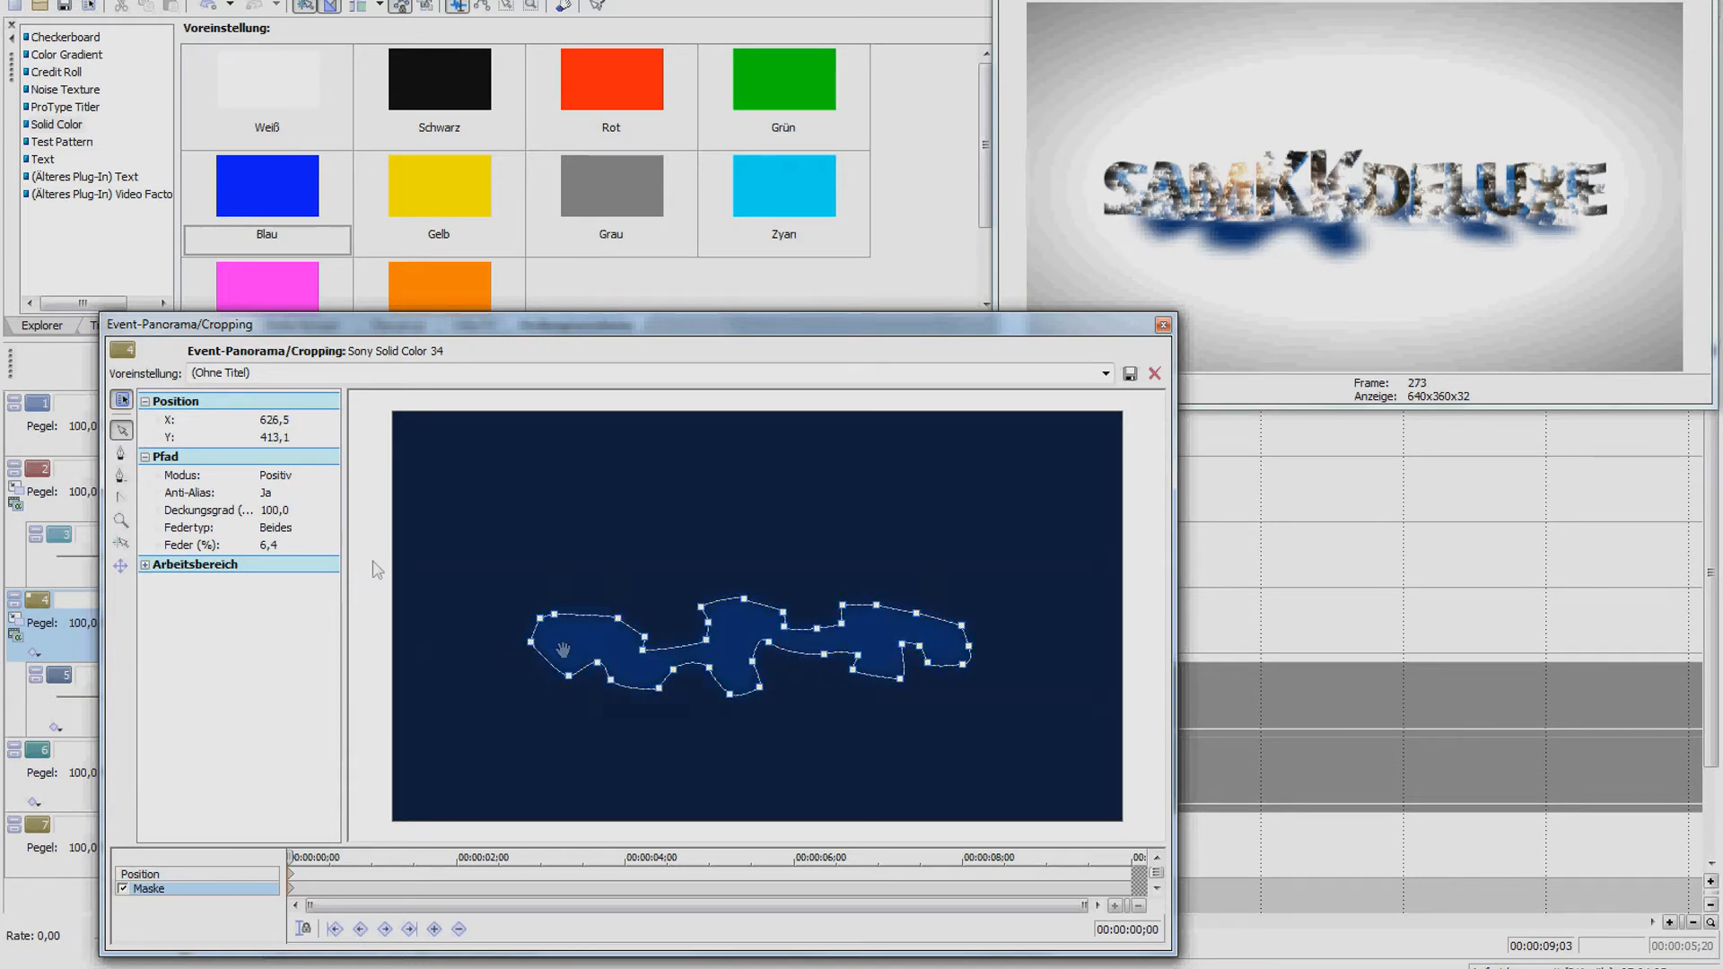
Refine mask points, stretching the left and right tips outward and lifting lower points, then close Pan/Crop
double_click(535, 647)
right_click(532, 646)
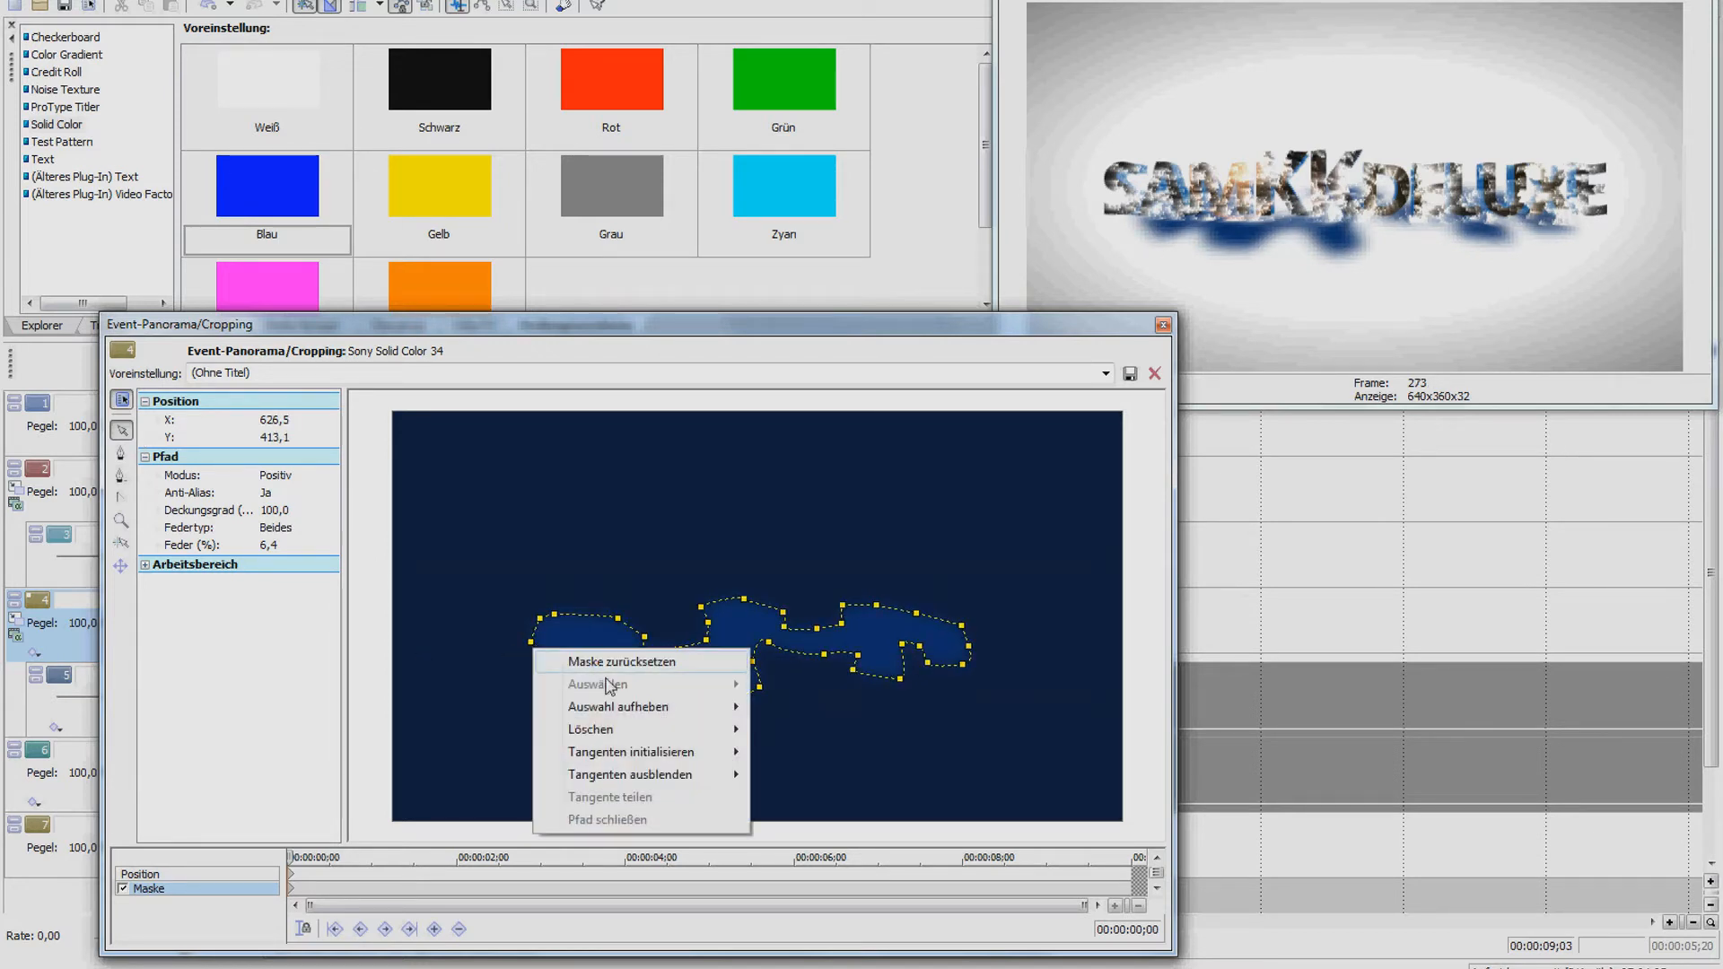
mouse_move(712, 716)
left_click(815, 774)
left_click(531, 643)
left_click_drag(520, 656, 487, 651)
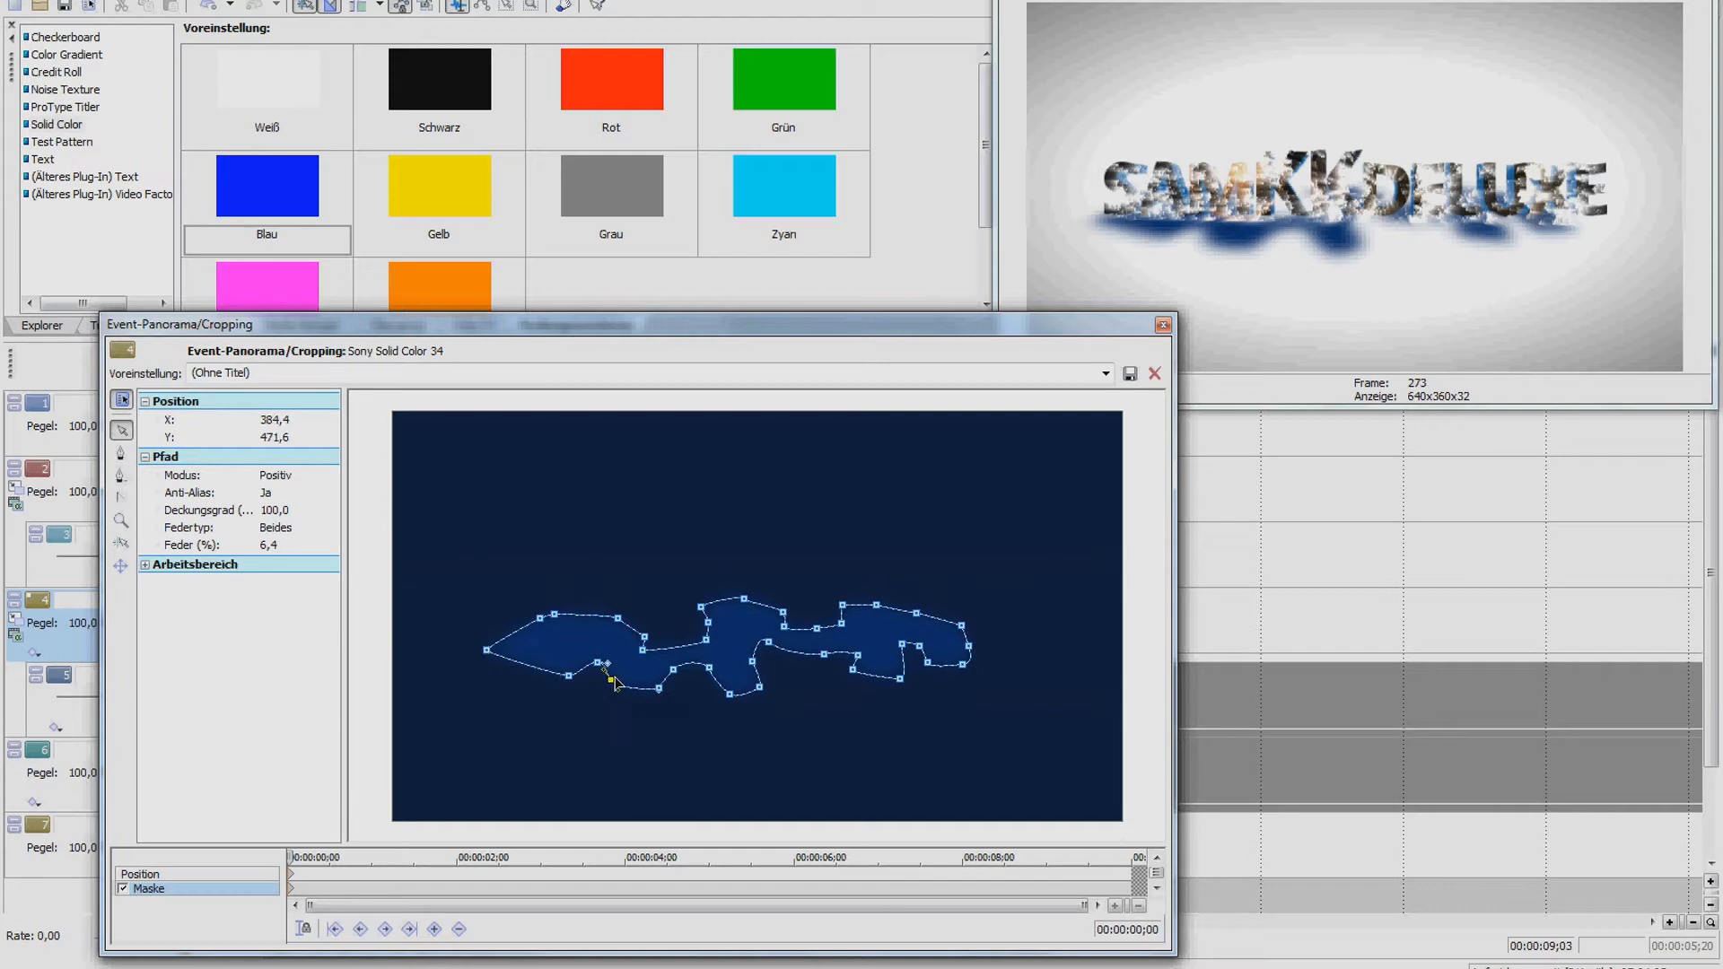
left_click_drag(619, 678, 621, 674)
mouse_move(729, 694)
left_mouse_down()
mouse_move(730, 667)
mouse_move(733, 680)
left_mouse_up()
left_click(673, 669)
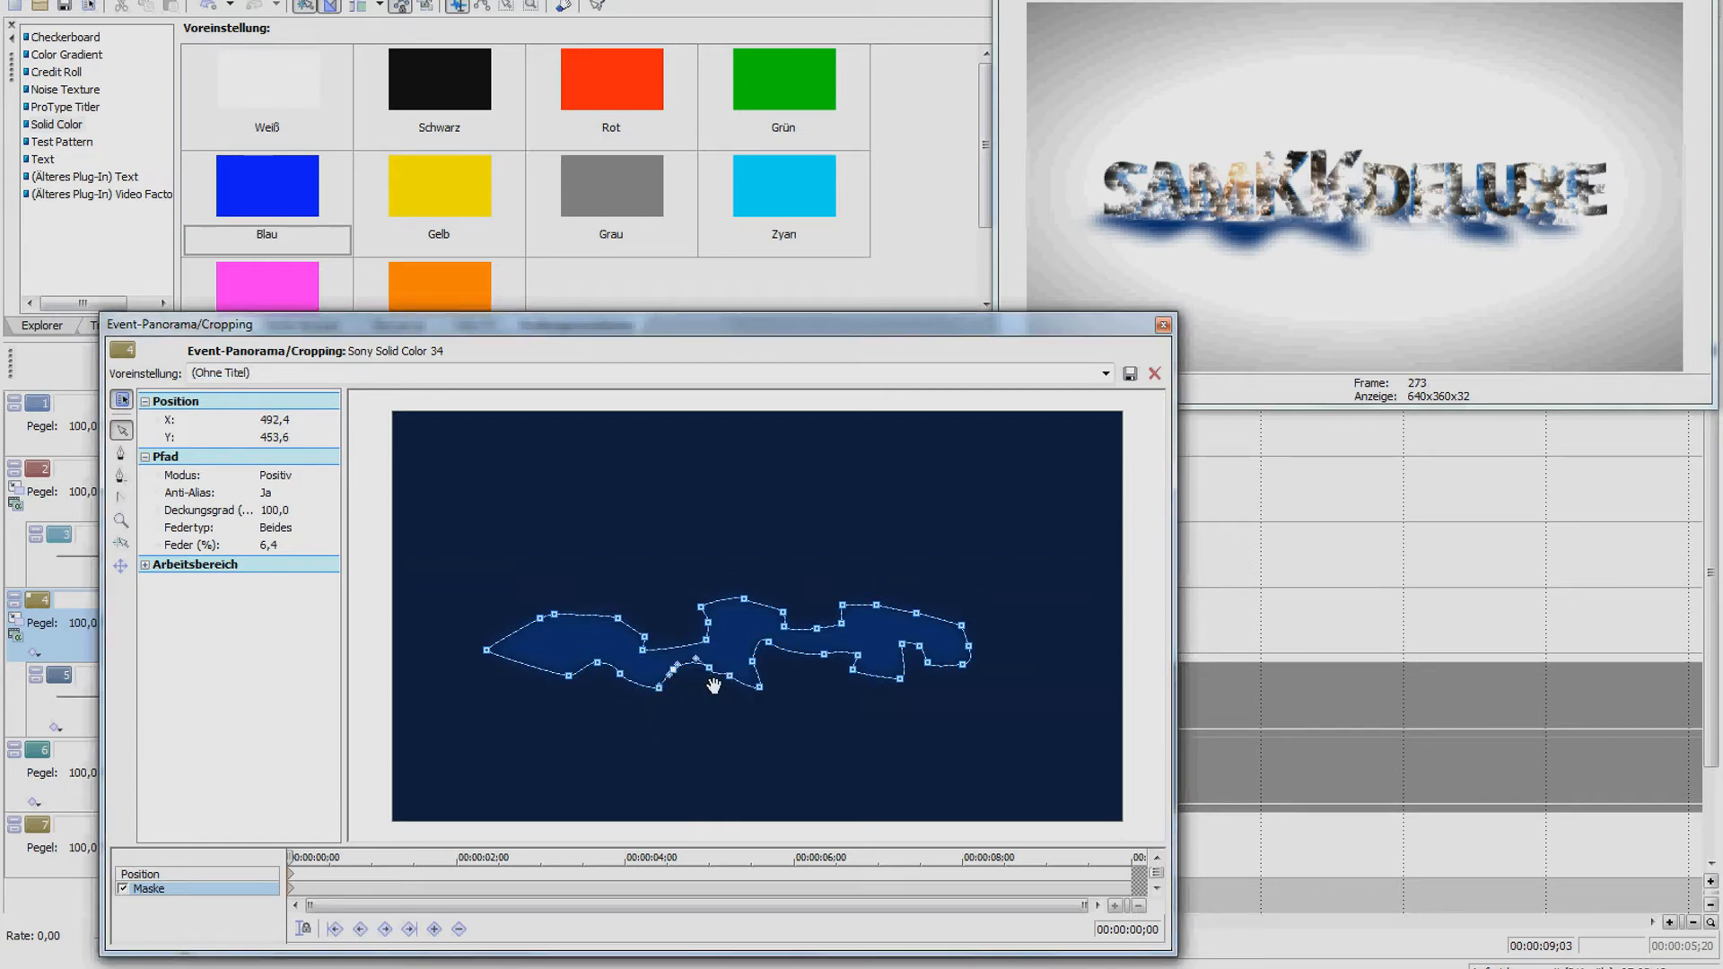
left_click_drag(969, 646, 1015, 661)
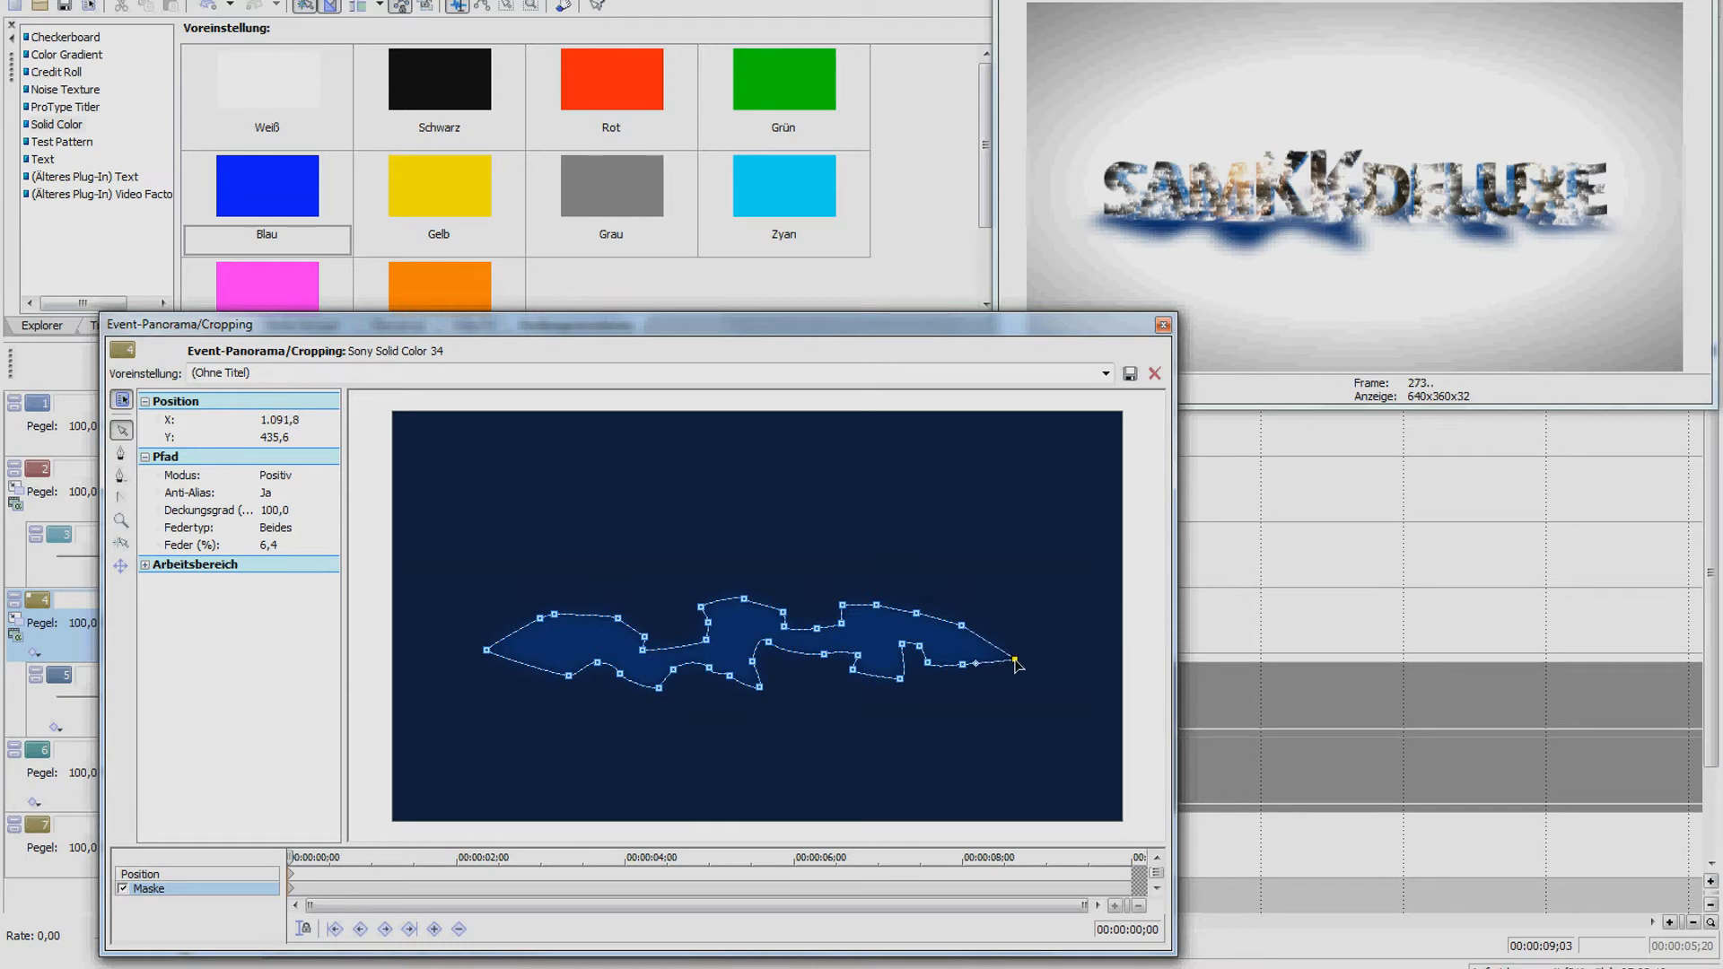
left_click_drag(824, 654, 770, 661)
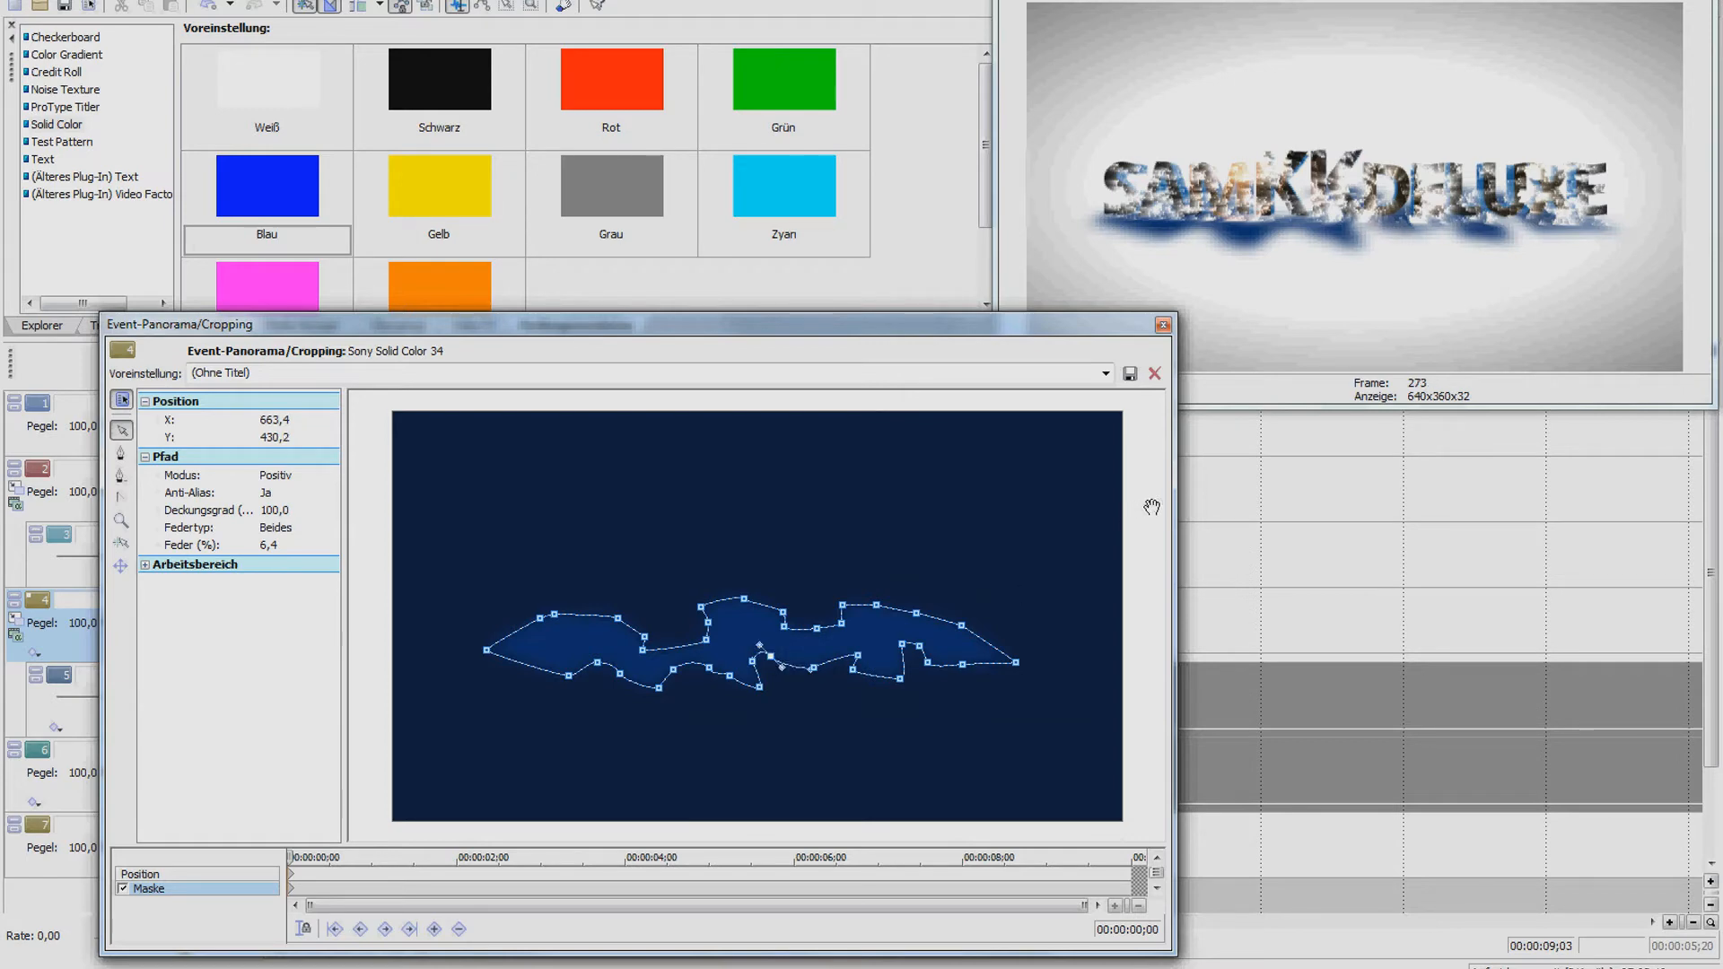
left_click(1162, 325)
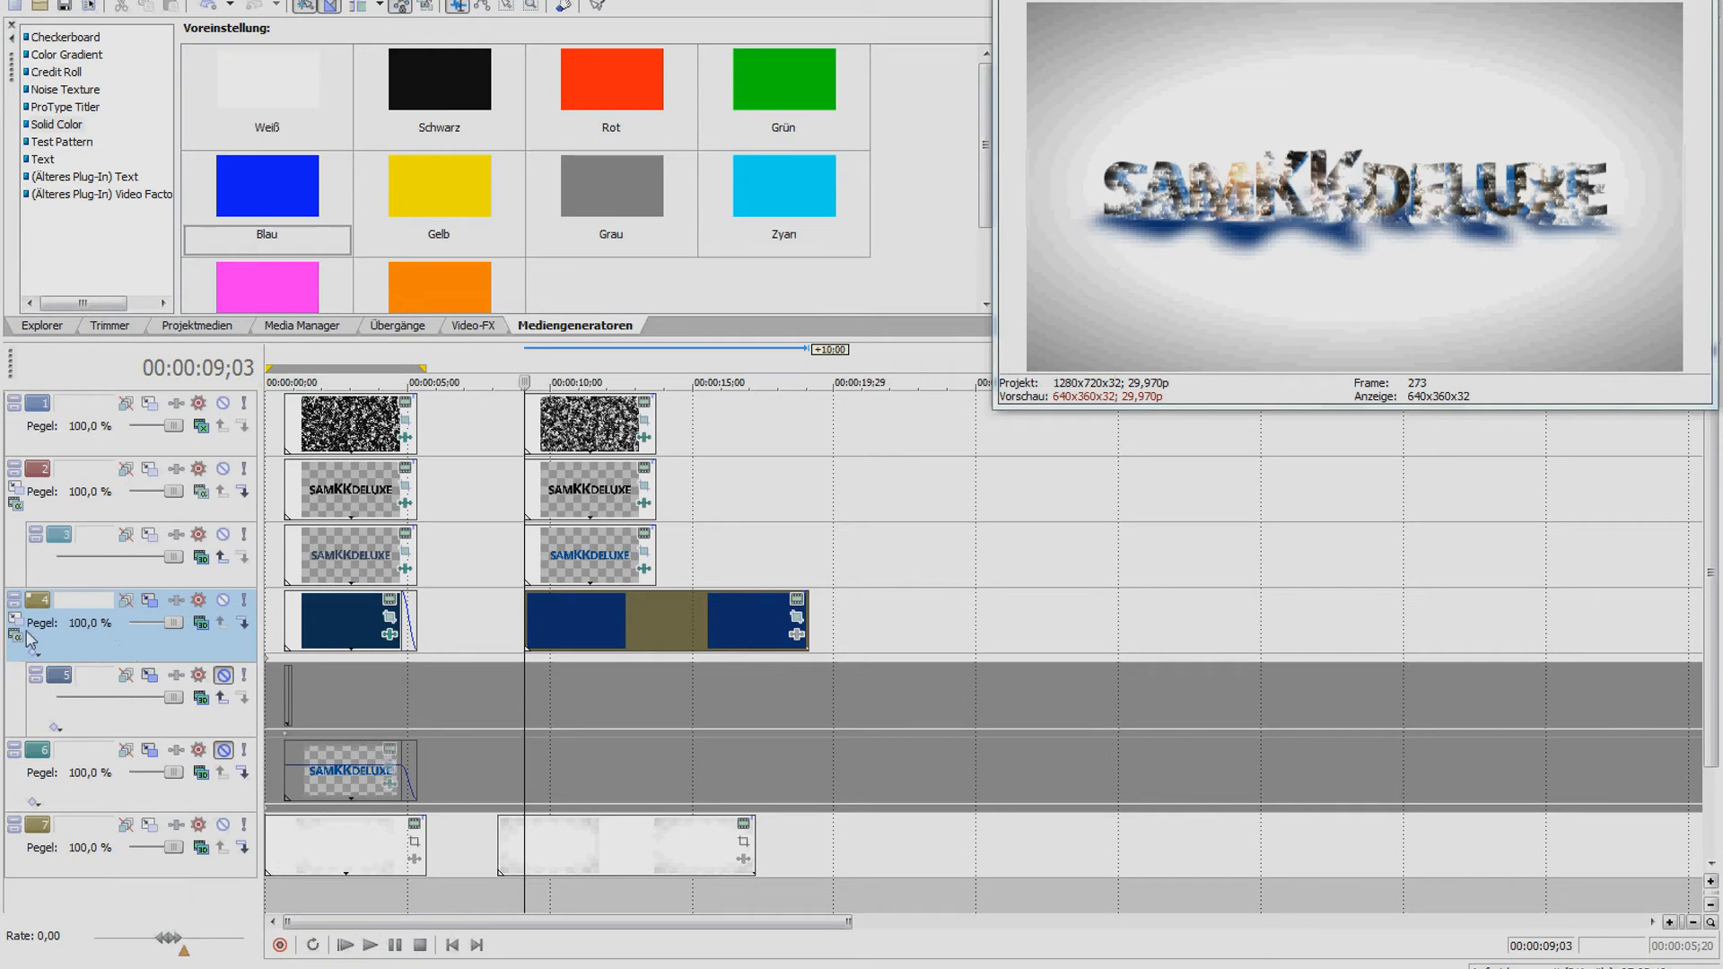
Set track 4 to 3D Quell-Alpha compositing and tilt its plane to X -48.4 in Track Motion
left_click(201, 623)
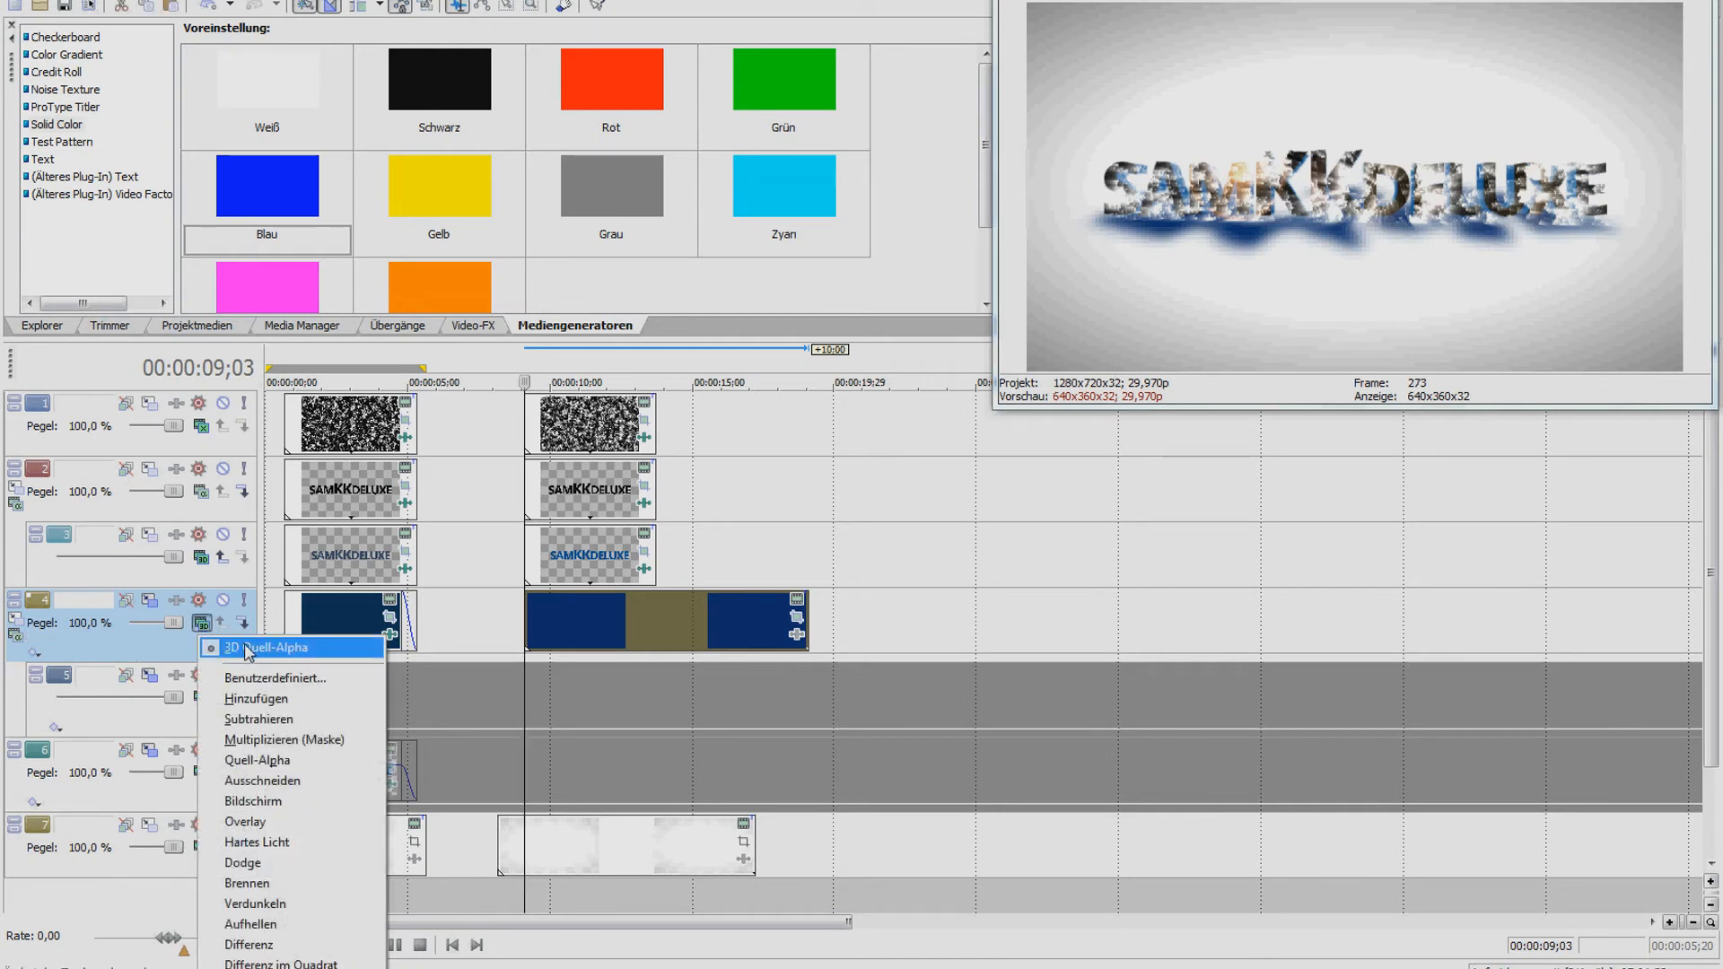
left_click(251, 649)
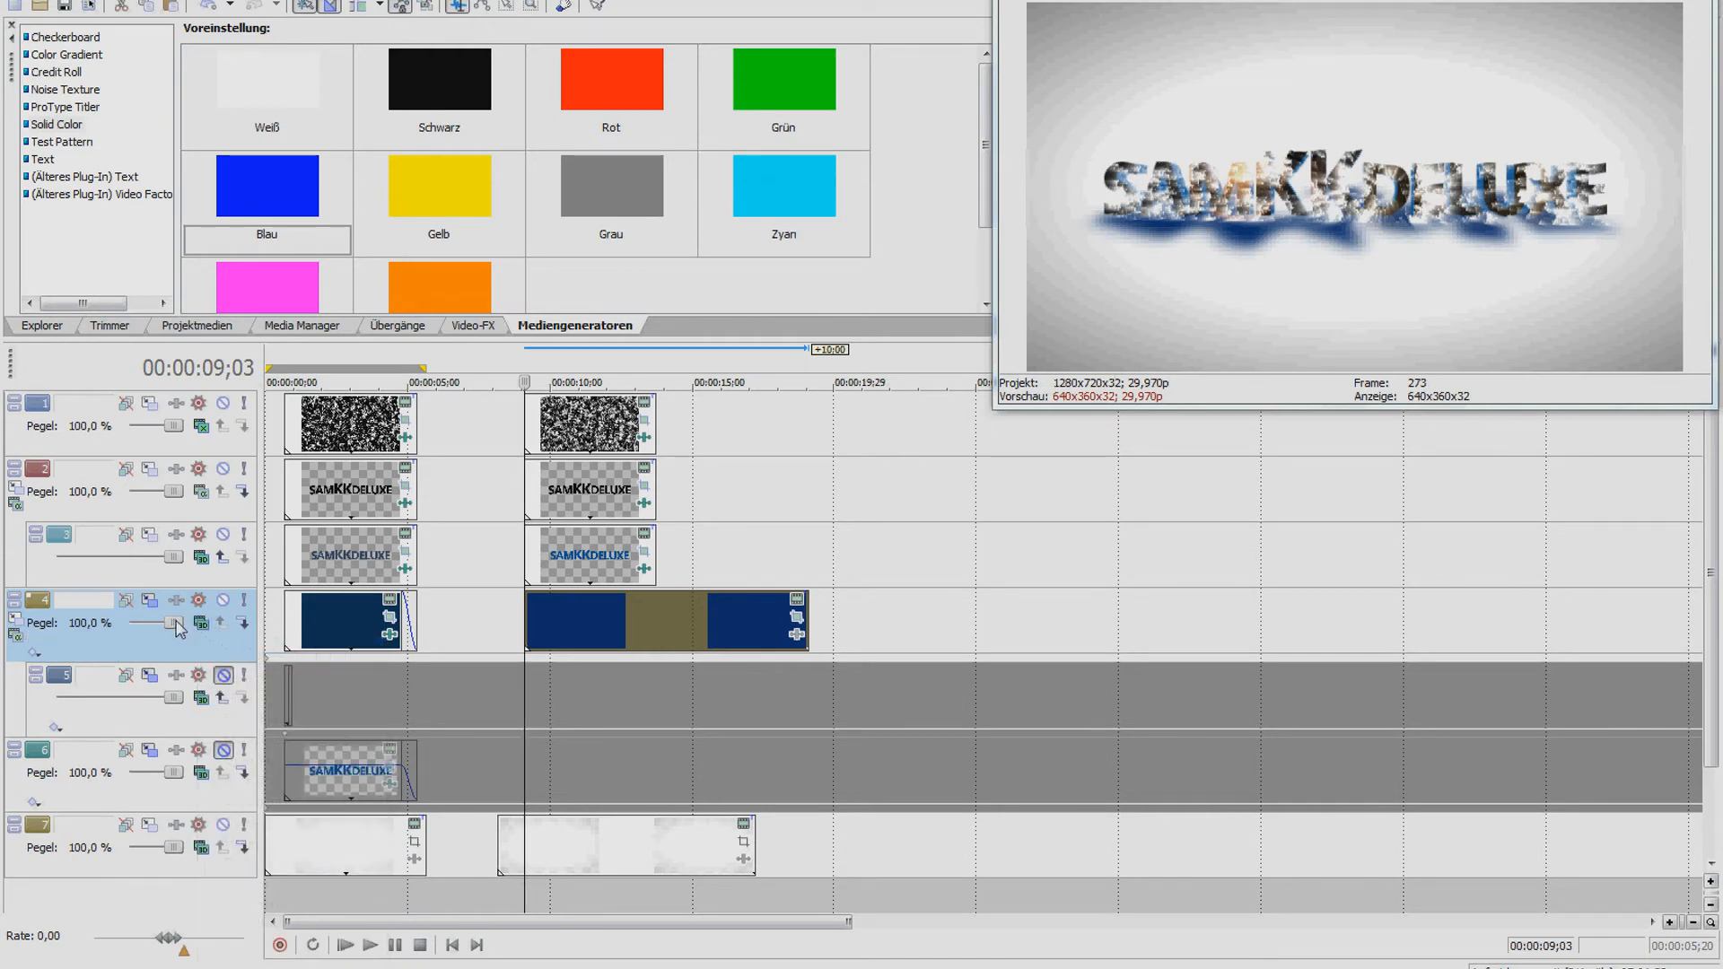
left_click(150, 601)
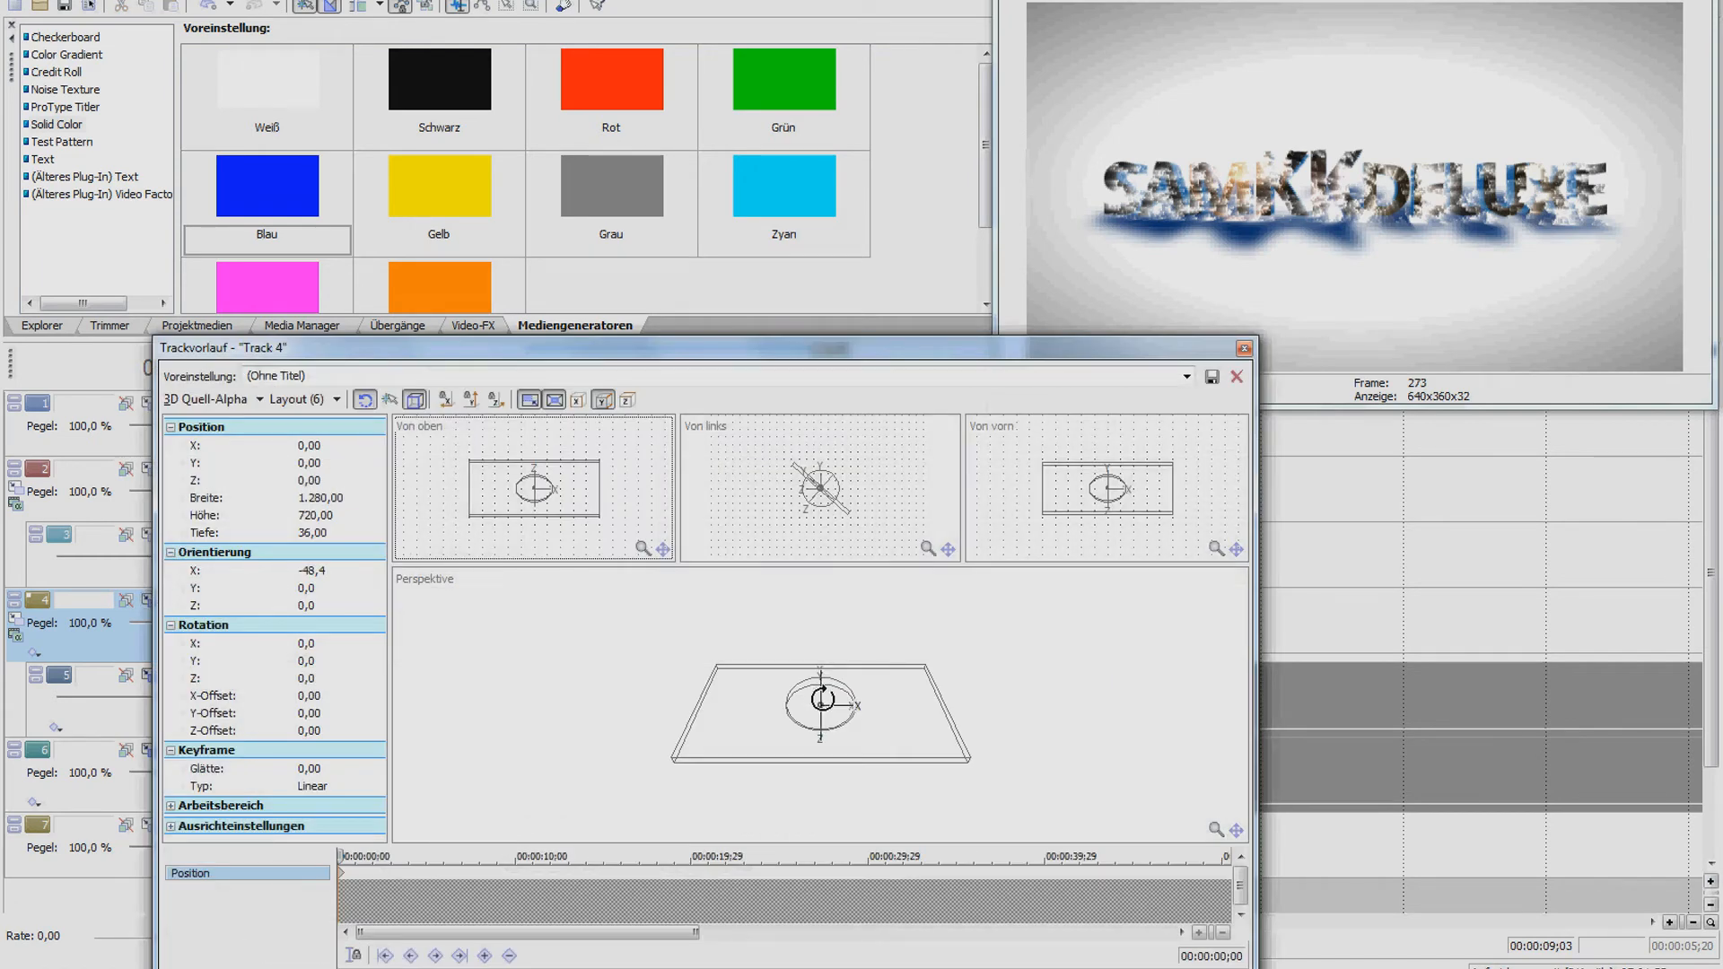
left_click_drag(821, 697, 822, 694)
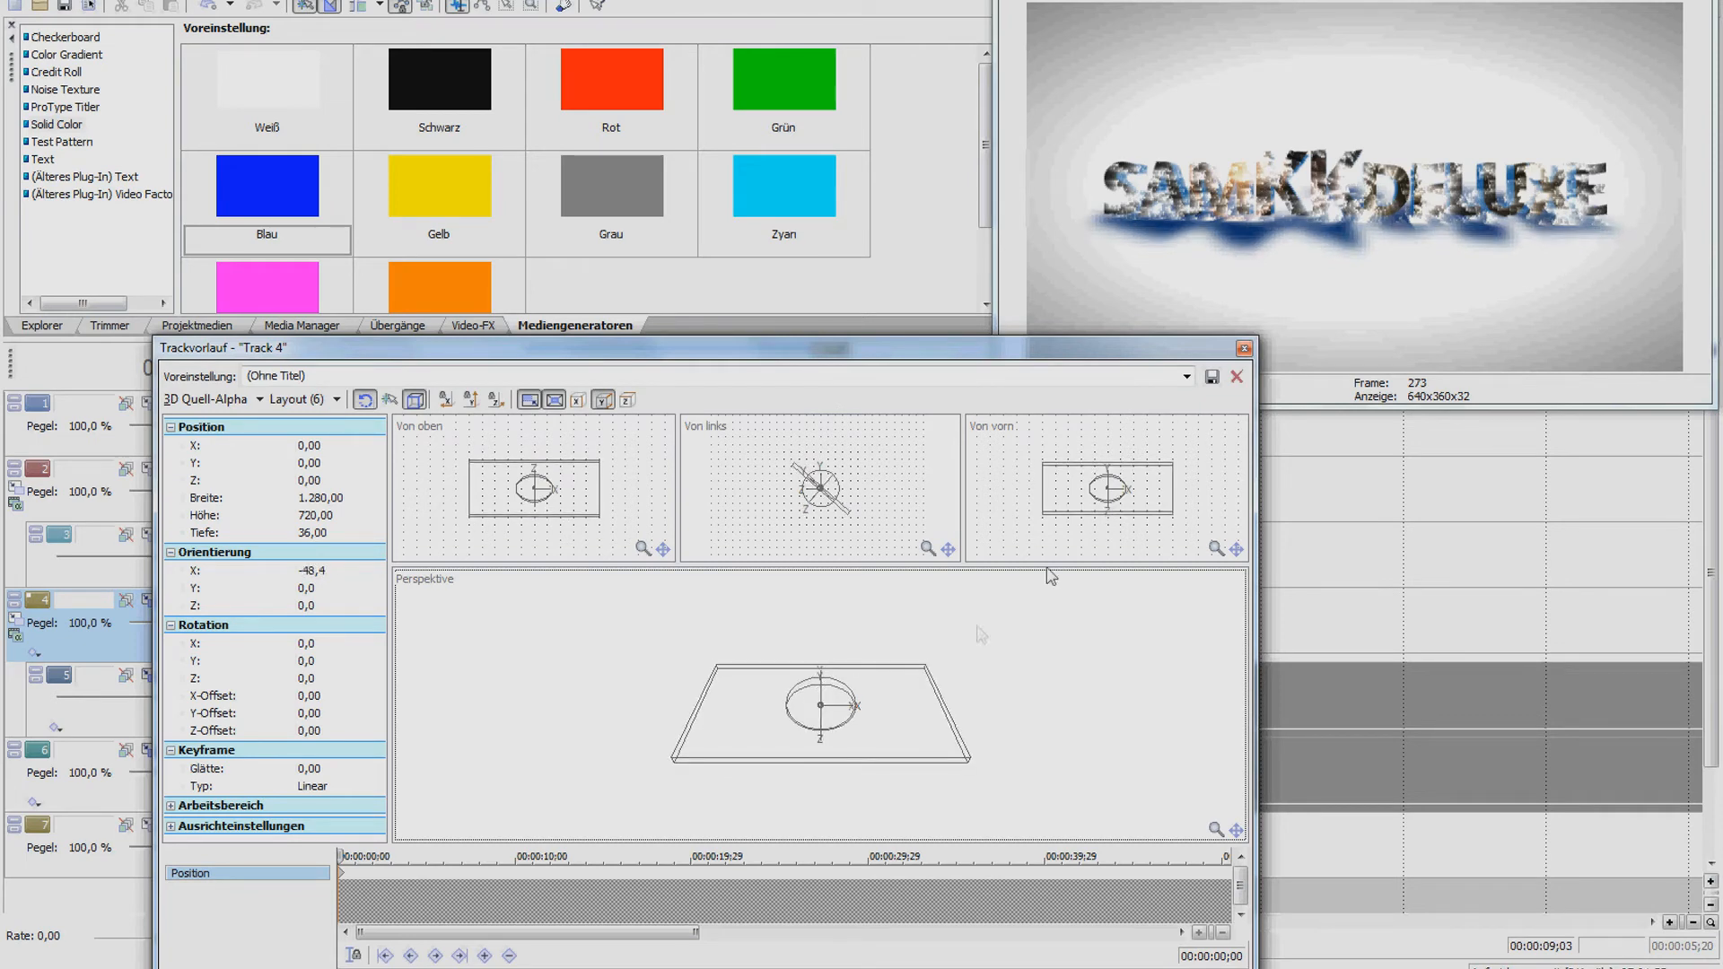
left_click(1244, 348)
left_click(572, 607)
left_click(353, 617)
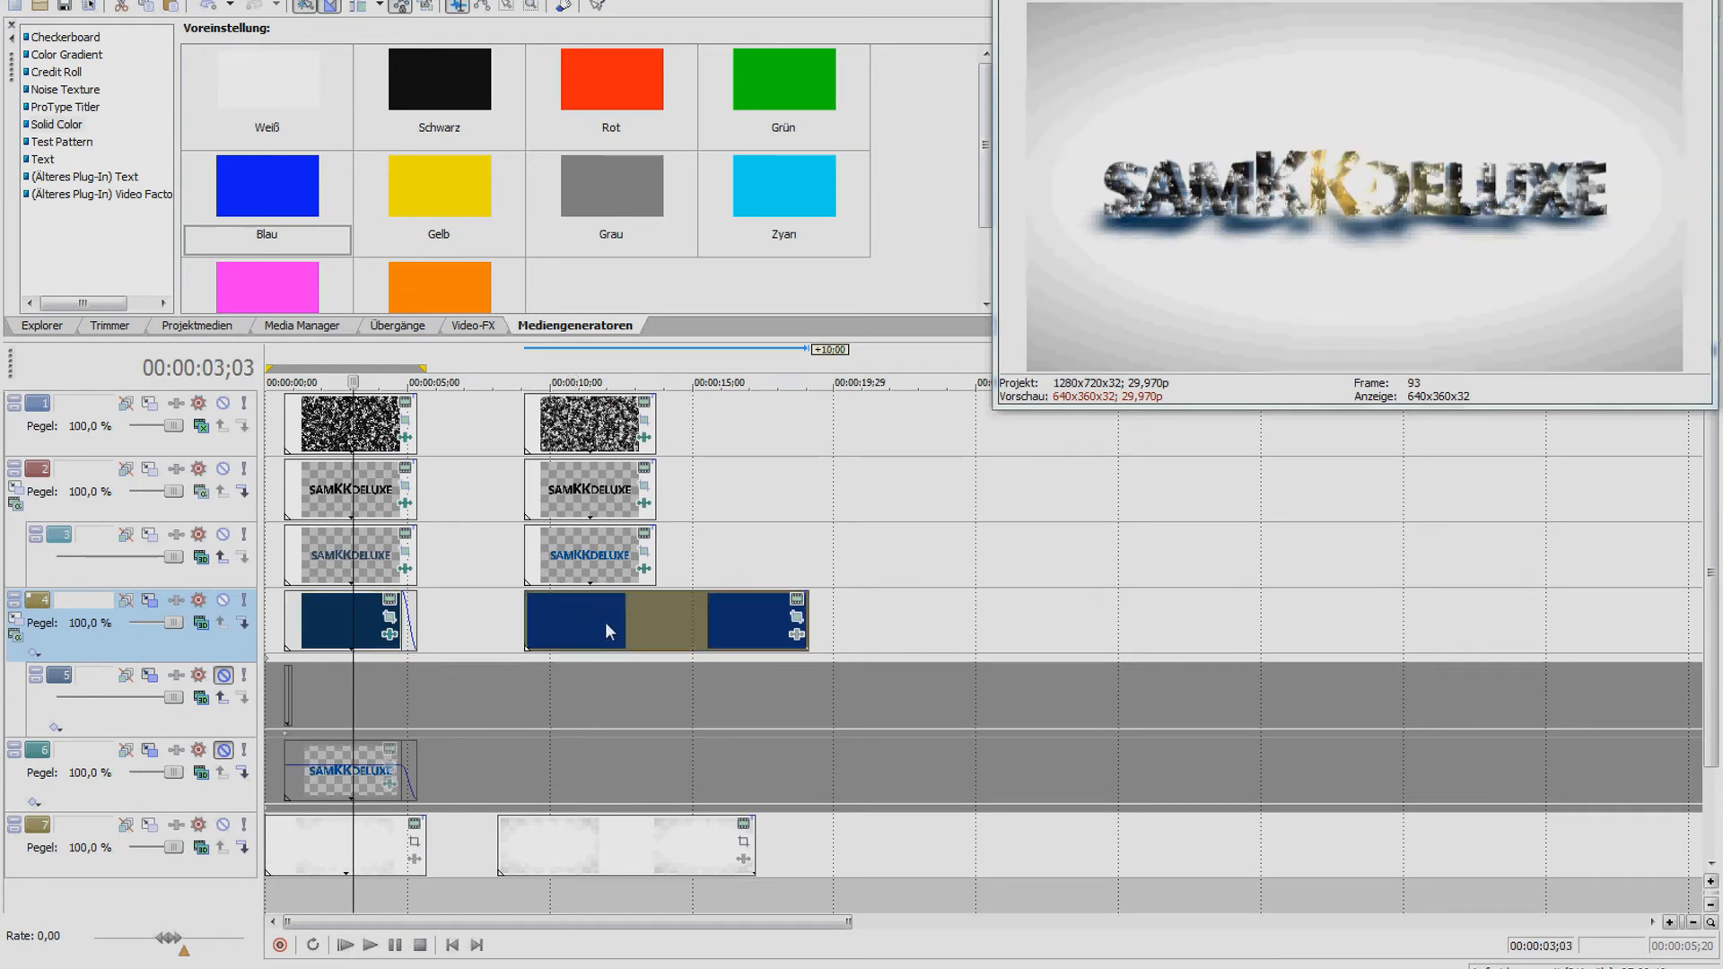
Preview the track 4 shadow events, then open Pan/Crop on track 1's second noise-texture event
left_click(604, 622)
left_click(343, 614)
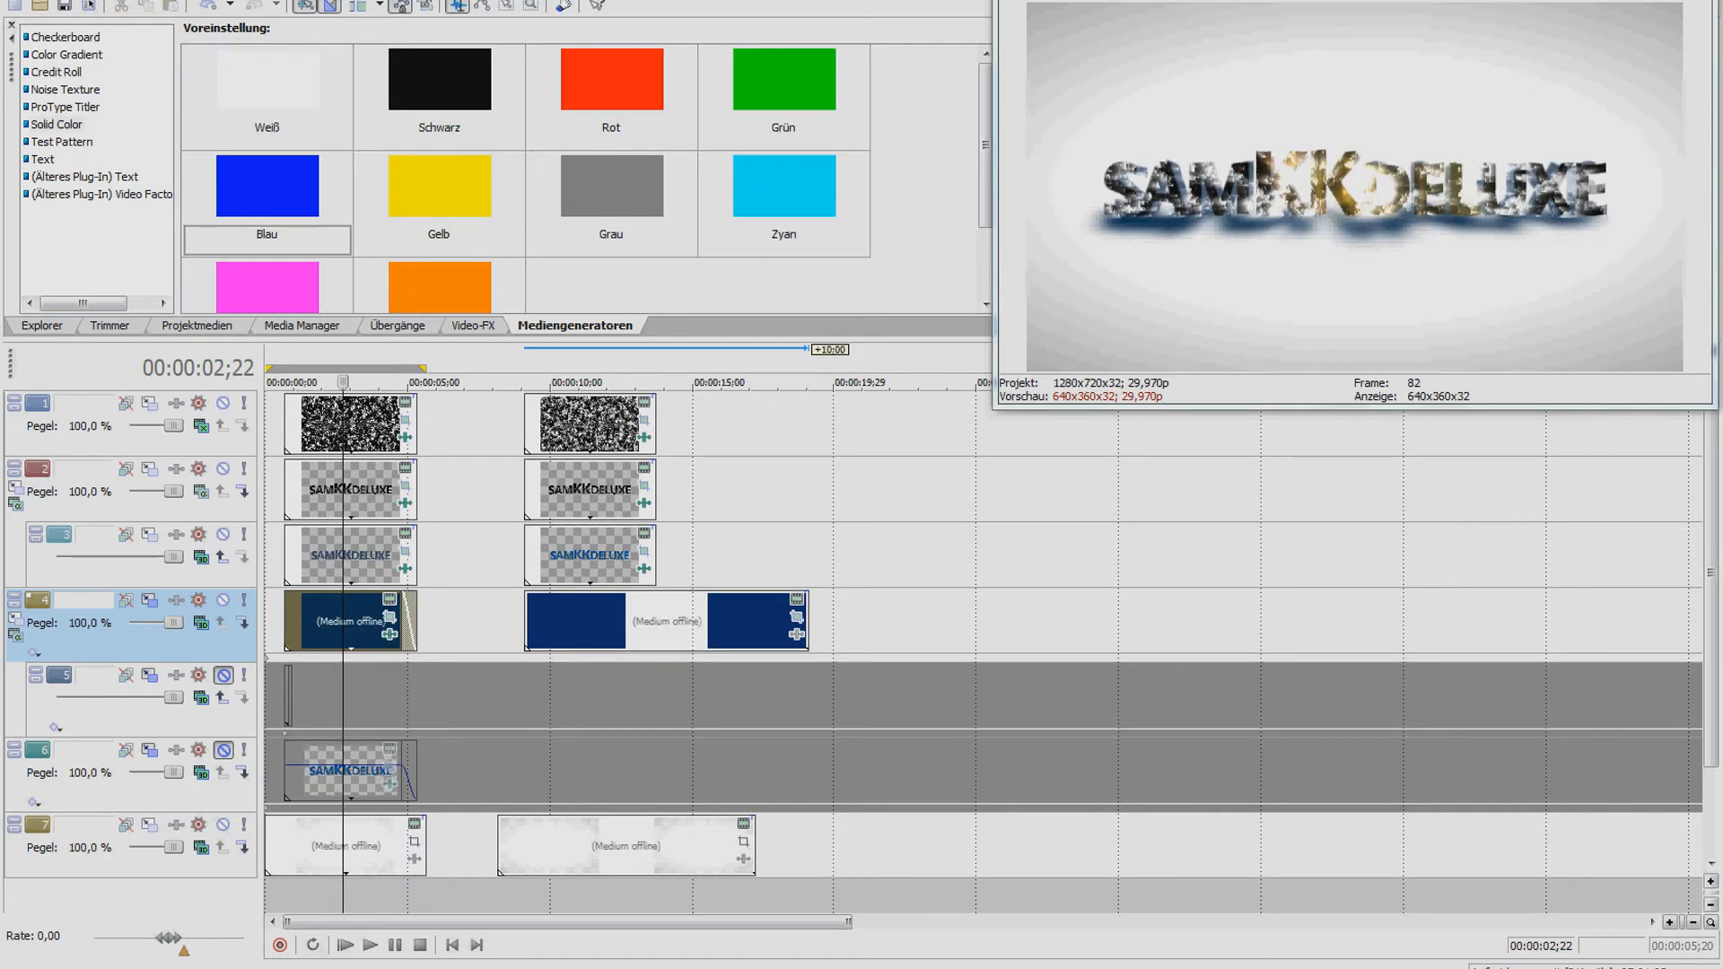
left_click(581, 616)
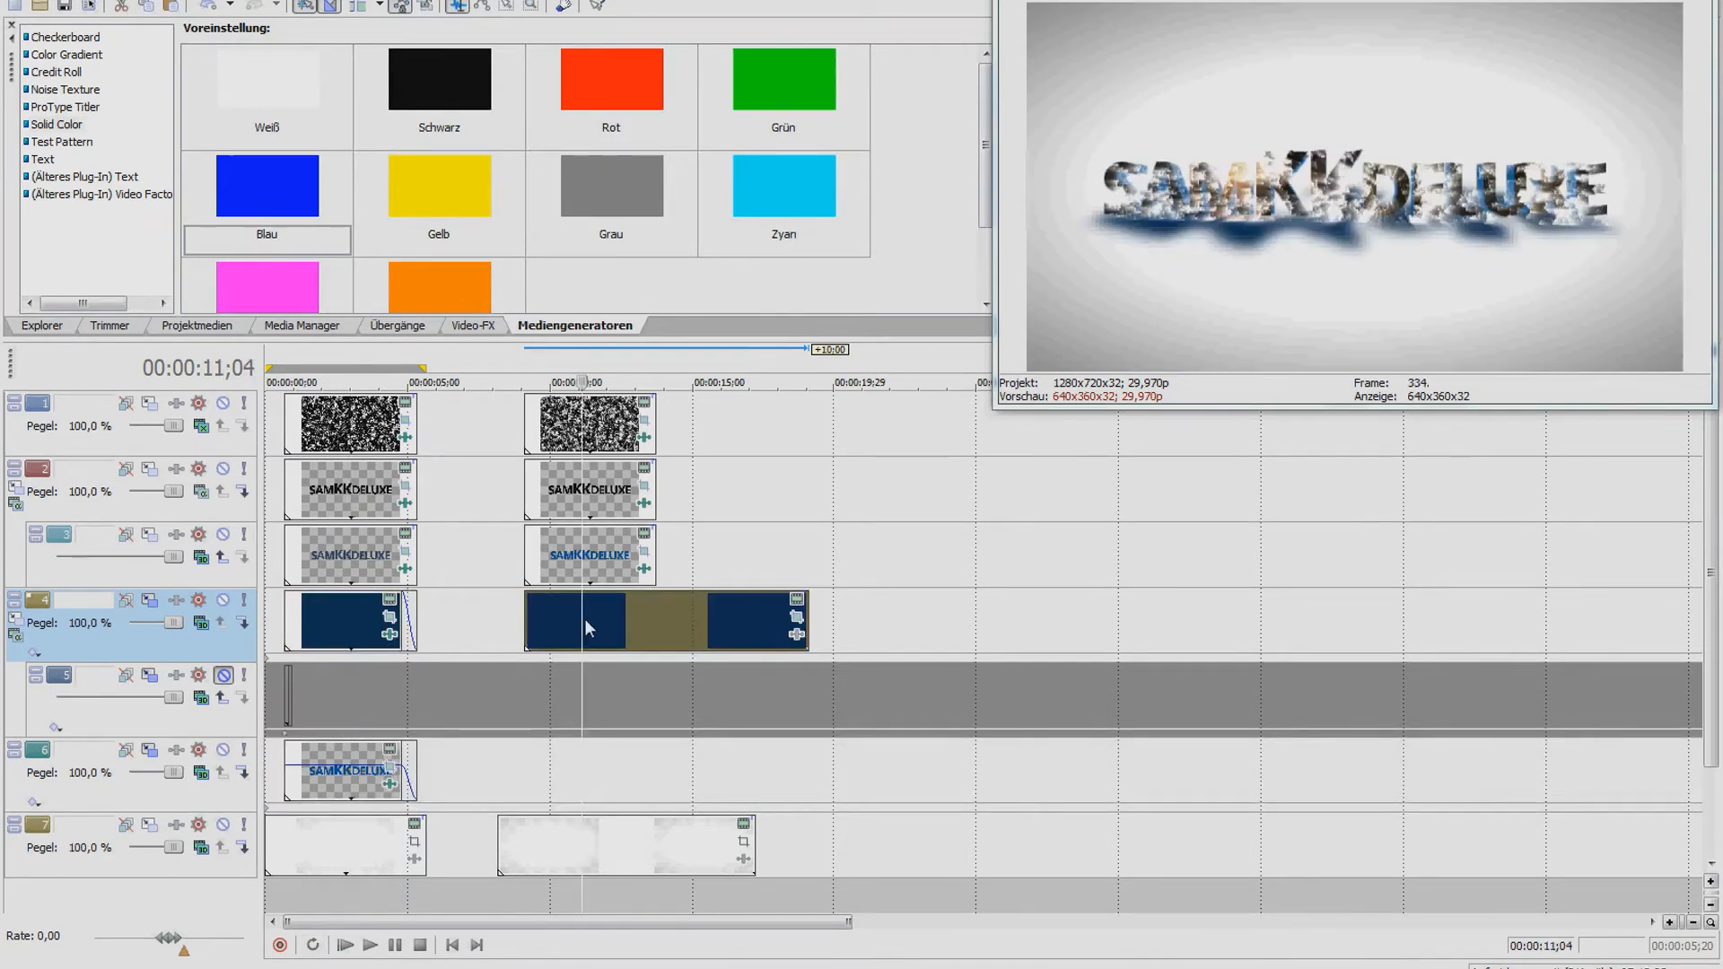
left_click(604, 426)
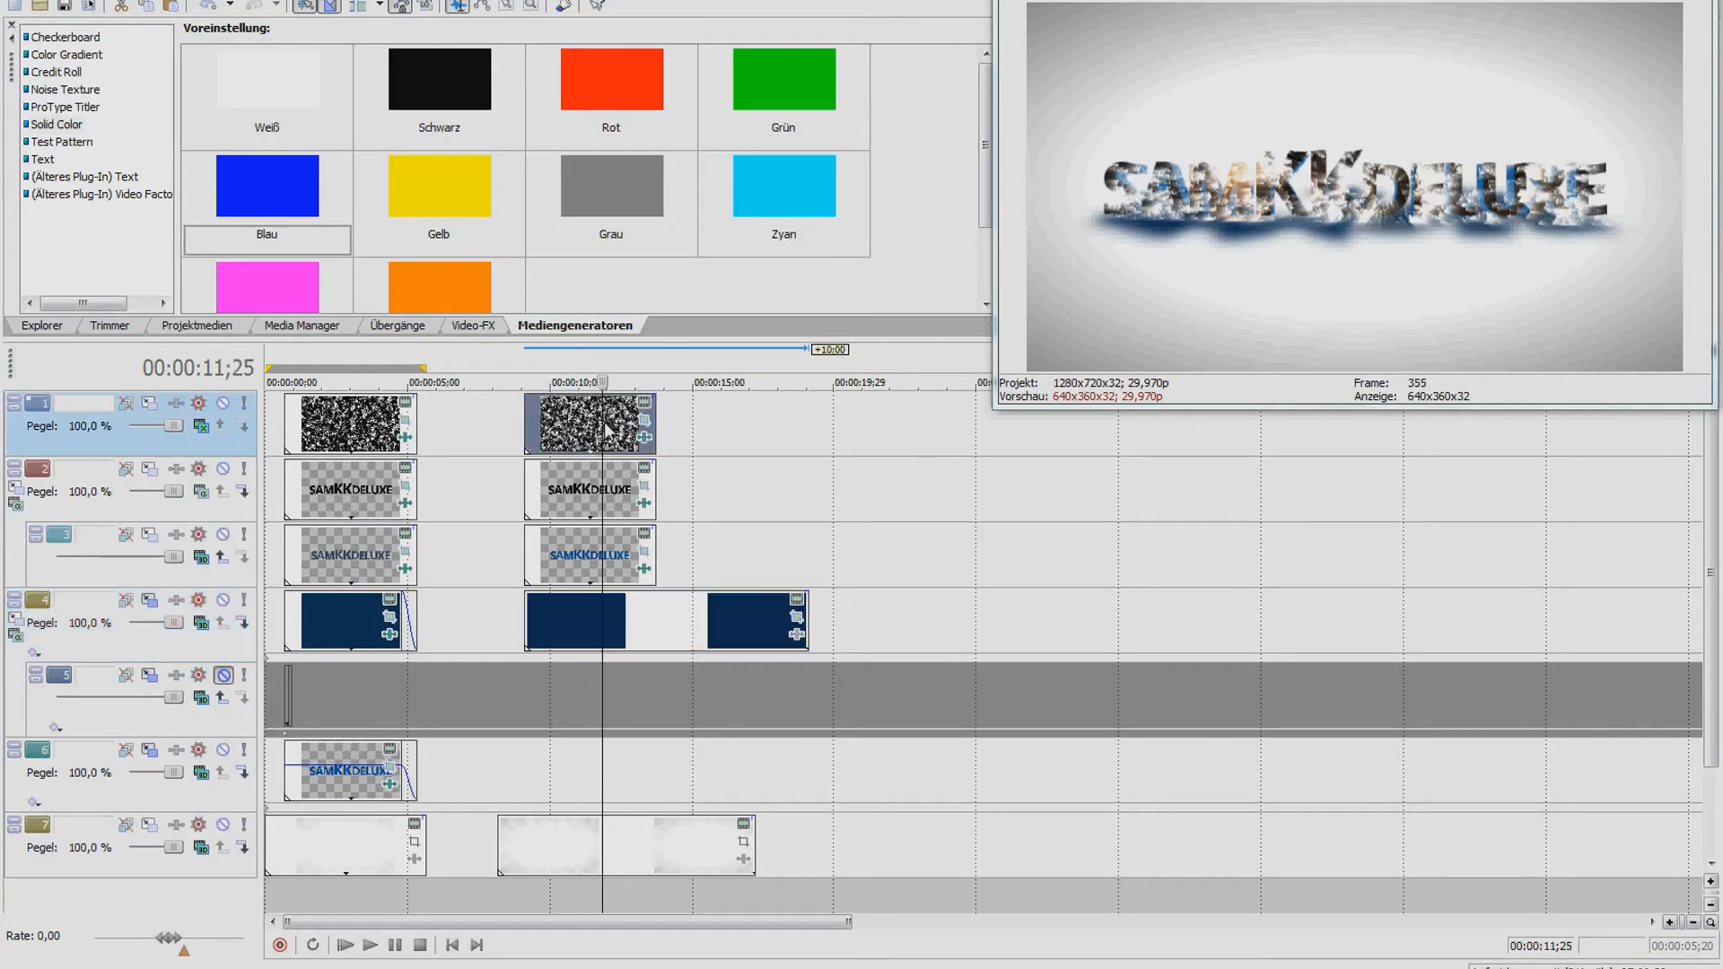
left_click(642, 420)
Deselect all mask points and adjust the lower-right and lower-left corners to fit the text
left_click(485, 648)
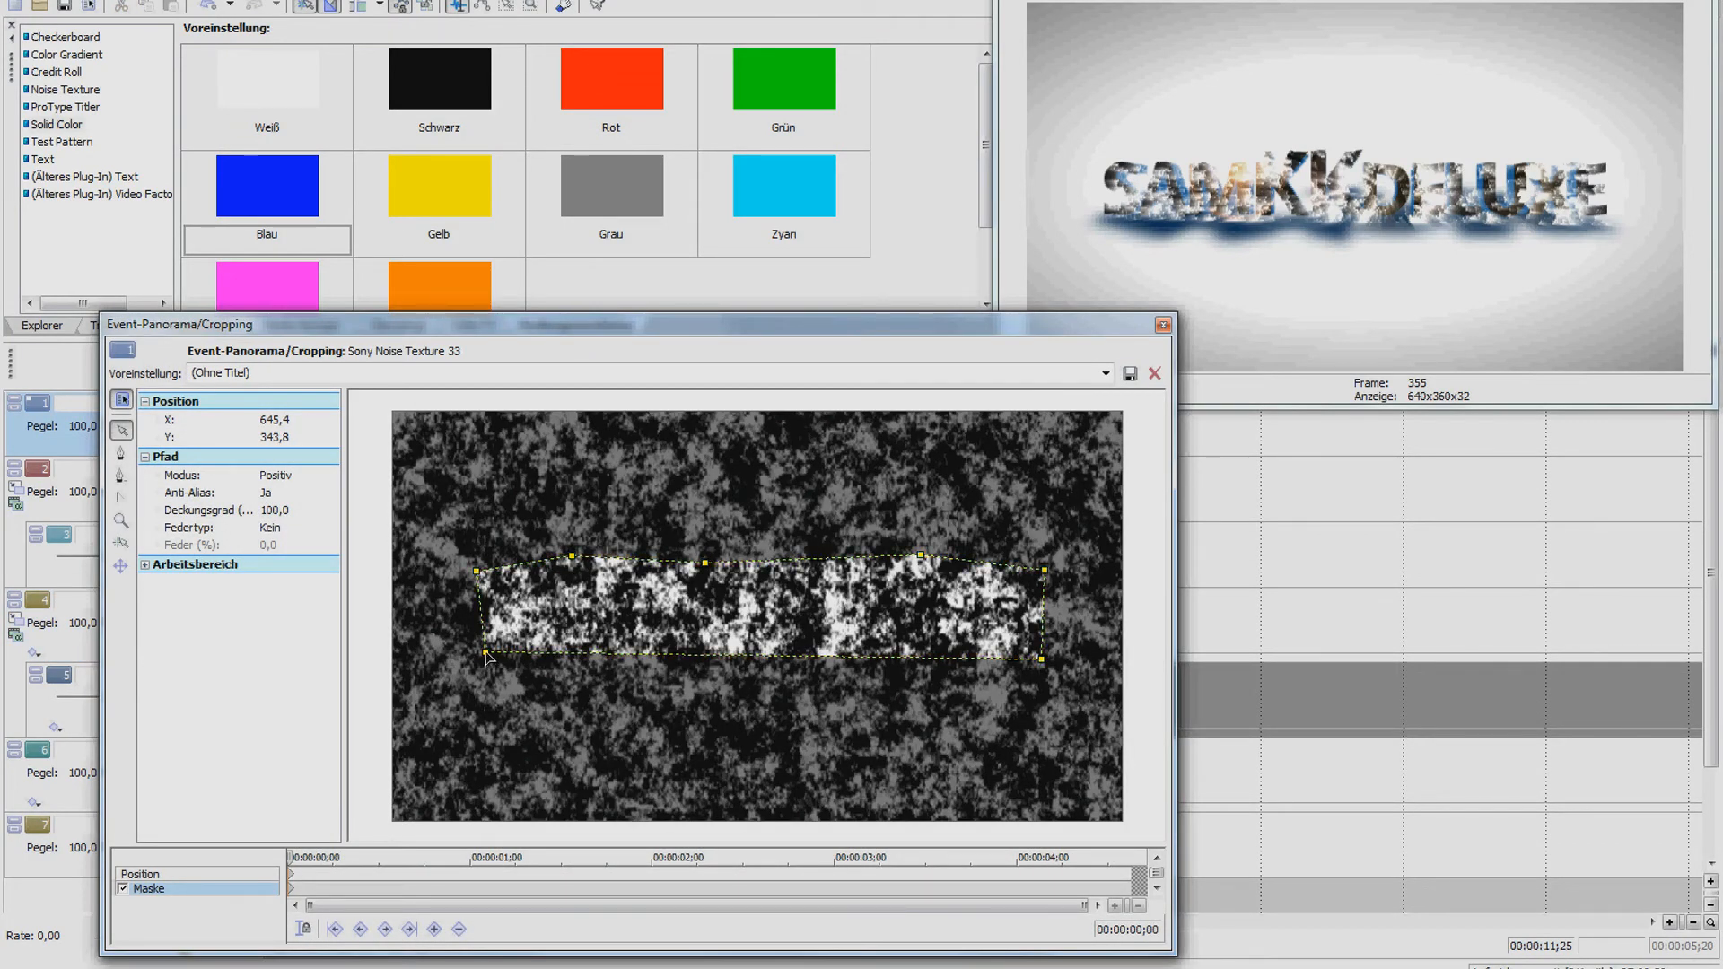
right_click(487, 657)
mouse_move(661, 716)
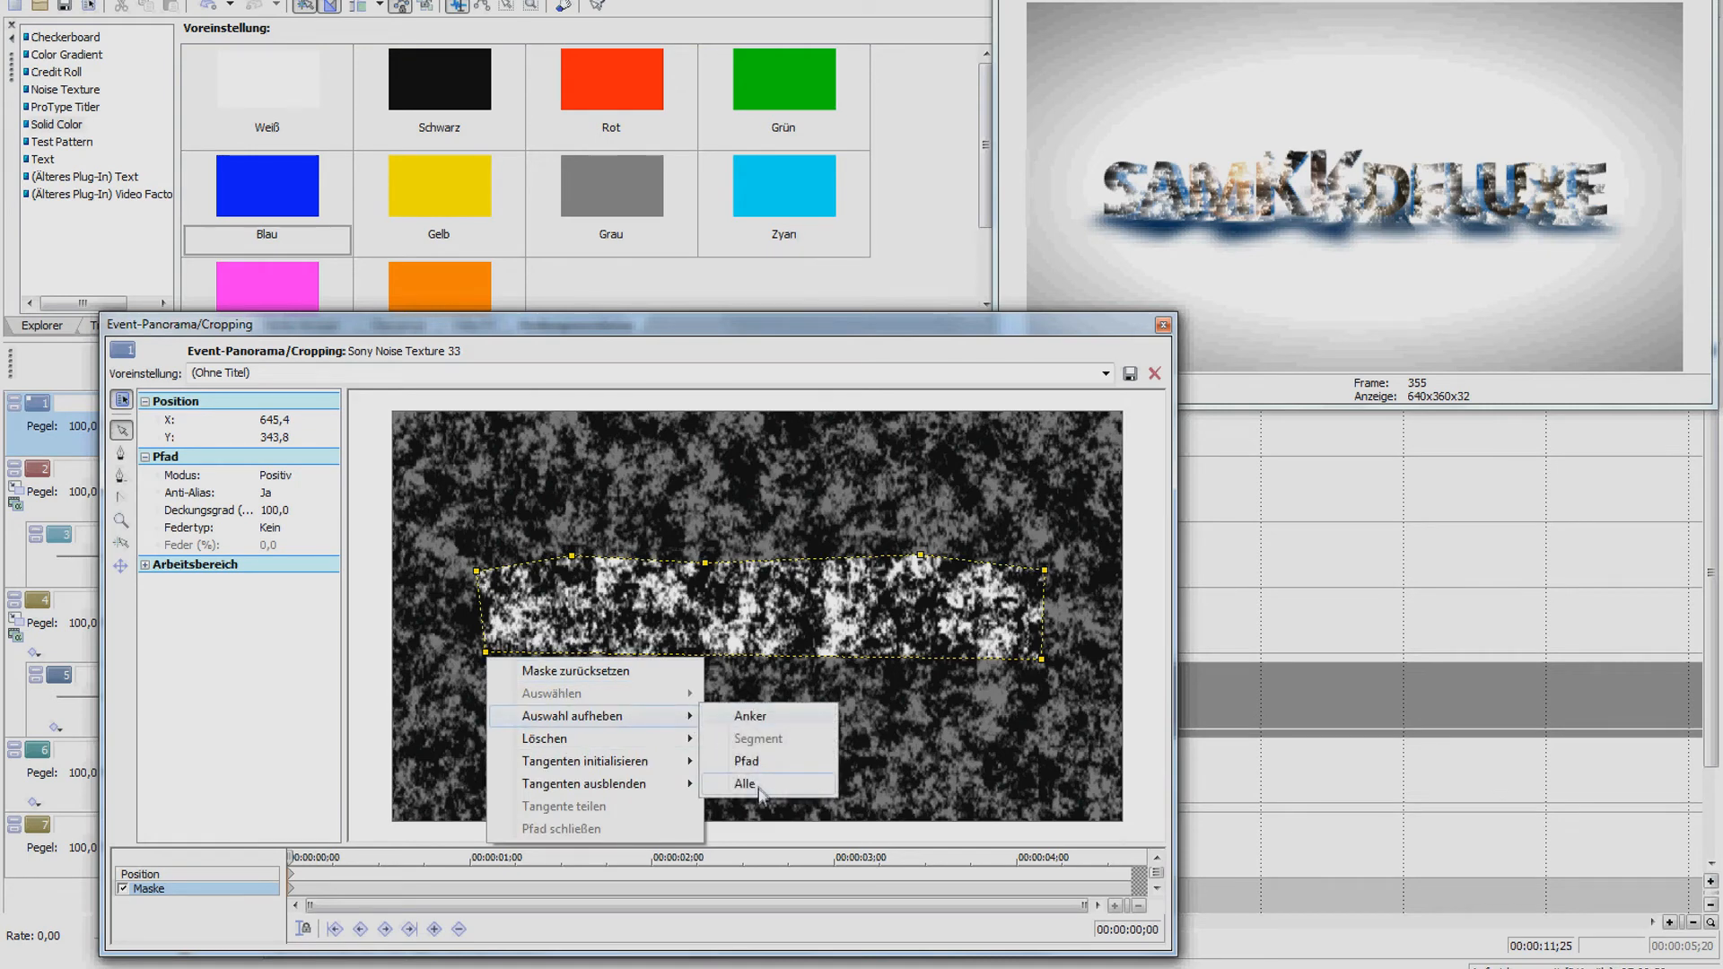
left_click(745, 783)
left_click(1042, 661)
left_click_drag(1042, 660, 1041, 652)
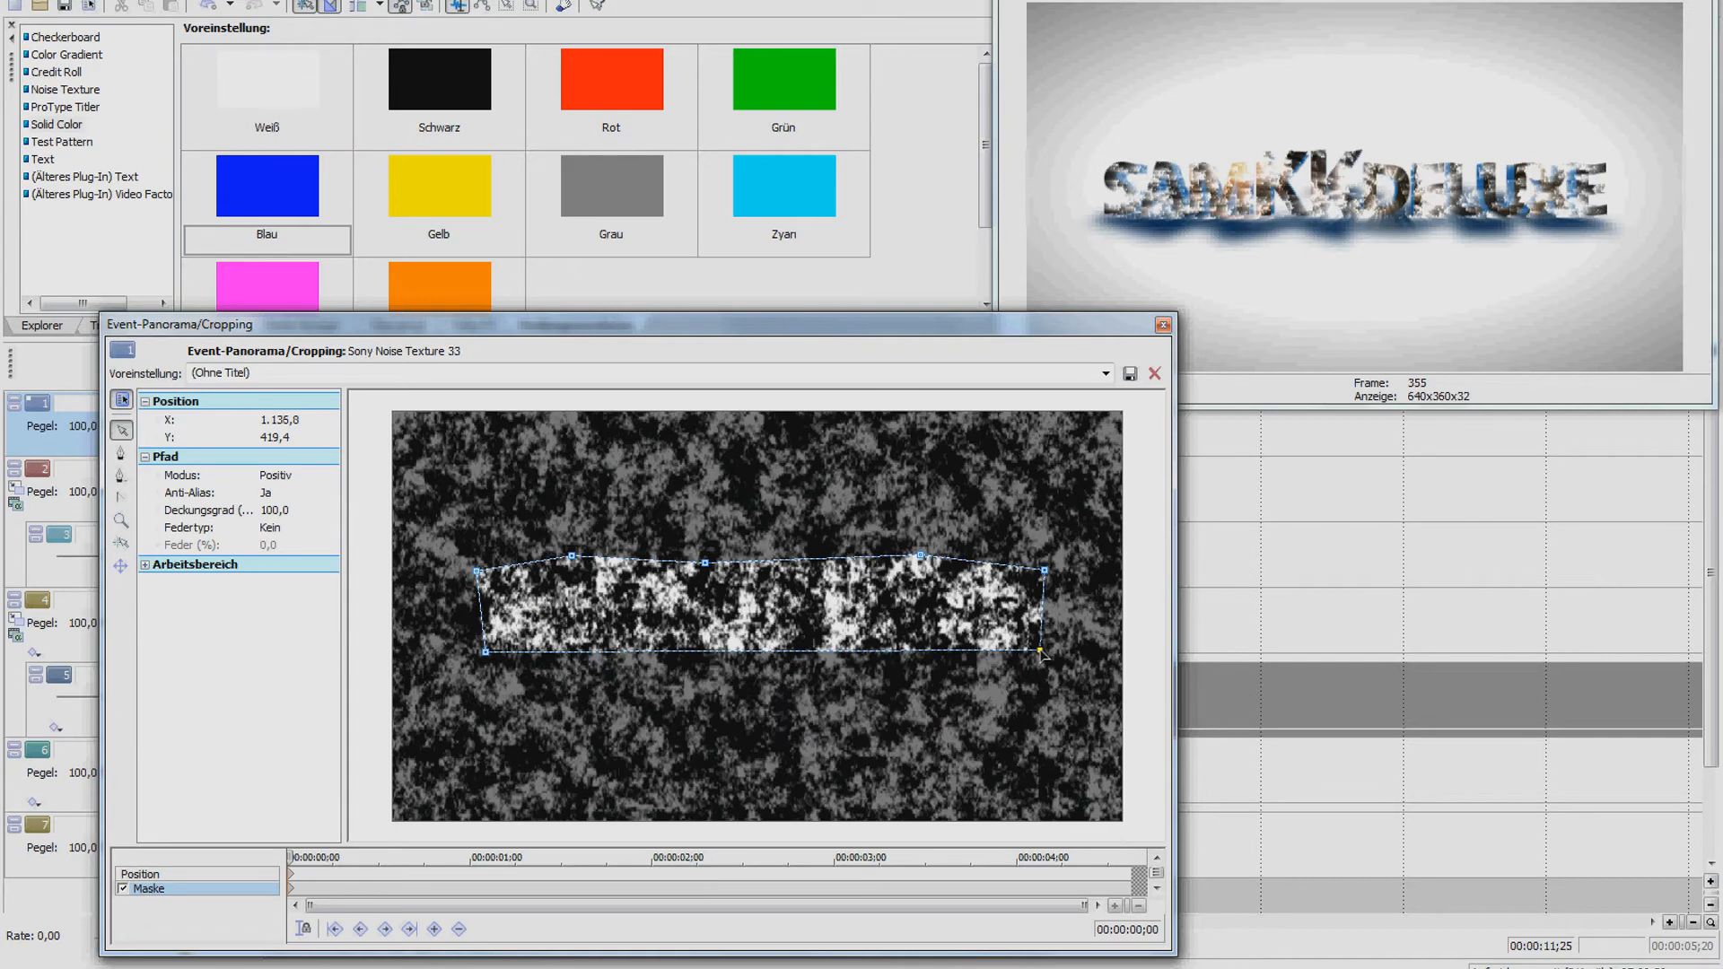
left_click_drag(1039, 651, 1038, 656)
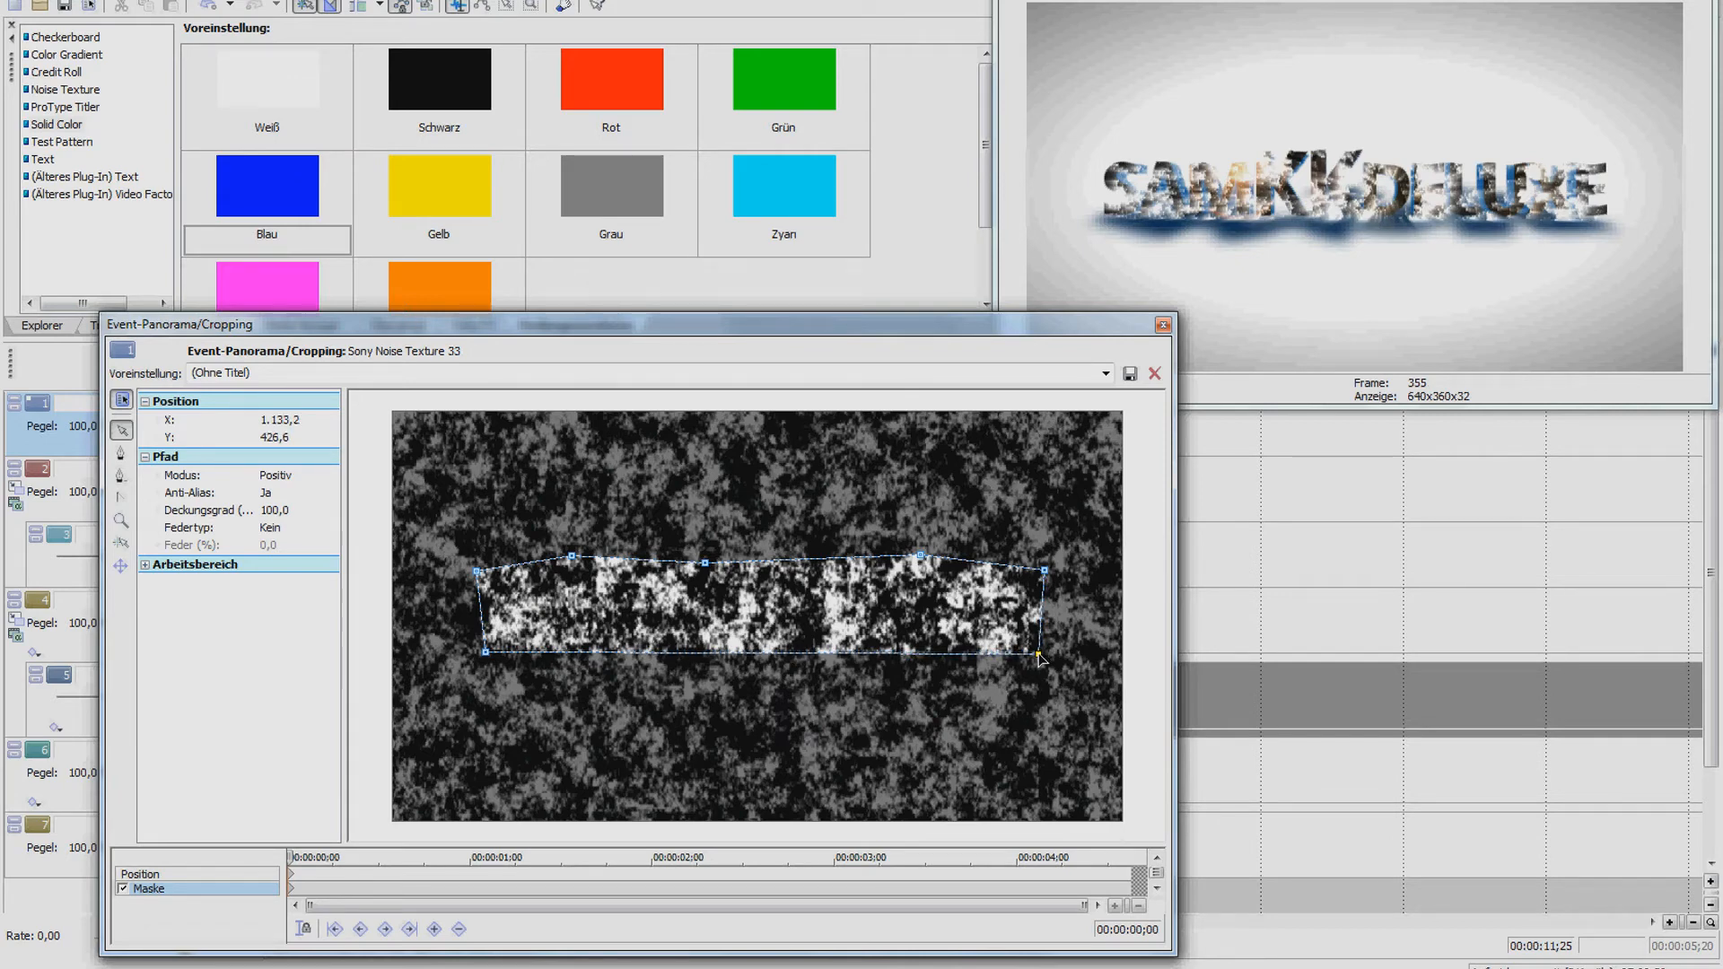
left_click_drag(486, 656, 480, 655)
Set the mask Federtyp to Ein with a 1.6% feather and close Pan/Crop
left_click(328, 529)
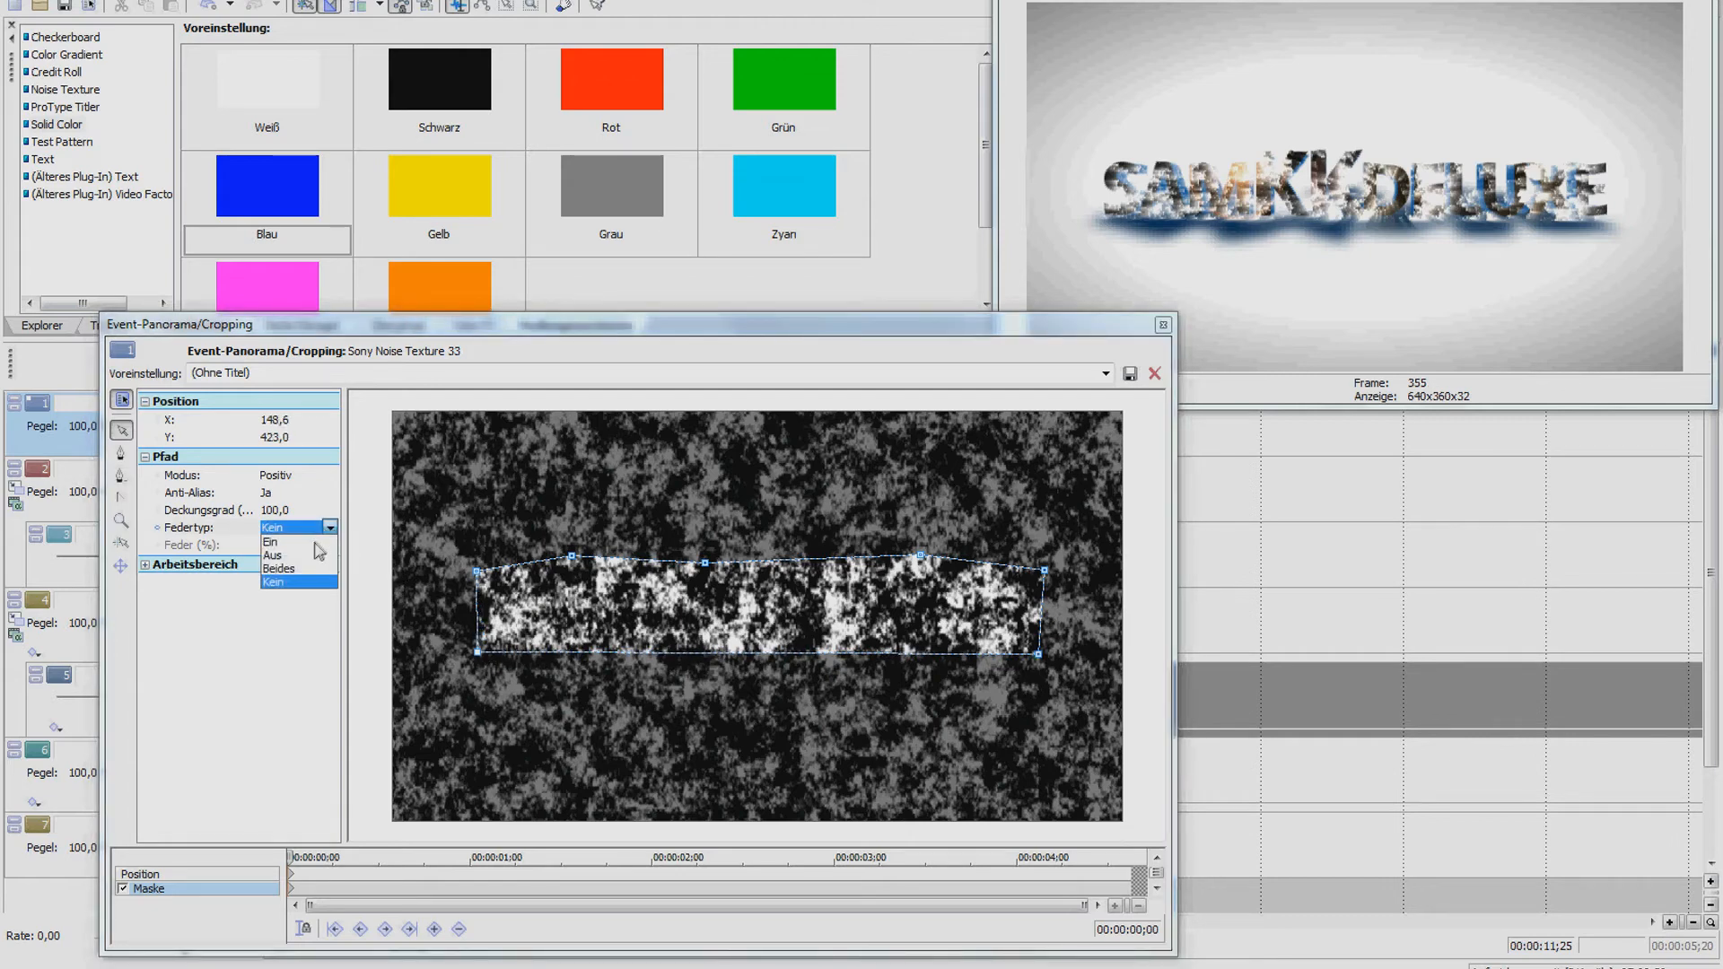
left_click(316, 543)
left_click(324, 546)
left_click(329, 546)
left_click_drag(273, 560, 273, 565)
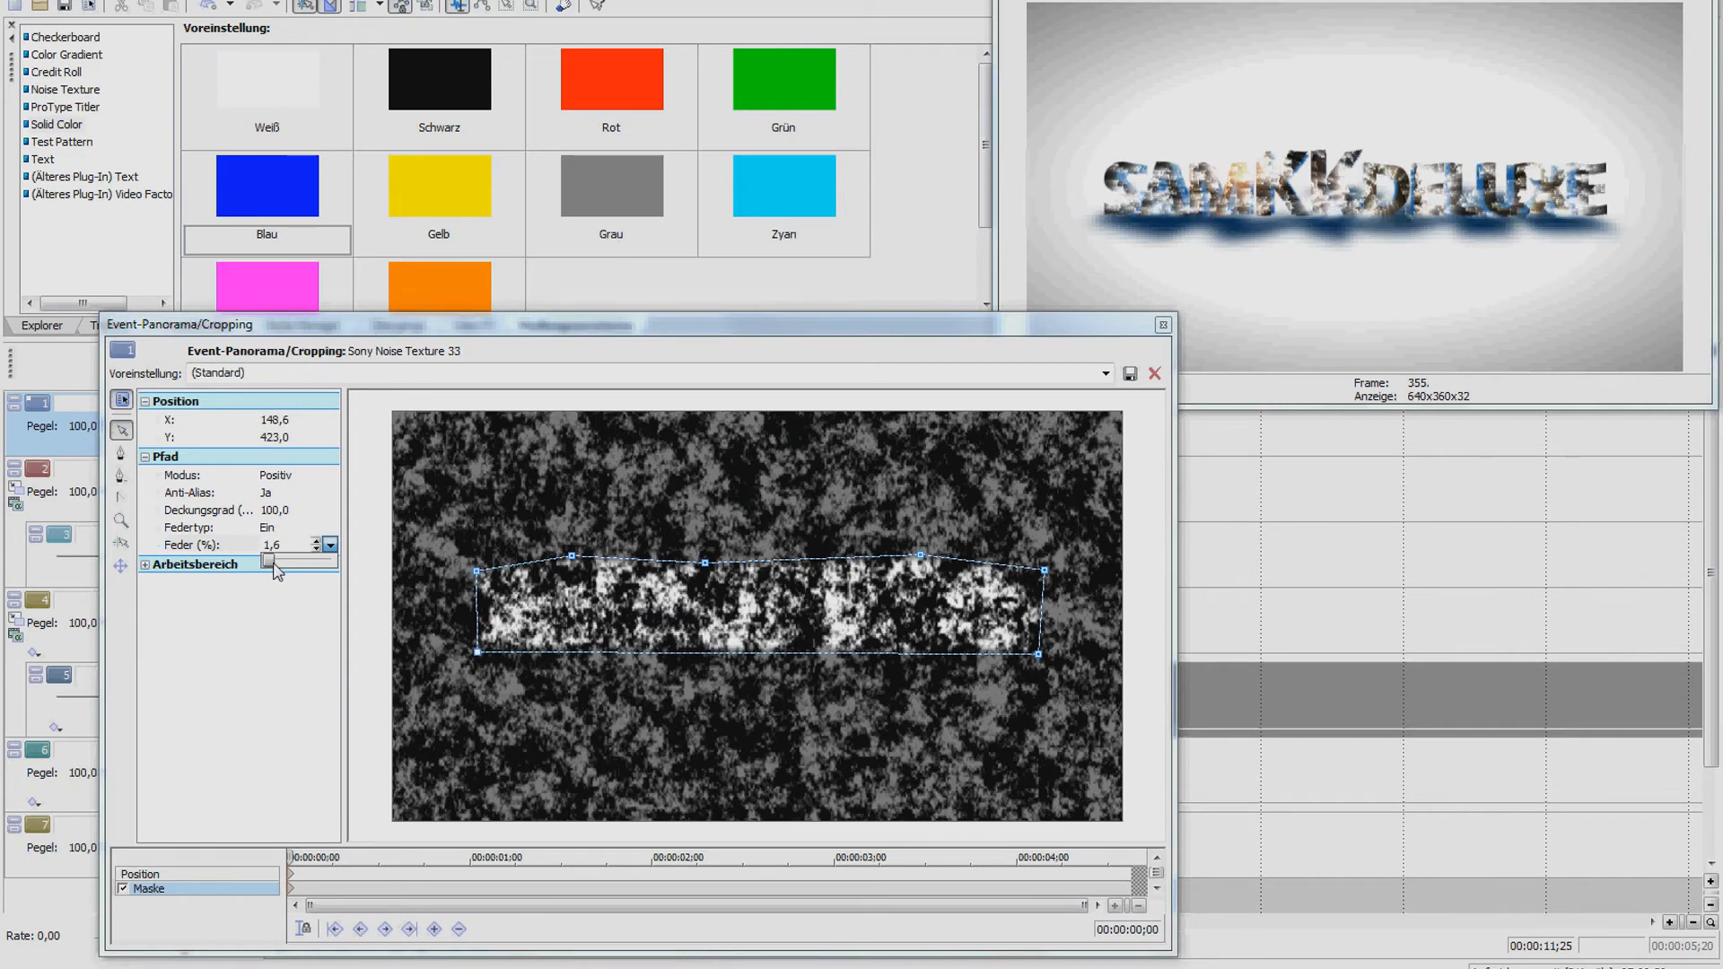
left_click(1158, 327)
left_click(581, 551)
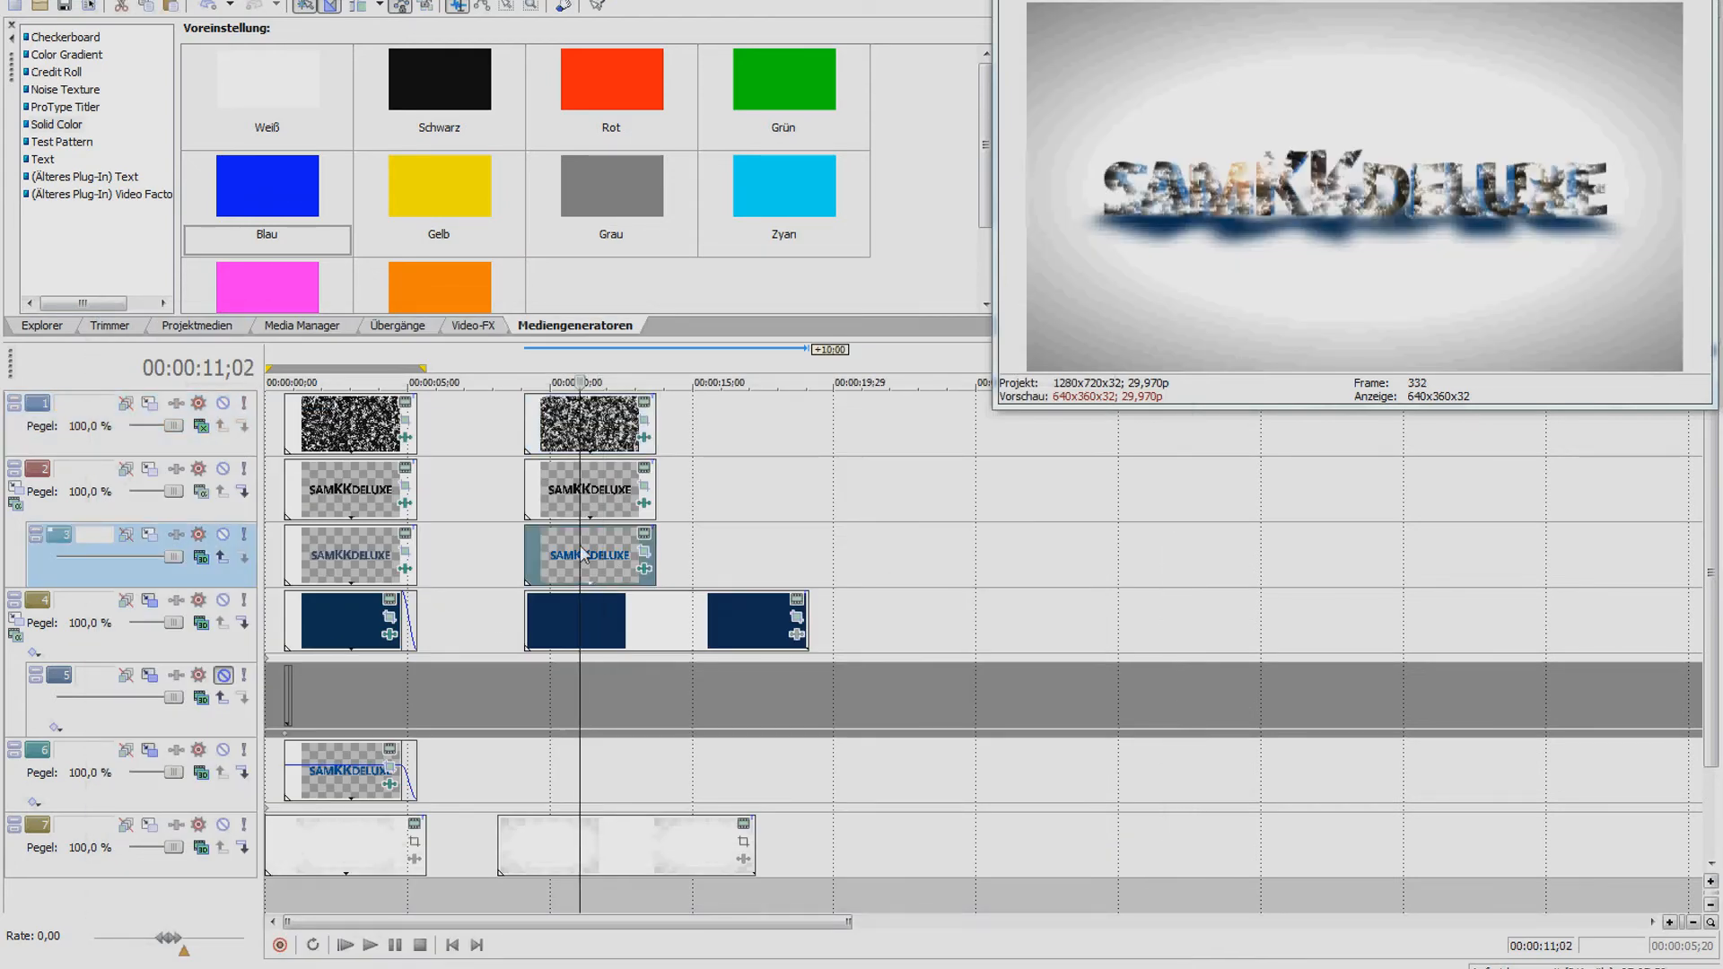
Unmute track 6 and paste a new copy of track 3's blue logo event onto it
left_click(351, 770)
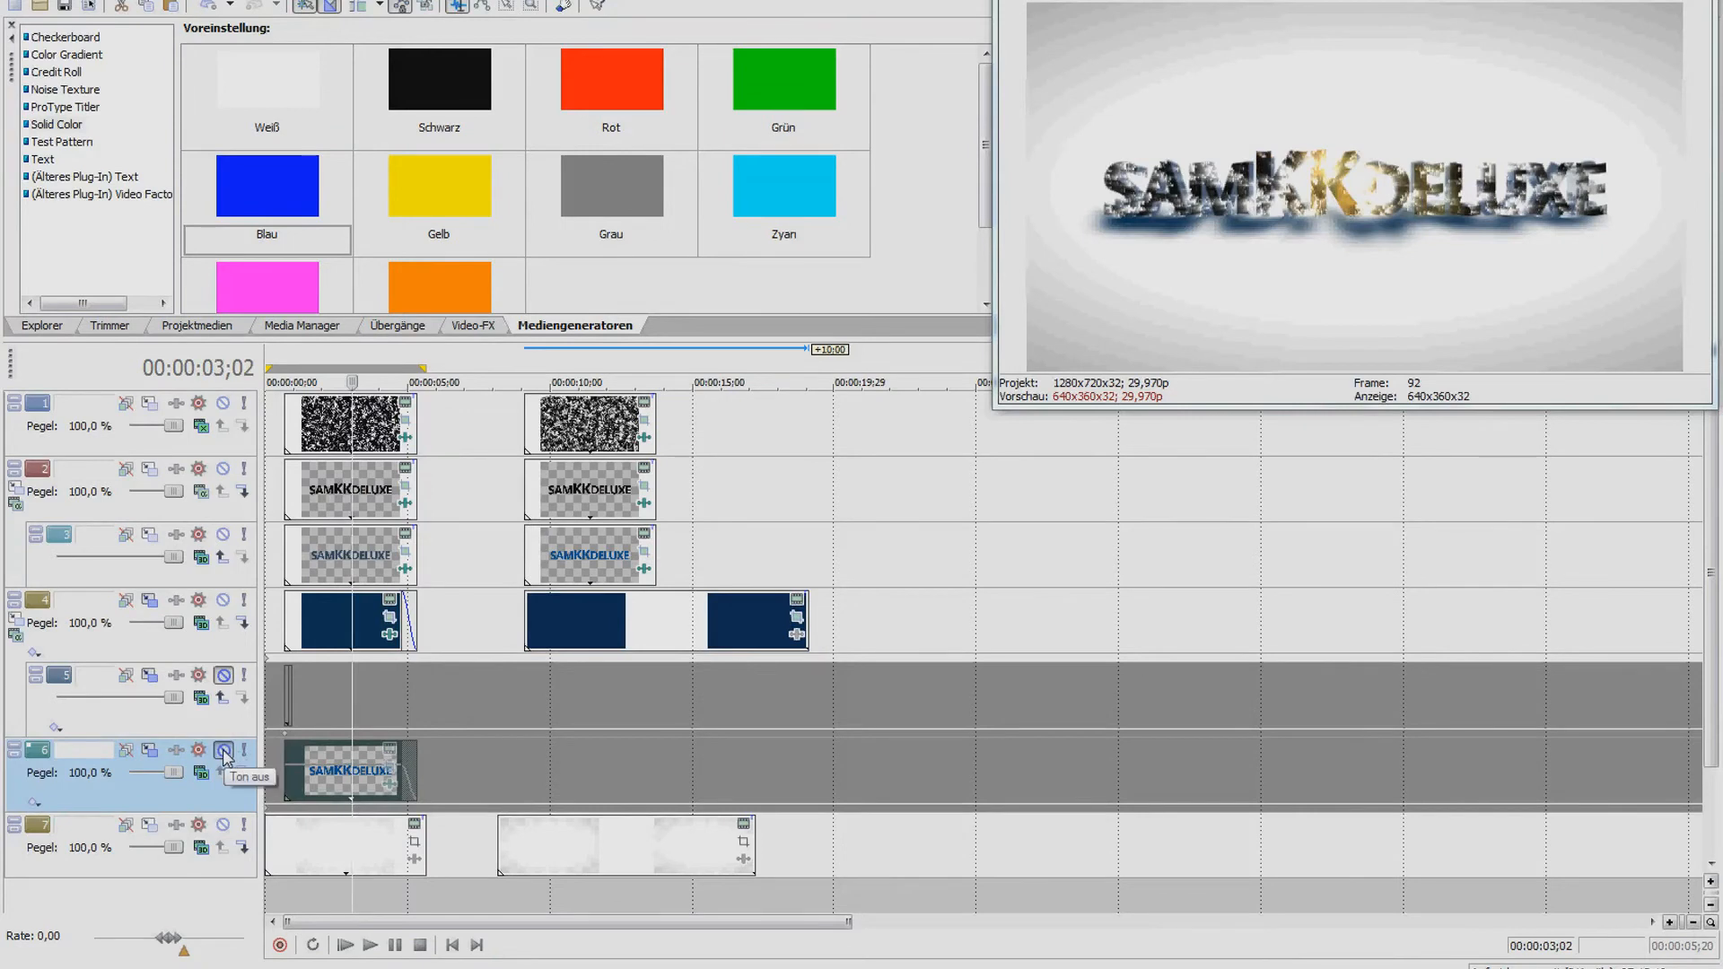
left_click(225, 752)
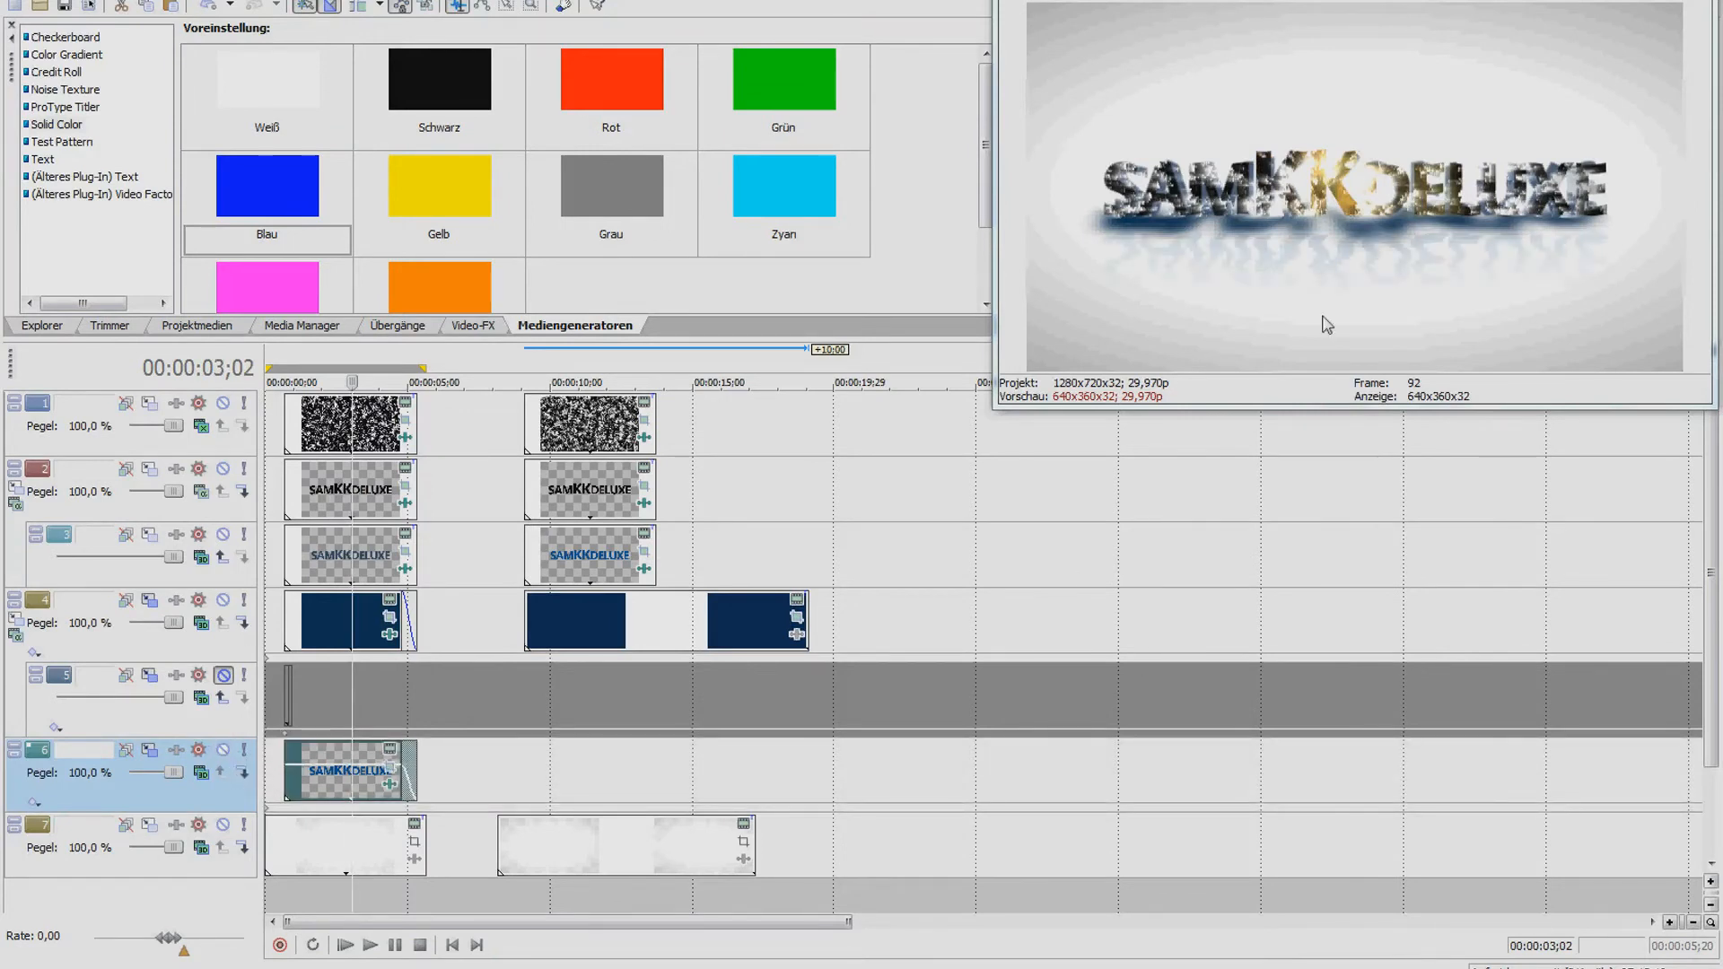
left_click(581, 549)
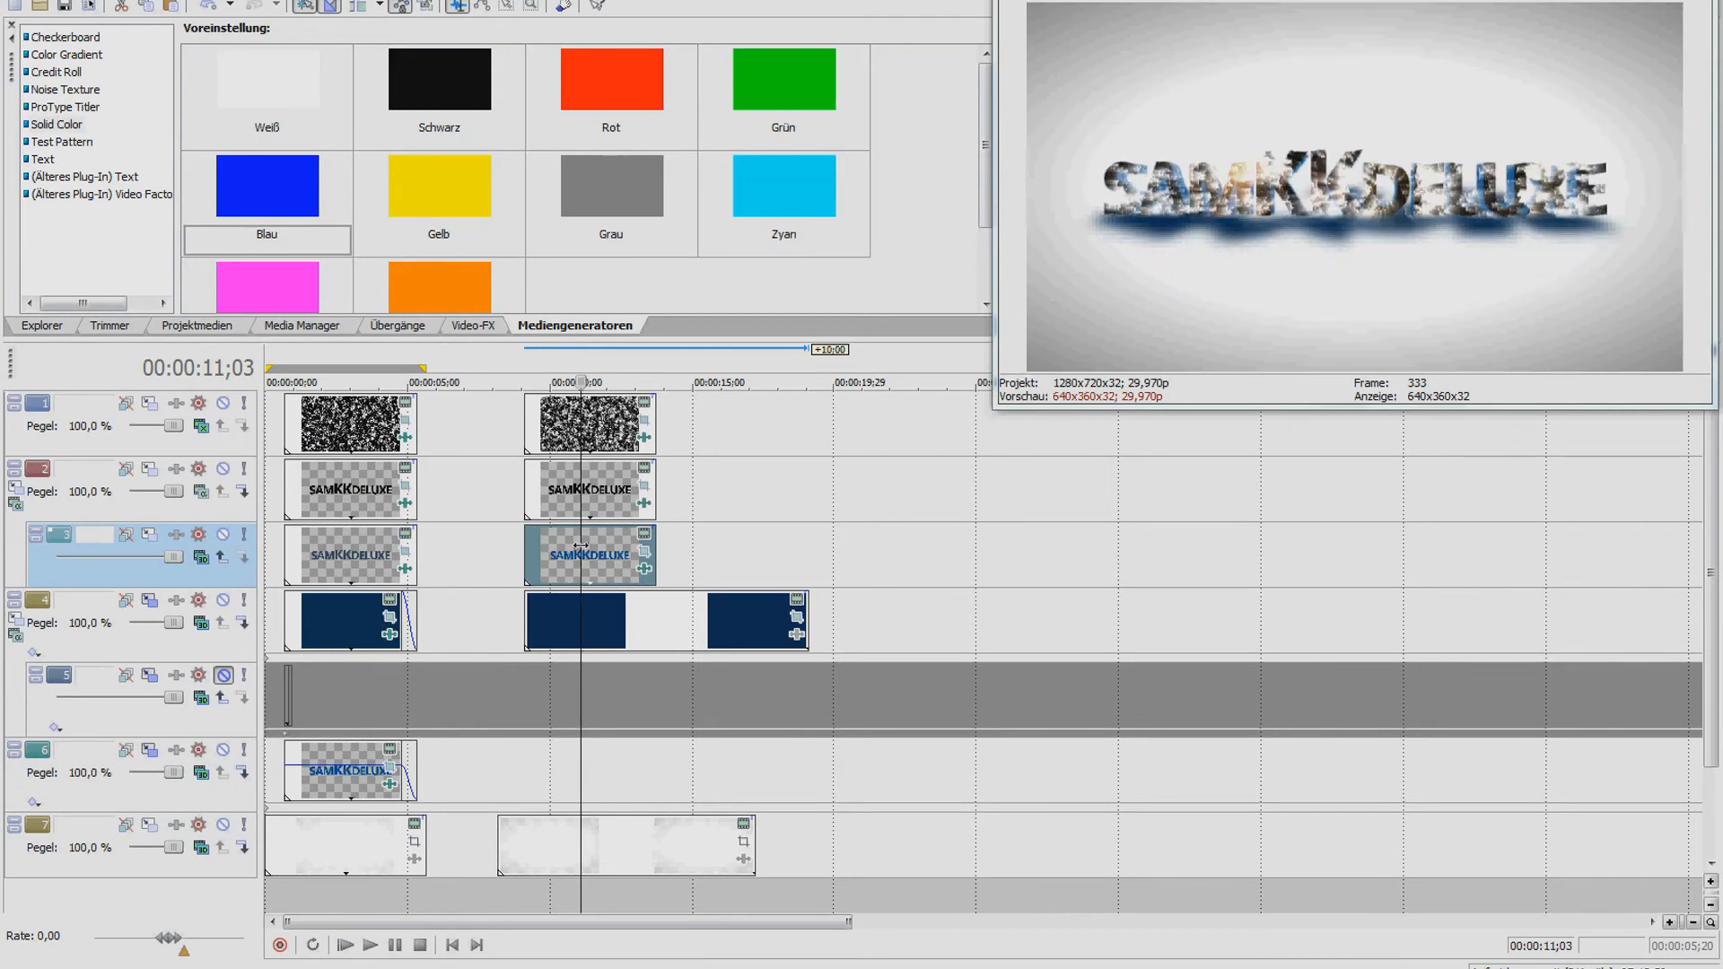
left_click(539, 738)
key("ctrl+v")
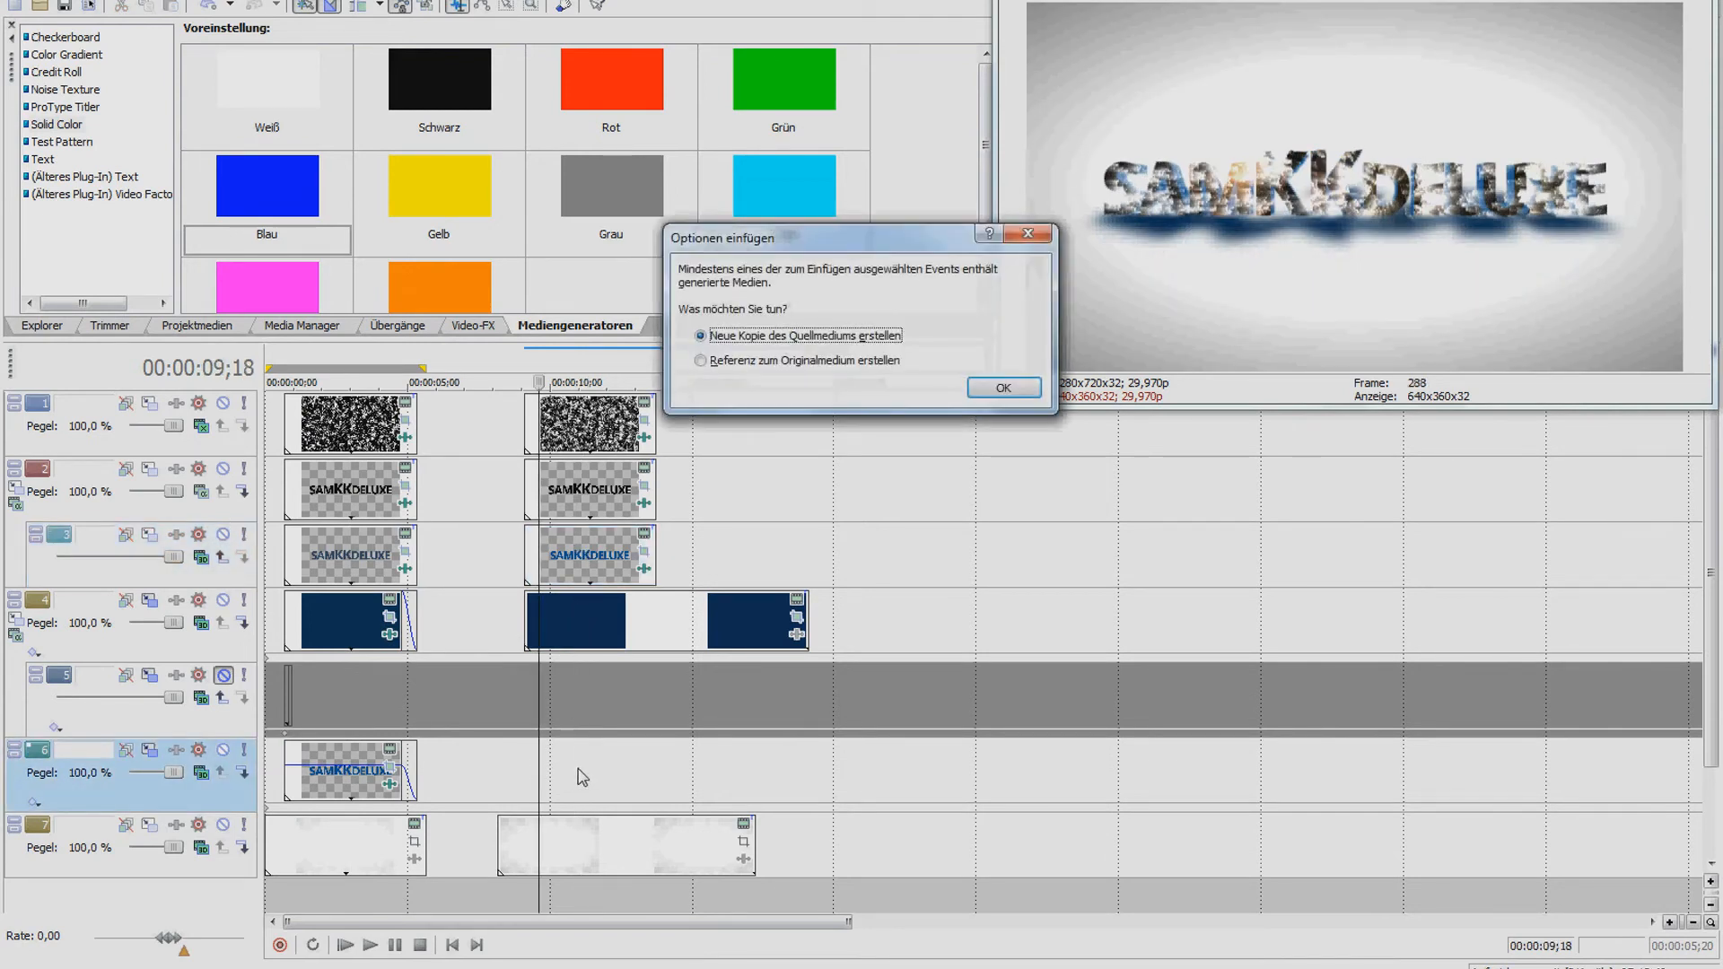
left_click(996, 388)
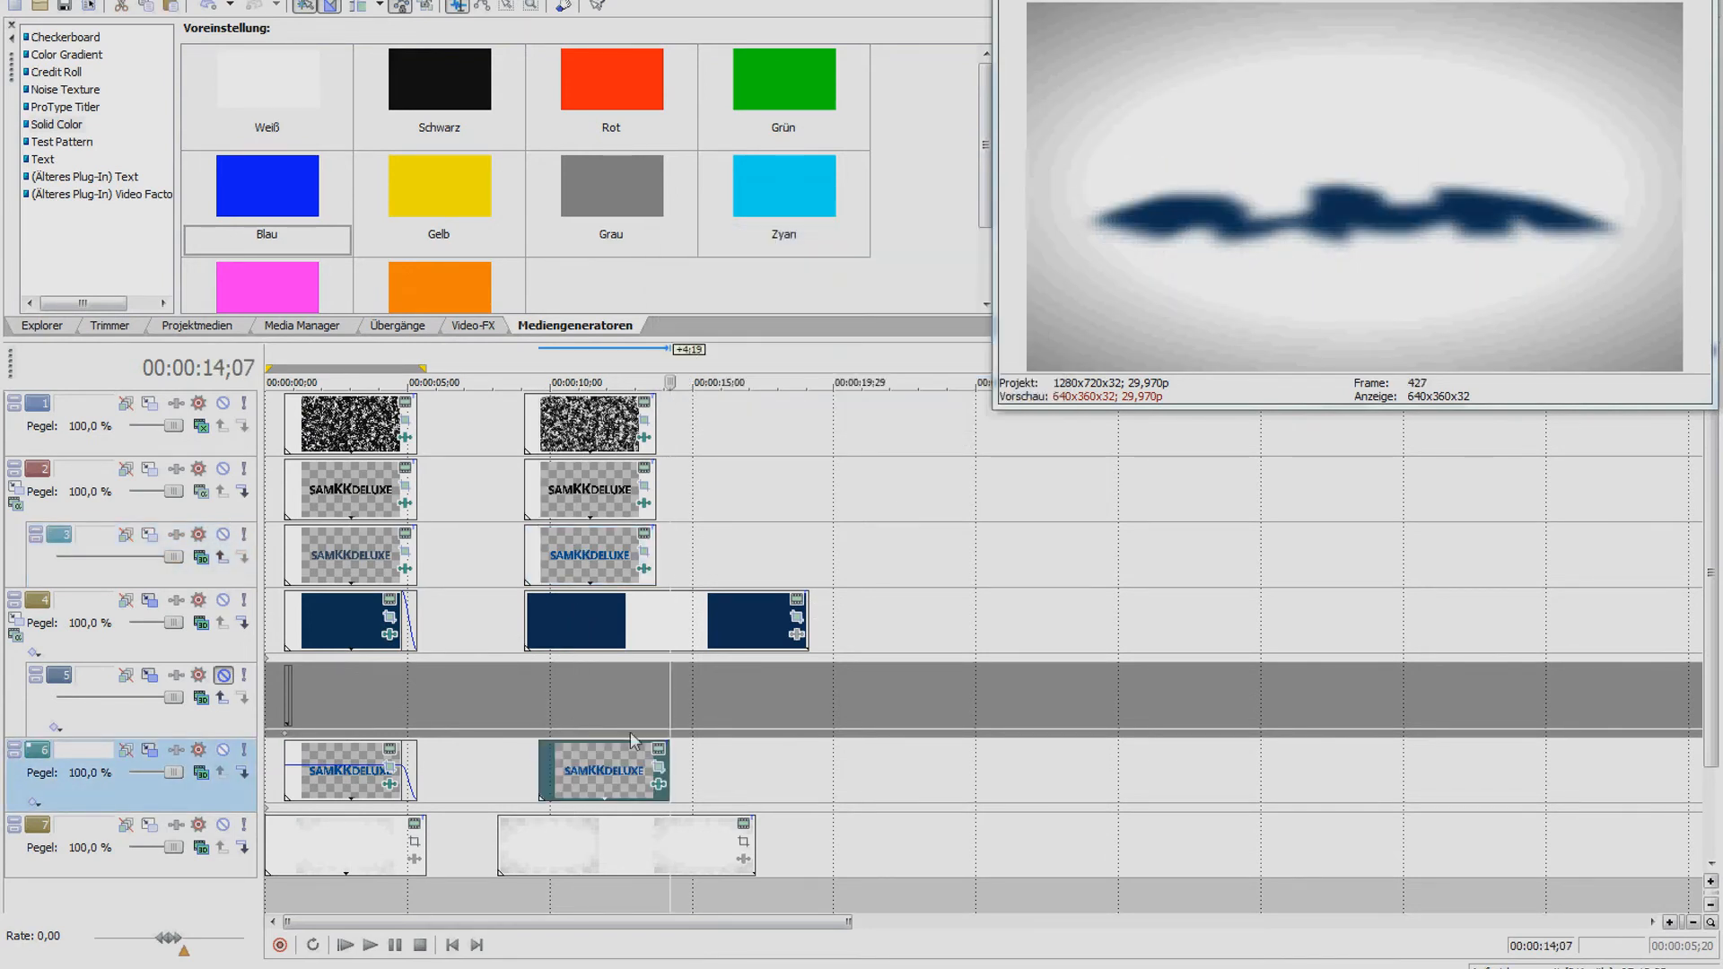
left_click(577, 780)
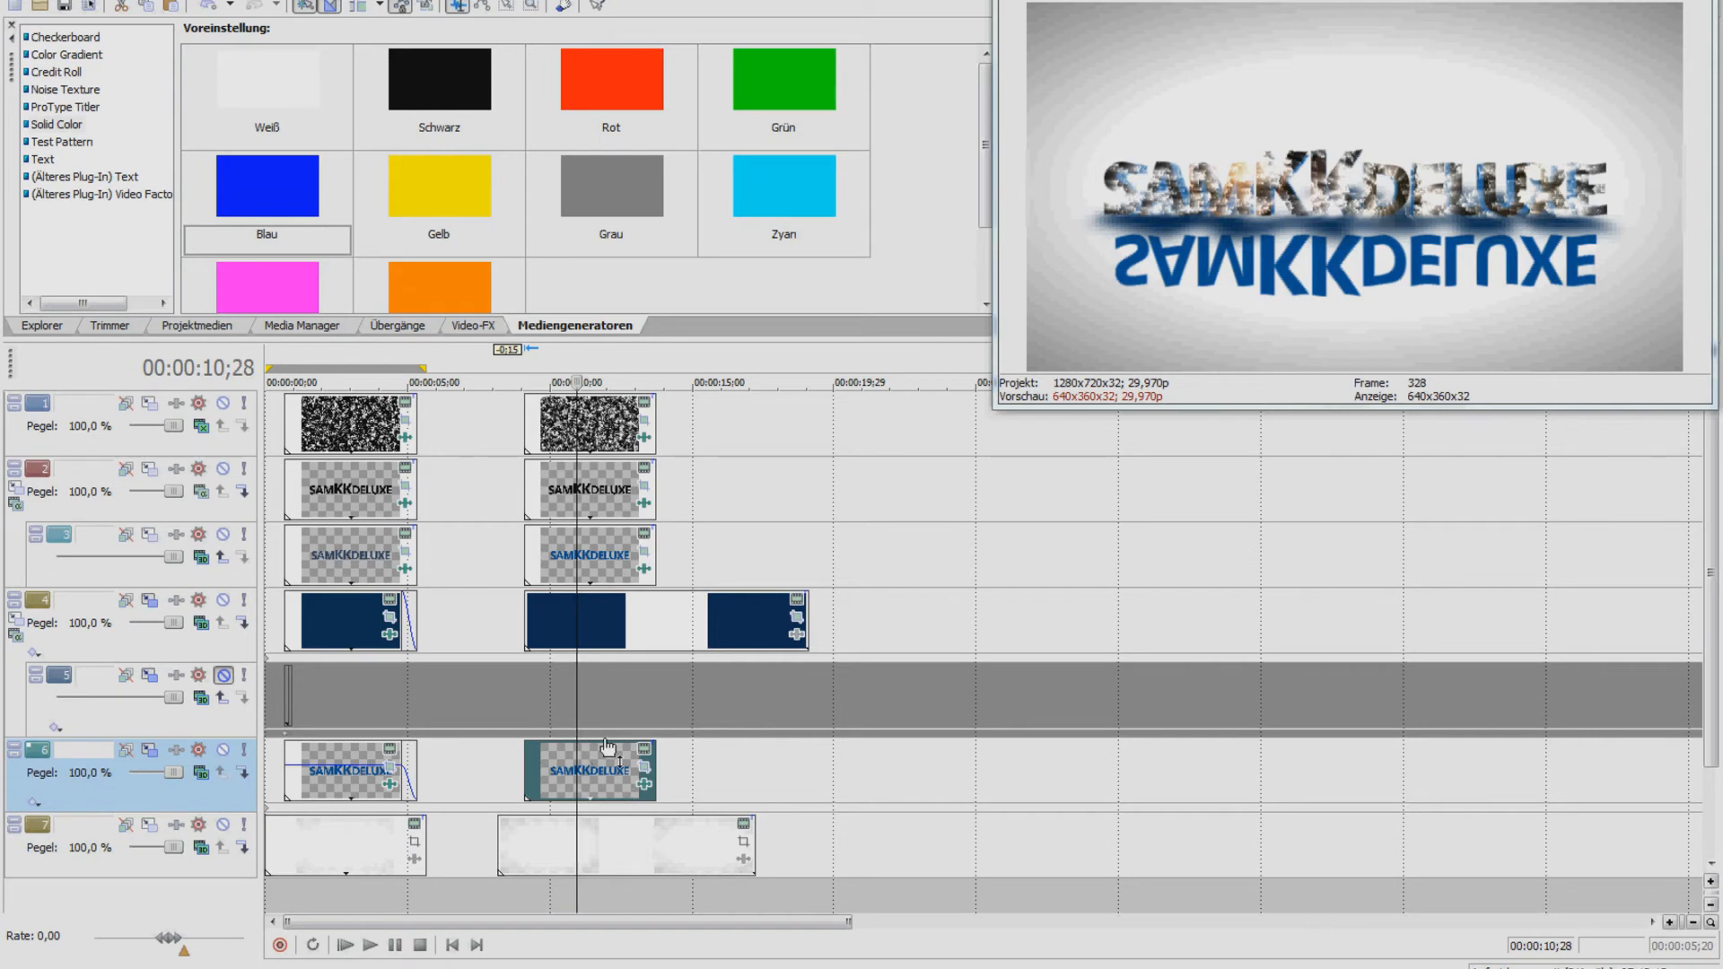
Switch track 6 to 3D Quell-Alpha compositing for the reflection copy
left_click(206, 779)
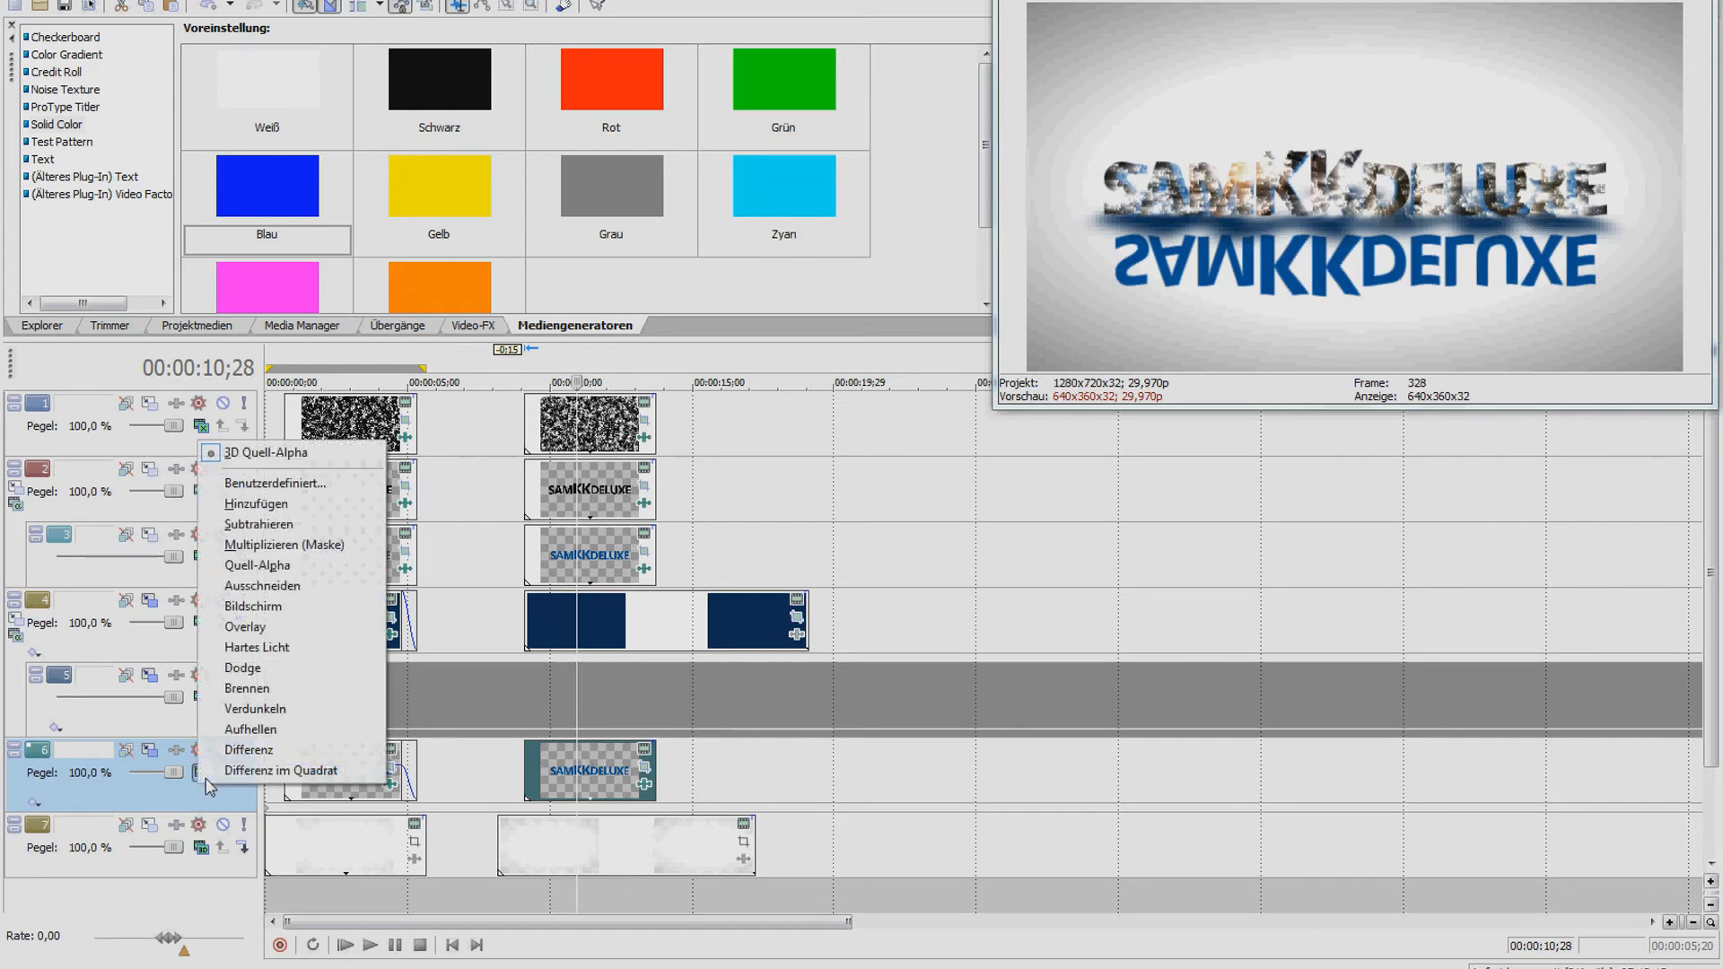
left_click(288, 452)
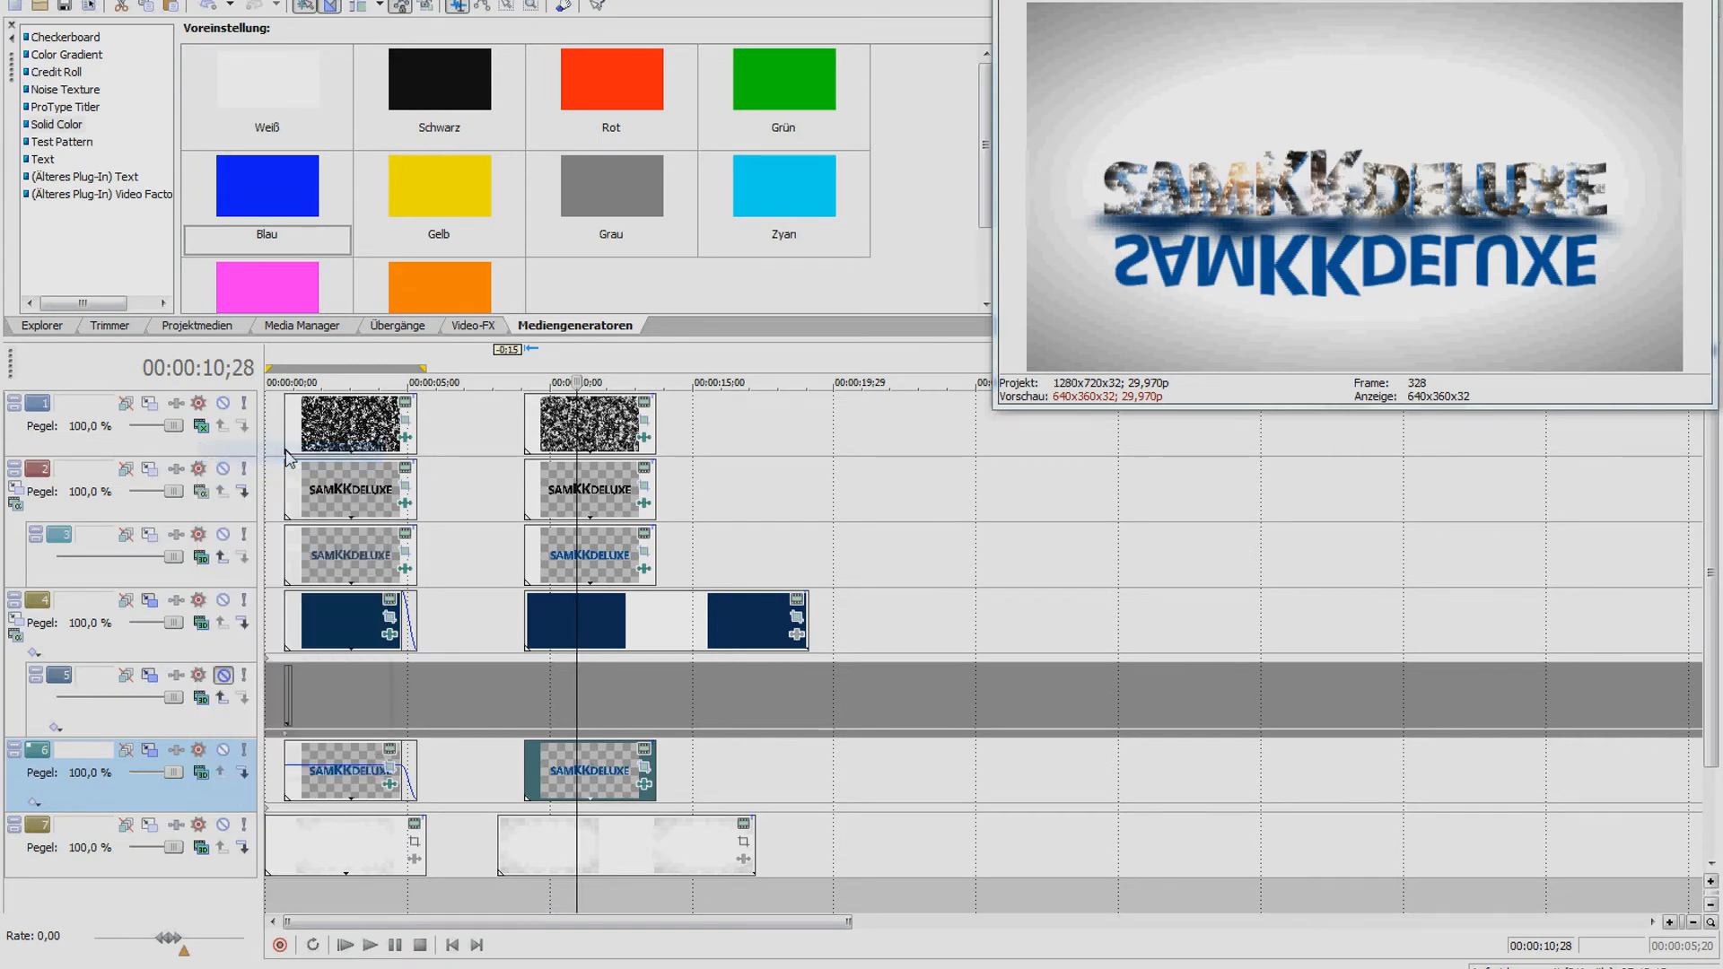
left_click(149, 752)
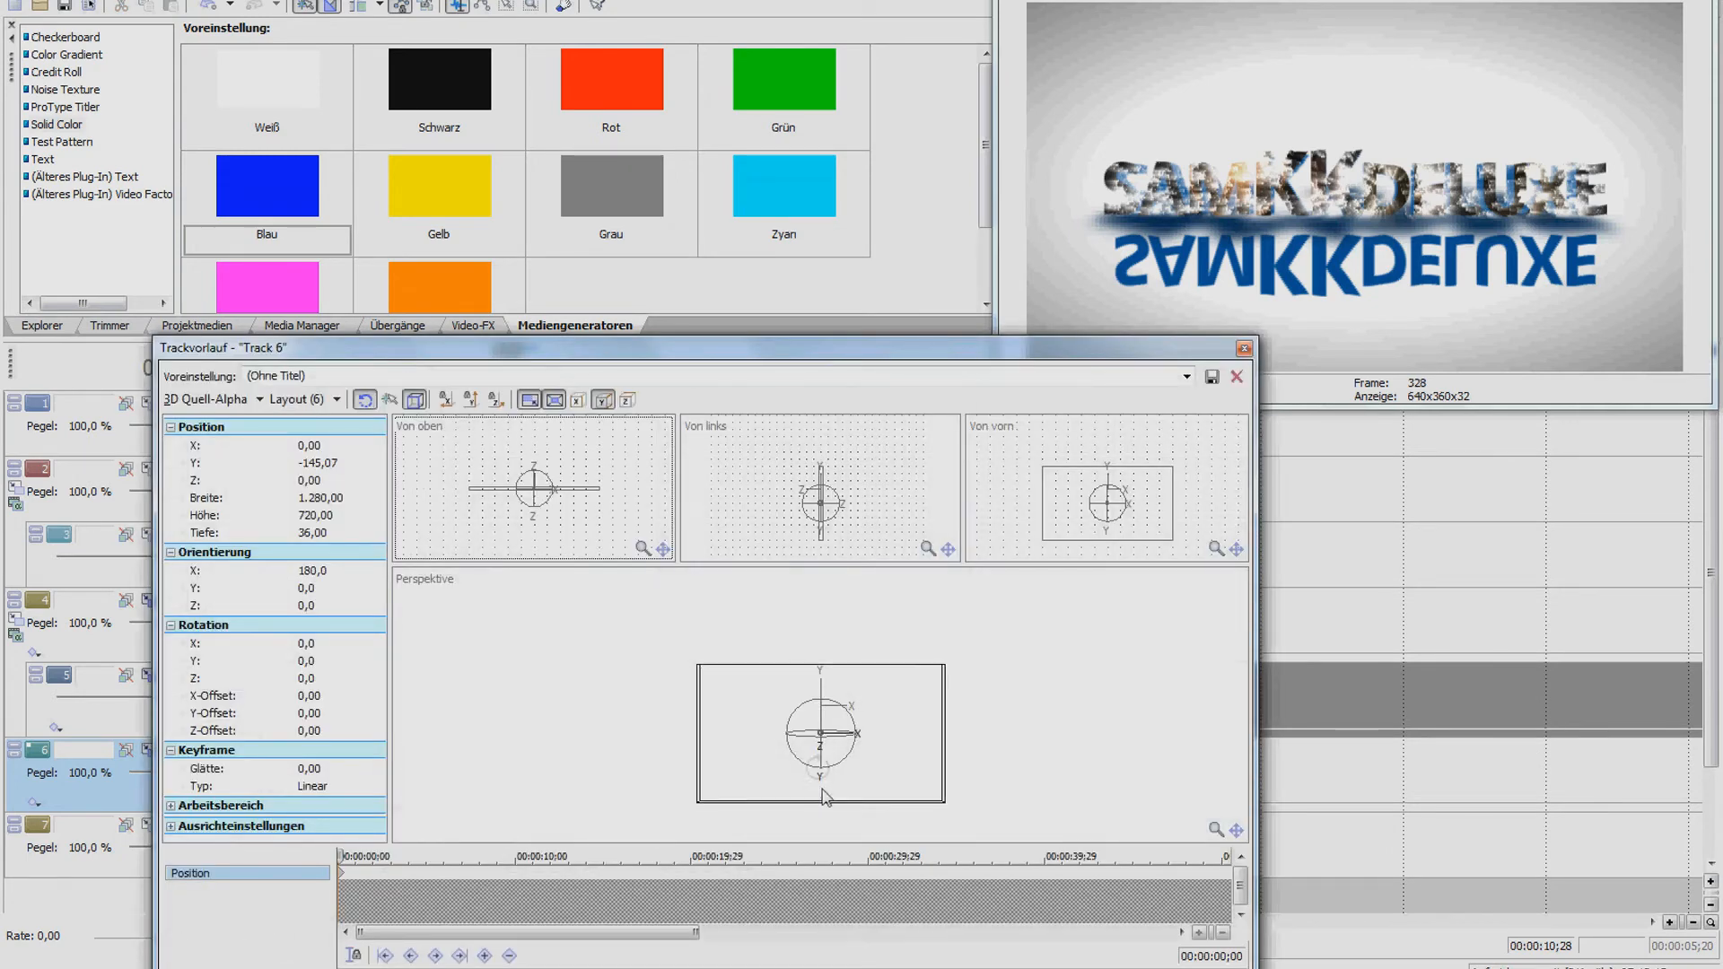
Tilt track 6's flipped logo plane in 3D and shift it to Y -145,07 beneath the original
mouse_move(816, 754)
left_mouse_down()
mouse_move(812, 732)
mouse_move(822, 750)
left_mouse_up()
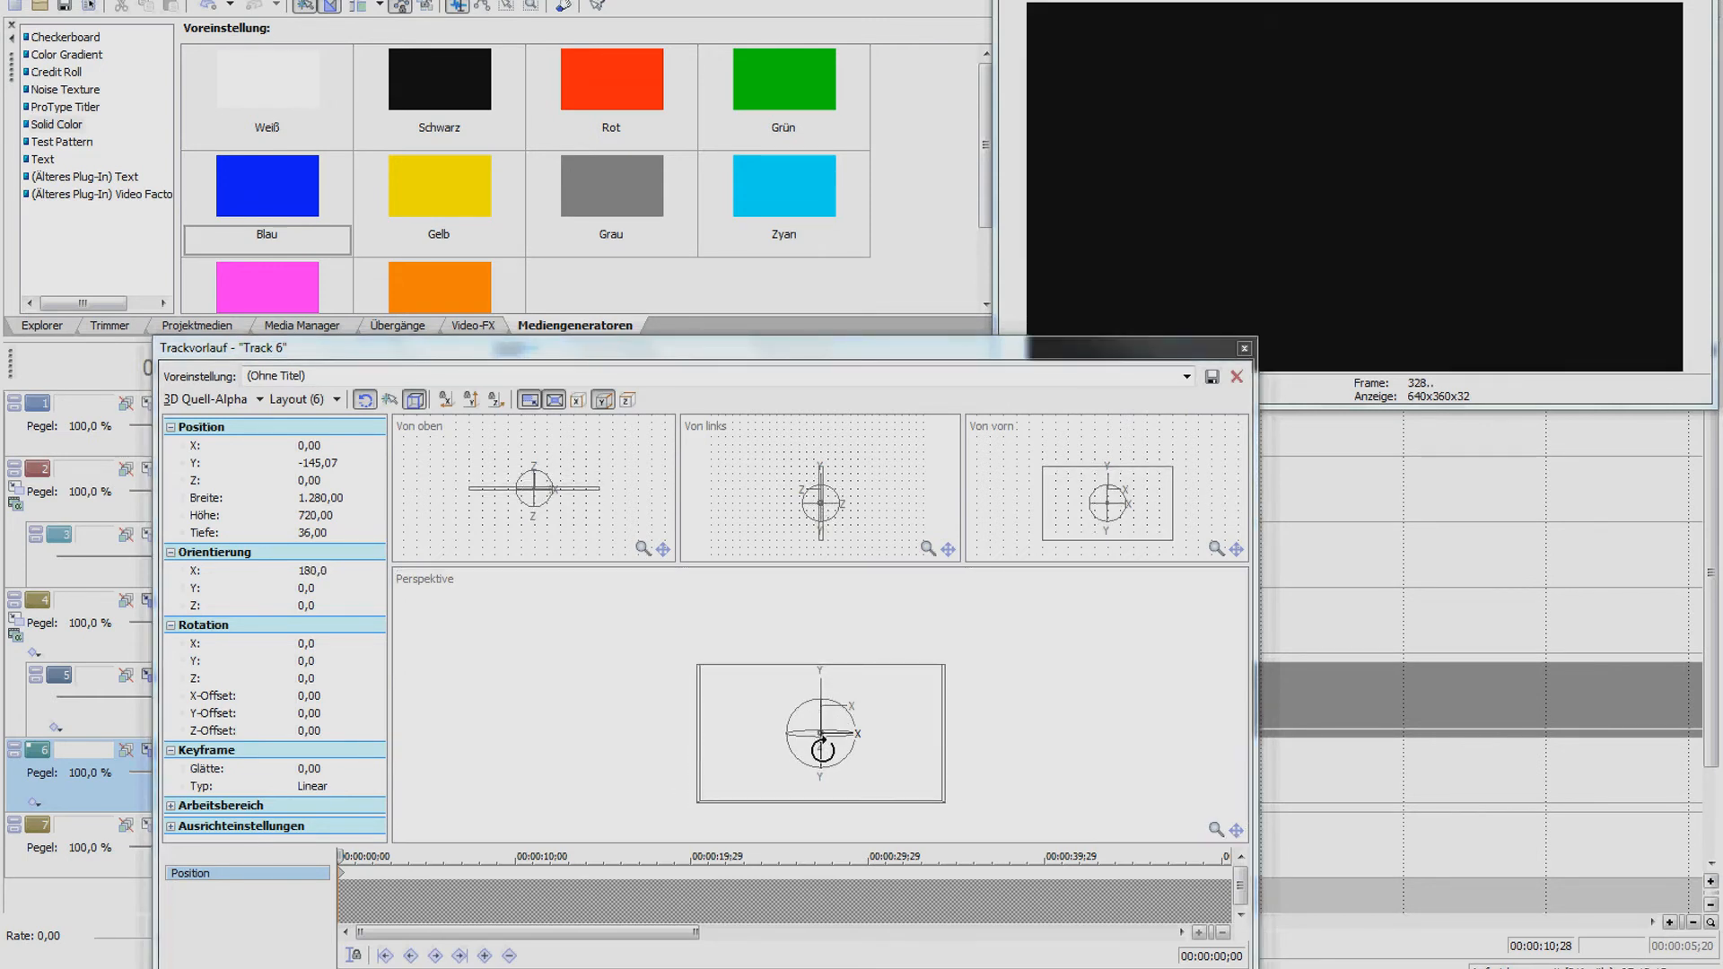
left_click(1244, 348)
left_click(596, 767)
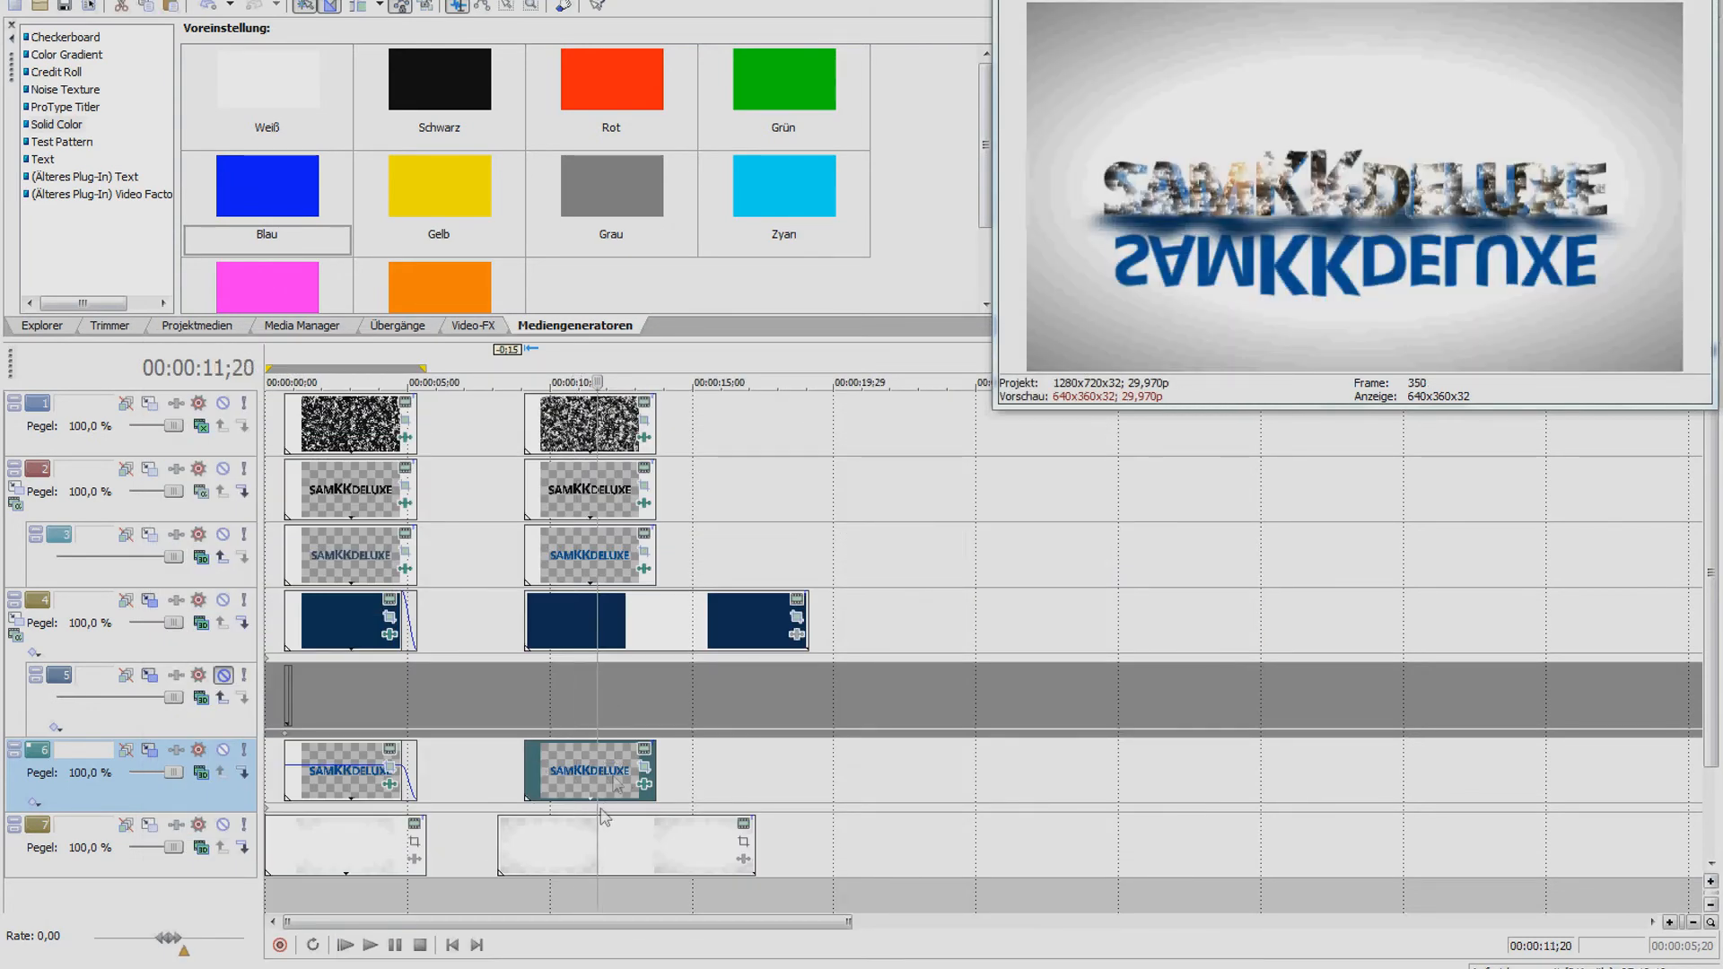
left_click(149, 752)
mouse_move(751, 706)
left_mouse_down()
mouse_move(733, 707)
mouse_move(754, 705)
left_mouse_up()
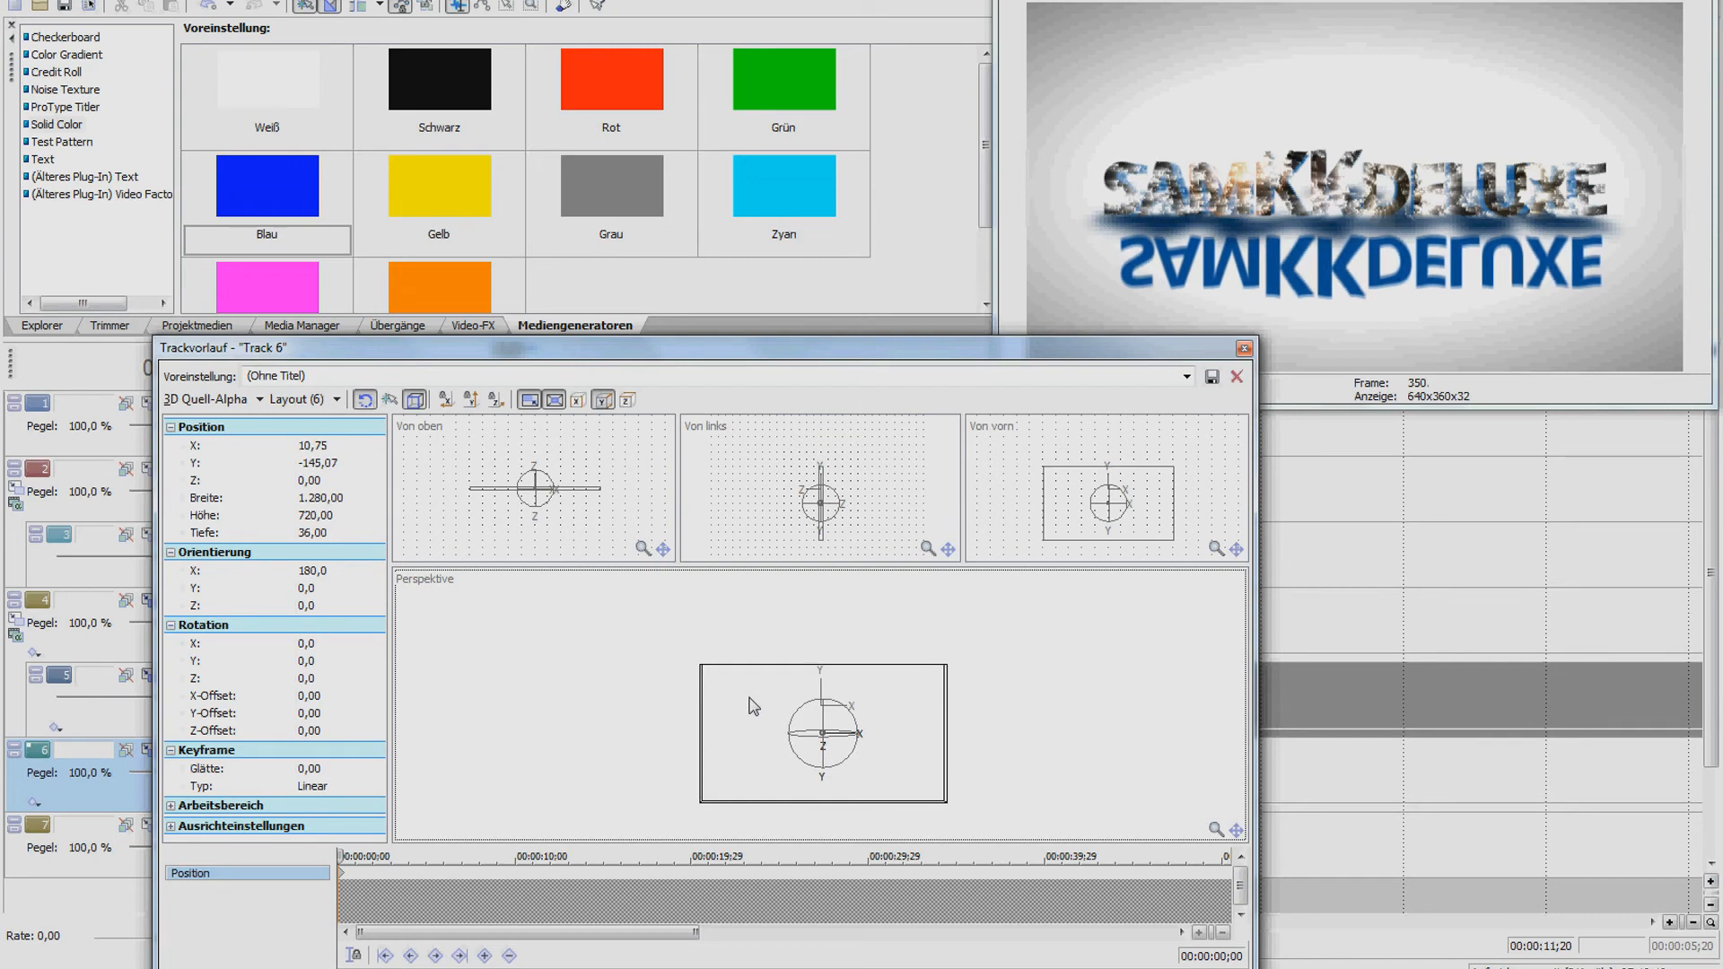
left_click(1244, 348)
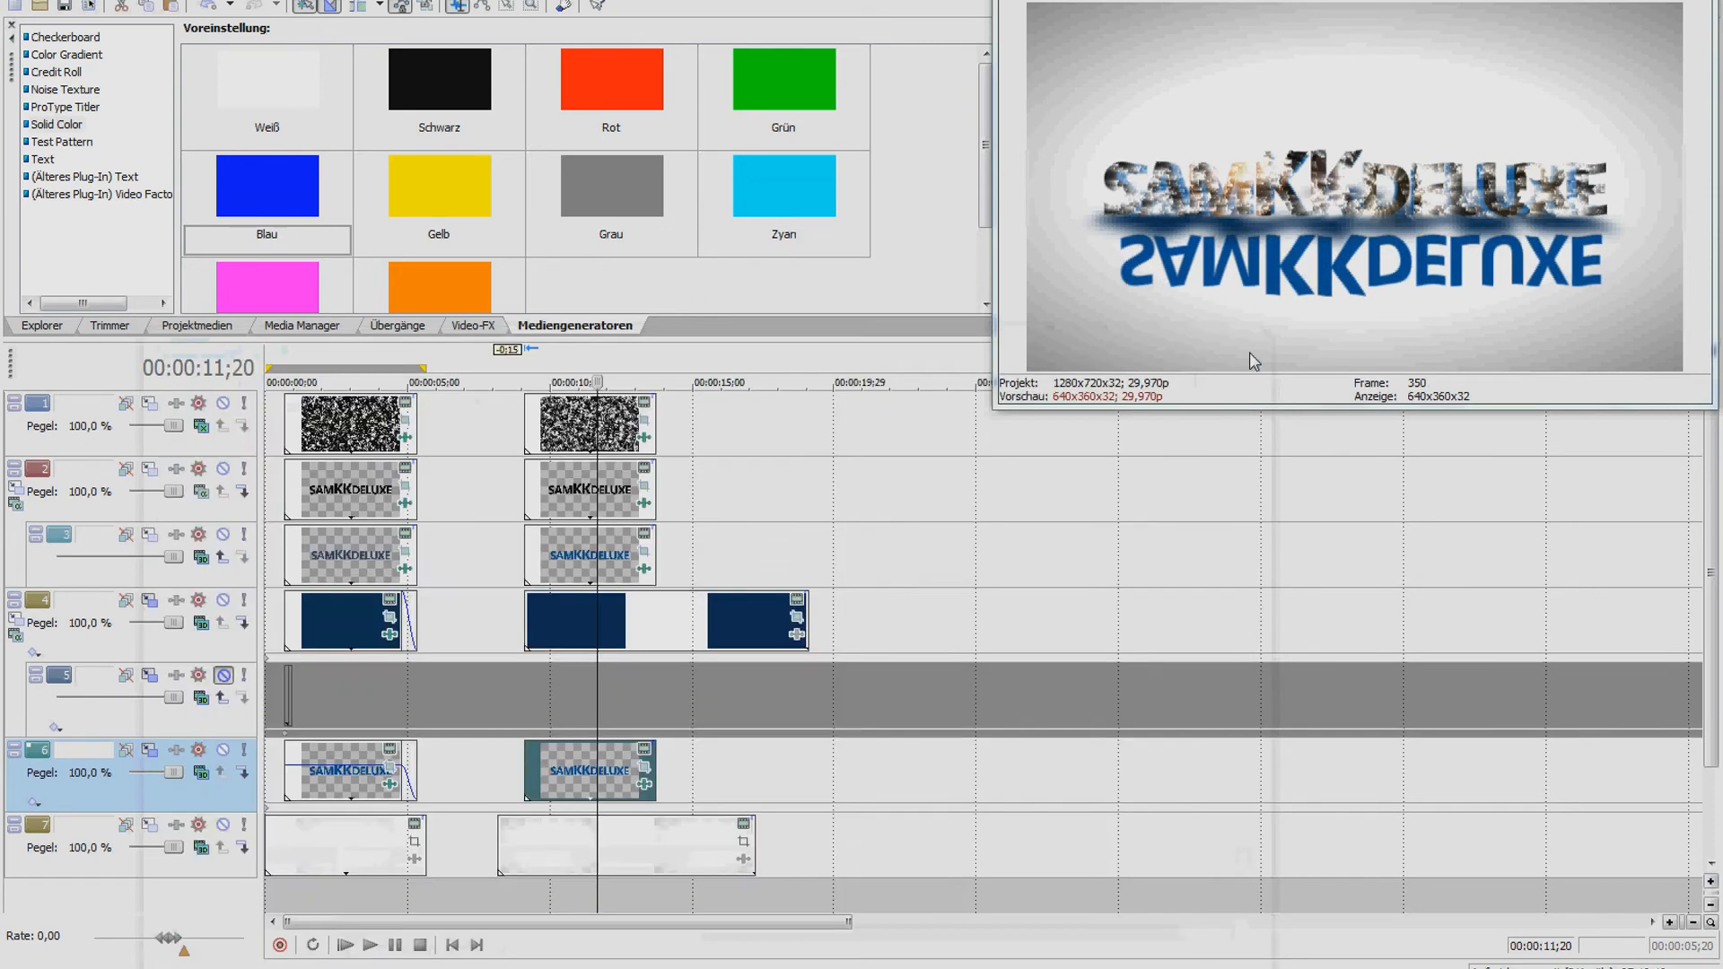
Draw a closed mask path around the track 6 reflection text in Pan/Crop
left_click(644, 767)
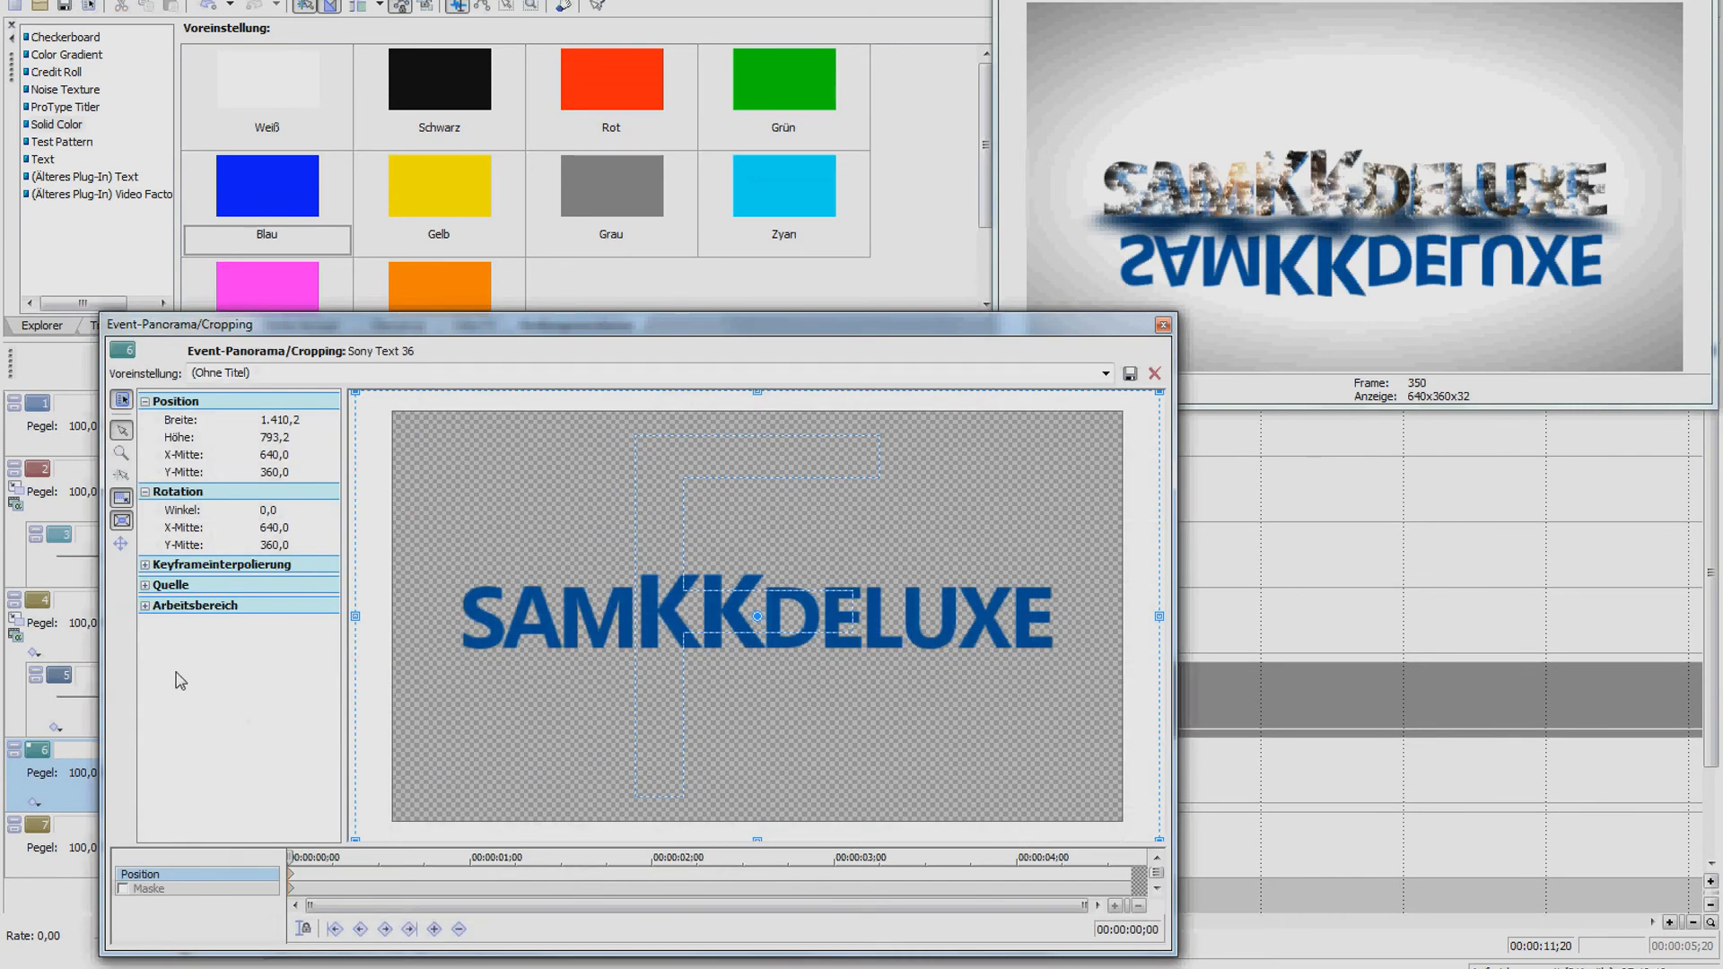
left_click(123, 888)
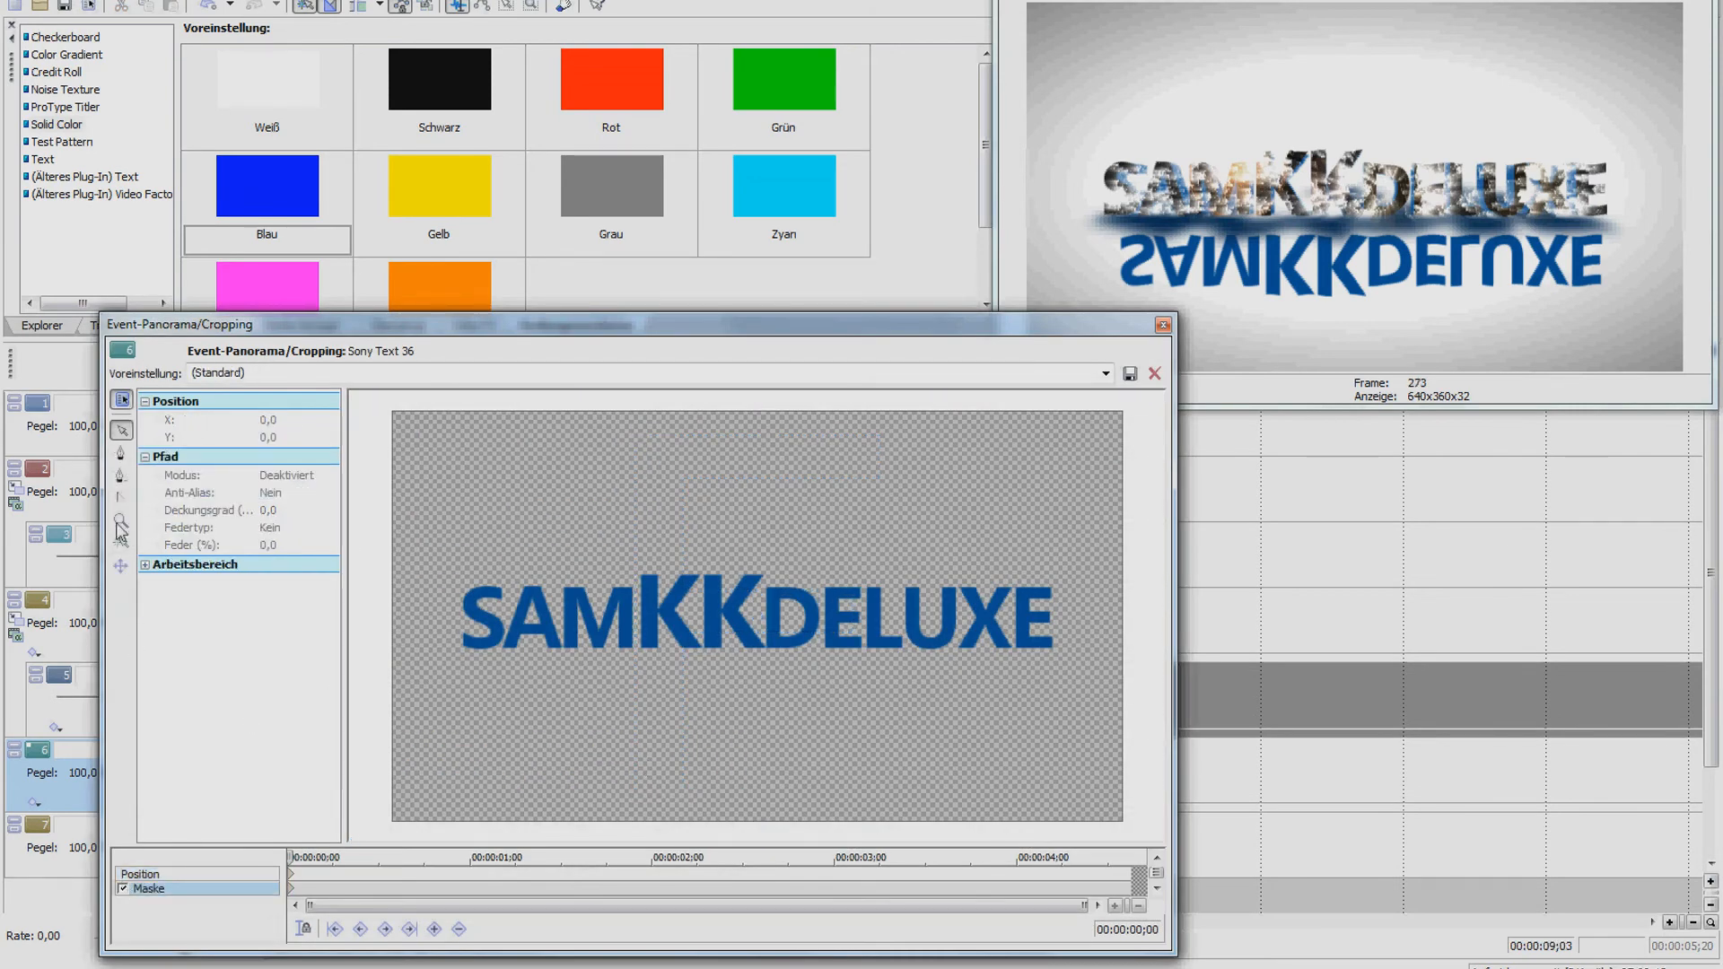
left_click(121, 454)
left_click(405, 581)
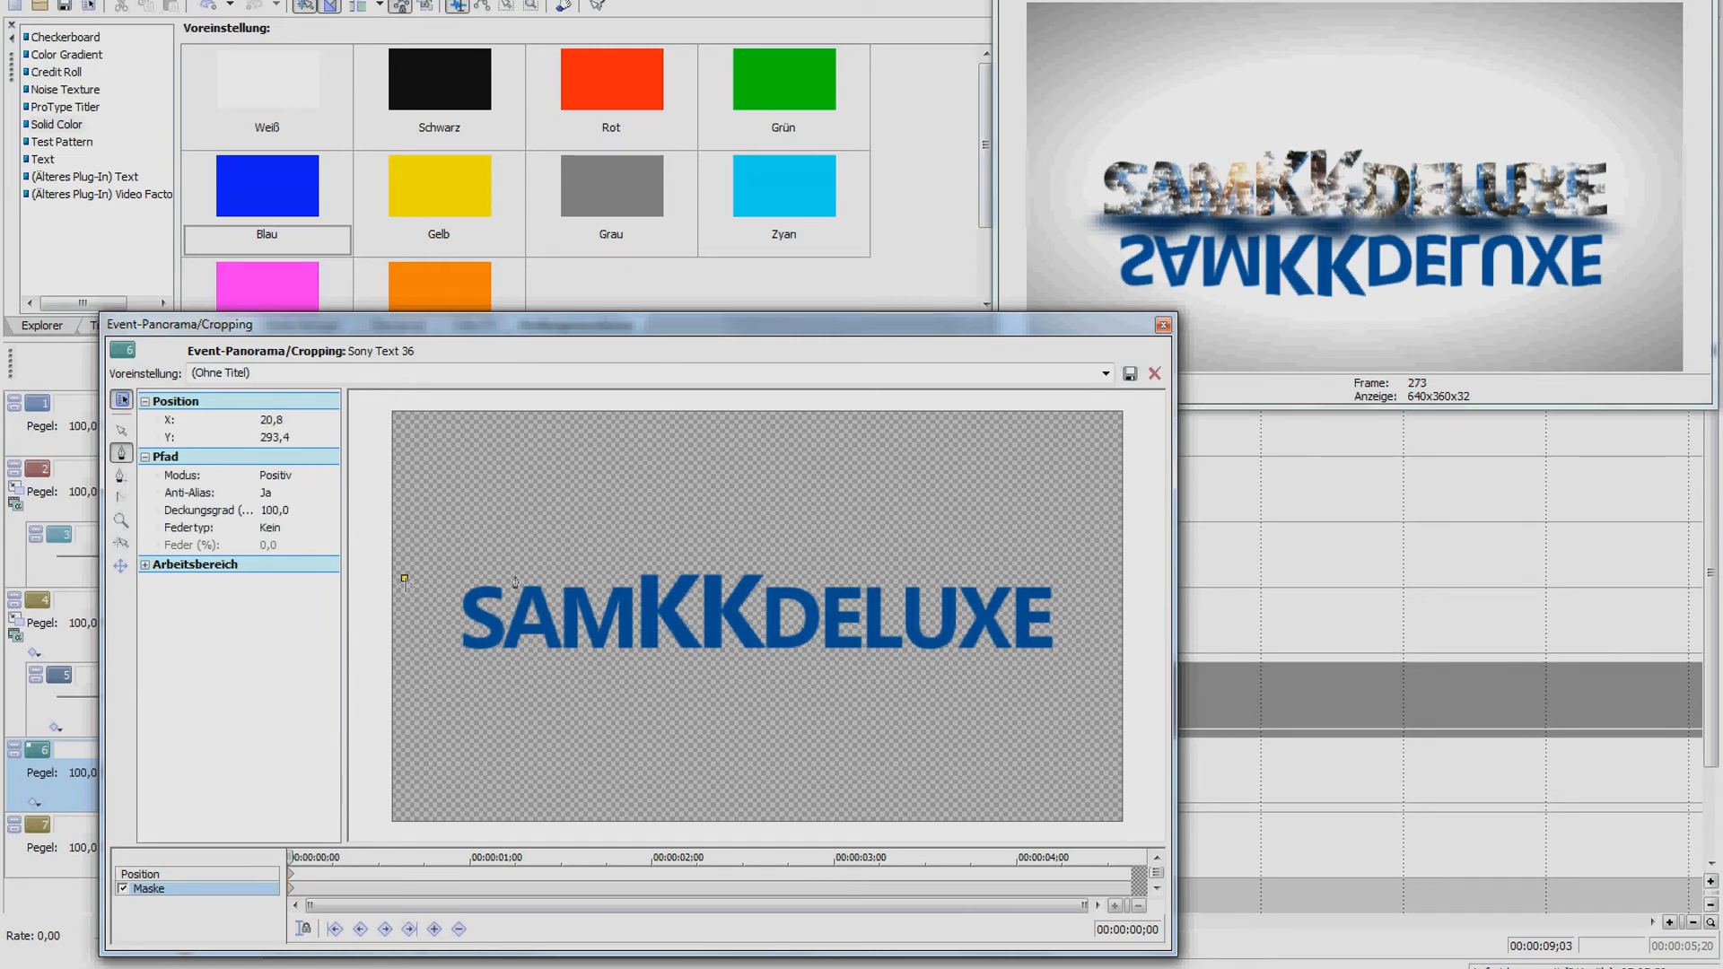
left_click(1043, 561)
left_click(1092, 593)
left_click_drag(1105, 643, 1110, 648)
left_click(378, 785)
left_click(404, 582)
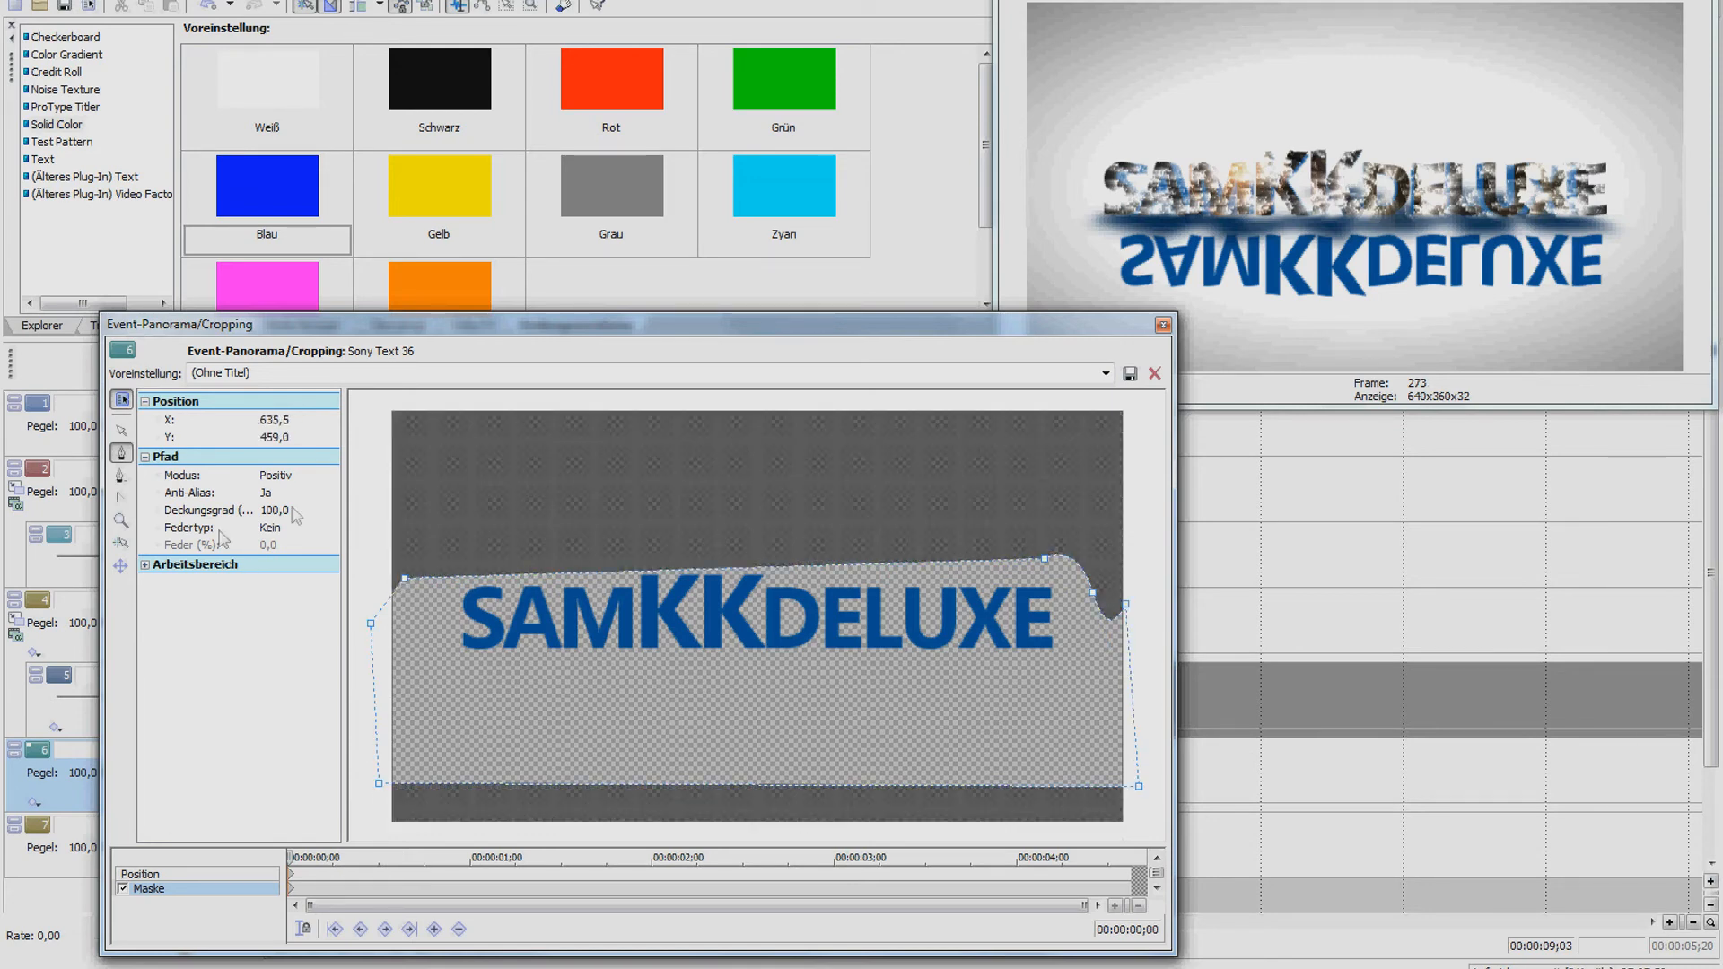
Feather the mask 50% on both sides, then lower the second reflection clip's opacity to 70%
left_click(330, 530)
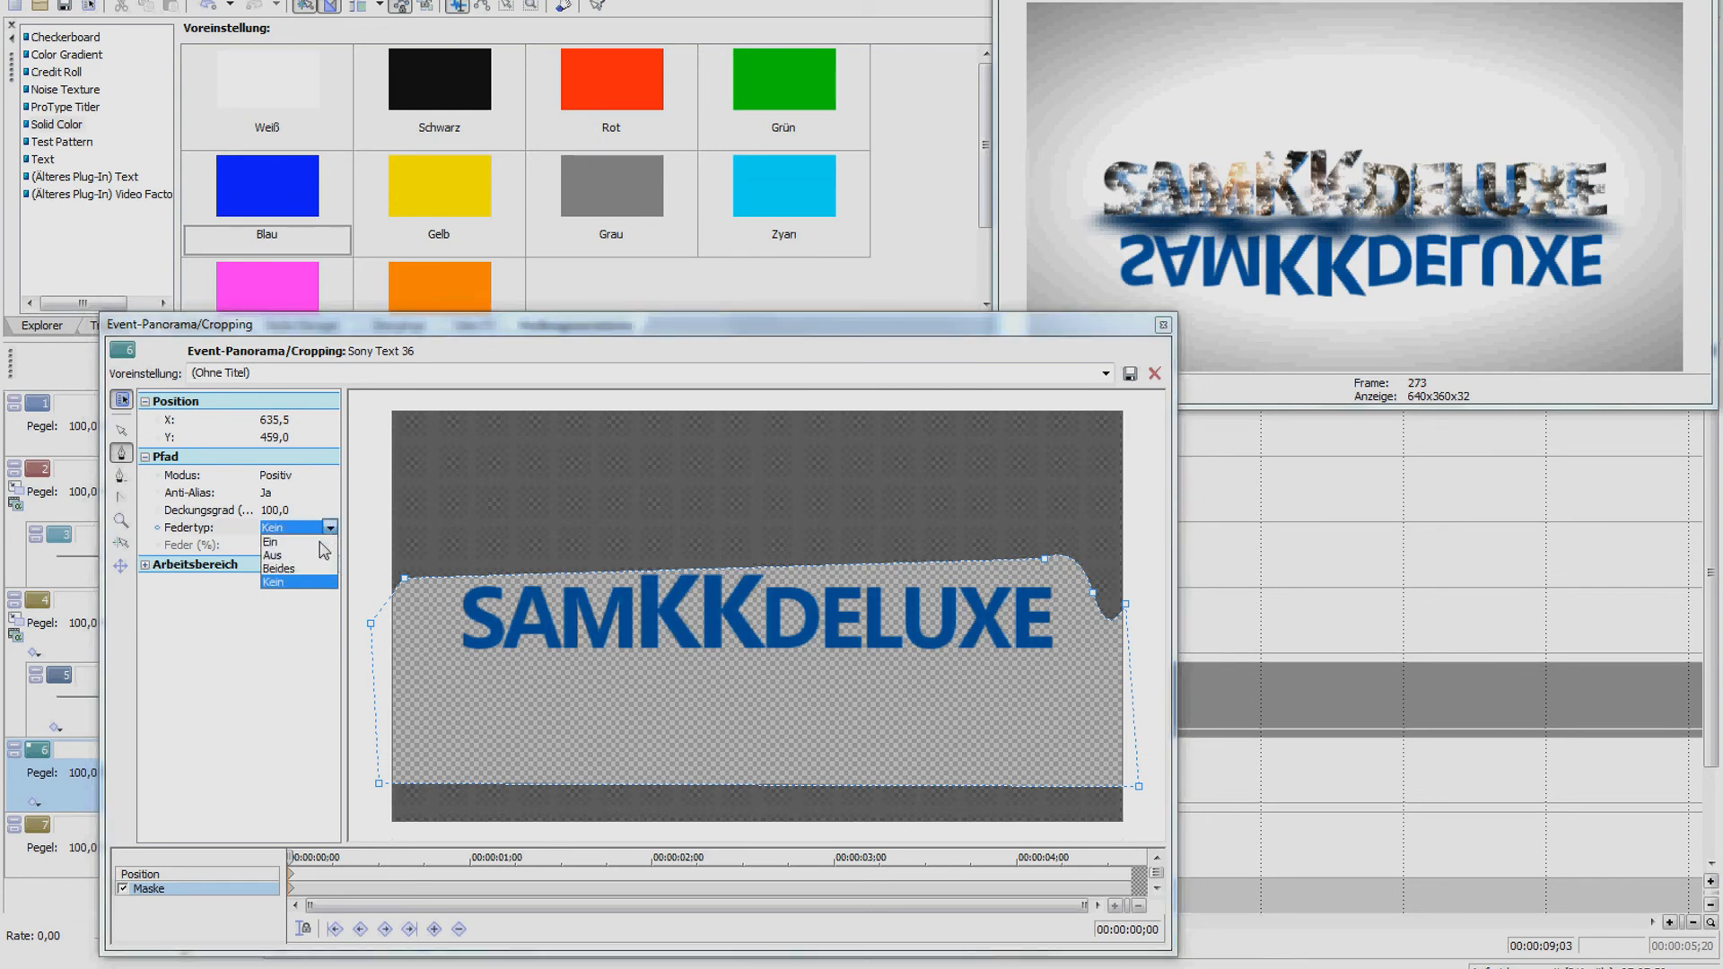
left_click(321, 568)
left_click(287, 545)
left_click(331, 545)
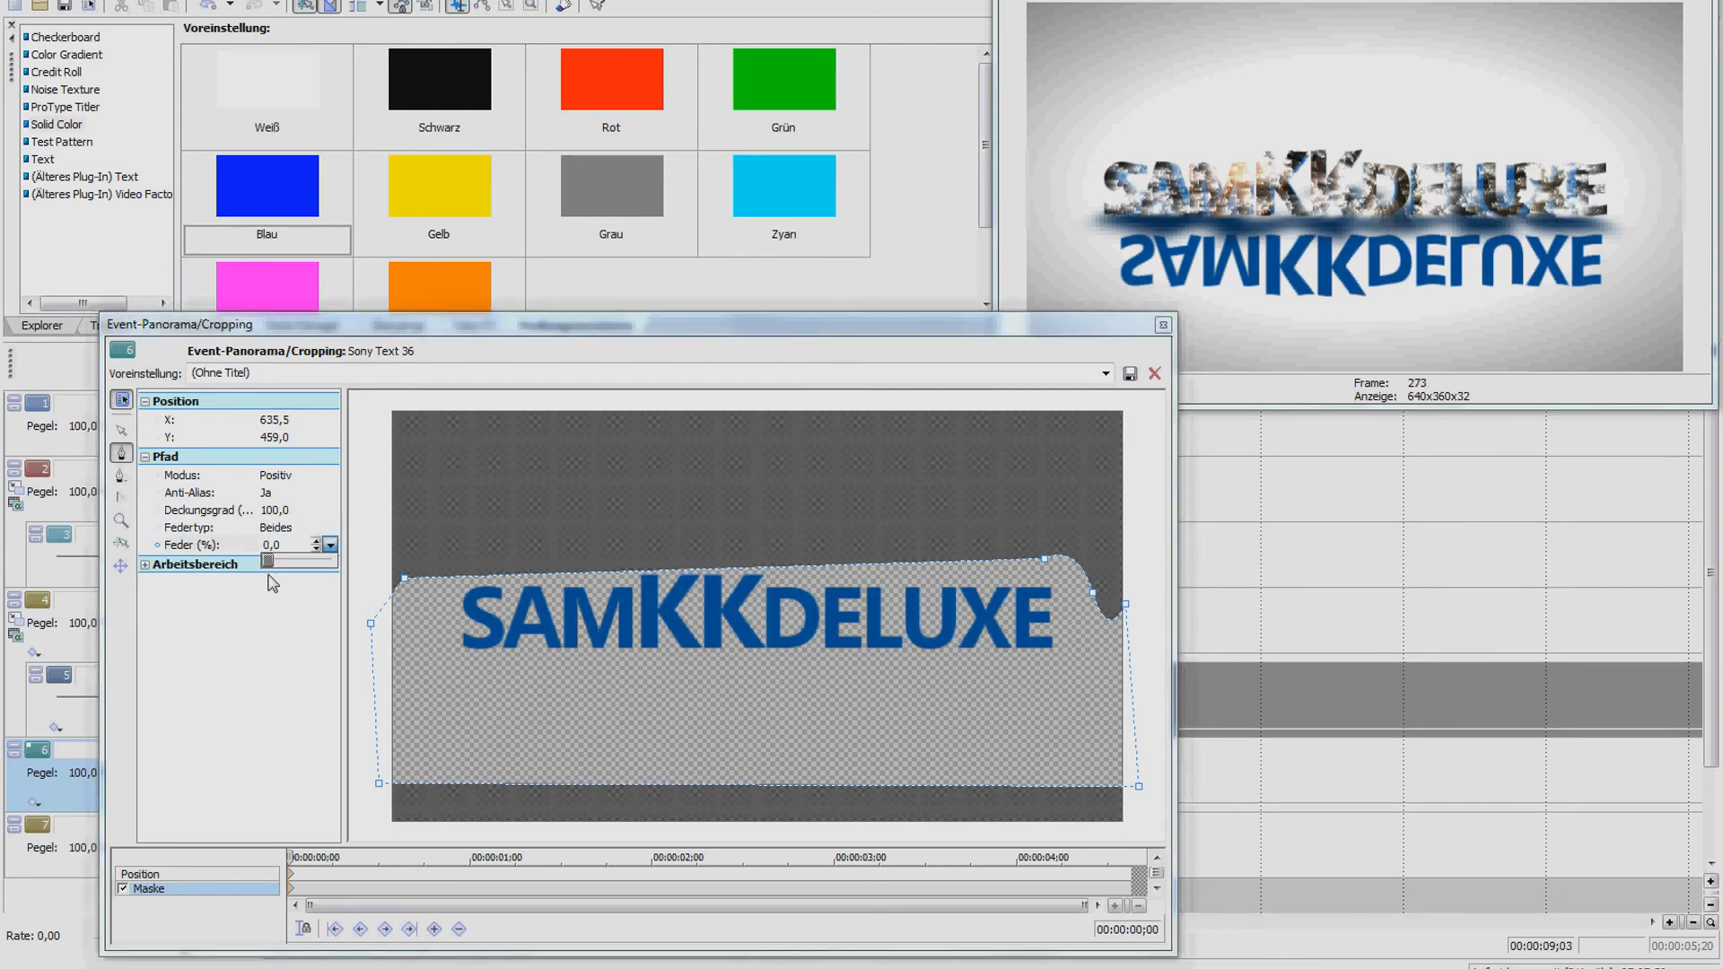
left_click_drag(279, 570, 332, 569)
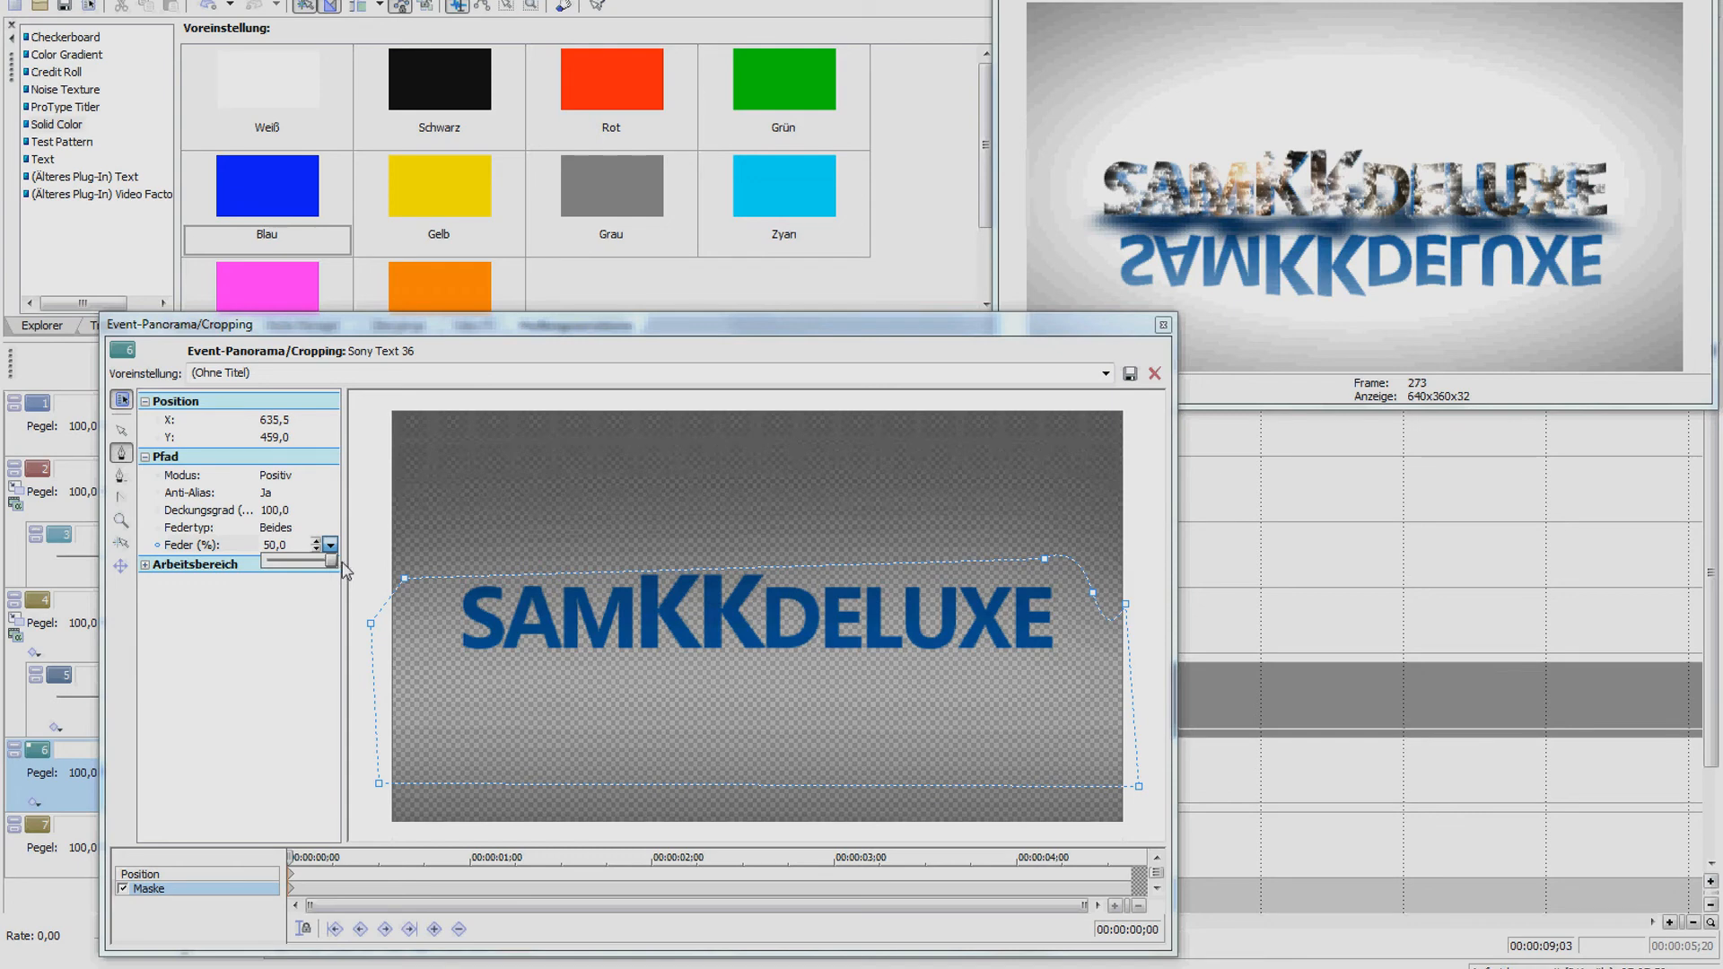
left_click(1162, 325)
left_click_drag(571, 750, 572, 777)
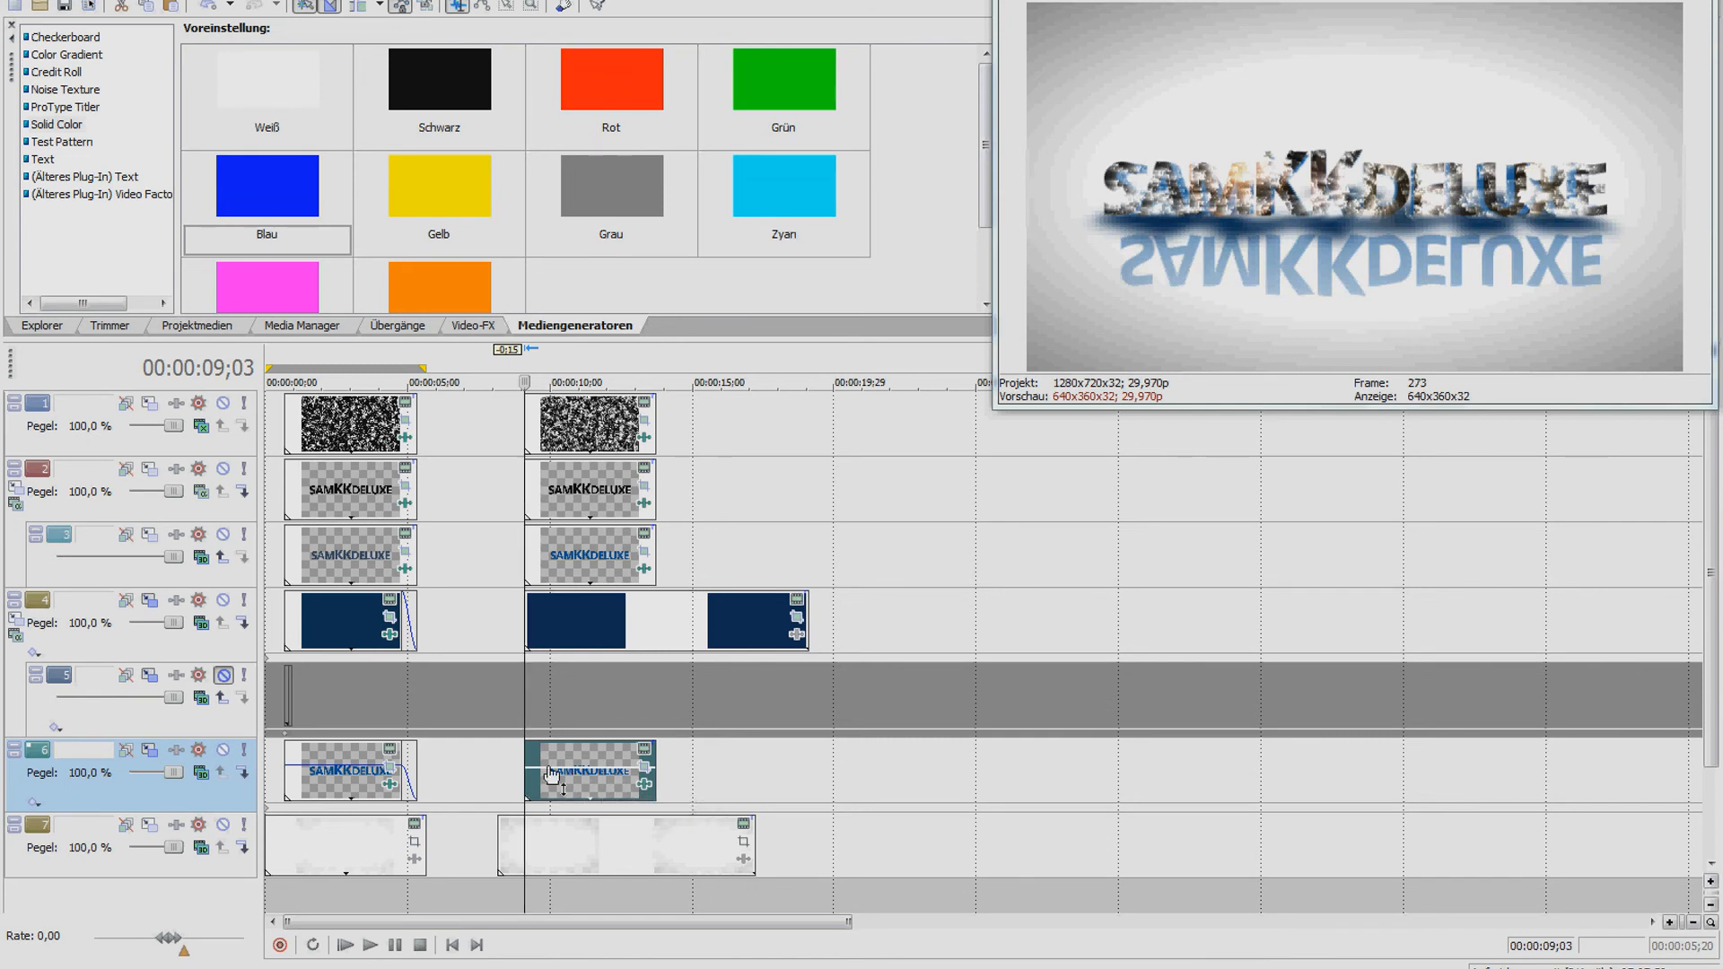
left_click(339, 762)
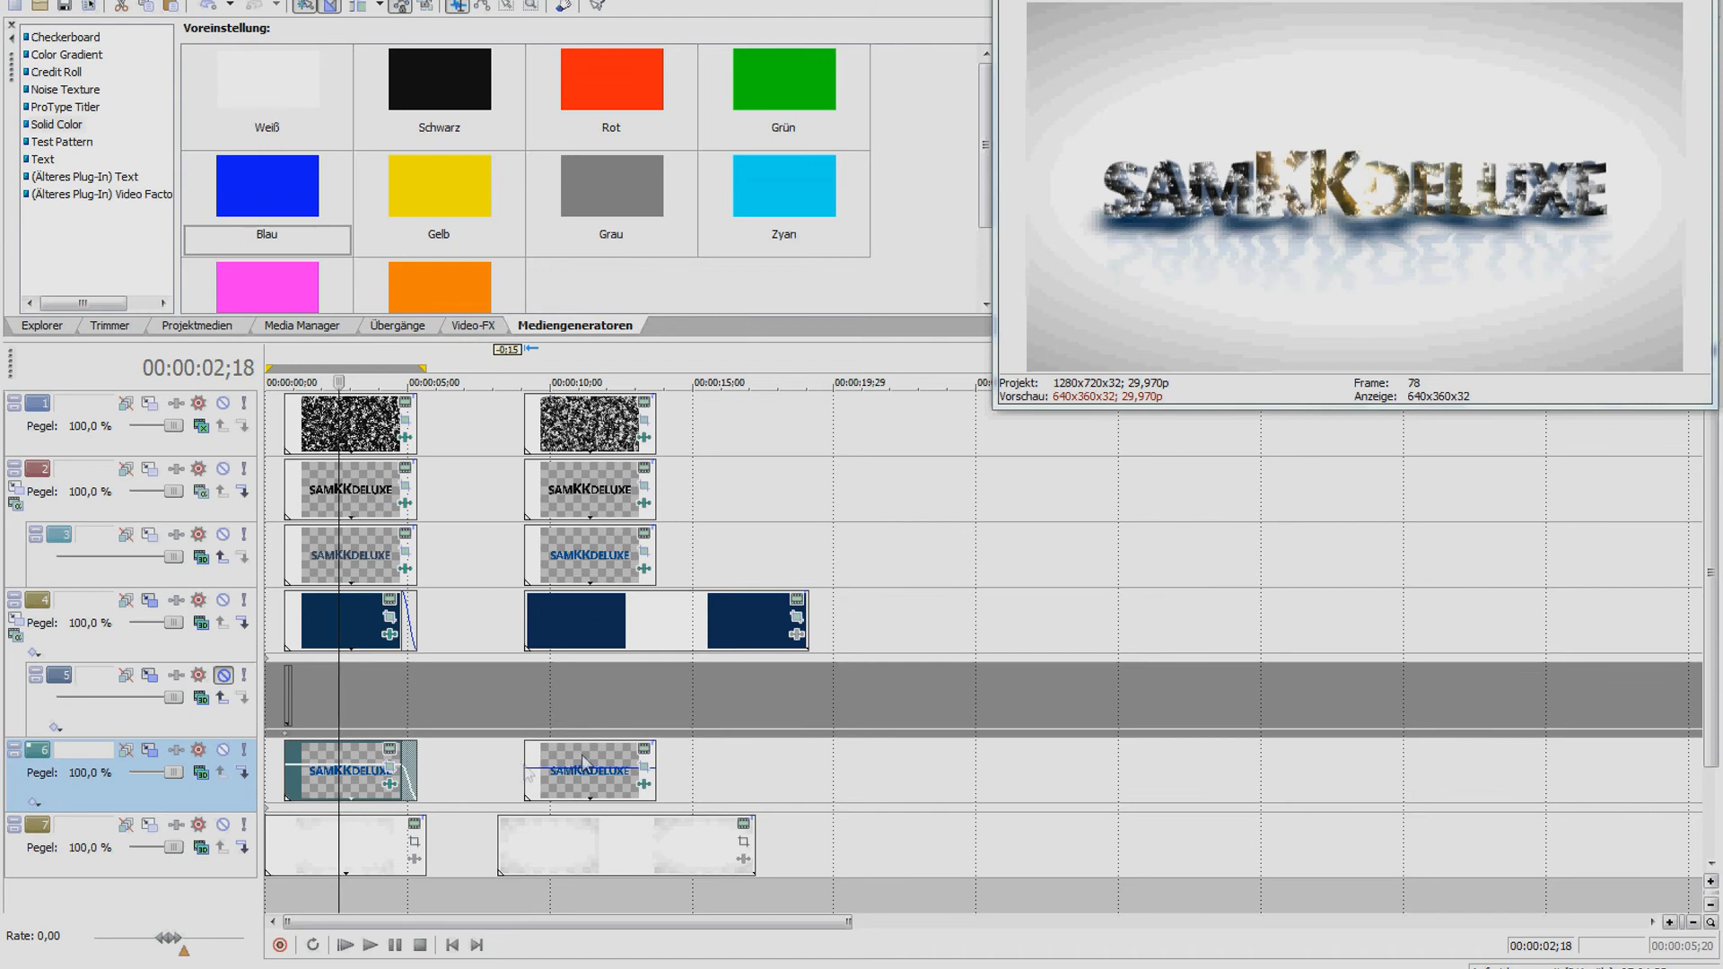
Uncheck TV Simulator in the first noise clip's FX chain and show its Glow settings (glow 0.111, intensity 4.102)
left_click(390, 767)
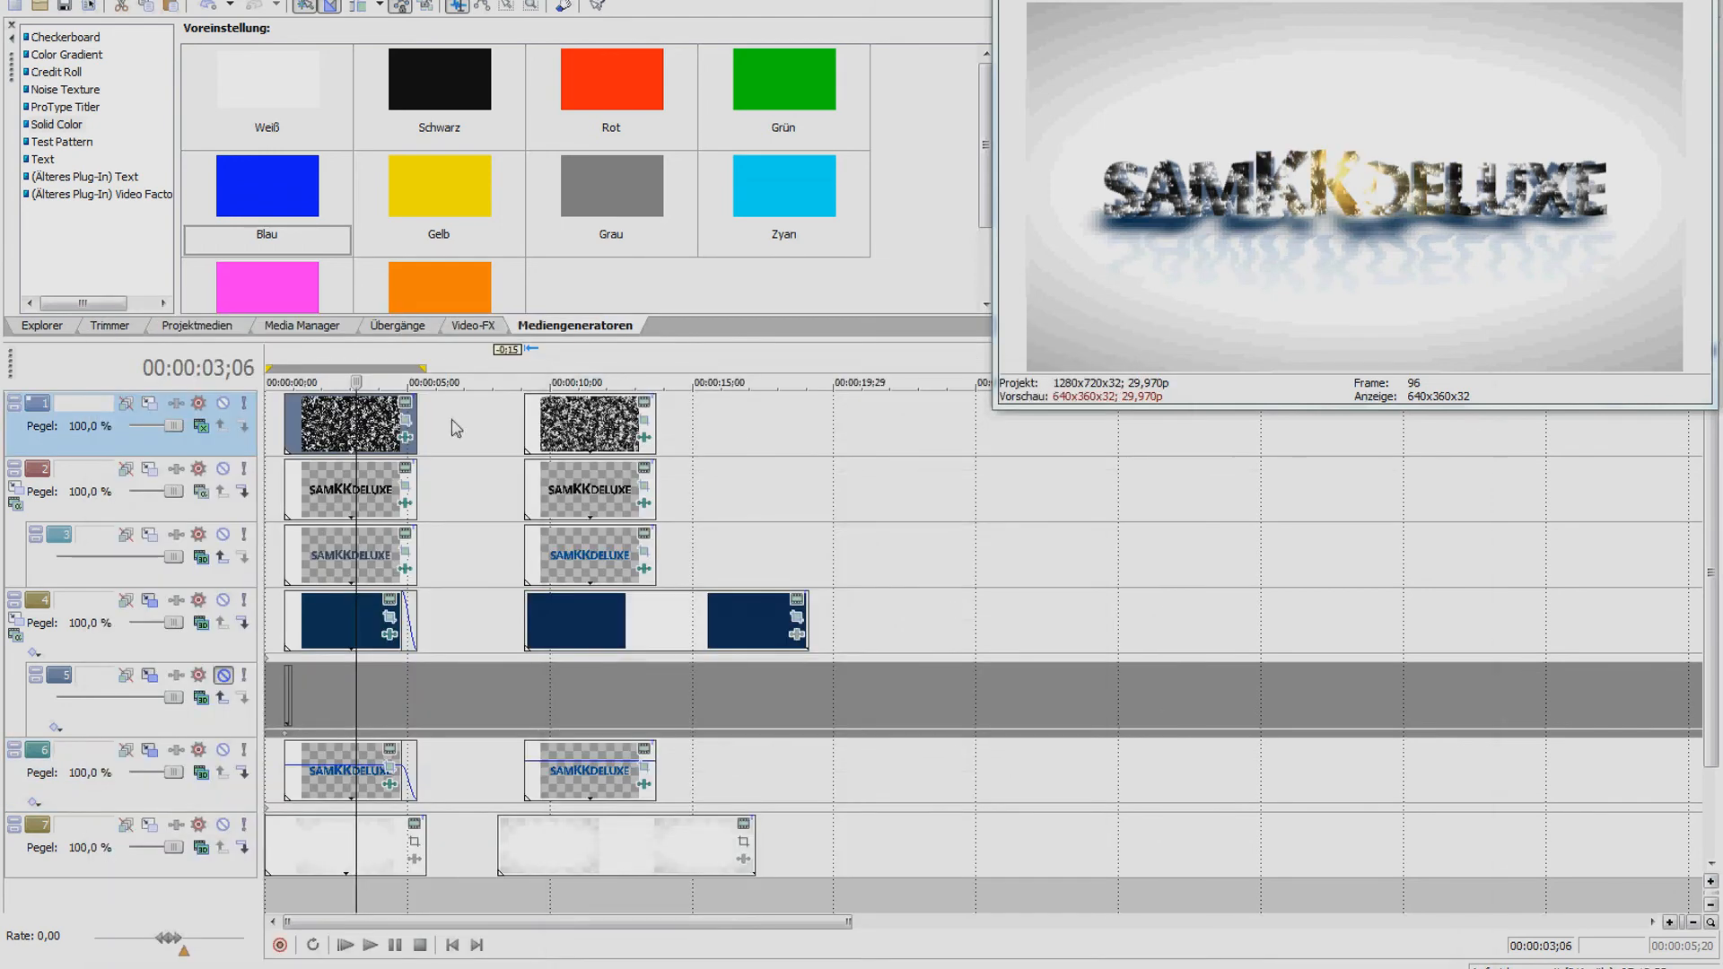
left_click(405, 438)
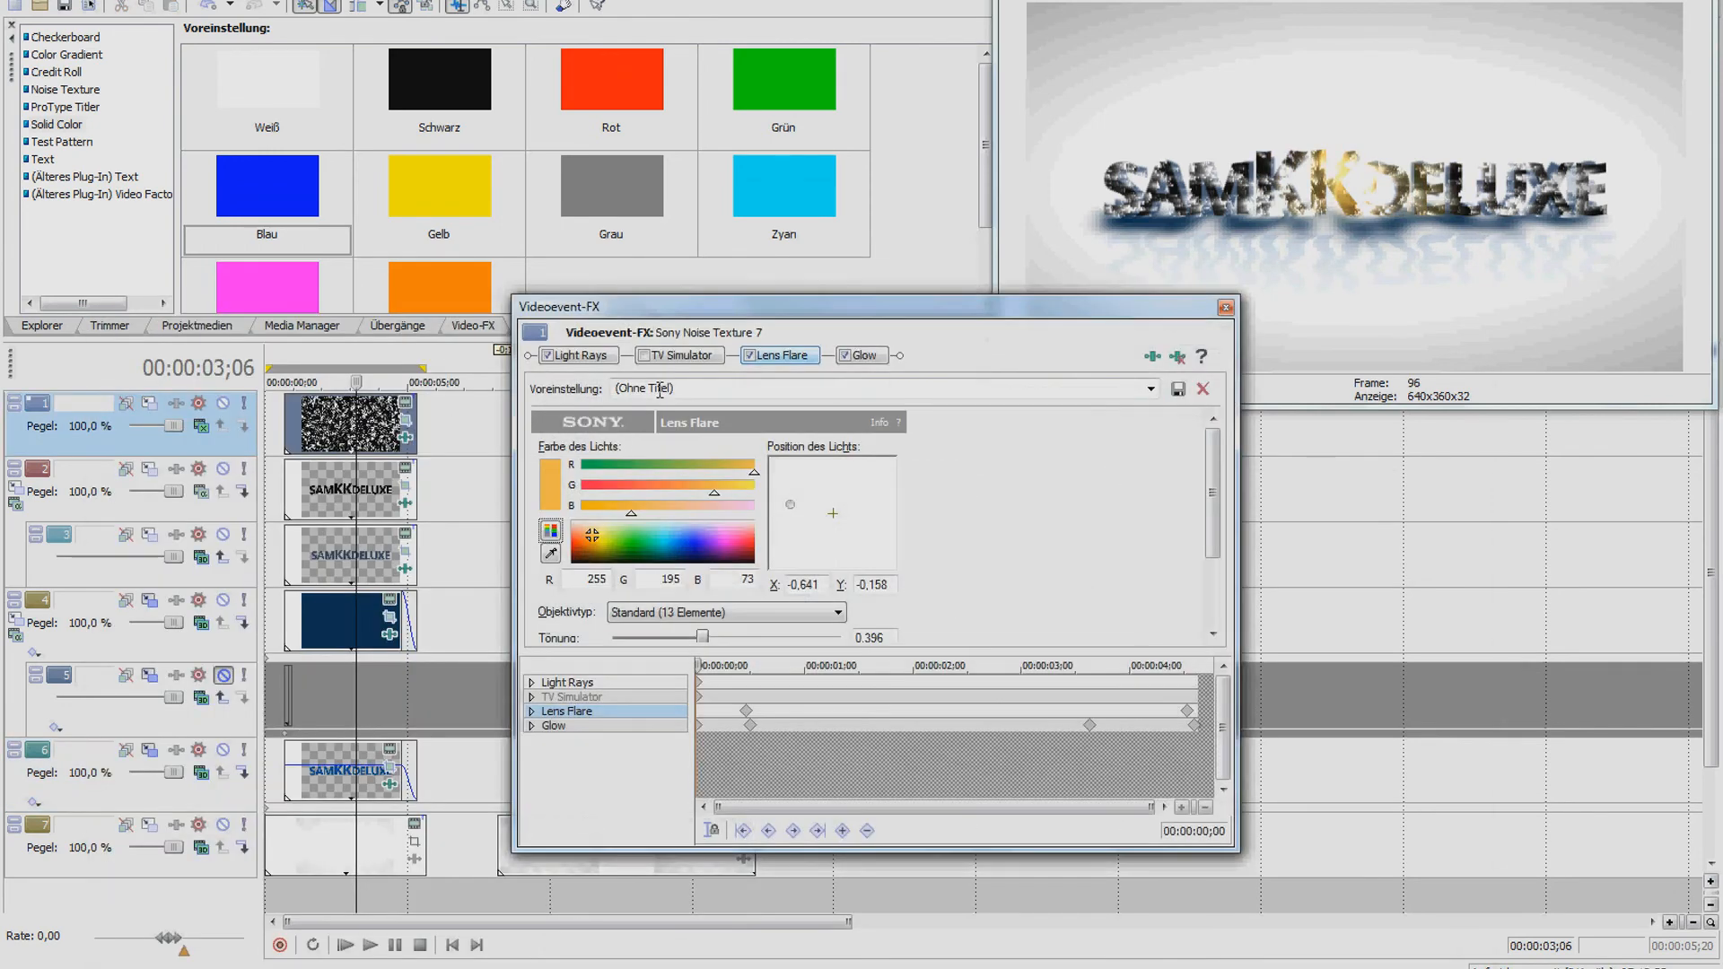
left_click(691, 357)
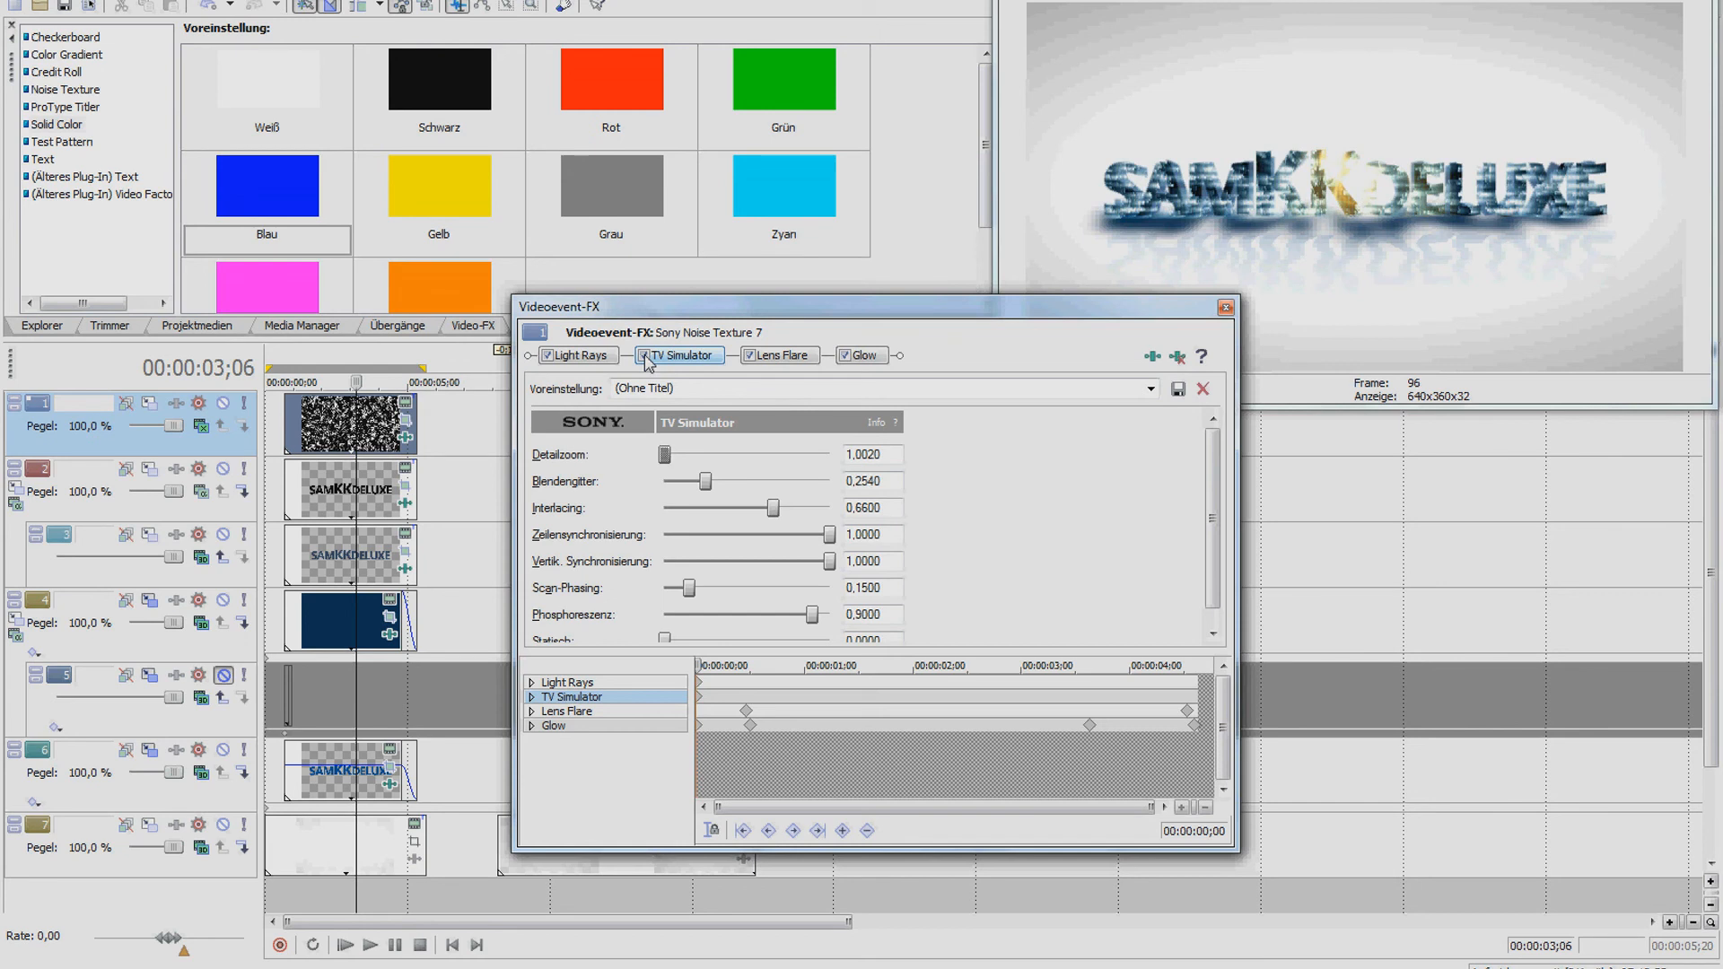
left_click(644, 356)
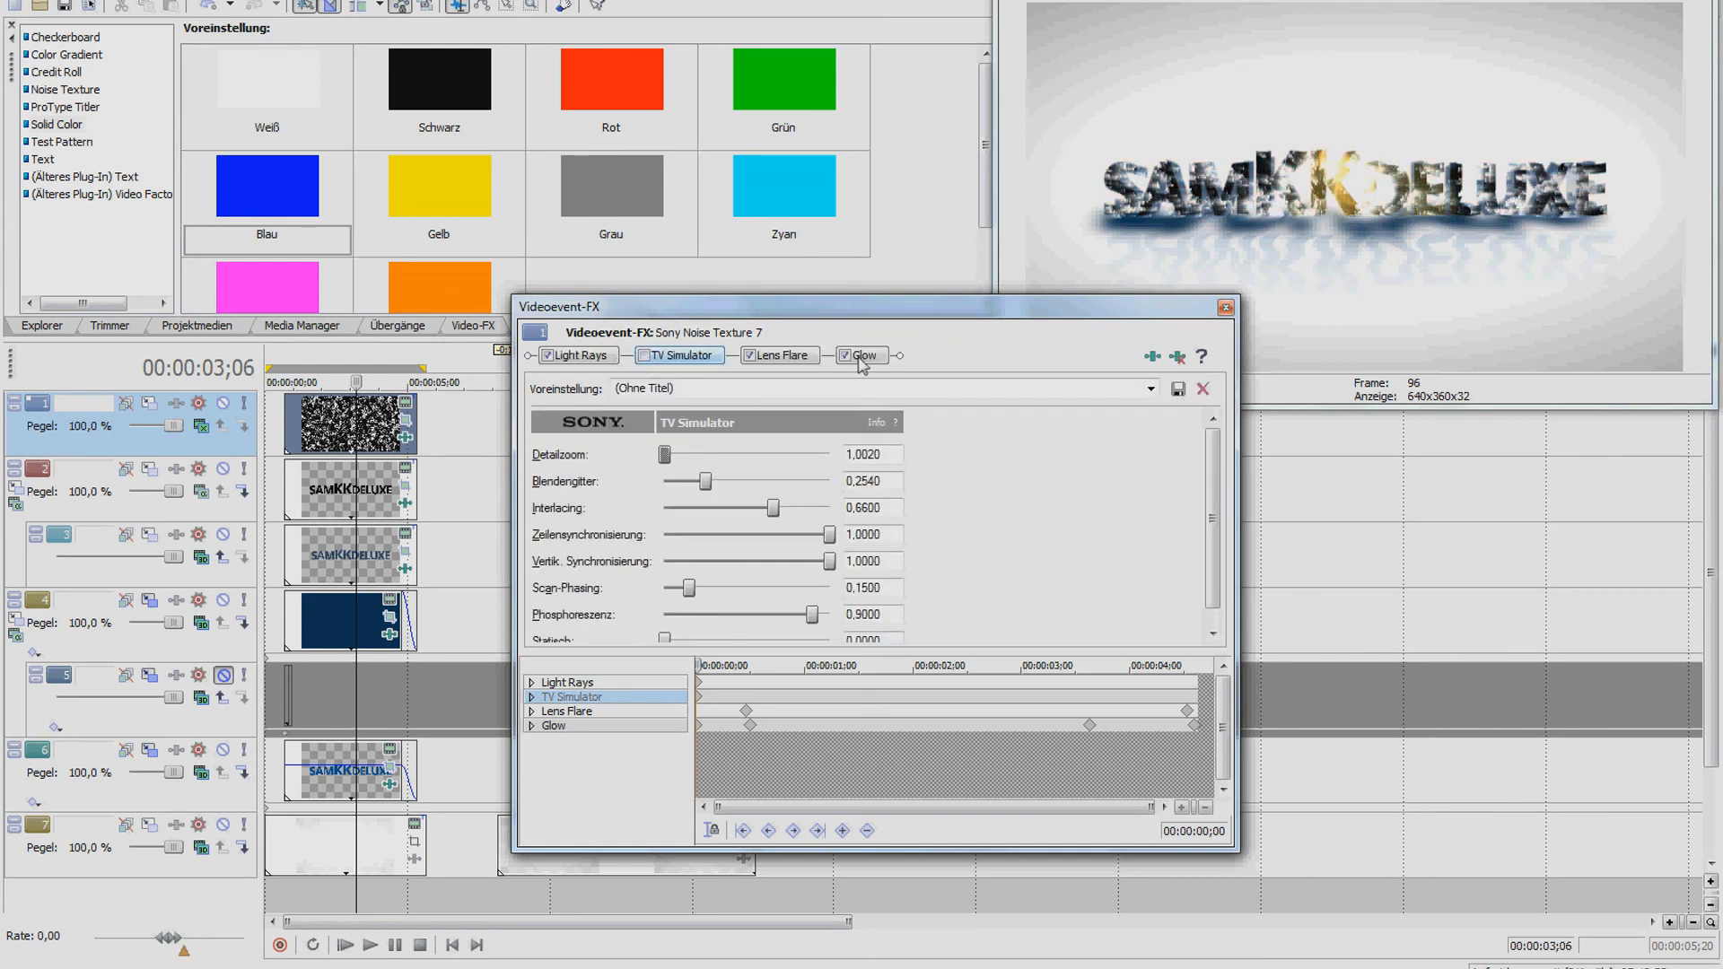
left_click(697, 664)
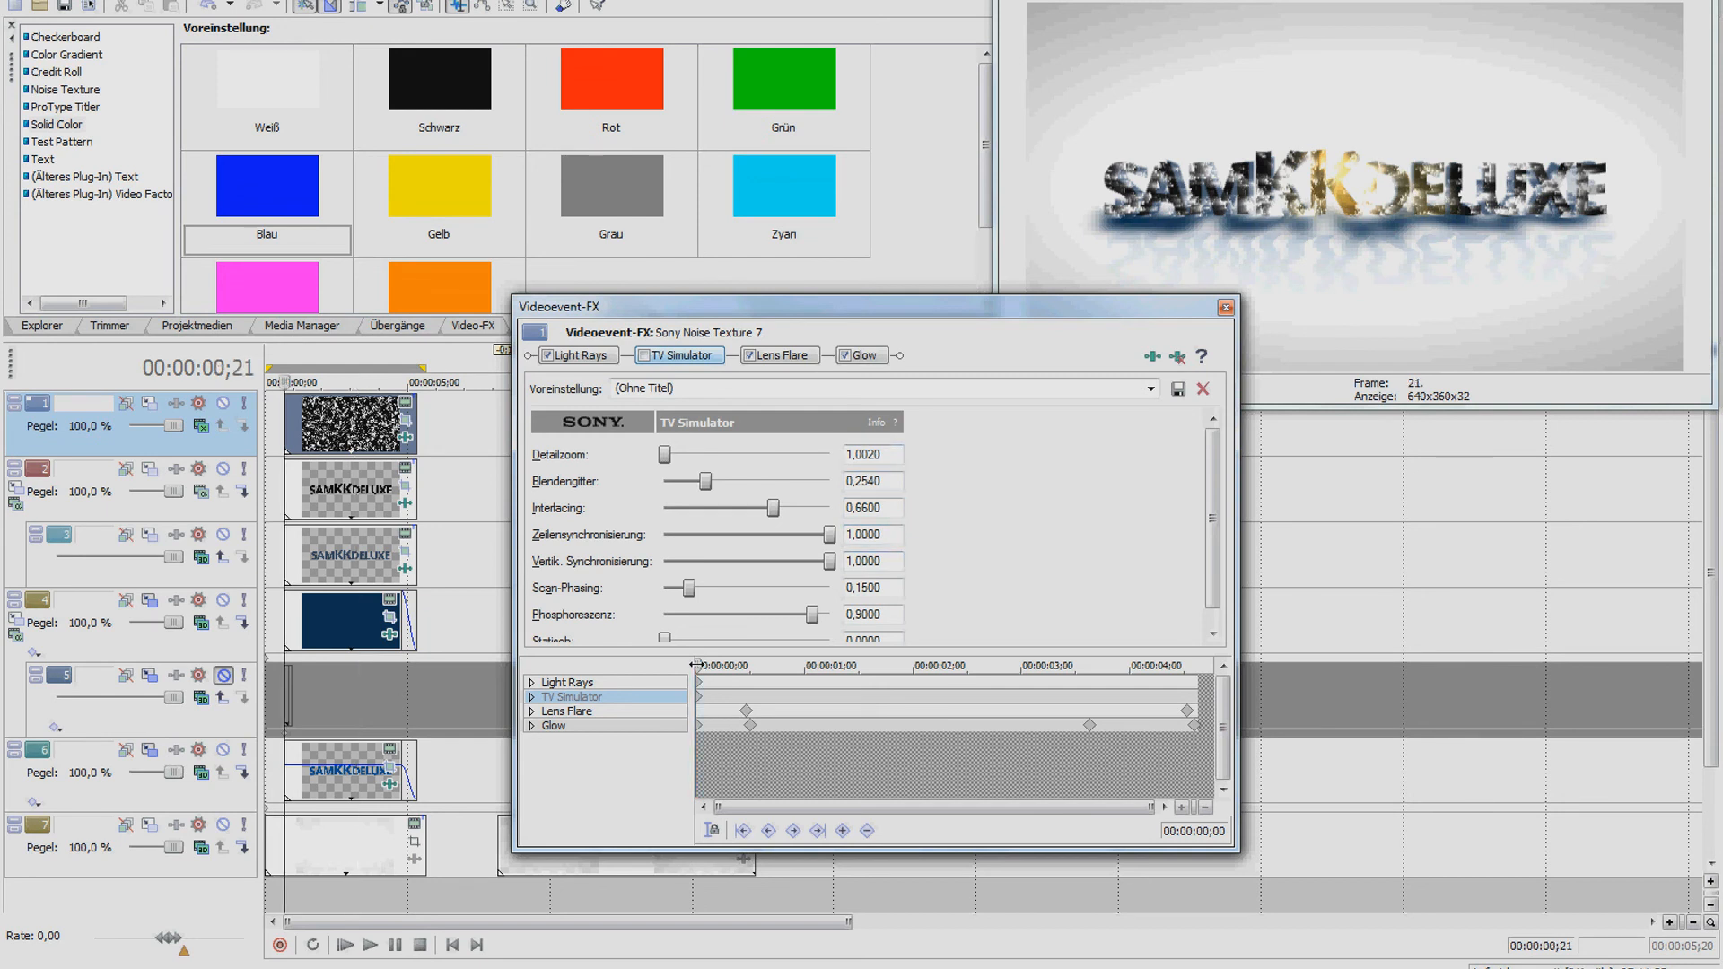
left_click(862, 357)
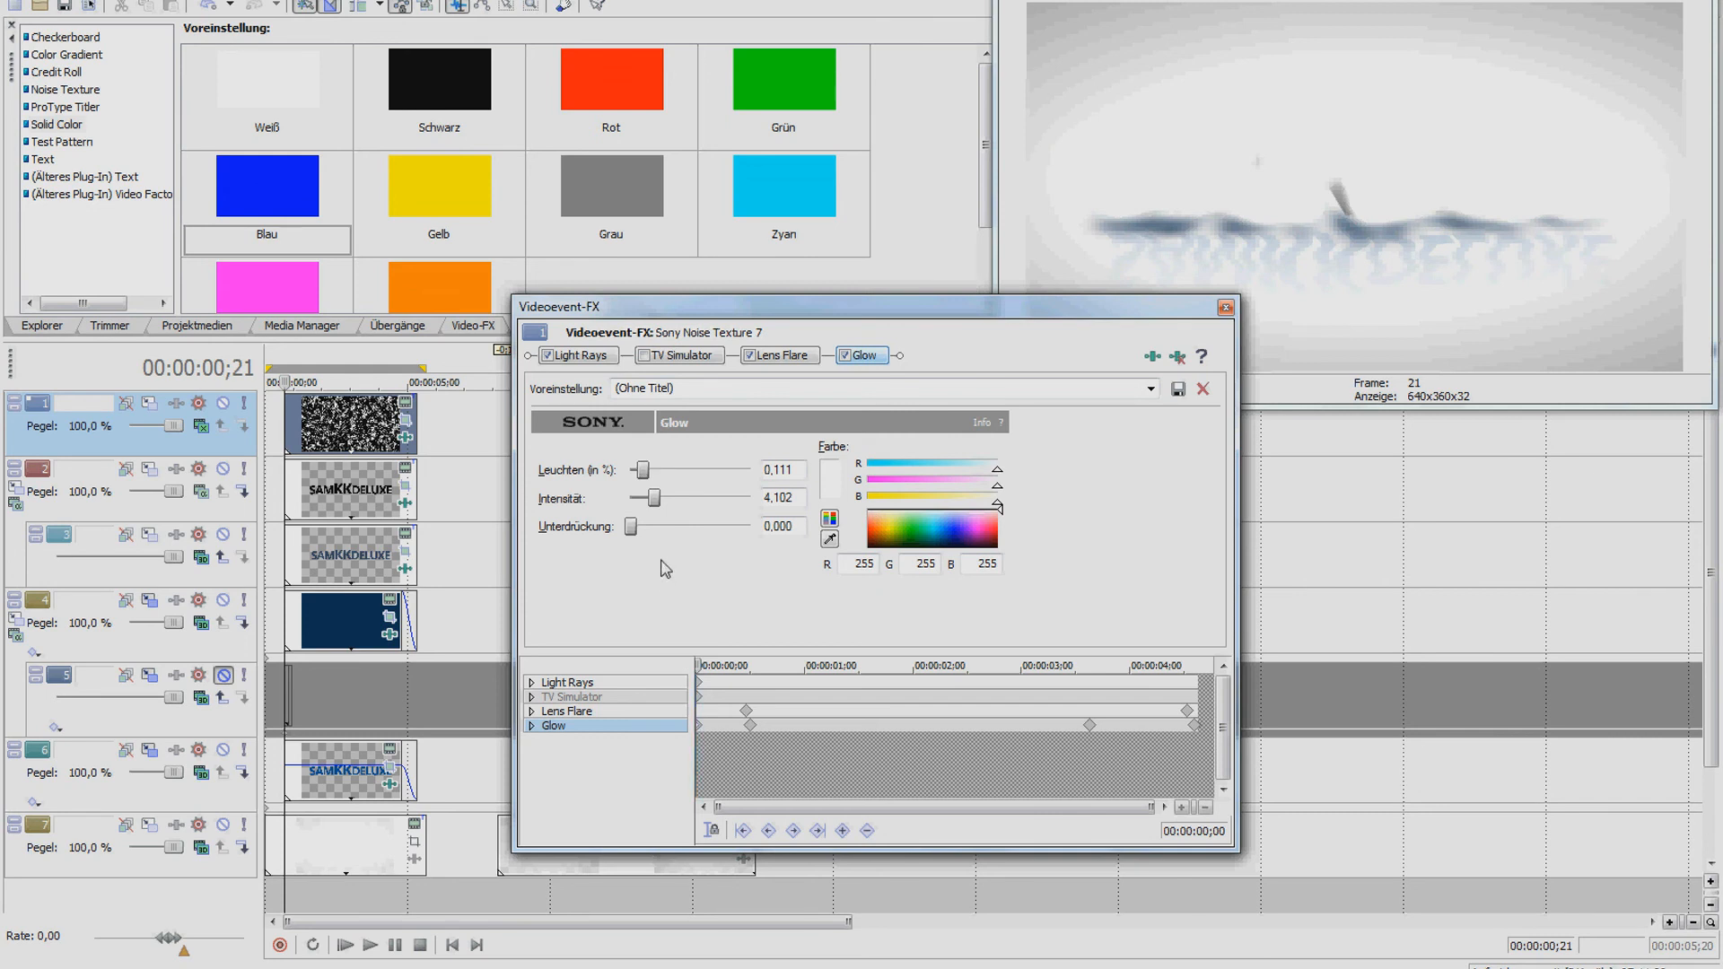
Step through the Glow keyframes, seeing intensity ramp from zero to 4.102, then close the FX window
left_click(474, 327)
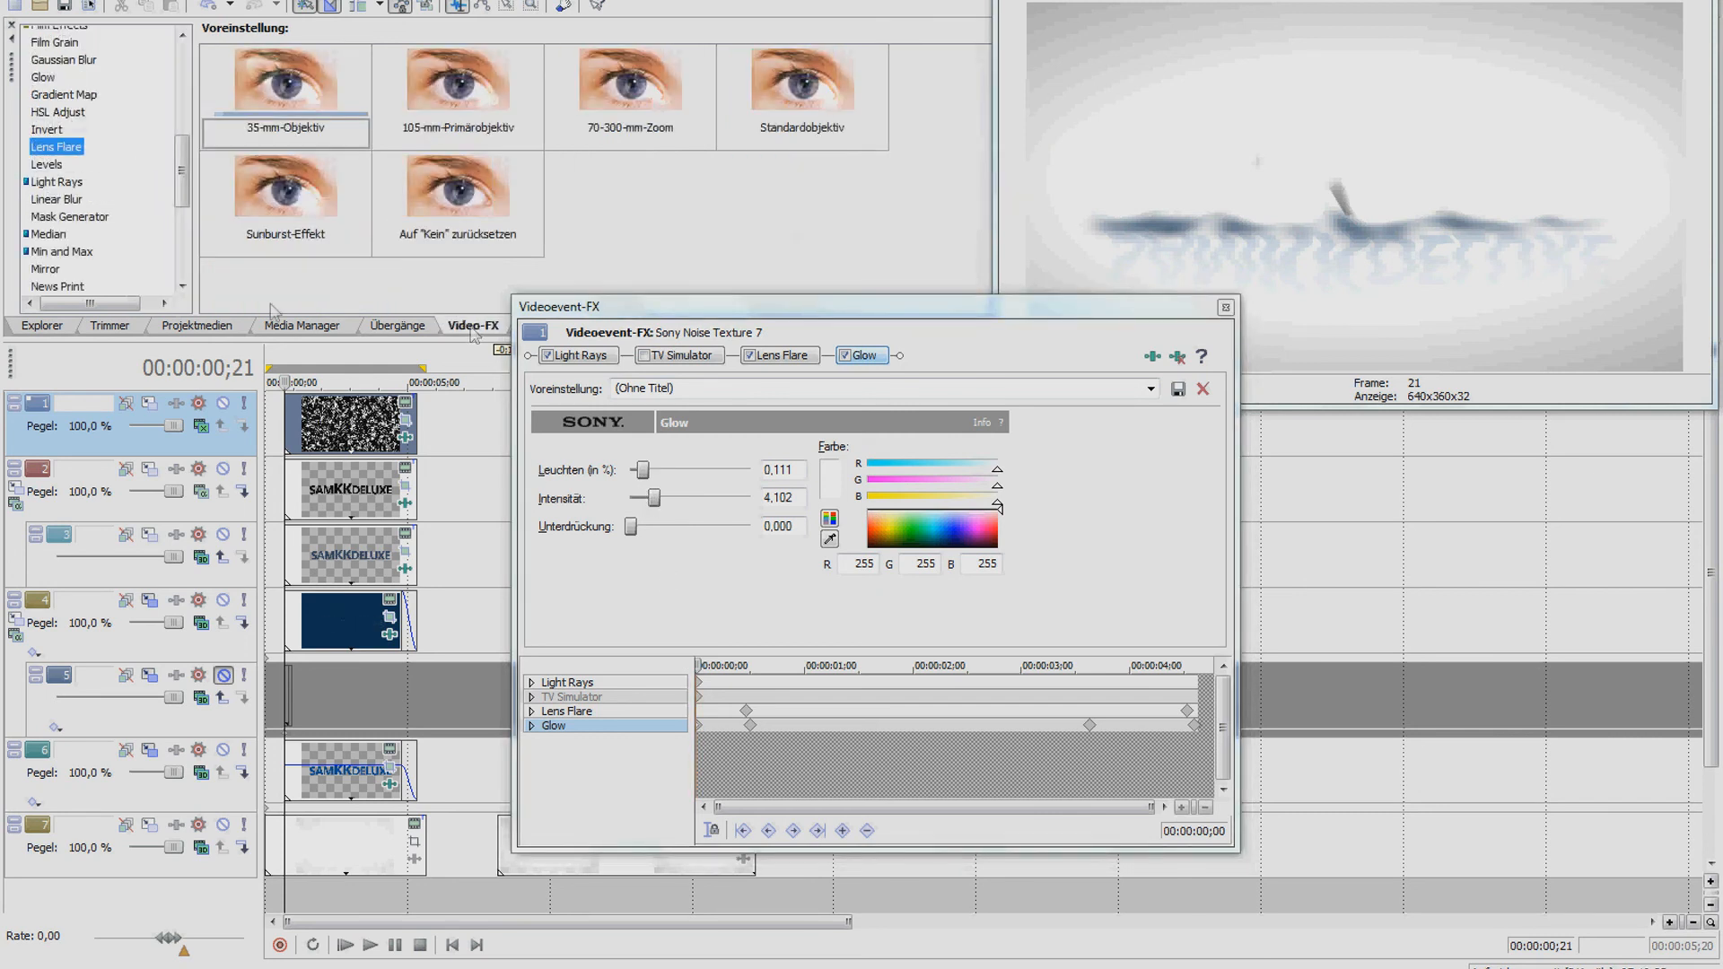
left_click(42, 79)
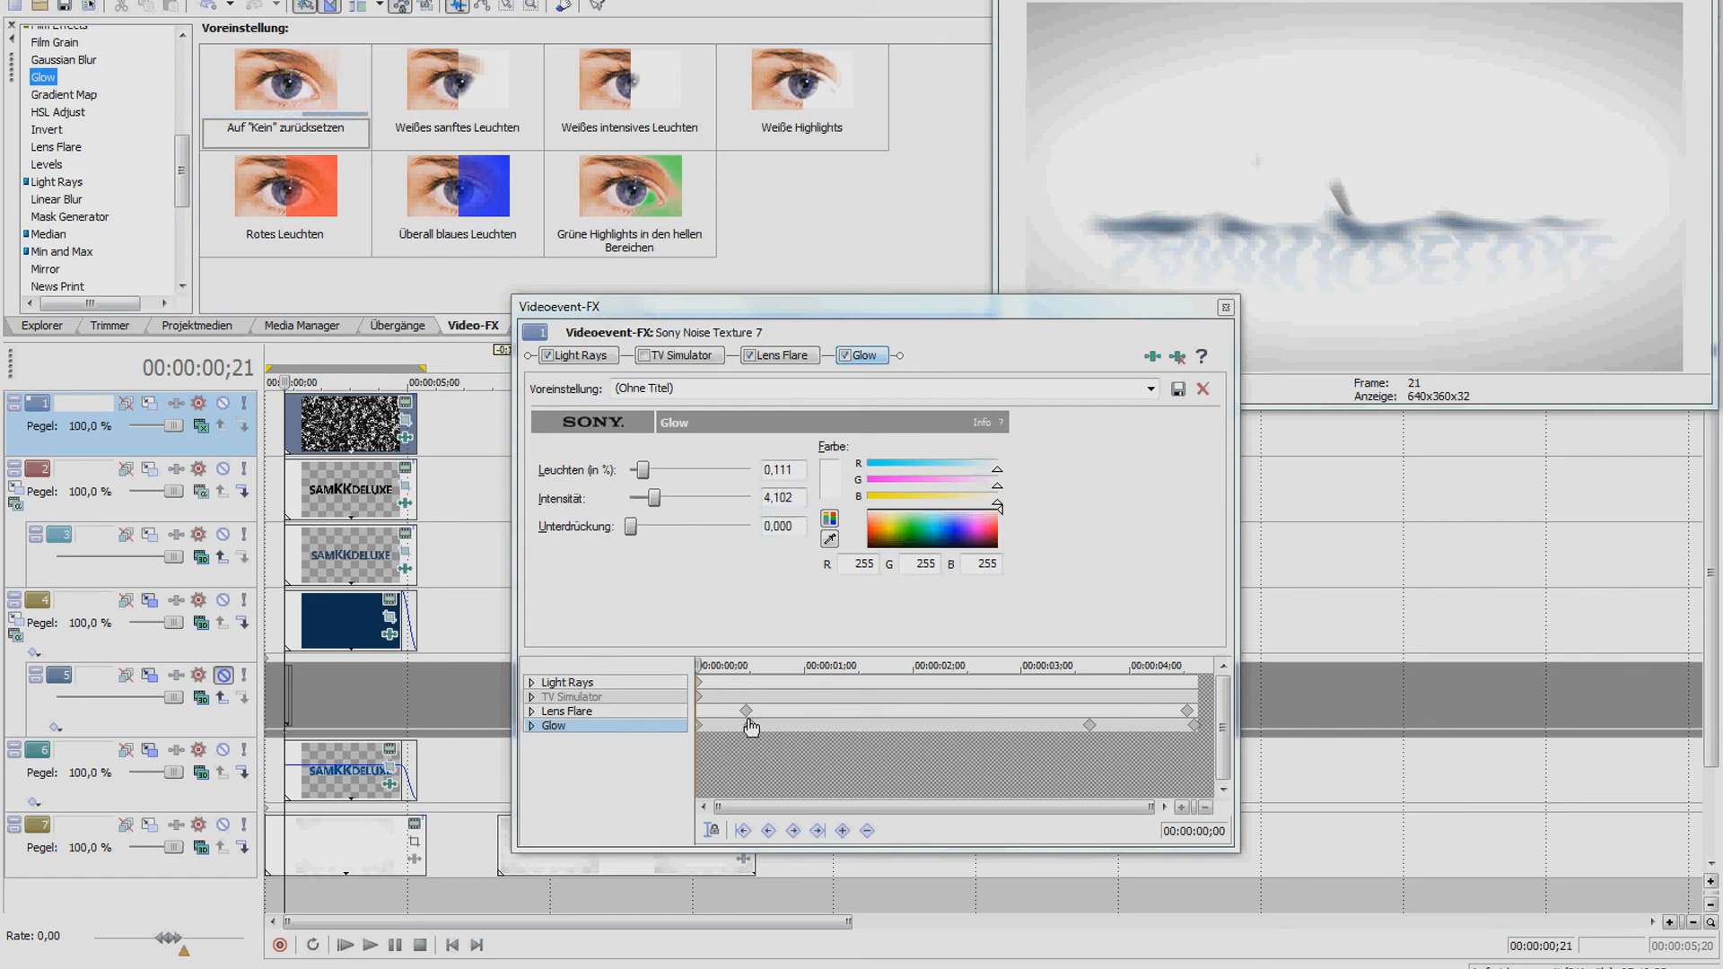
left_click(655, 501)
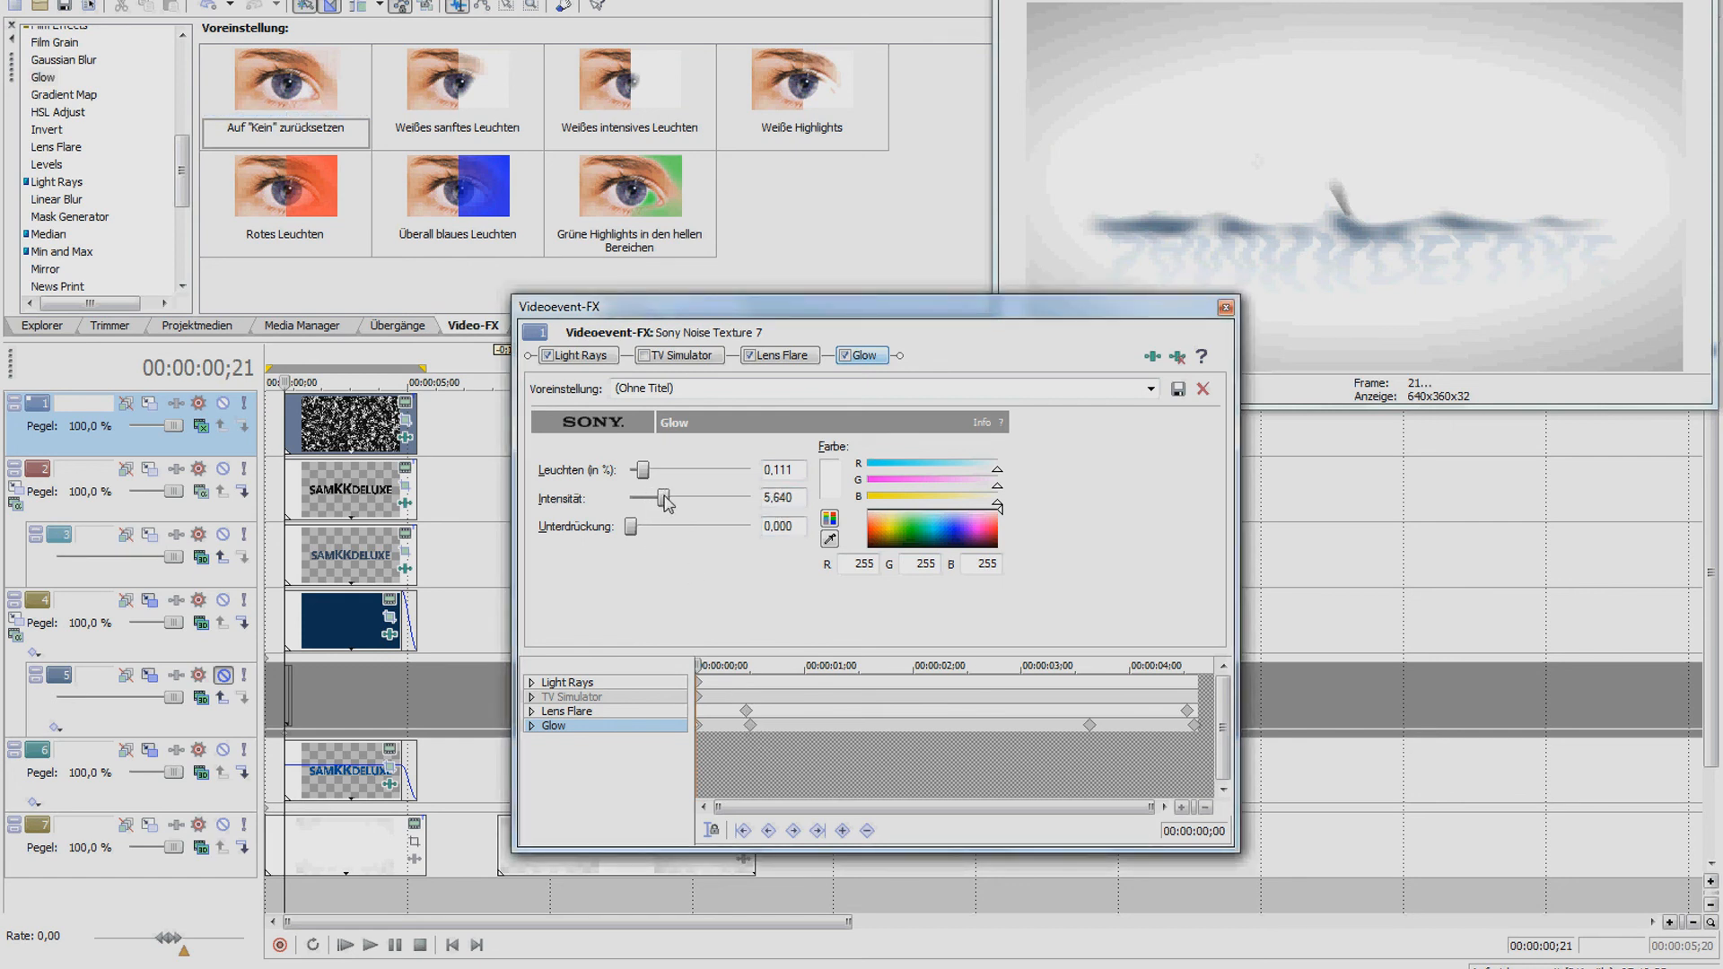
left_click(750, 725)
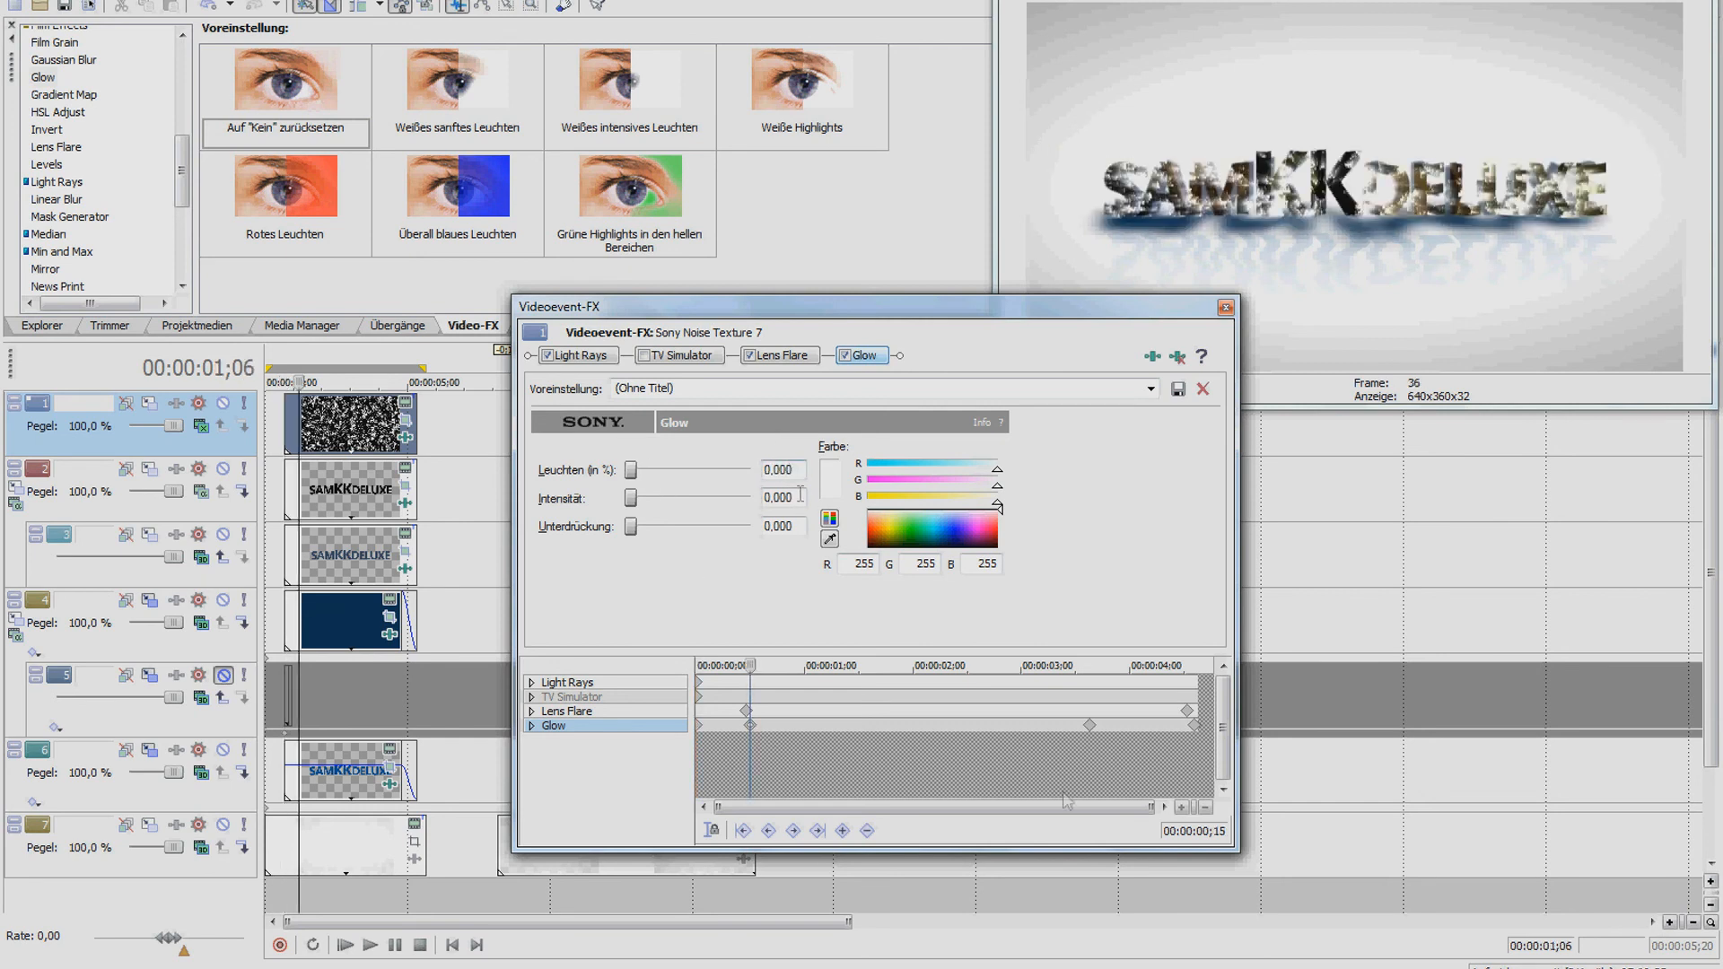
left_click(1089, 726)
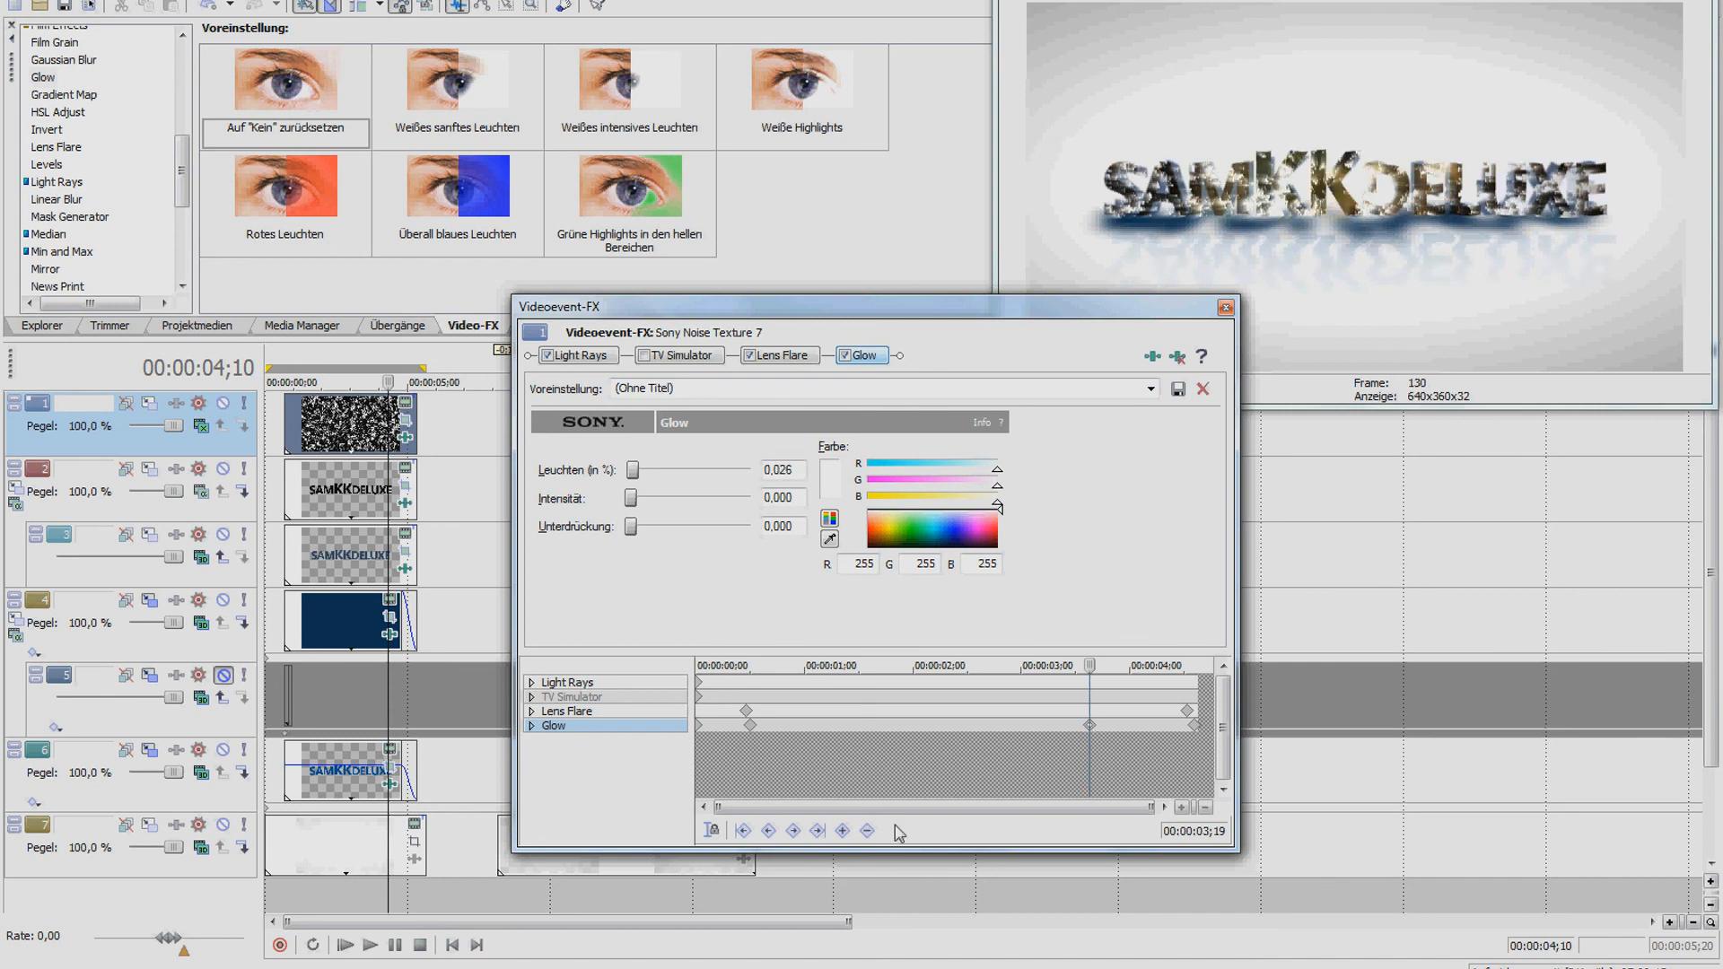
left_click(1059, 723)
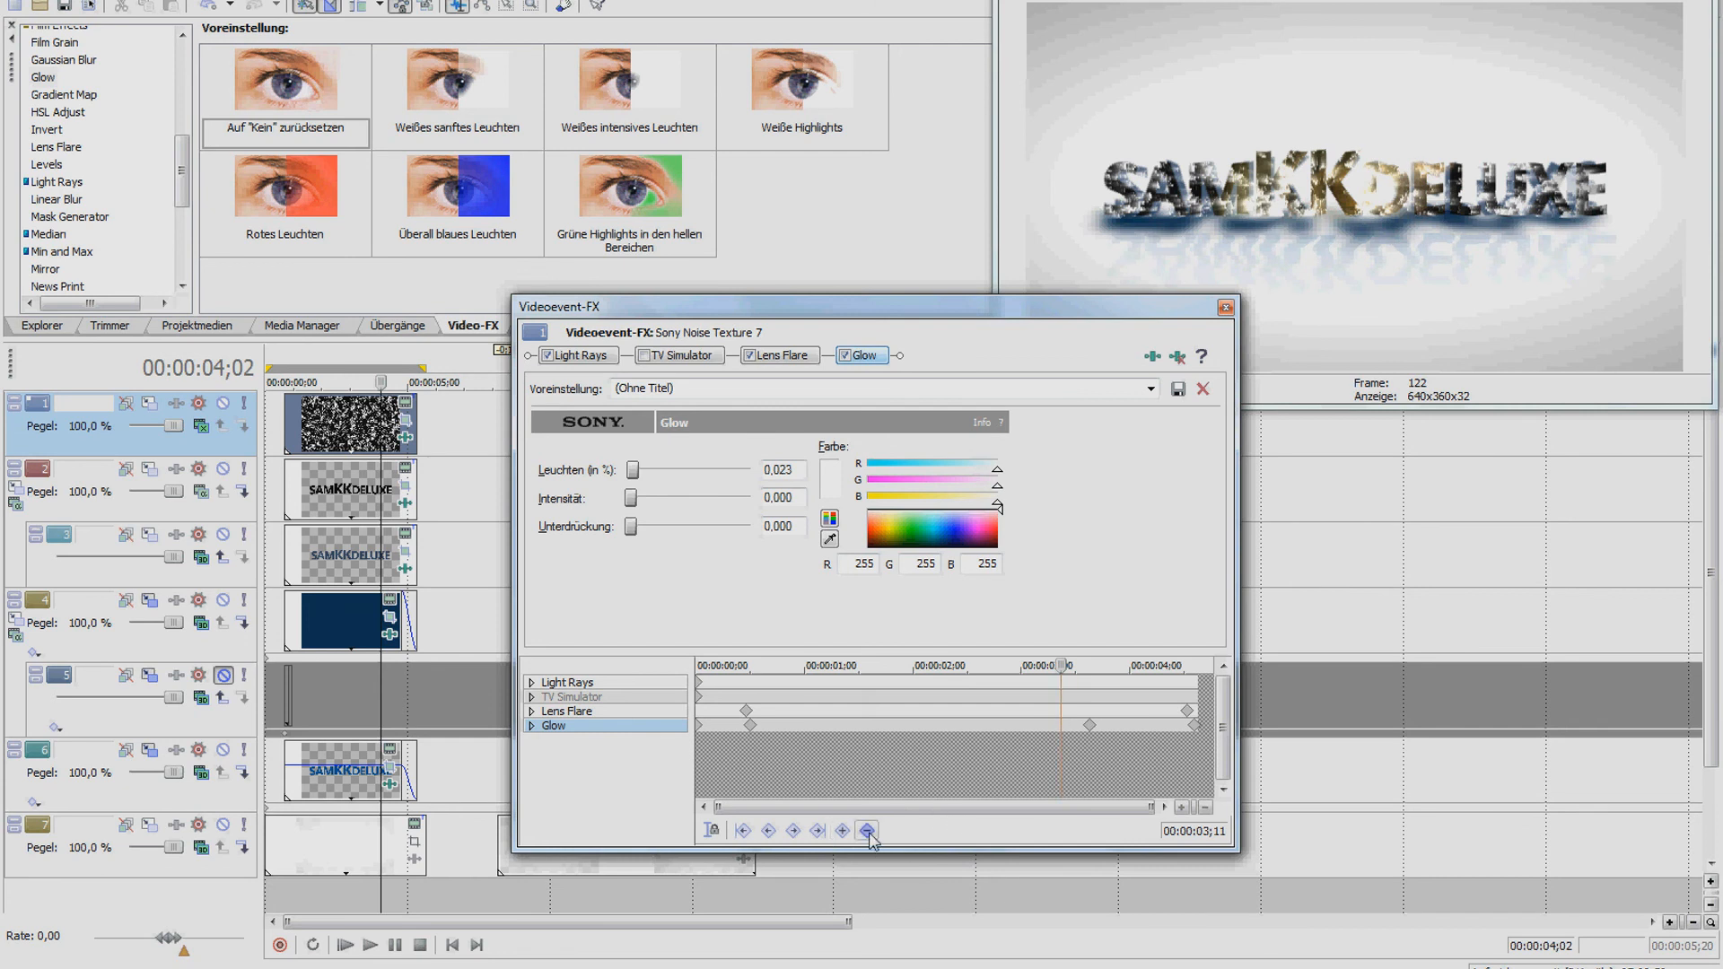
left_click(1090, 725)
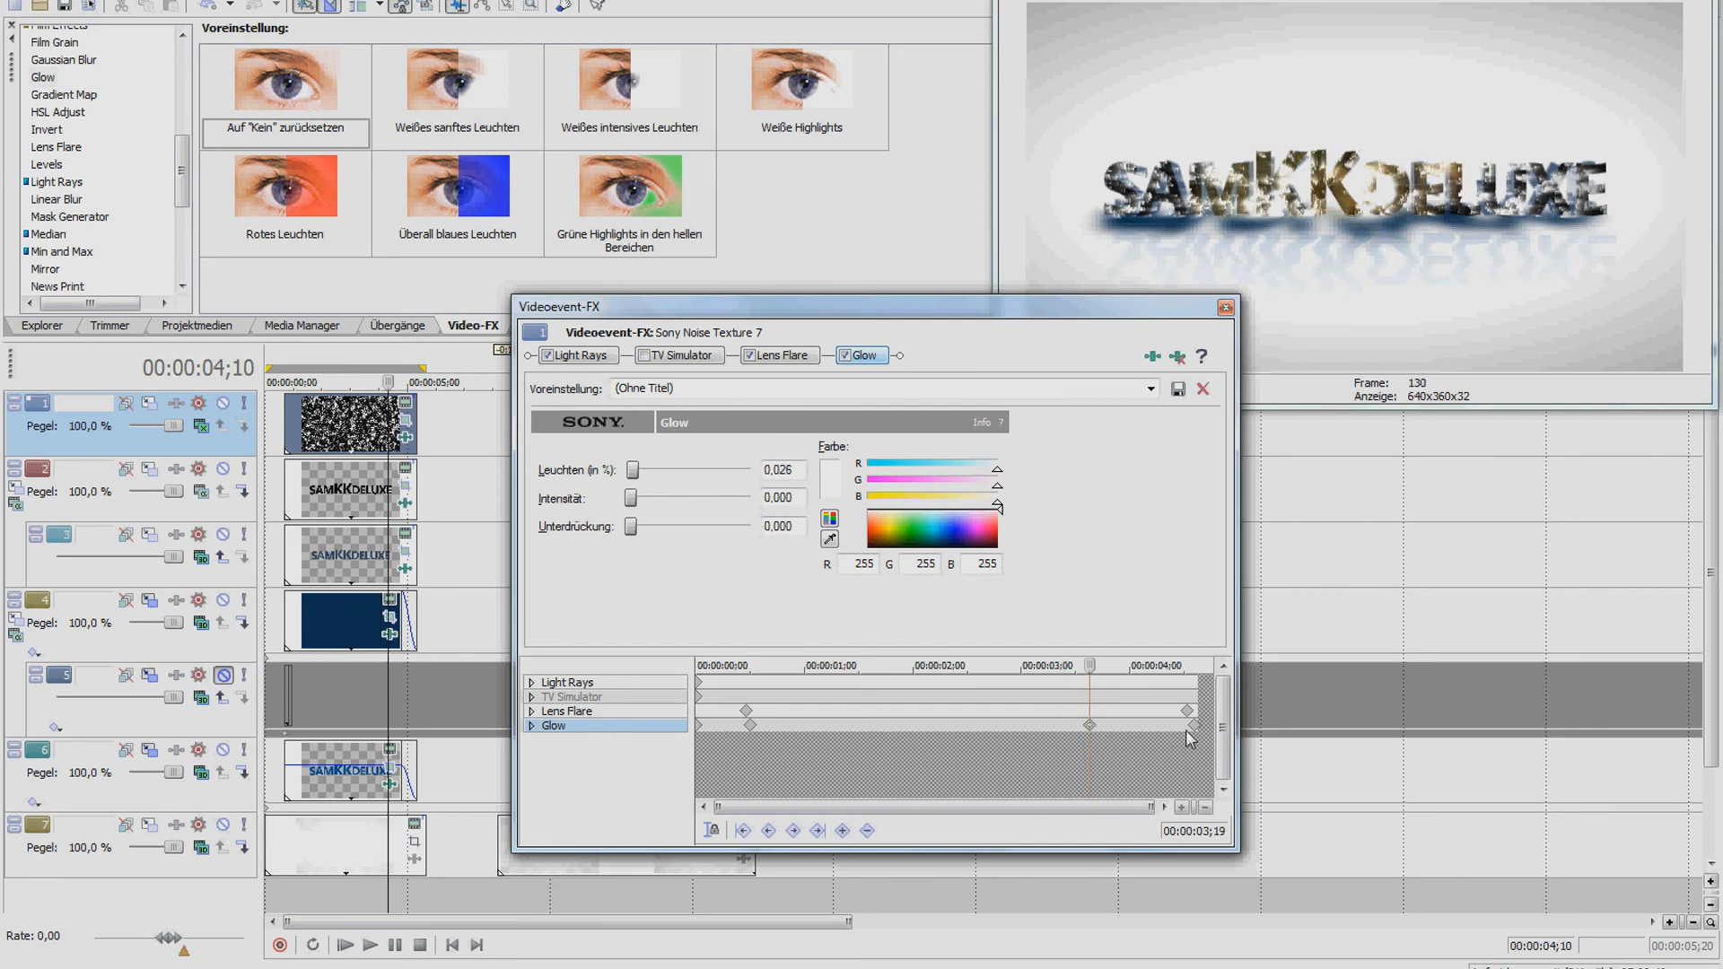
left_click_drag(1090, 665, 1195, 665)
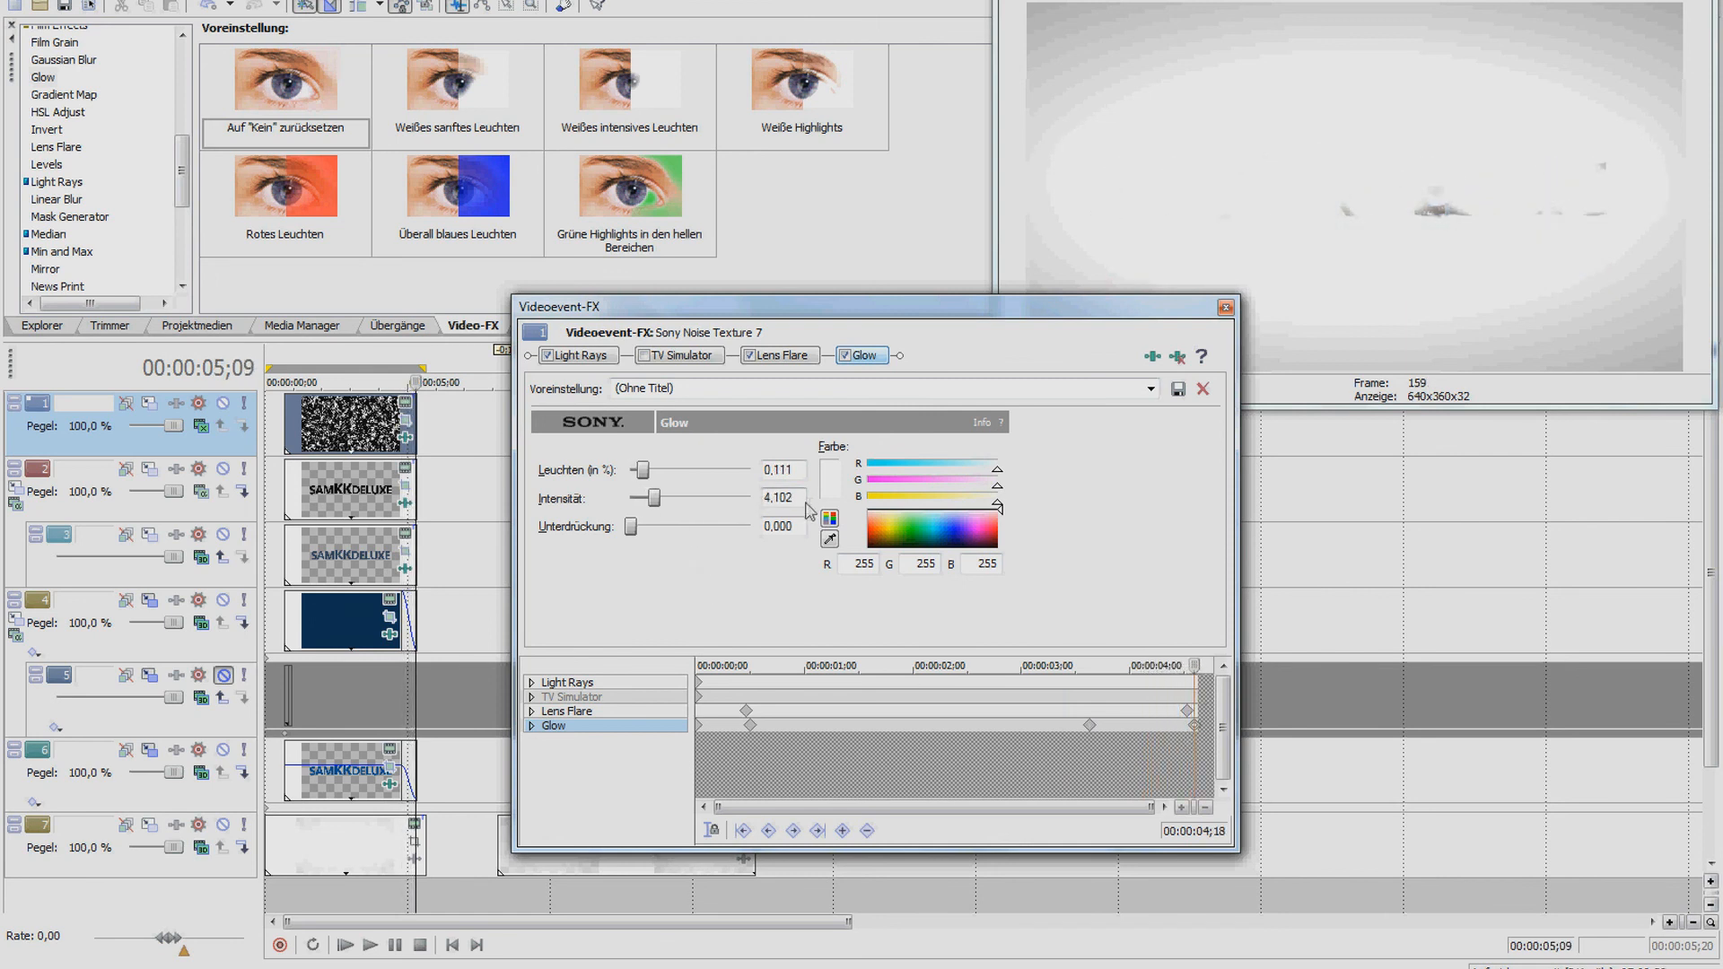
left_click(1225, 308)
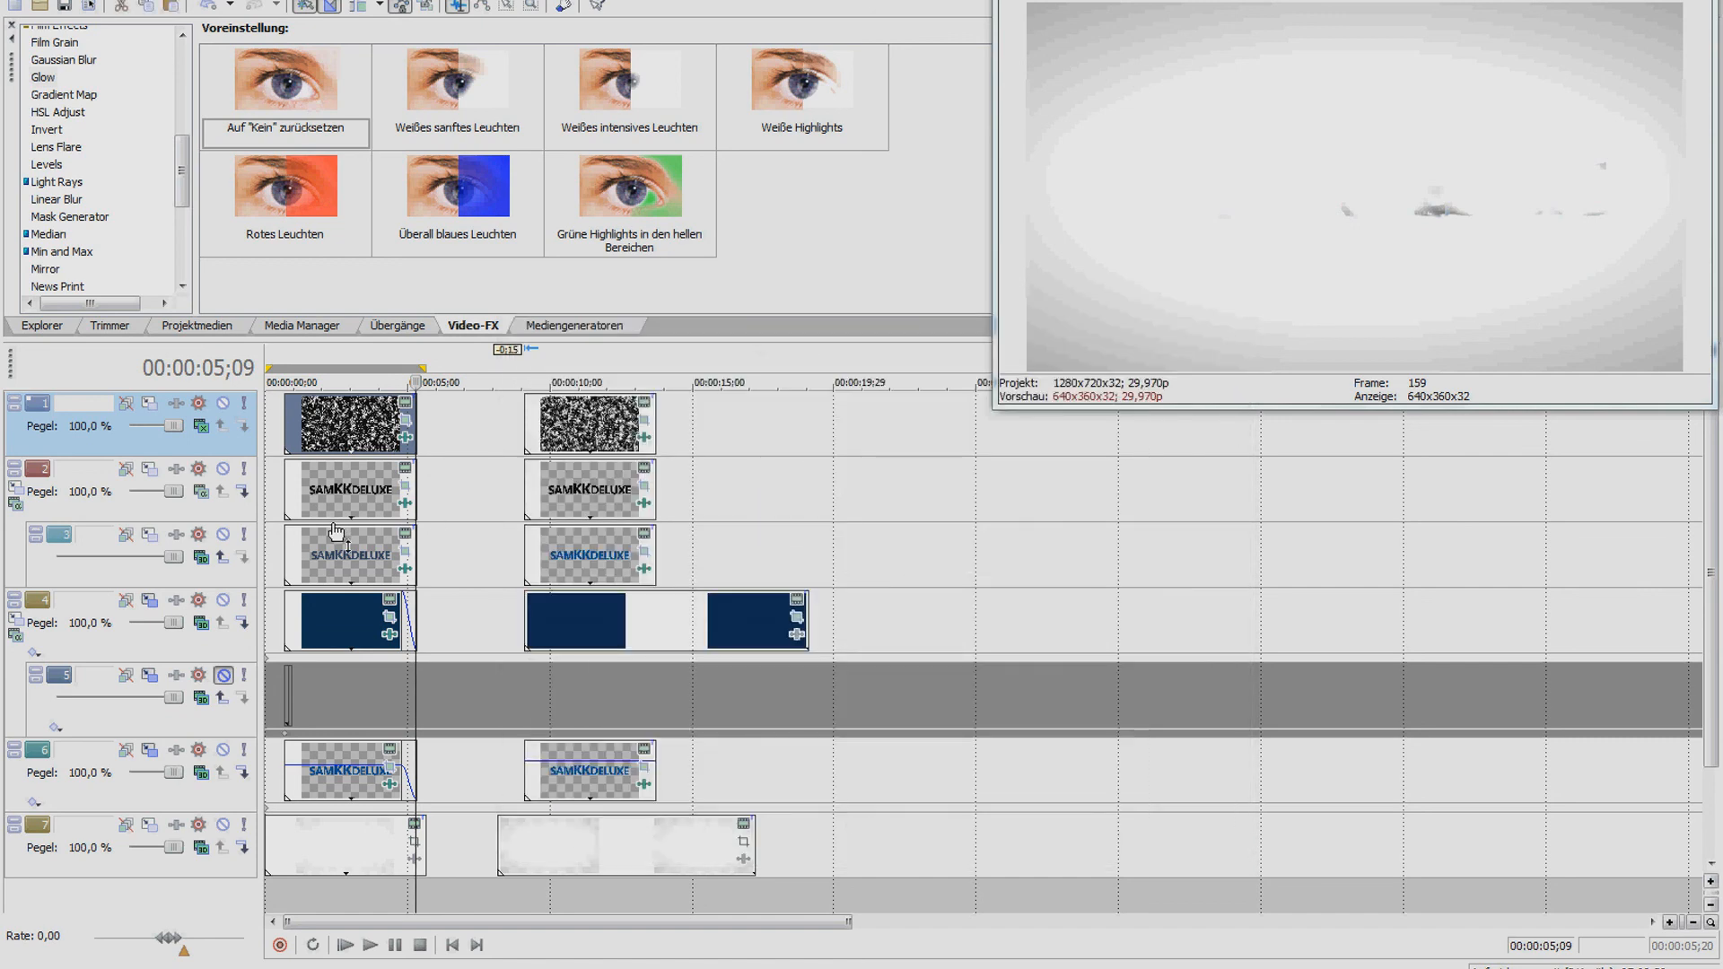
Keyframe the second noise clip's Lens Flare light to X 0.406, Y -0.105 at 04;16
left_click(321, 425)
left_click(583, 425)
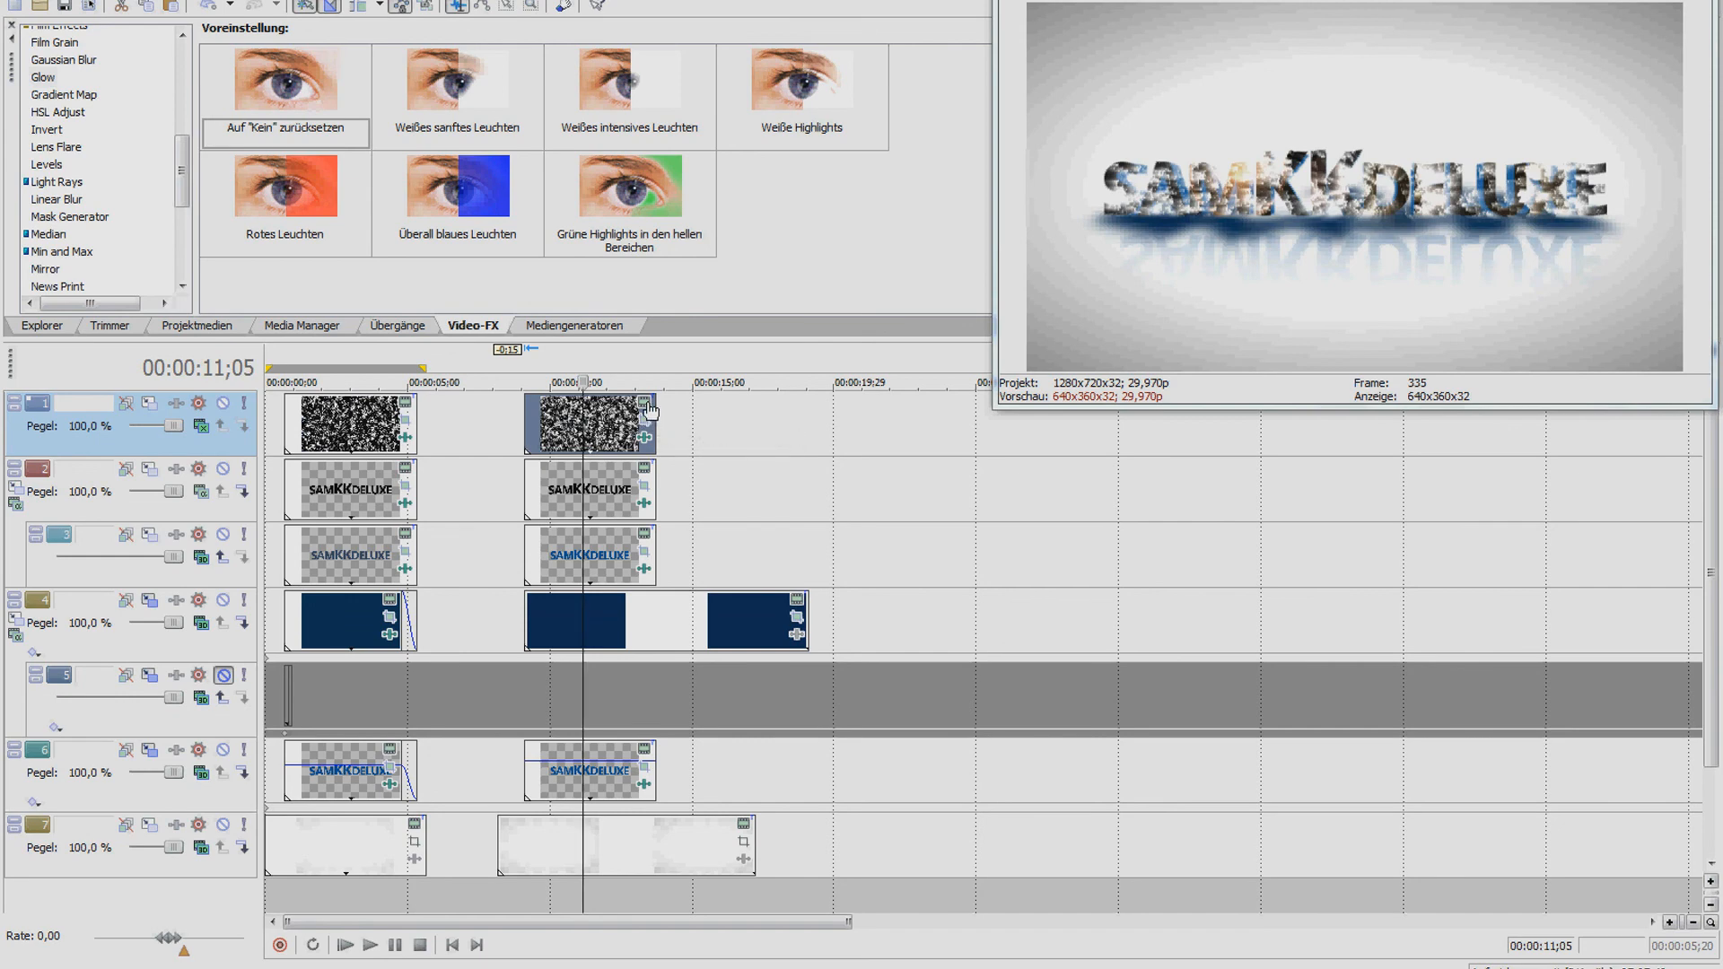
left_click(644, 437)
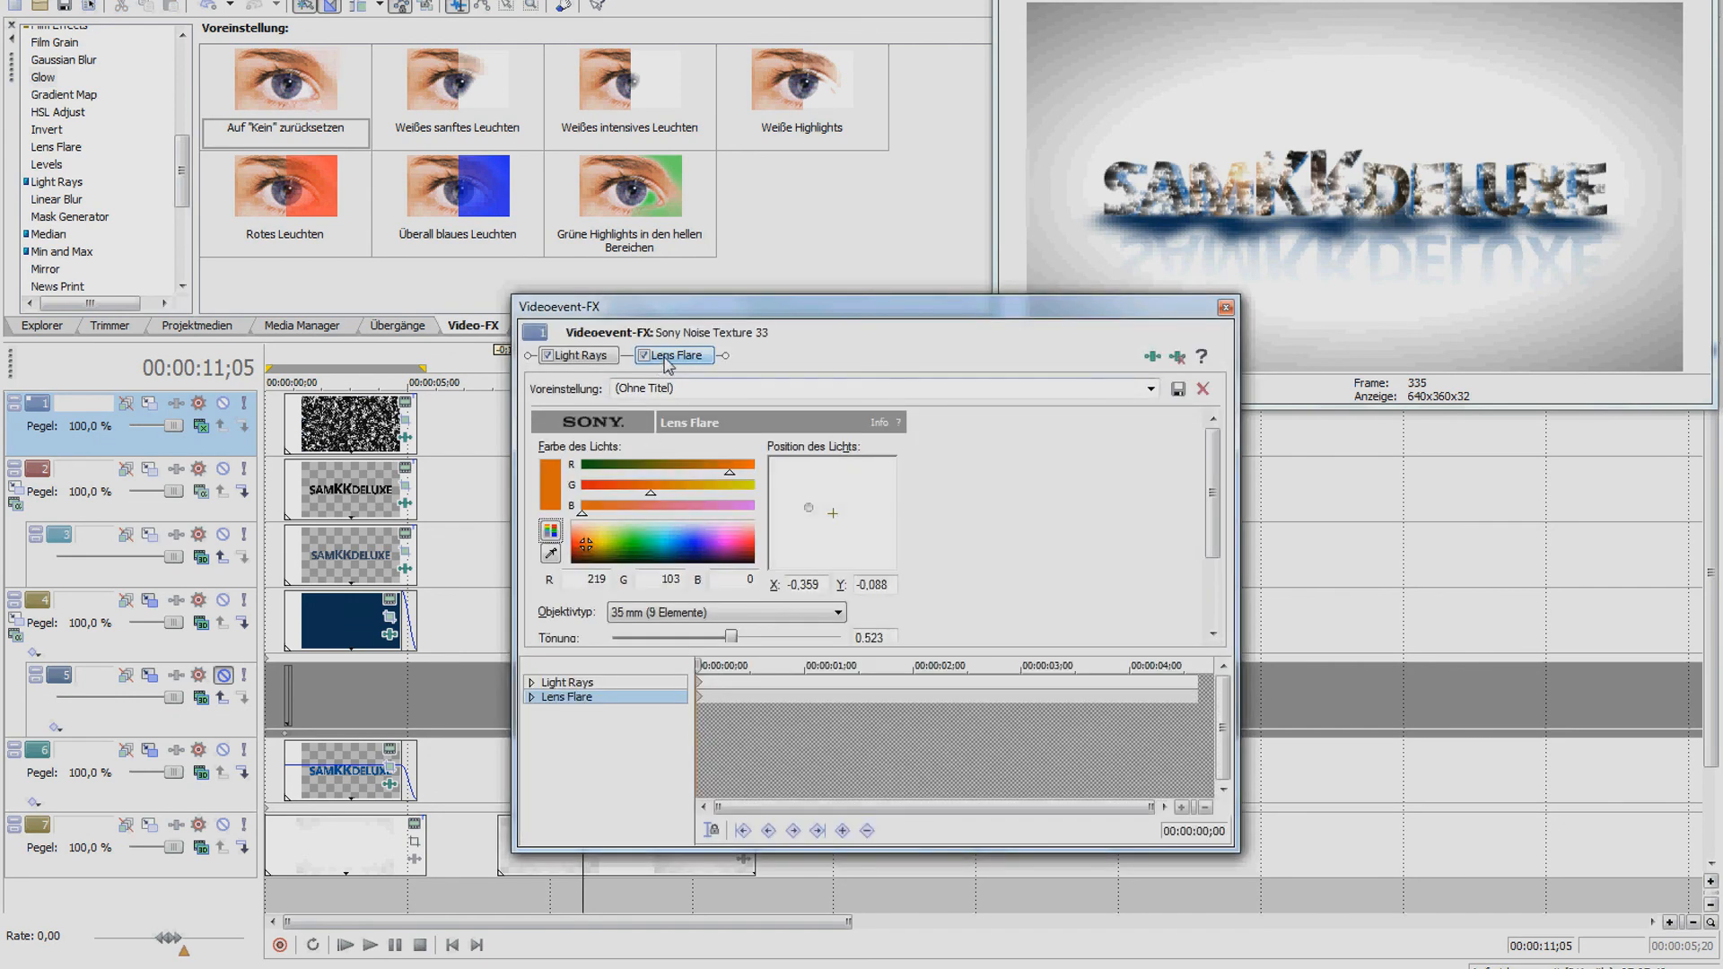
left_click_drag(694, 665, 1186, 674)
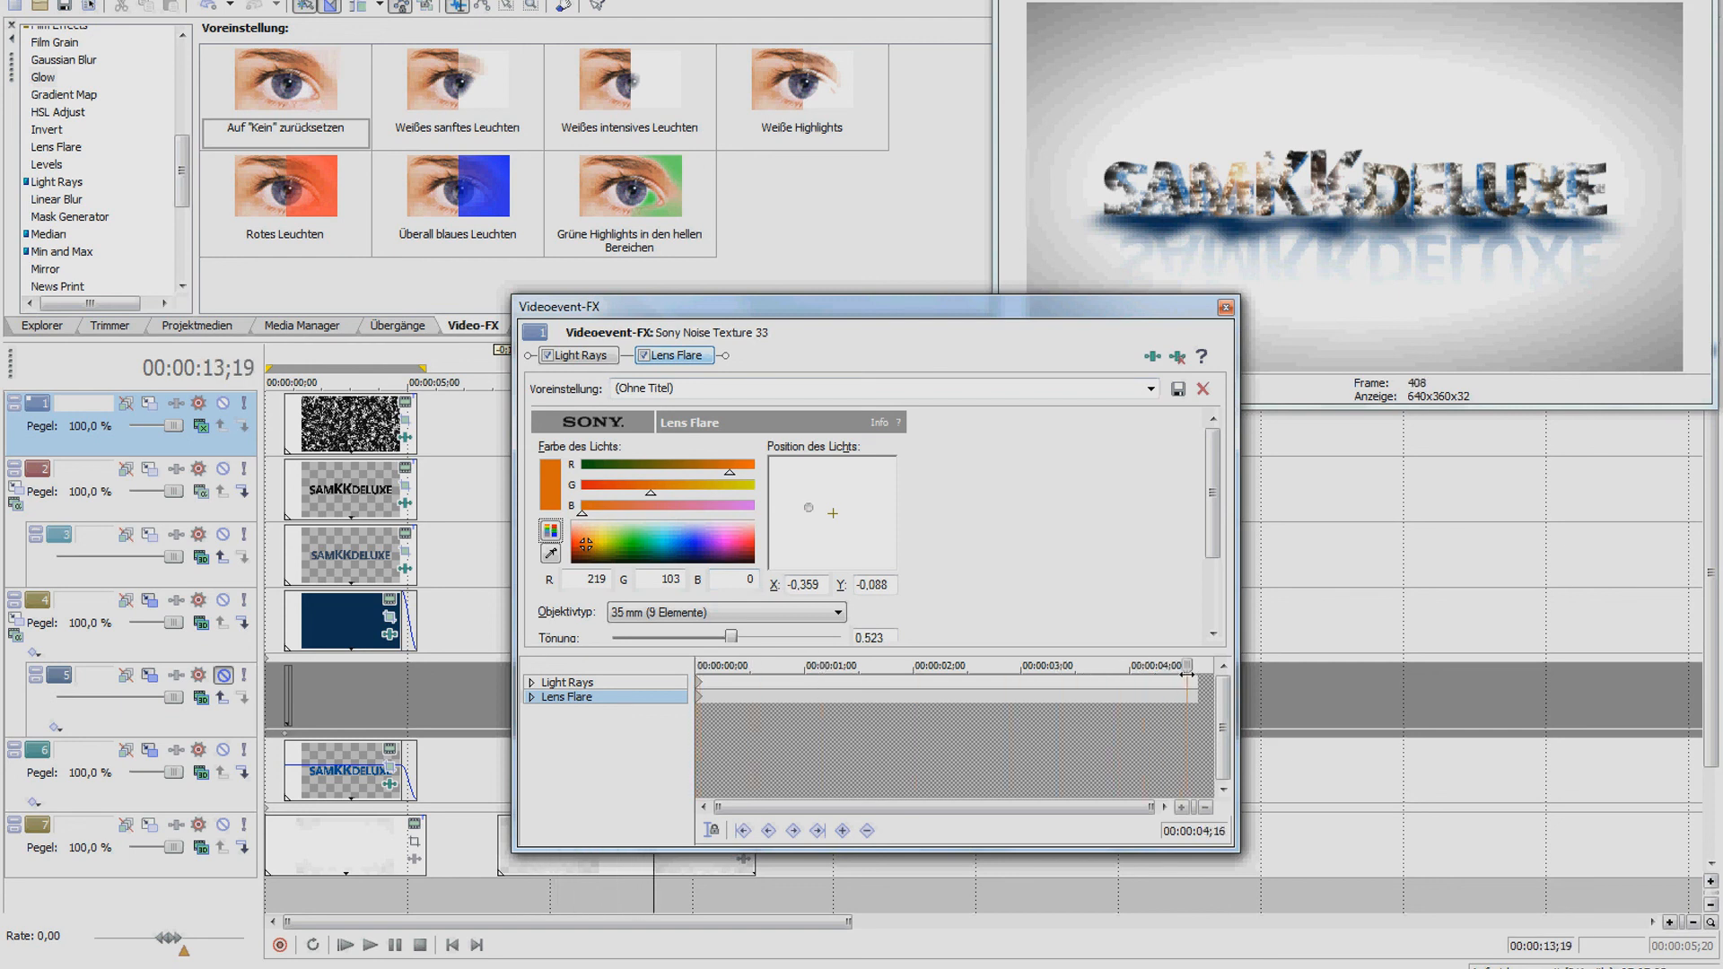
left_click_drag(819, 508, 859, 506)
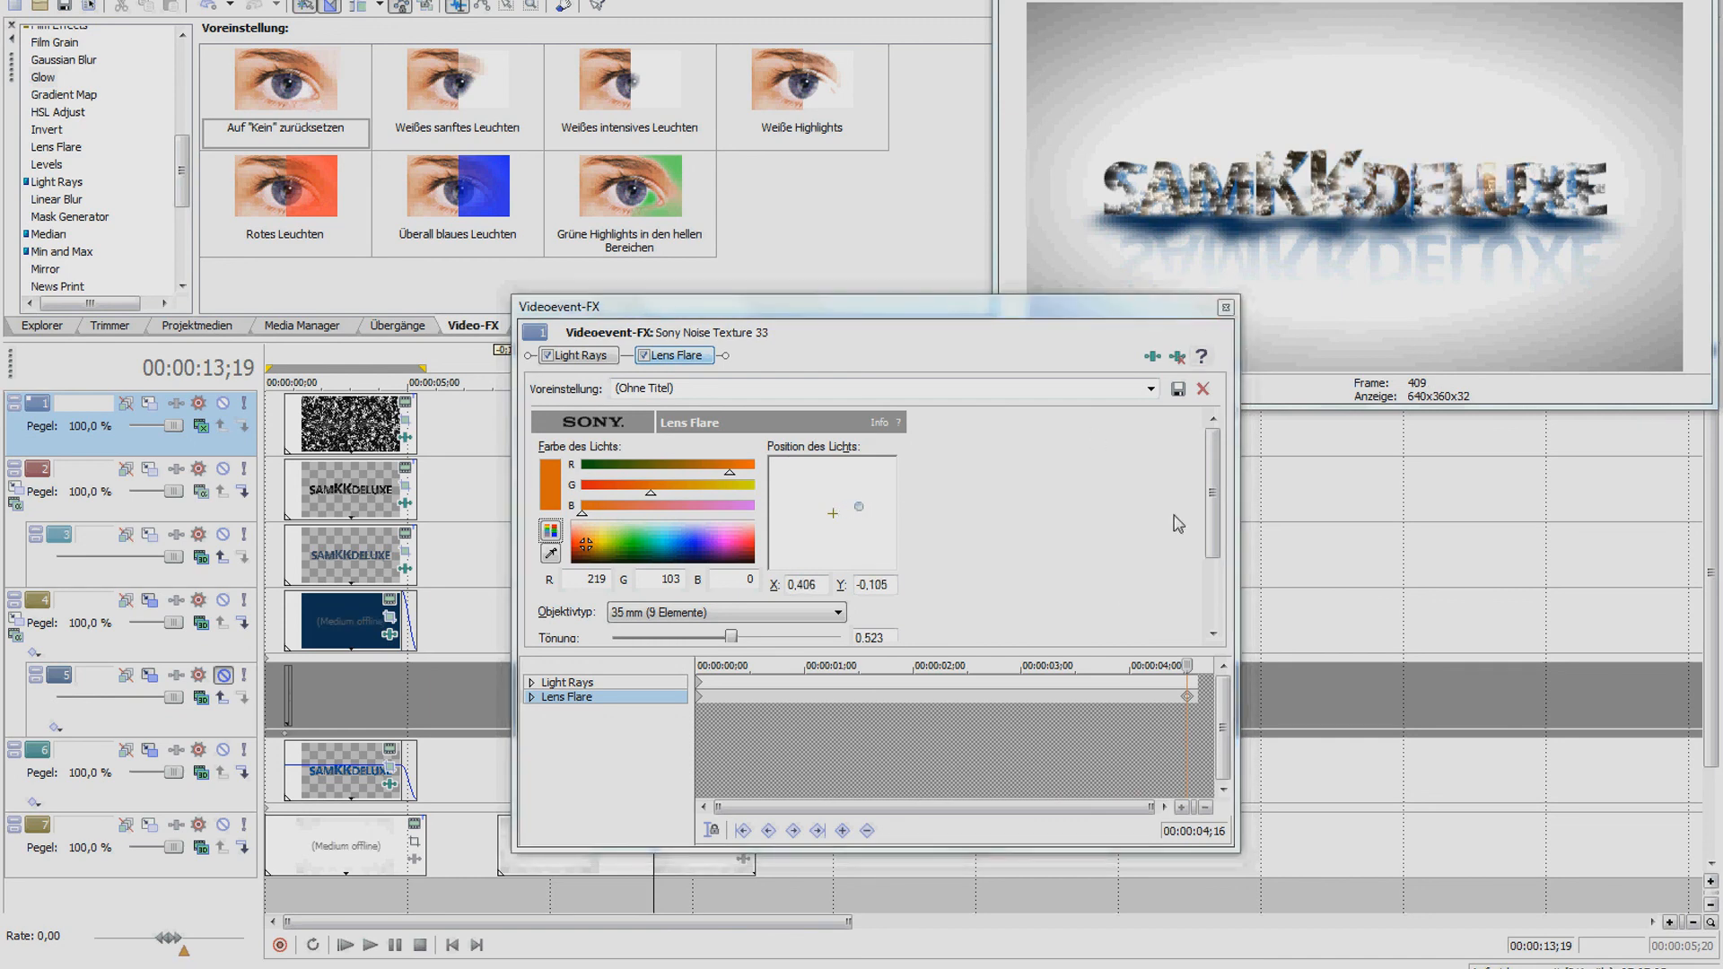
left_click(1225, 307)
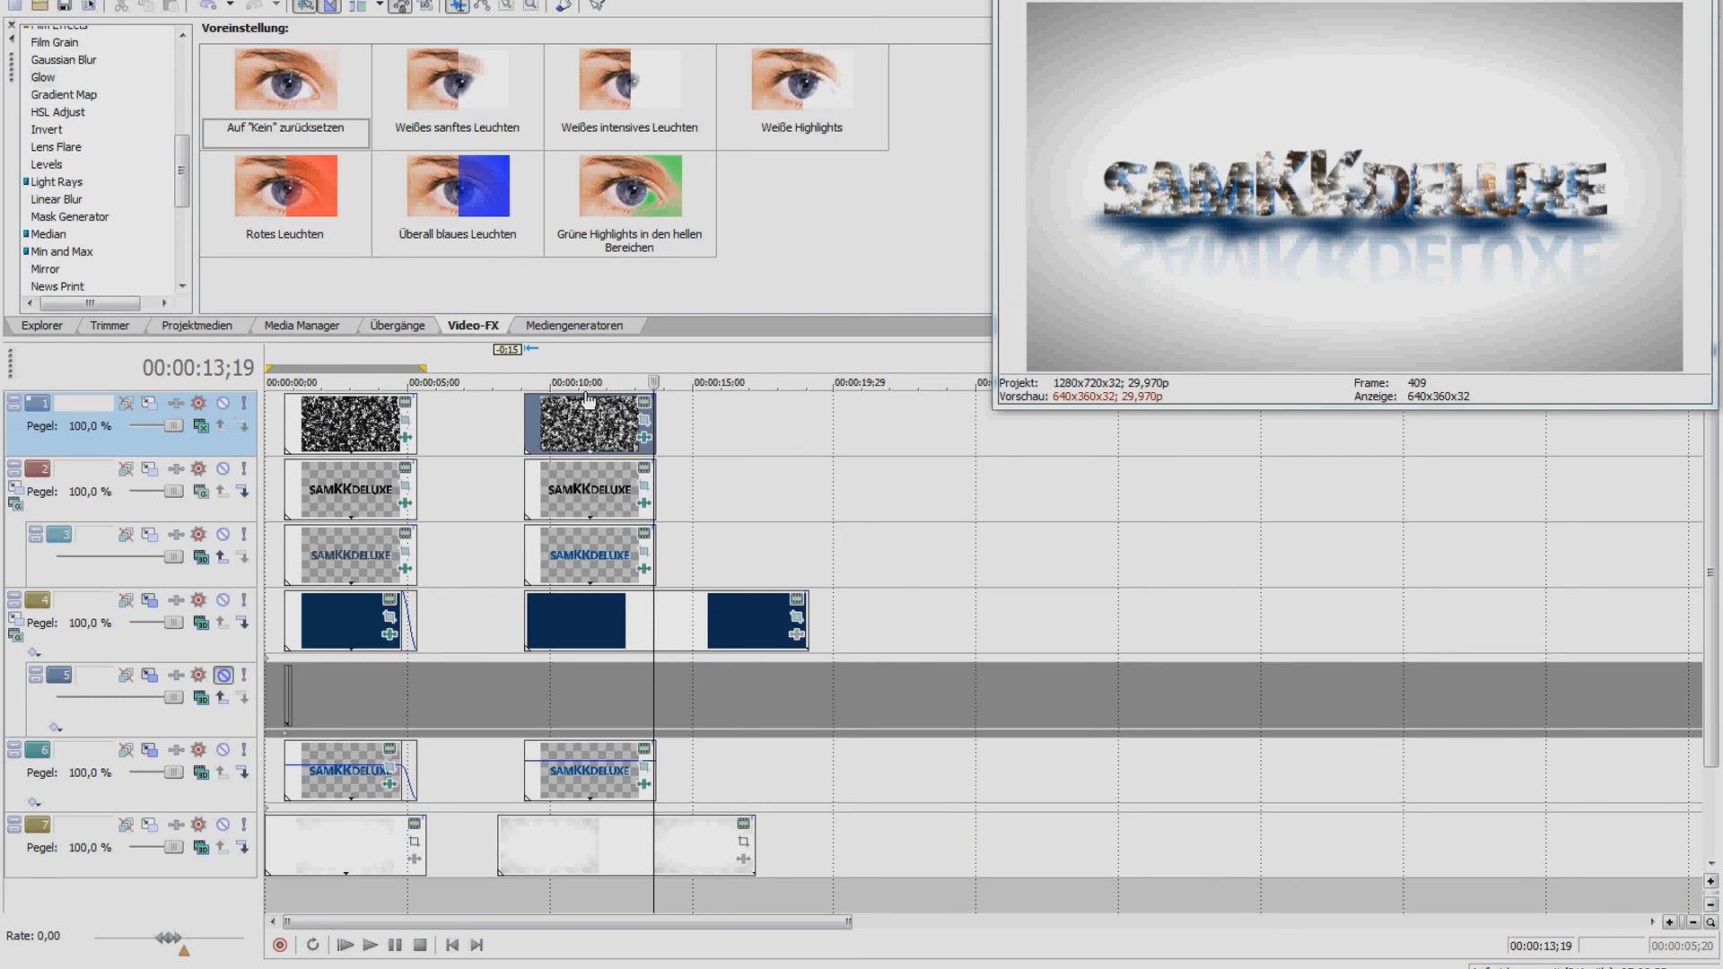
left_click(575, 419)
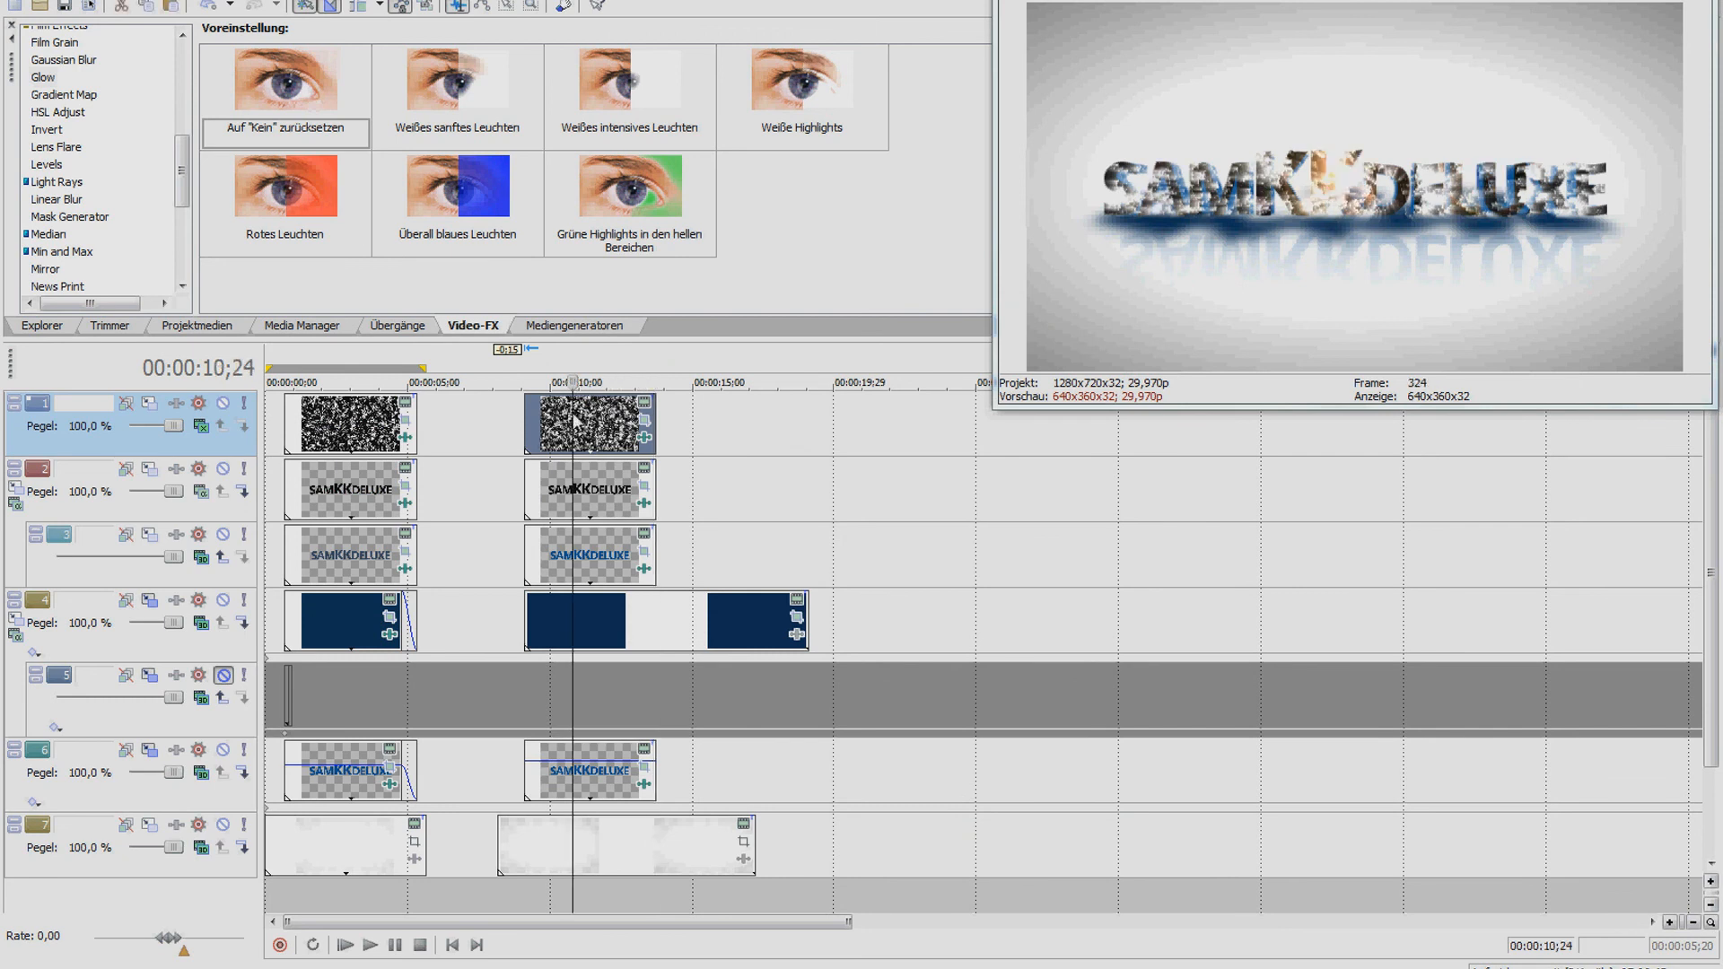
key("space")
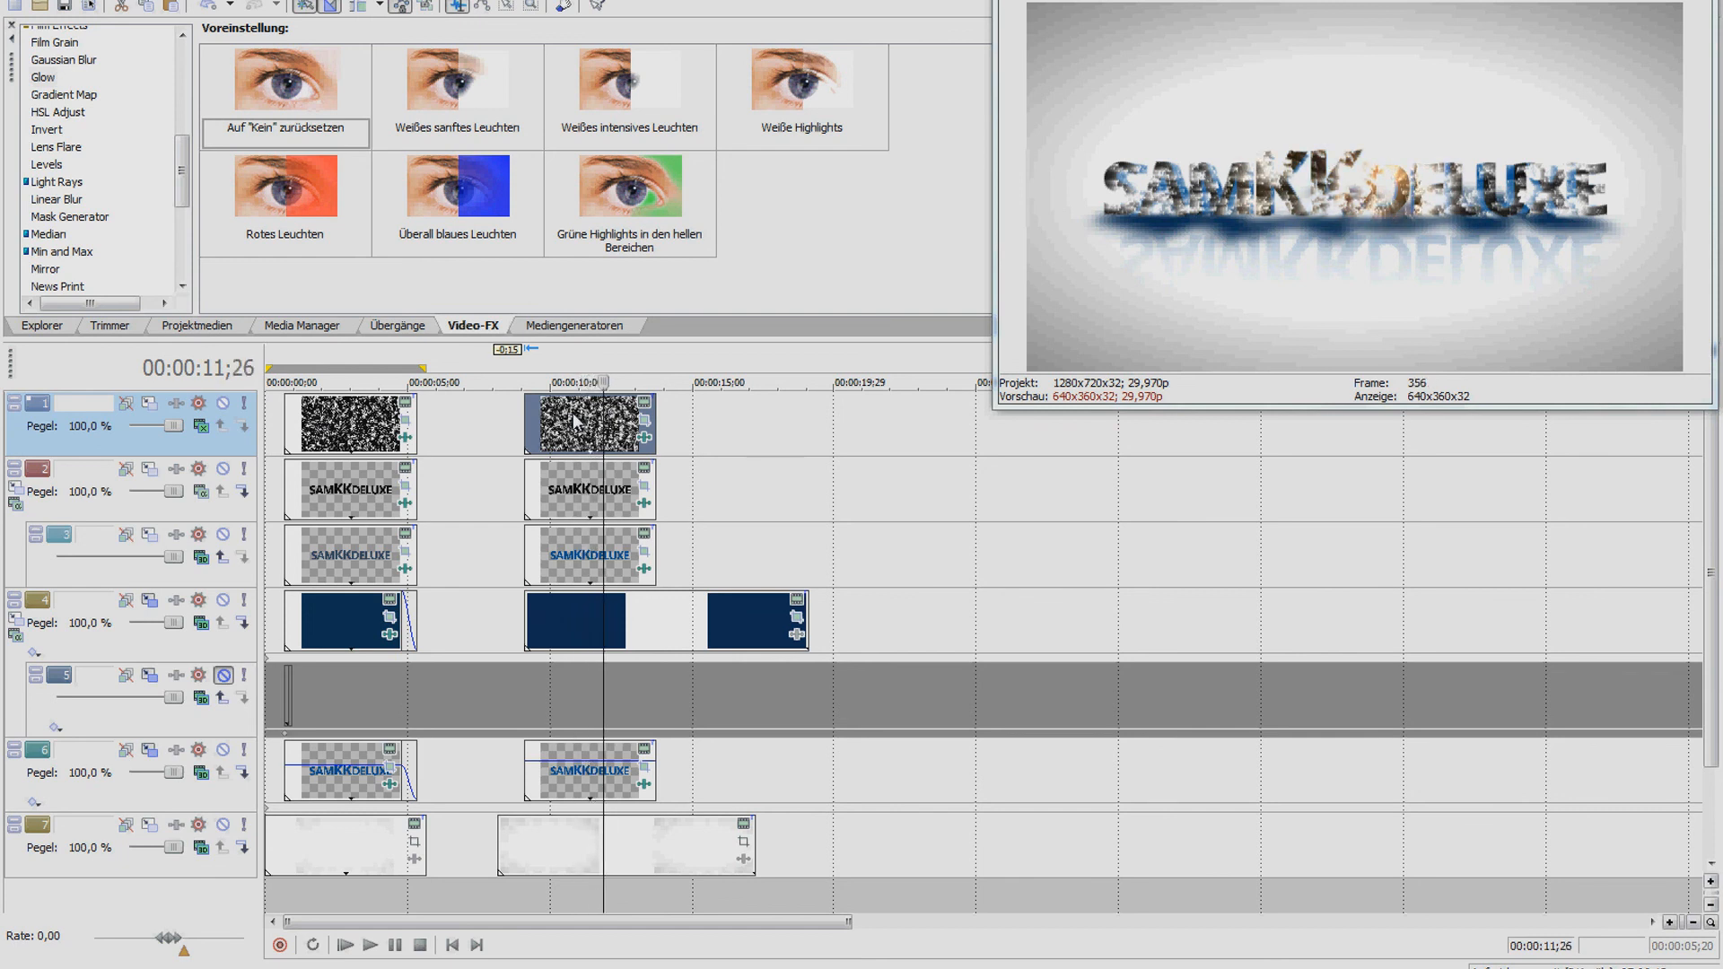
left_click(339, 429)
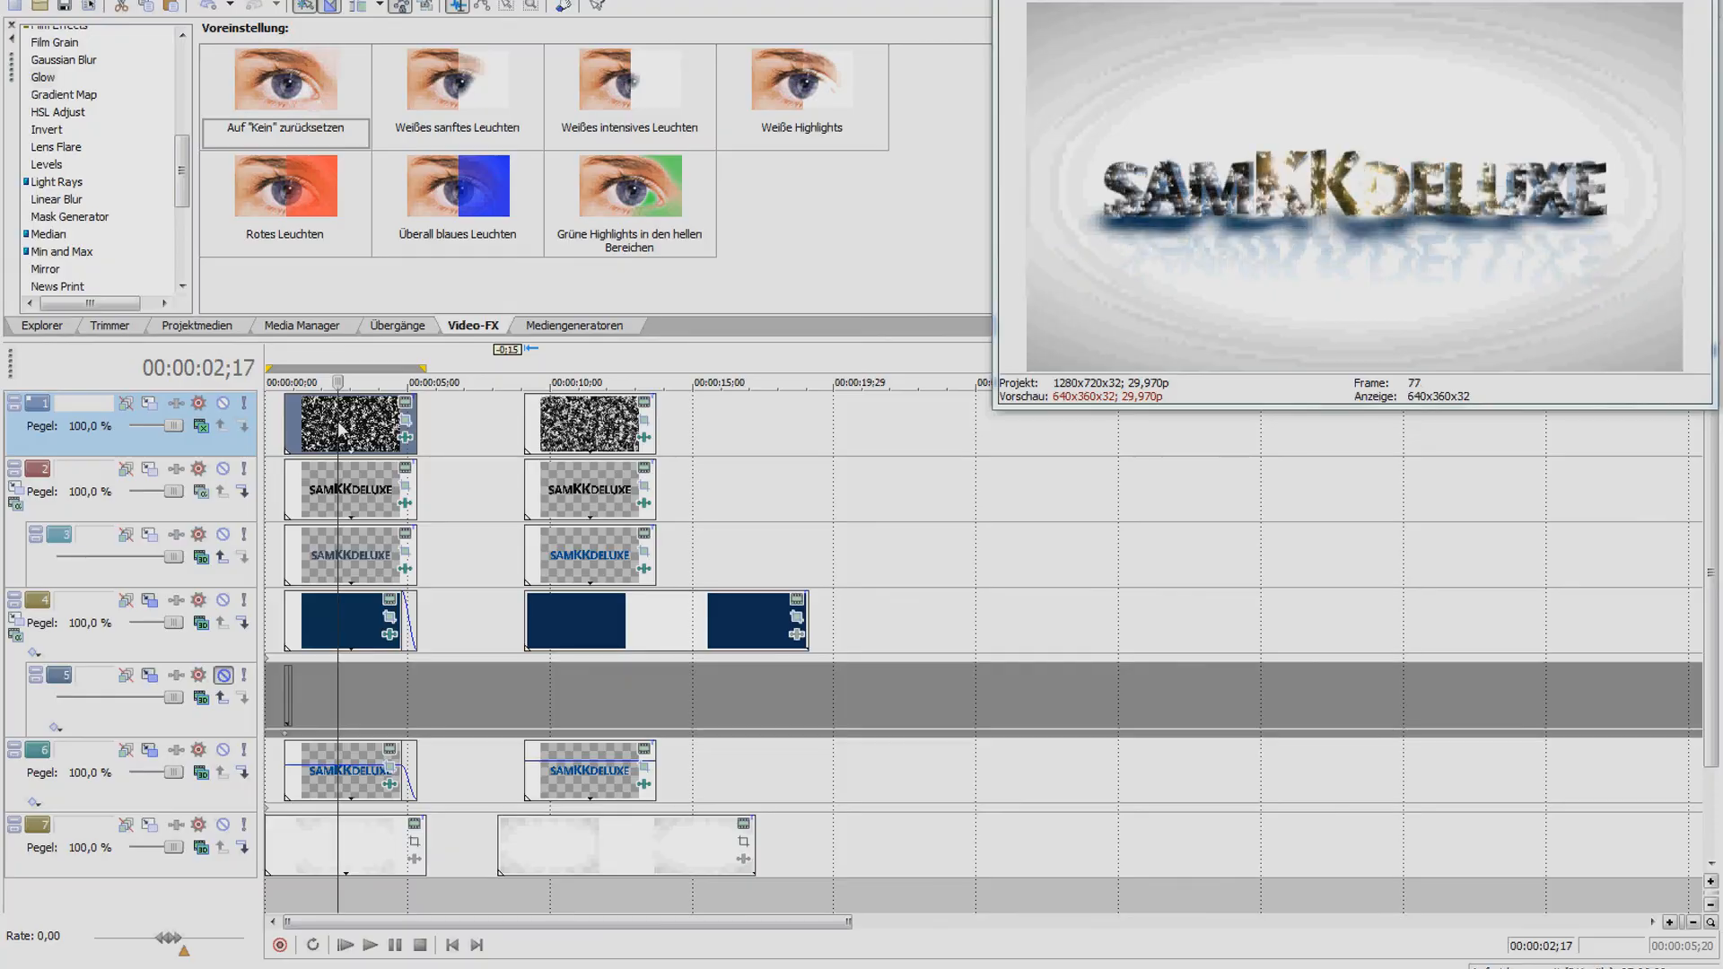